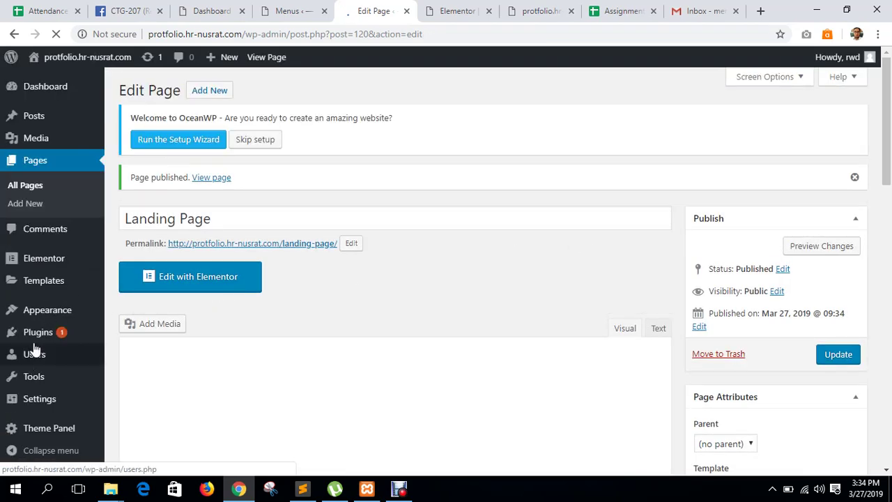
Open Plugins > Add New in a background tab and switch to that tab.
mouse_move(60, 338)
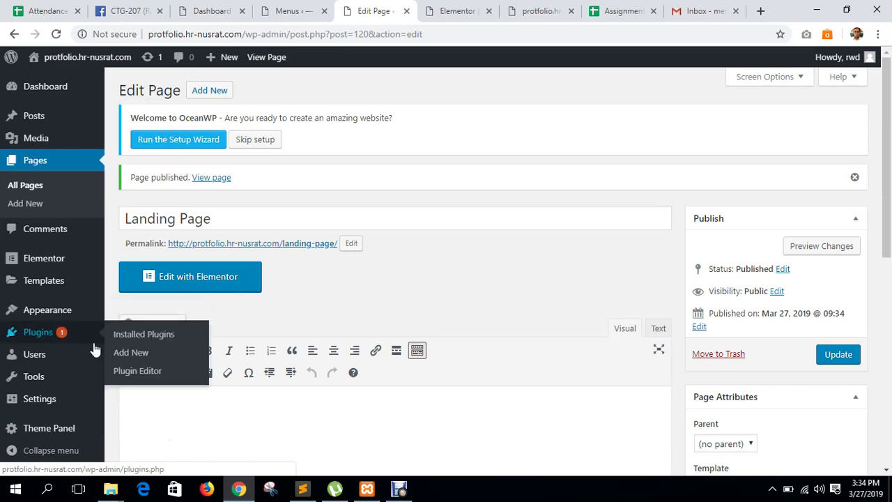
middle_click(133, 335)
left_click(416, 7)
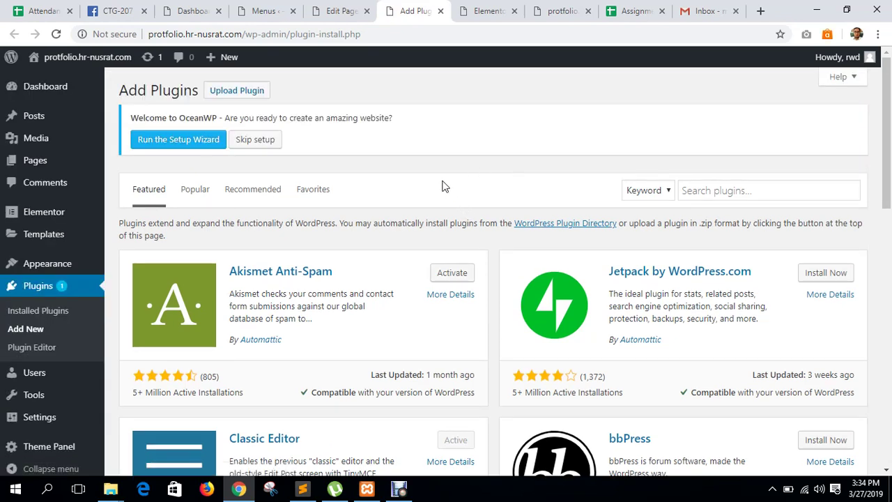
Upload js_composer.zip from the Wordpress > Plugin > codecanyon-242431 folder and click Install Now.
left_click(232, 94)
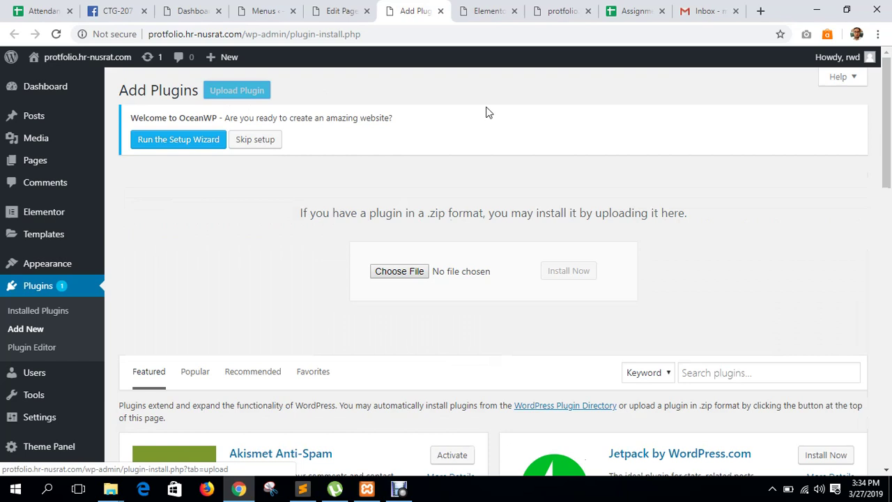
left_click(432, 267)
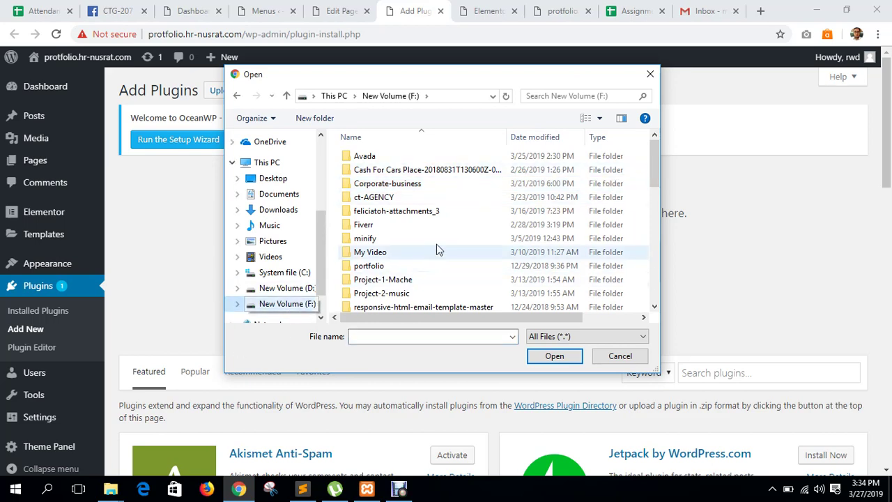
scroll(484, 230, "down", 5)
scroll(472, 245, "up", 3)
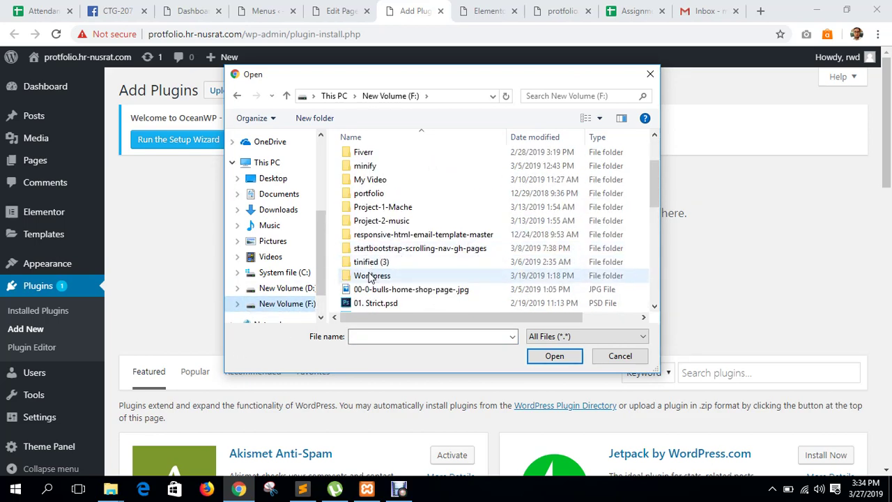
double_click(371, 276)
double_click(369, 168)
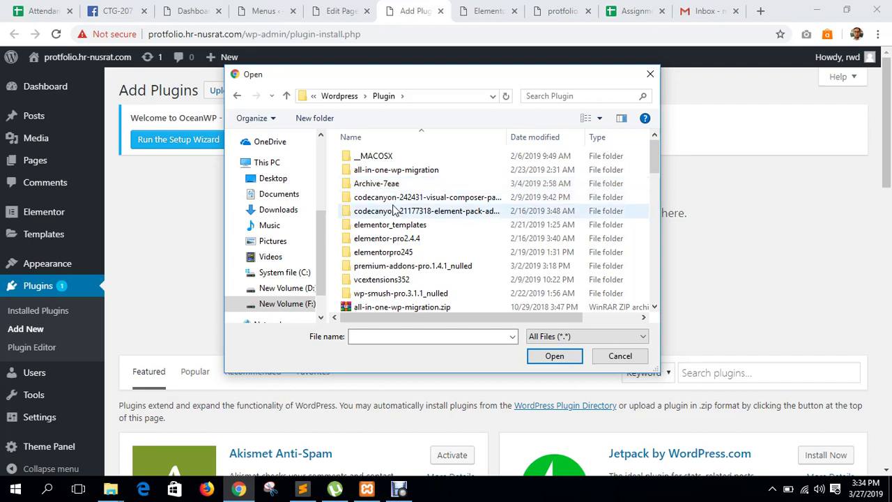
double_click(397, 198)
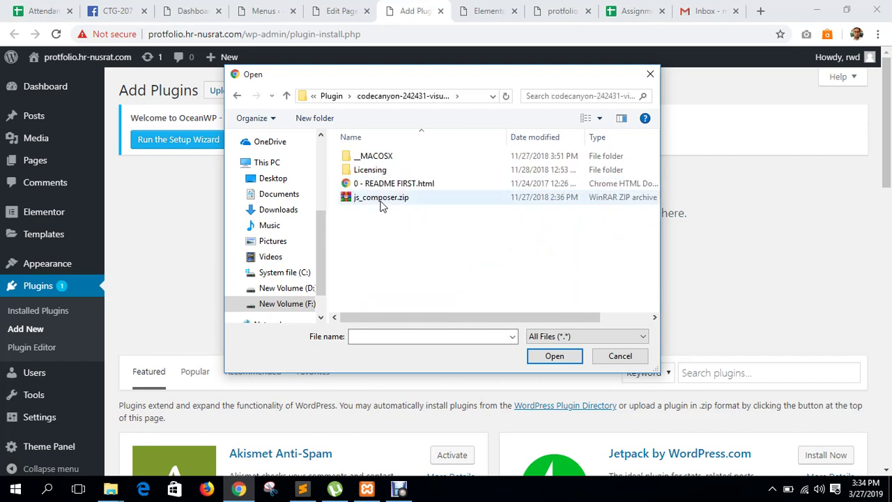
left_click(382, 198)
left_click(551, 356)
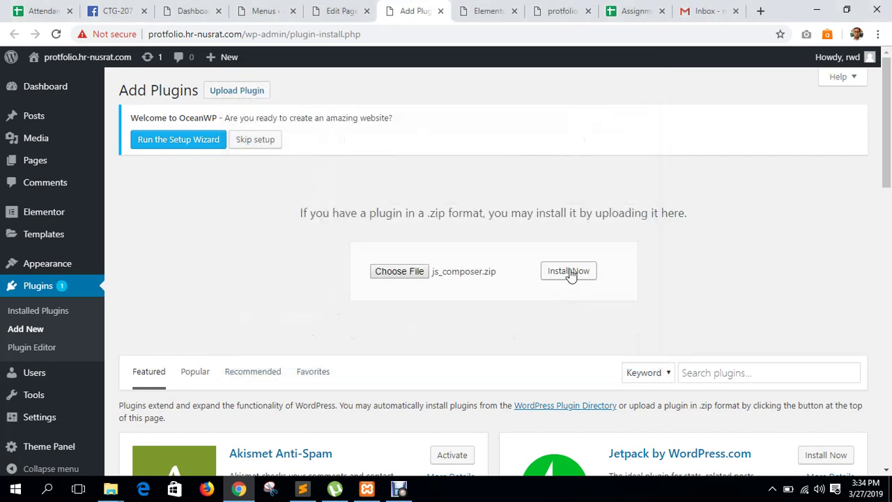
left_click(568, 272)
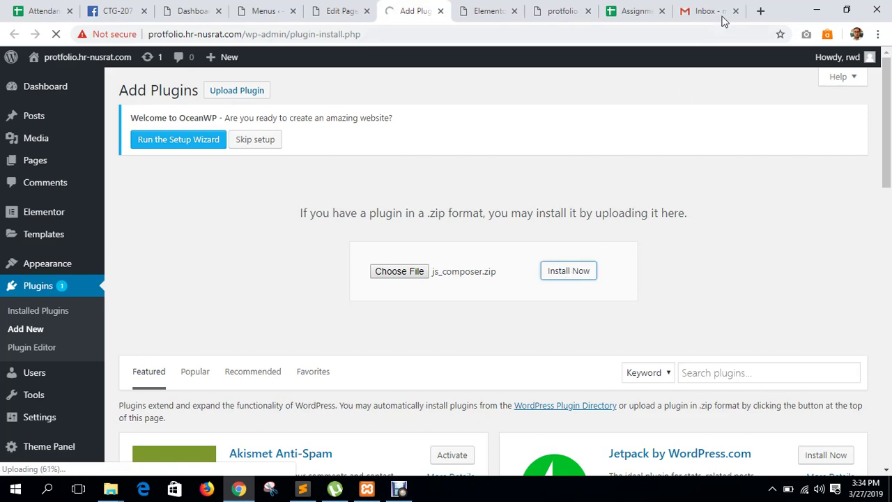
Search Google in a new tab for 'wp page bekerly builder'.
left_click(761, 10)
type("wp ")
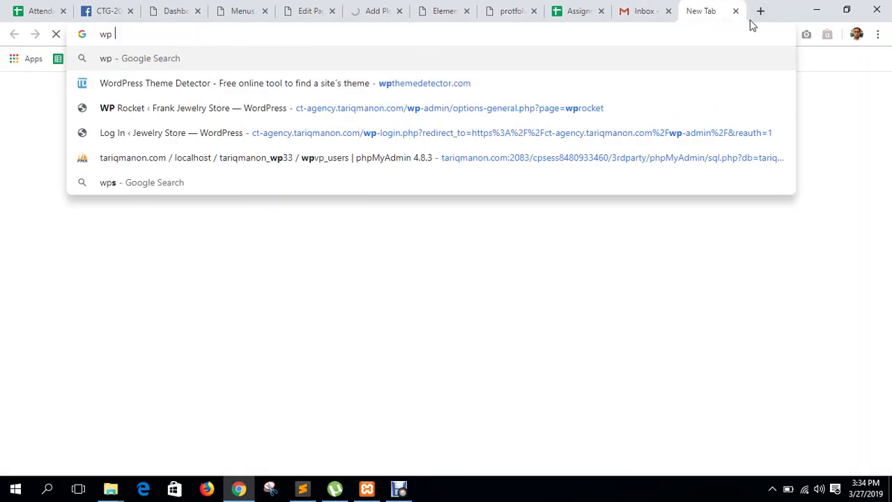
type("page buil")
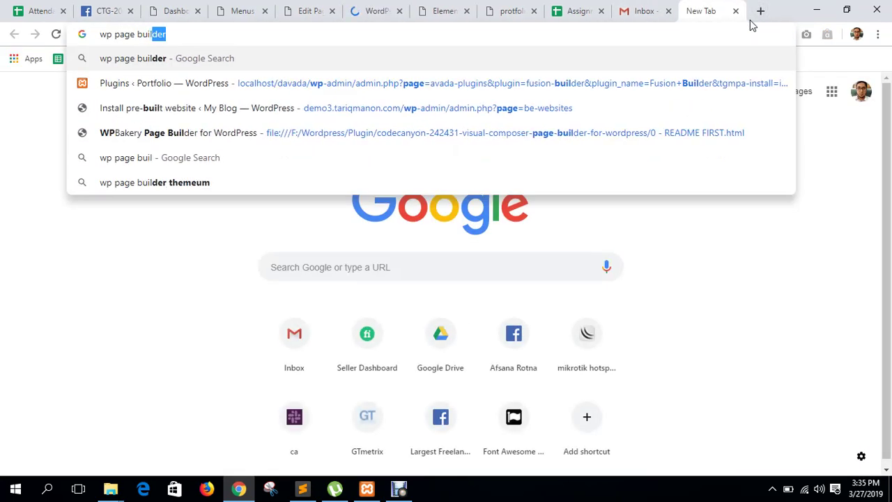
type("d")
key("BackSpace")
key("BackSpace")
key("BackSpace")
key("BackSpace")
key("BackSpace")
key("BackSpace")
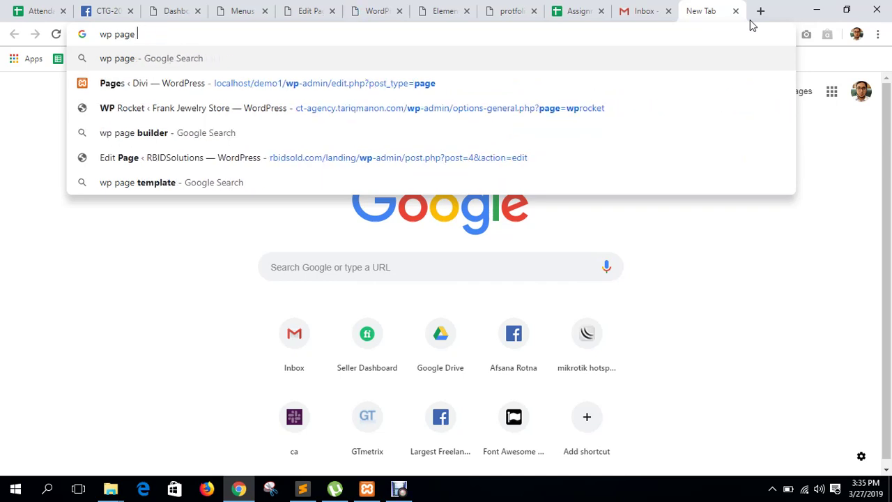
type("beke")
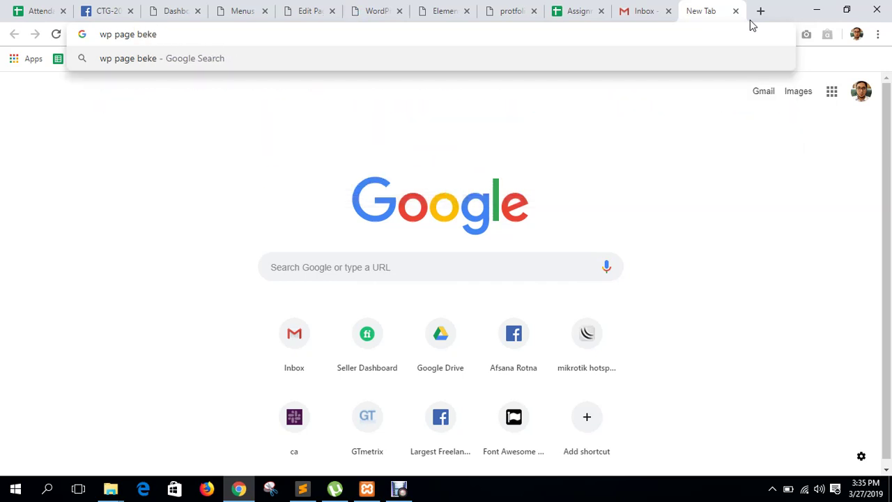
type("rly buil")
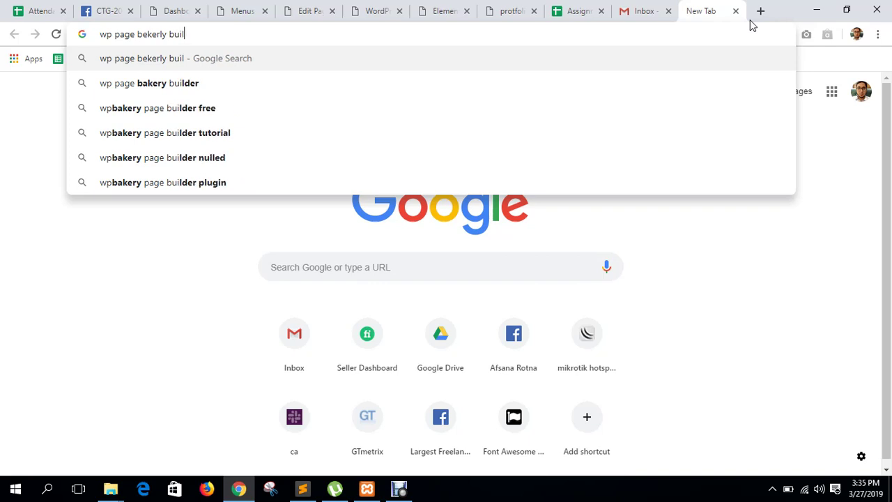
type("der")
key("Return")
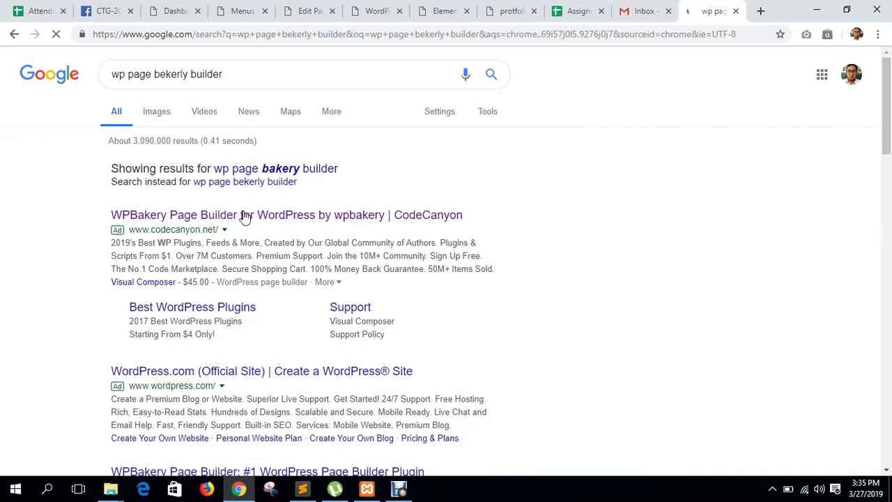
Open the CodeCanyon WPBakery Page Builder listing and review its $46 Regular License price.
left_click(242, 217)
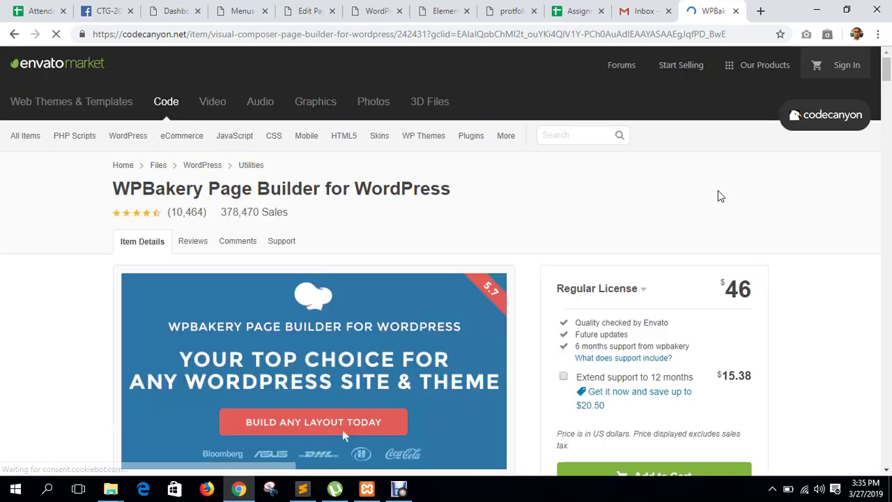
scroll(656, 237, "down", 4)
scroll(656, 237, "up", 4)
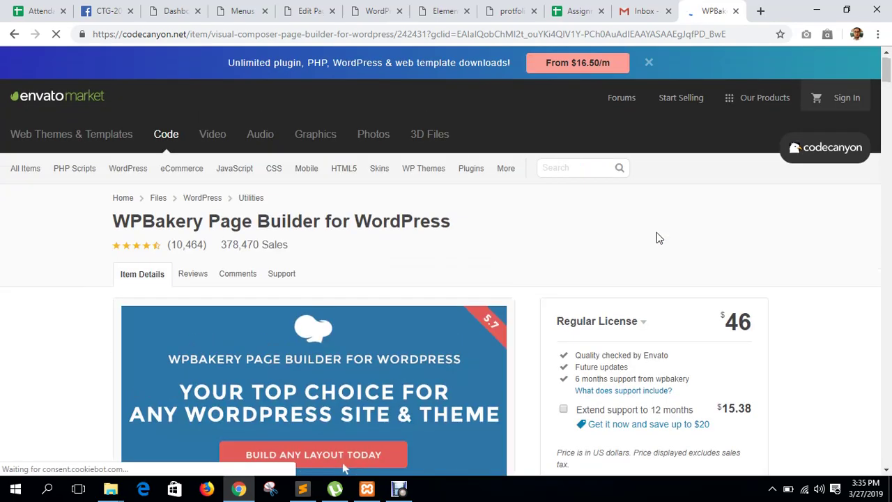
scroll(657, 240, "down", 5)
scroll(653, 261, "up", 5)
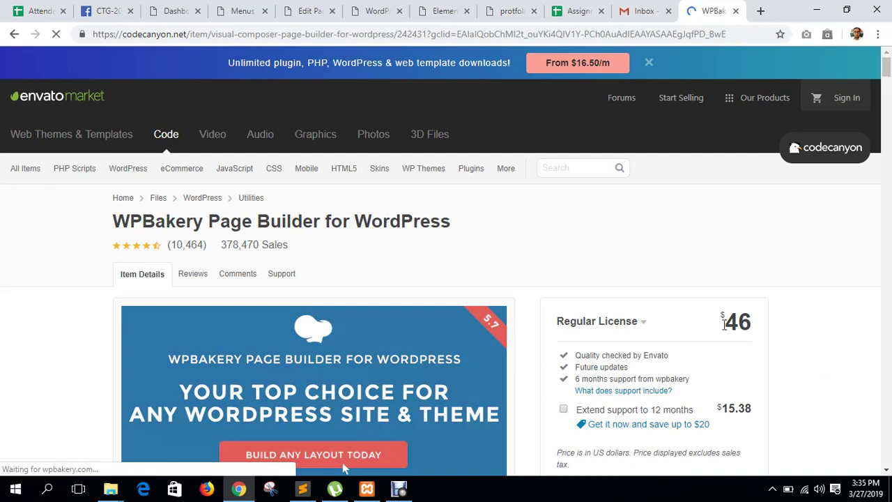
left_click_drag(725, 324, 790, 324)
left_click(795, 326)
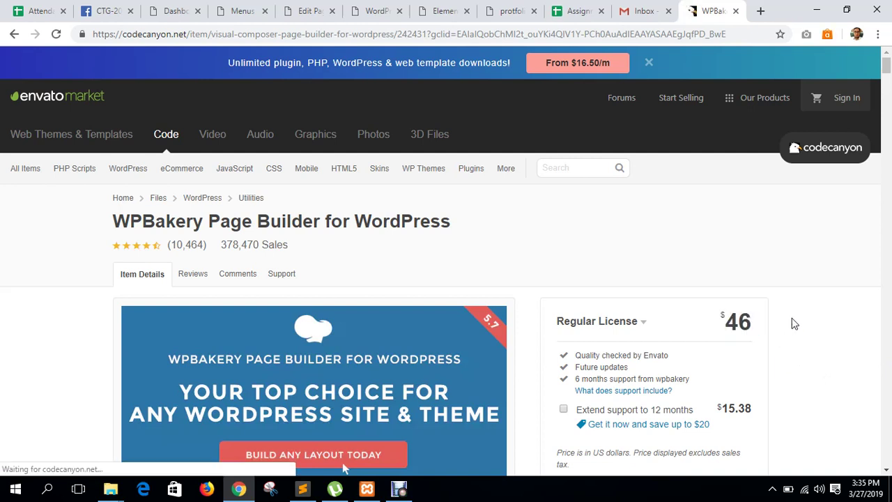
scroll(793, 324, "down", 3)
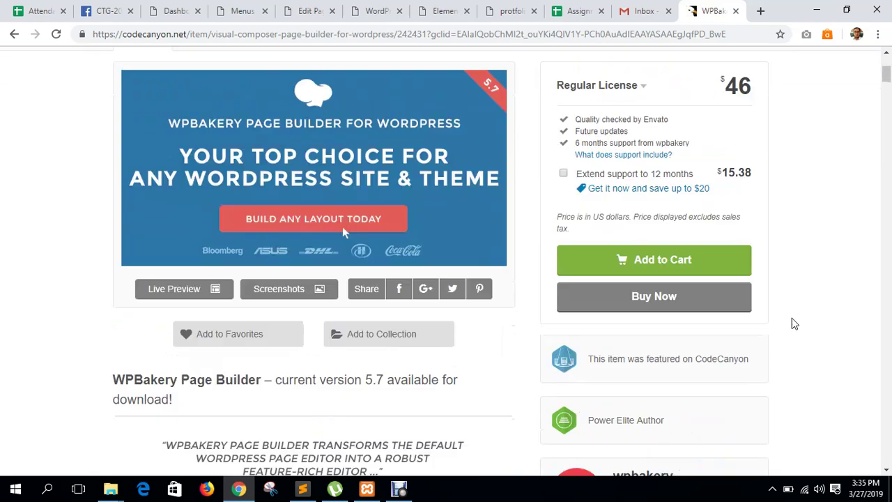
scroll(790, 322, "up", 4)
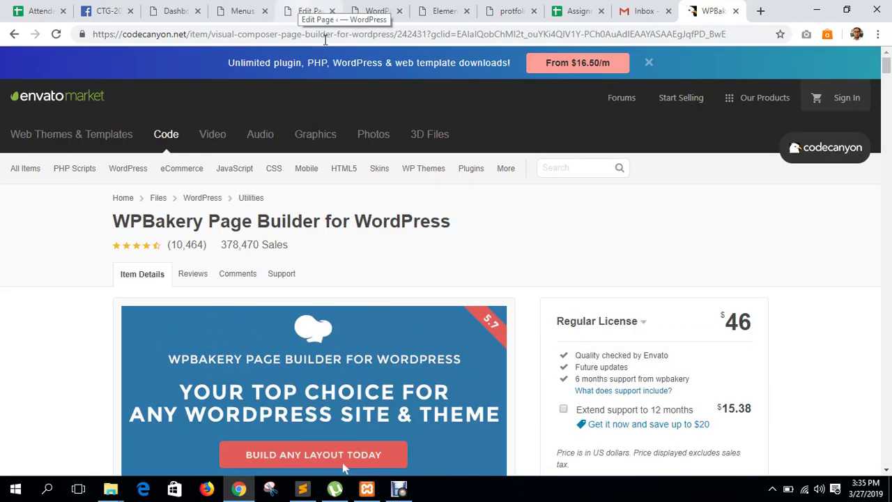
Check the upload_max_filesize error from the plugin upload and go back to Add Plugins.
left_click(310, 11)
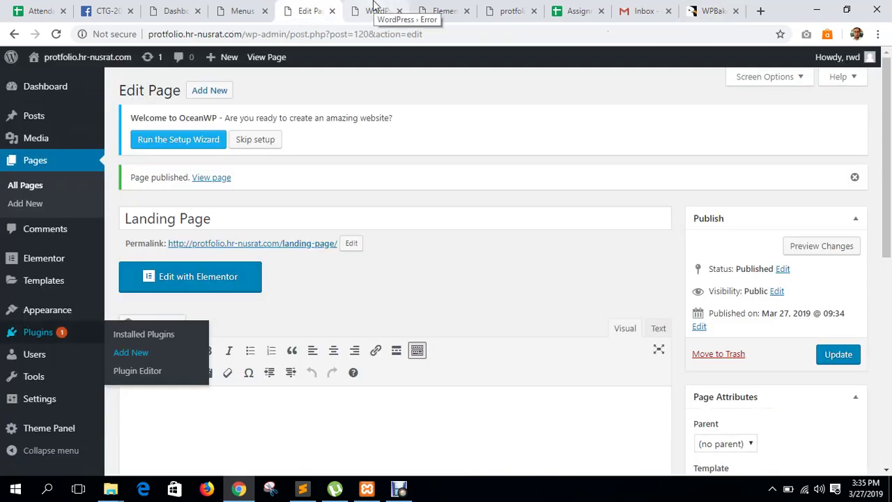
left_click(375, 10)
left_click(13, 35)
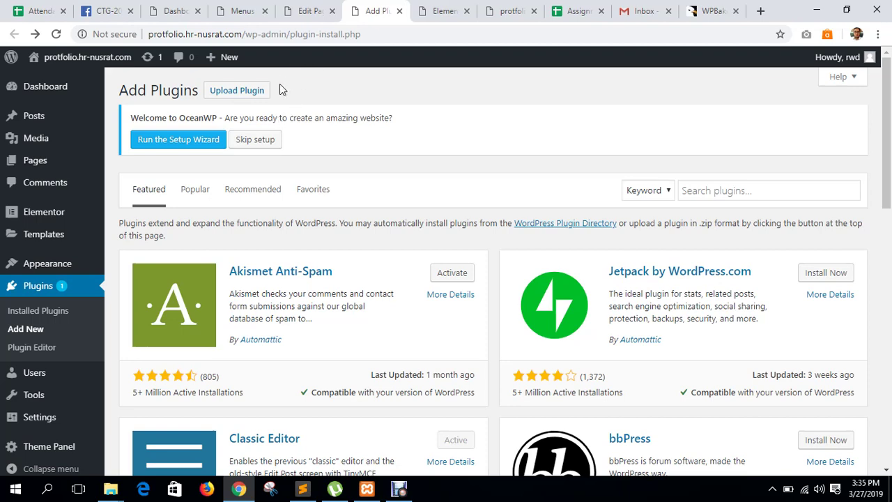
Close the CodeCanyon and Add Plugins tabs, returning to the Landing Page editor.
left_click(735, 11)
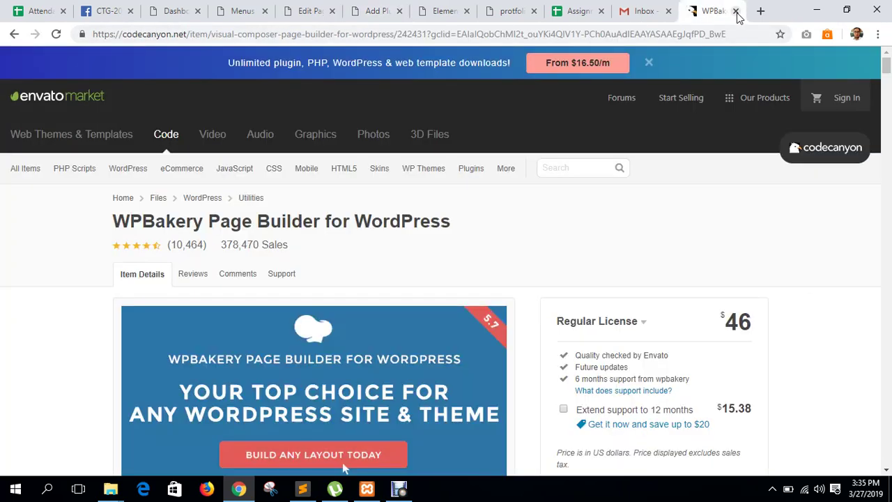
left_click(736, 11)
left_click(344, 11)
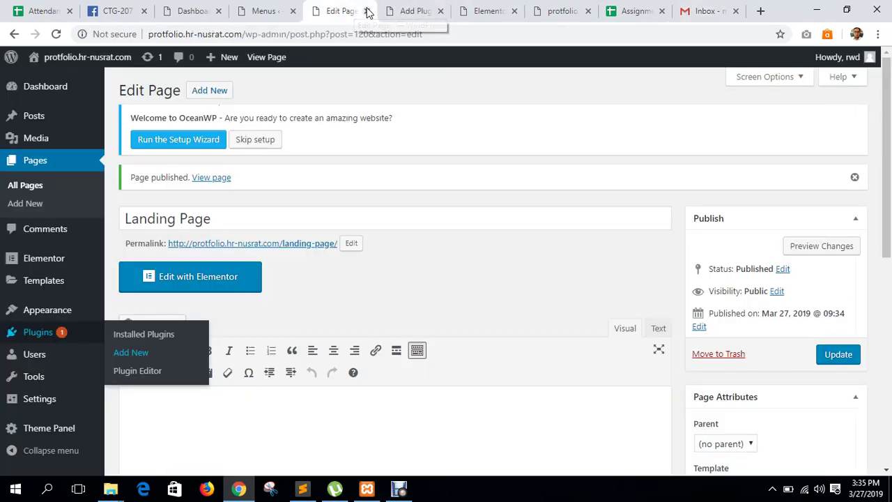
left_click(402, 10)
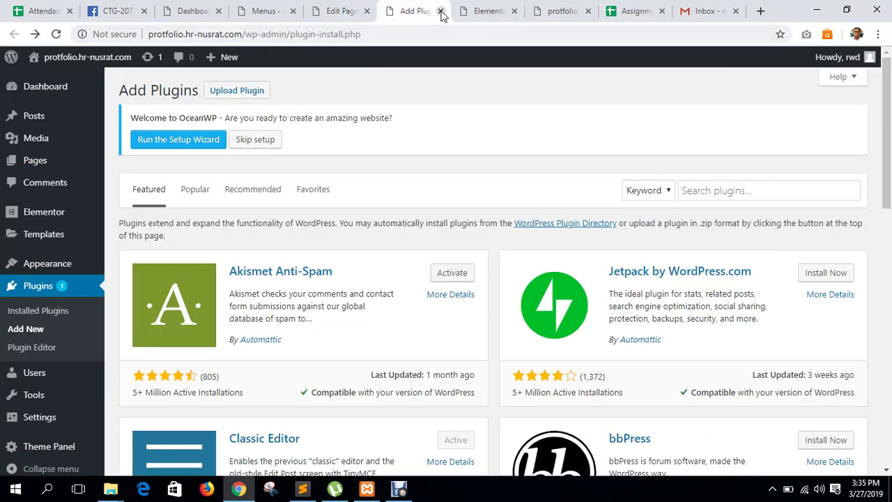
left_click(441, 12)
left_click(342, 10)
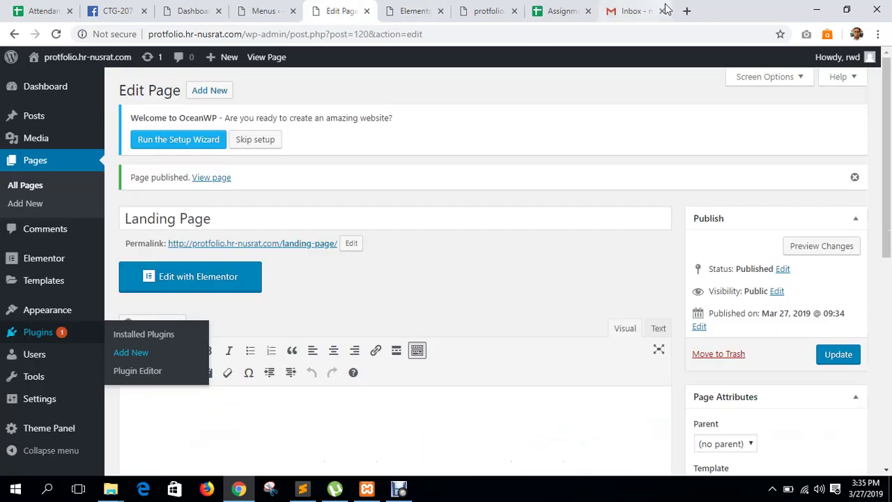
left_click(687, 10)
Enter the ctg-142 site address in the new tab and load it.
type("co")
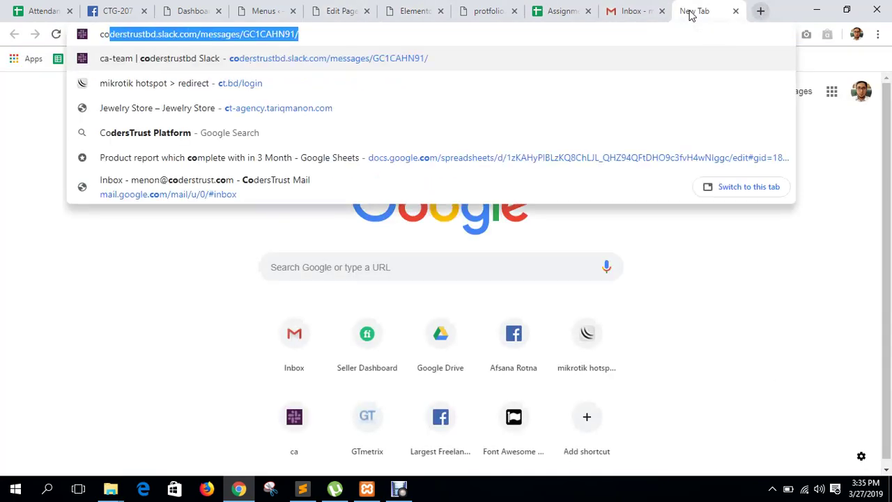
type("dexstati")
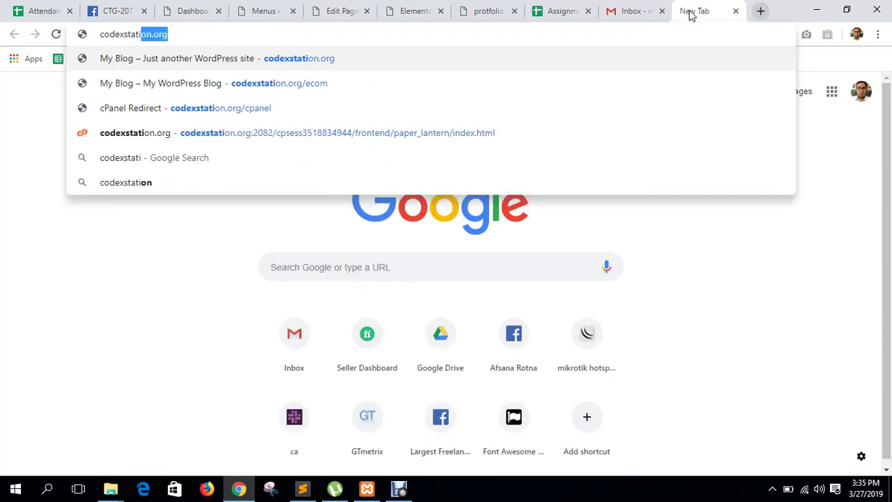
type("on")
key("BackSpace")
key("BackSpace")
key("BackSpace")
key("BackSpace")
key("BackSpace")
key("BackSpace")
key("BackSpace")
key("BackSpace")
key("BackSpace")
key("BackSpace")
key("BackSpace")
key("BackSpace")
key("BackSpace")
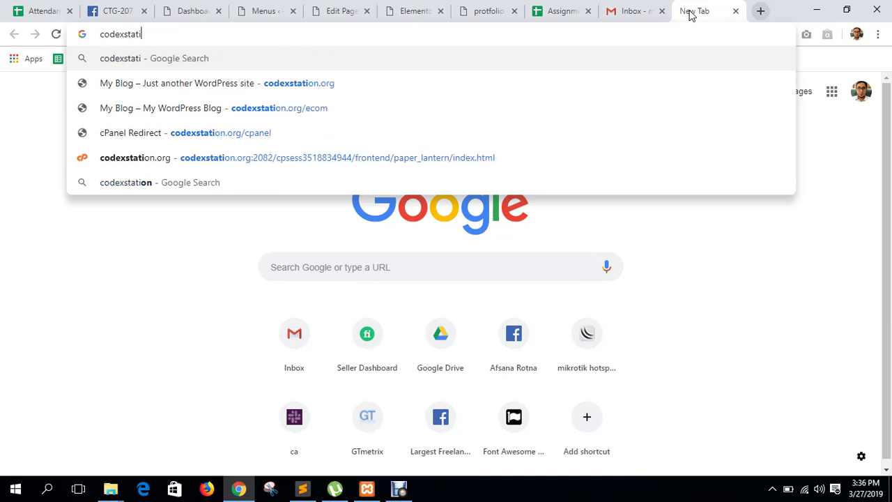
type("tariq")
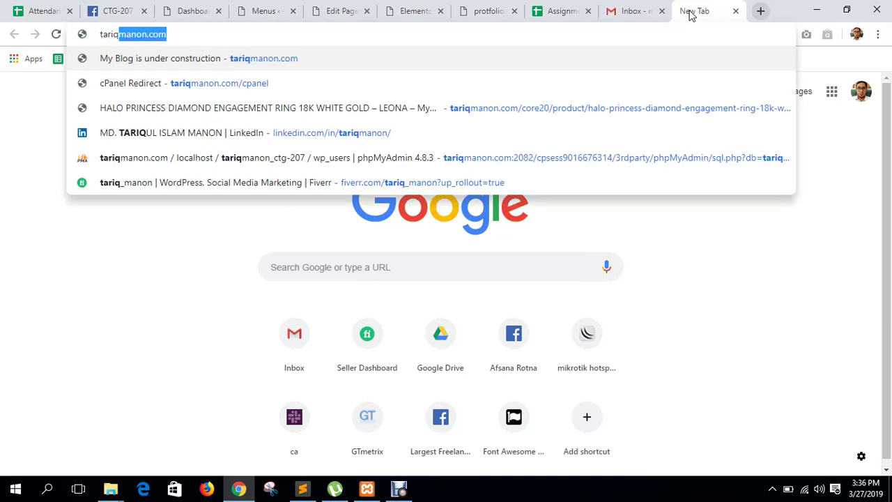
key("Right")
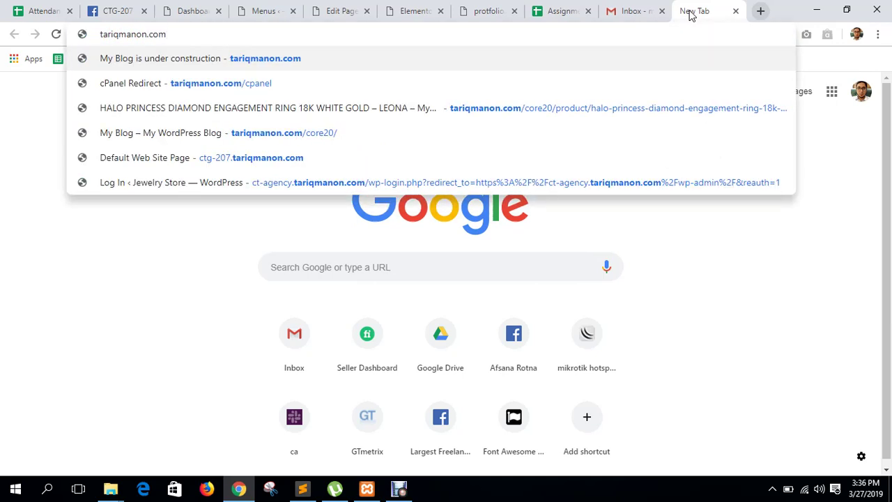
type("/d")
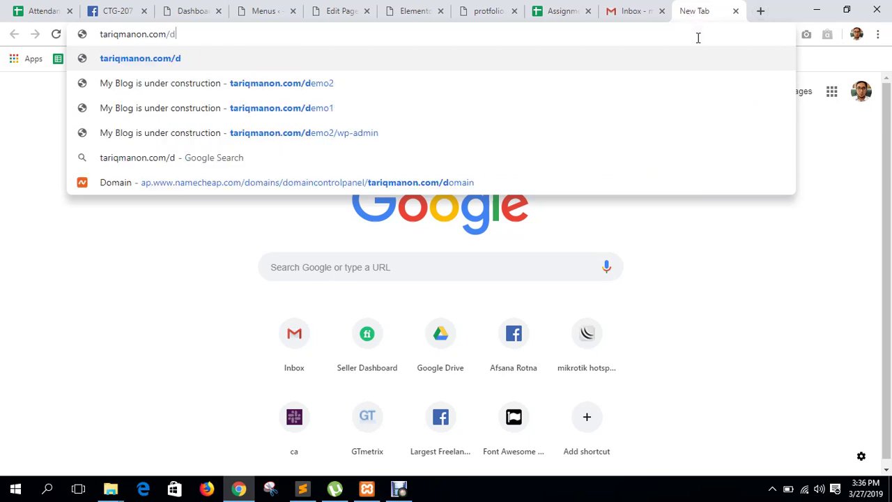
key("BackSpace")
type("ctg-142/")
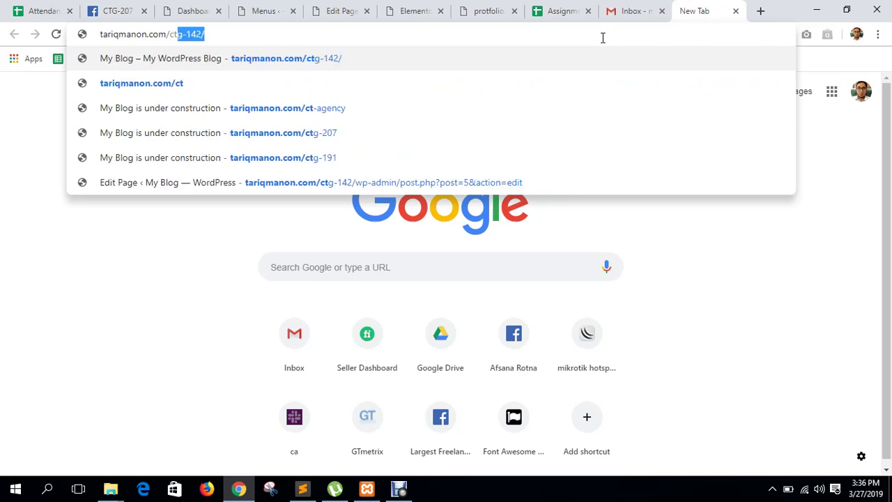
key("Return")
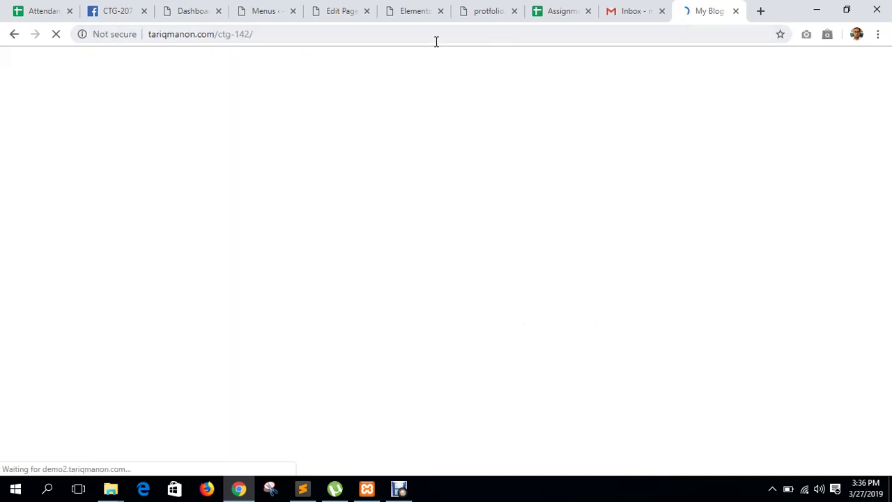
Append wp-admin to the site address, then replace it with admin.
left_click(304, 34)
left_click(308, 36)
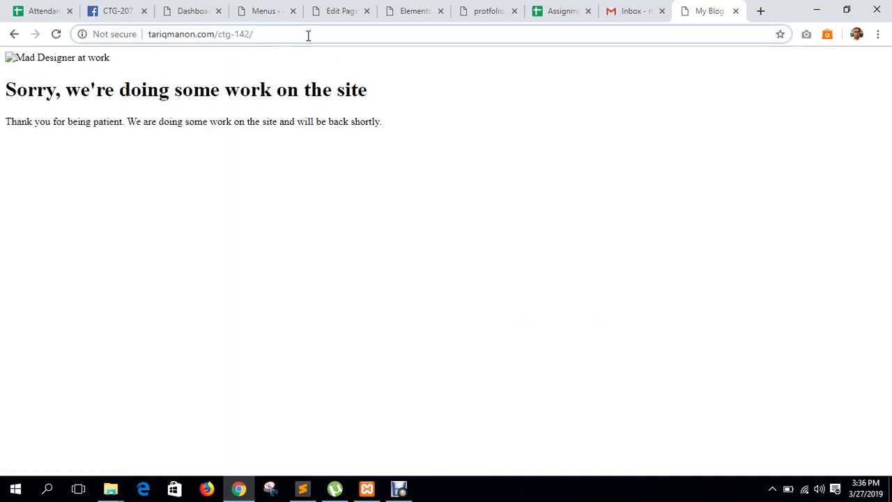
type("wp-admin")
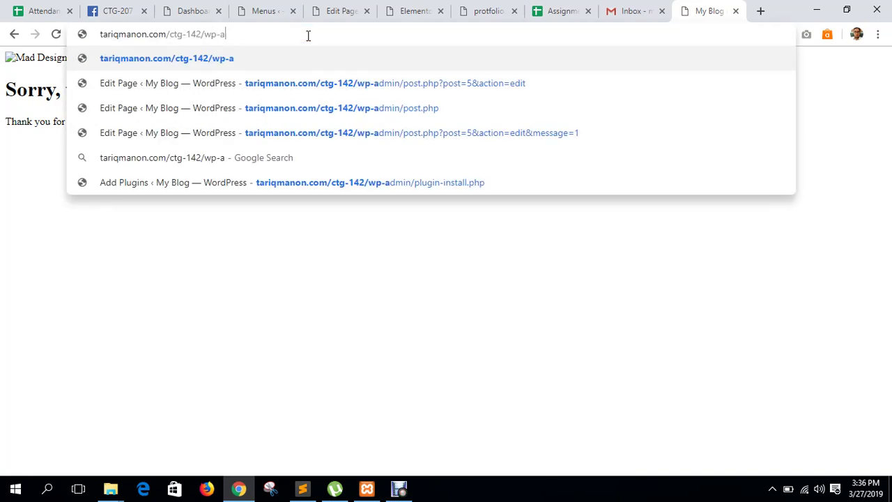
key("Return")
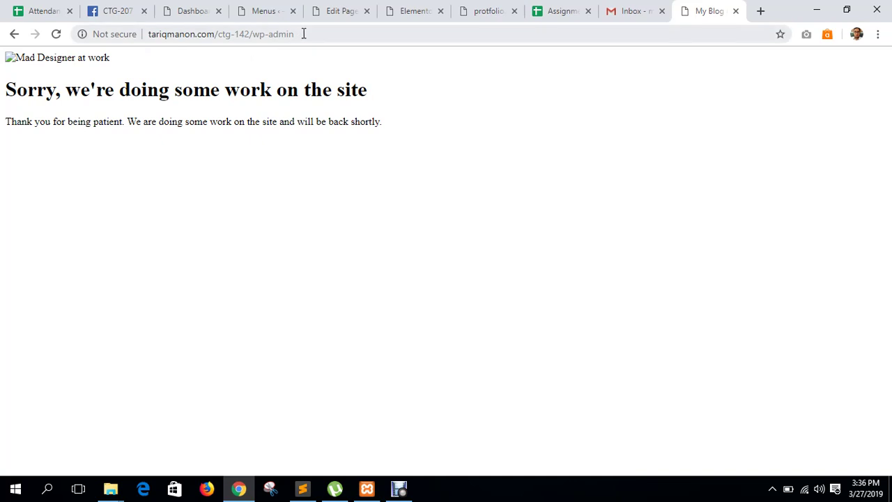
left_click_drag(304, 33, 260, 34)
type("admin")
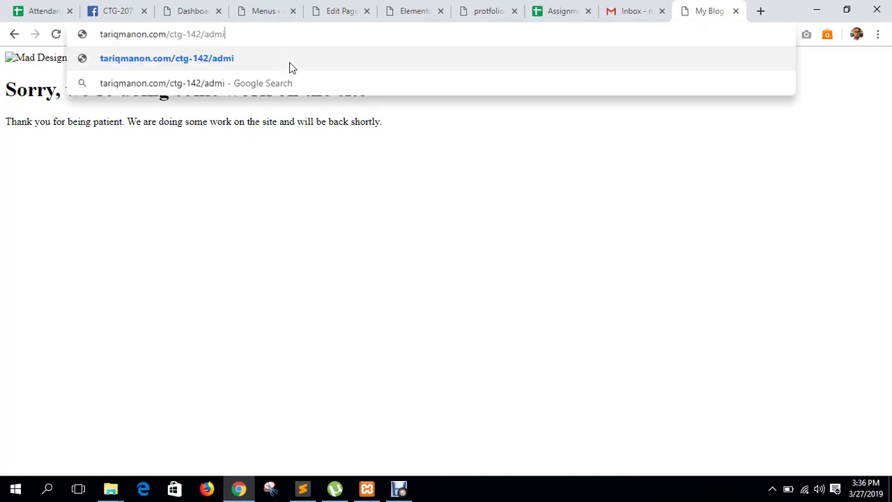
key("Return")
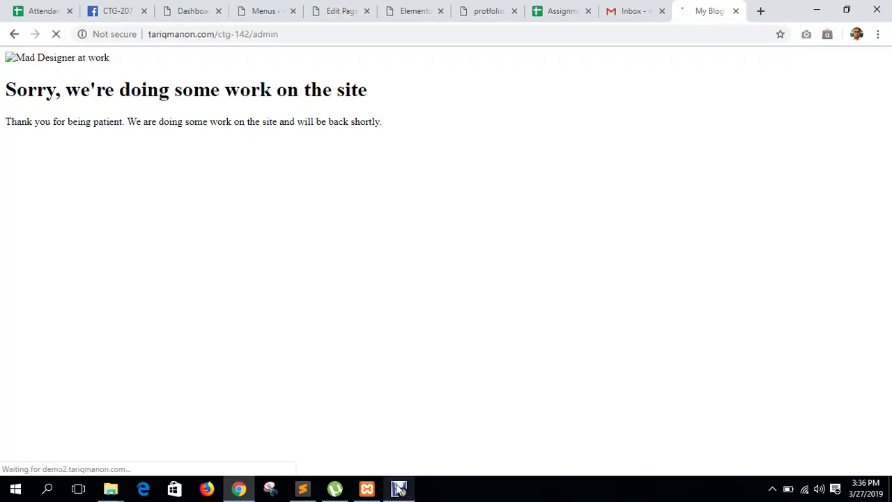
left_click(399, 488)
Switch to the cPanel tab and scroll down to Softaculous Apps Installer's WordPress entry.
left_click(311, 378)
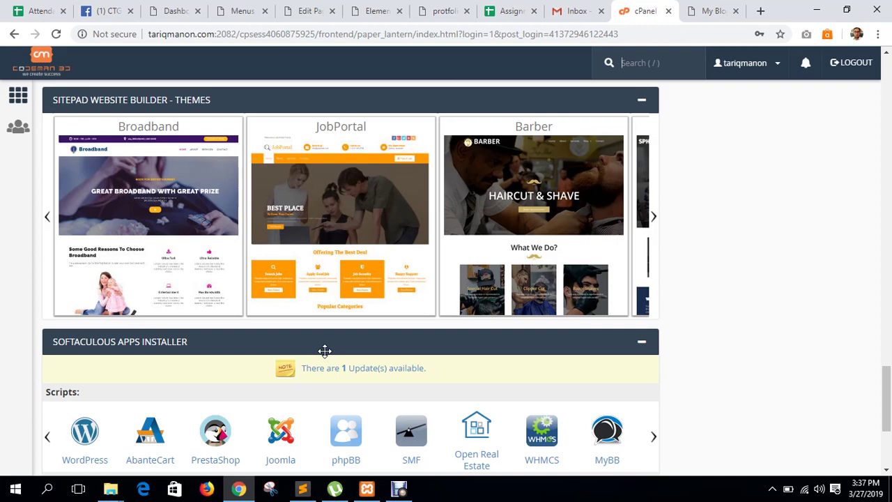
scroll(323, 348, "down", 20)
scroll(314, 355, "up", 10)
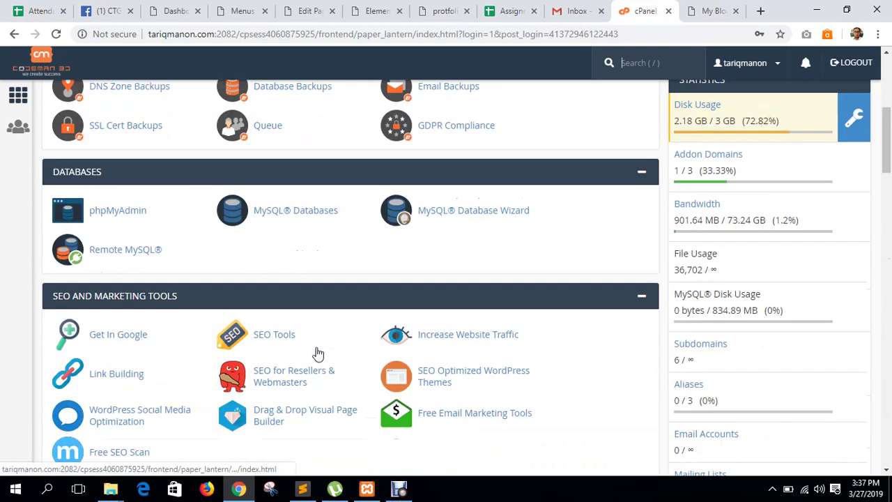
scroll(315, 355, "down", 12)
scroll(318, 351, "down", 8)
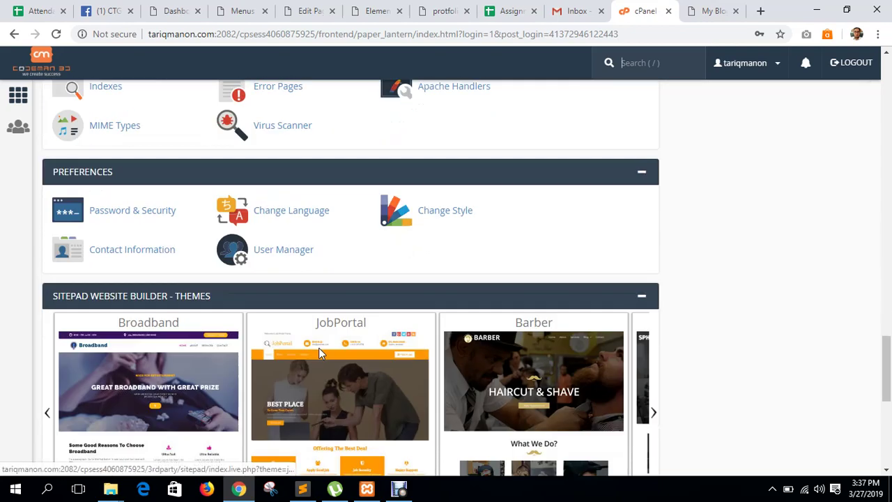
scroll(318, 354, "down", 5)
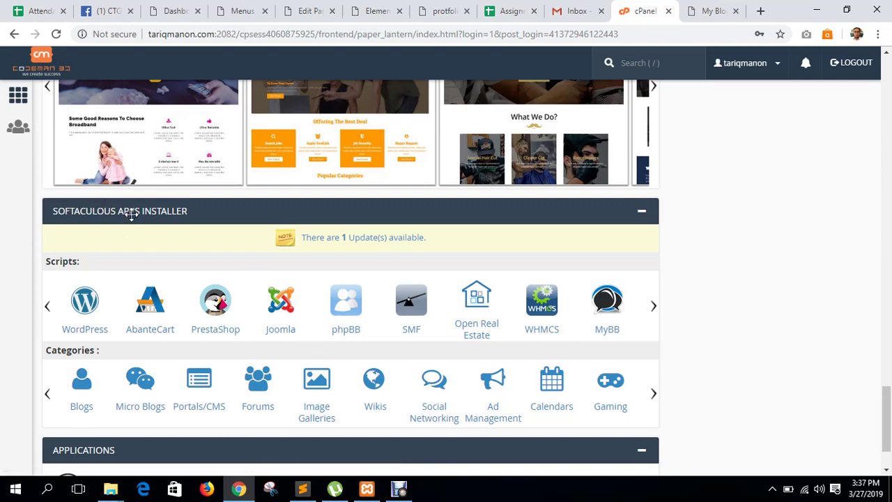
scroll(131, 215, "up", 3)
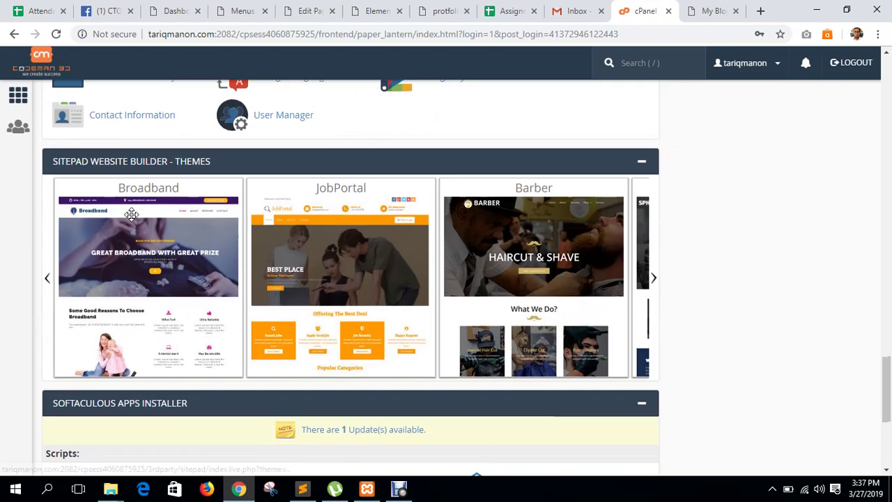
scroll(95, 264, "down", 4)
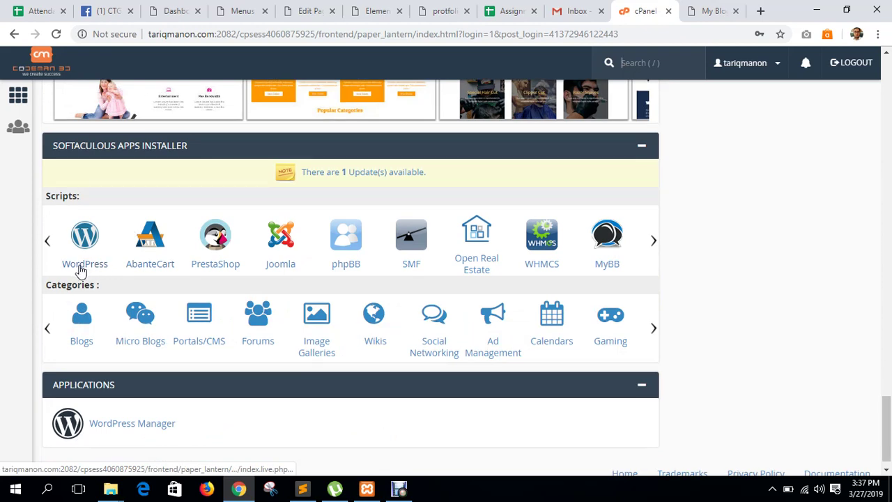
Start a new Softaculous WordPress install and set its directory to ctg-207.
left_click(81, 270)
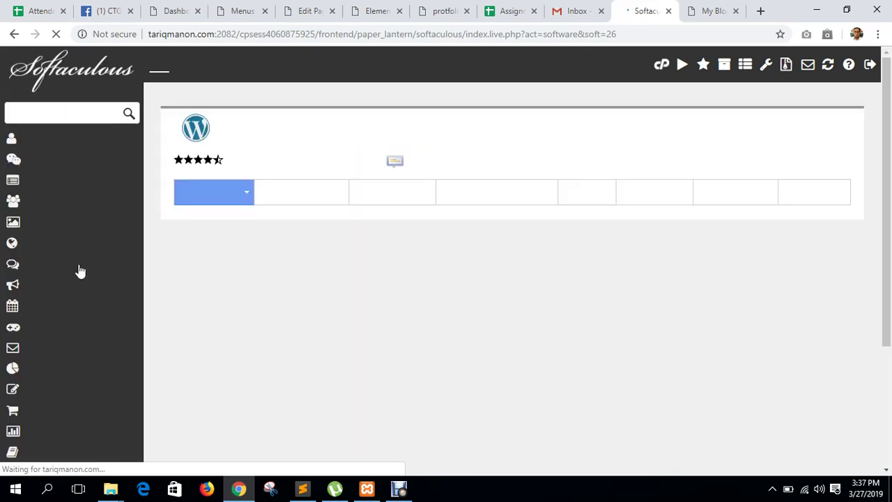
scroll(534, 323, "down", 3)
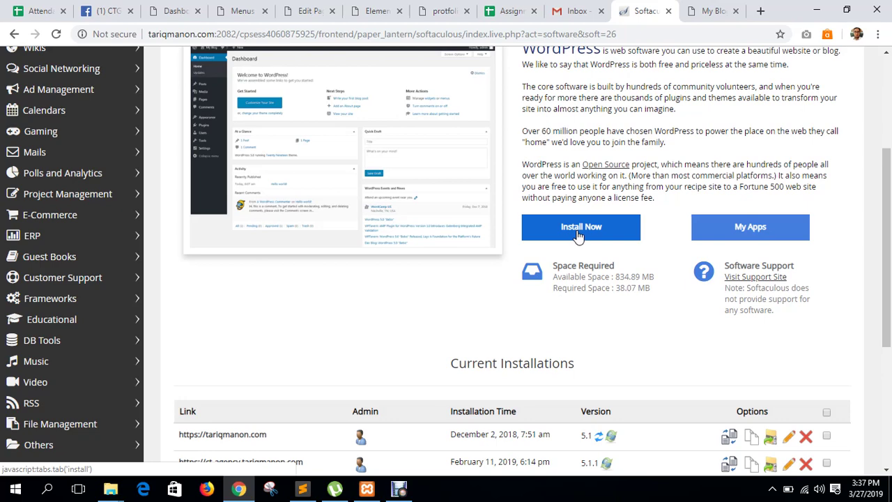
left_click(578, 237)
scroll(575, 235, "up", 2)
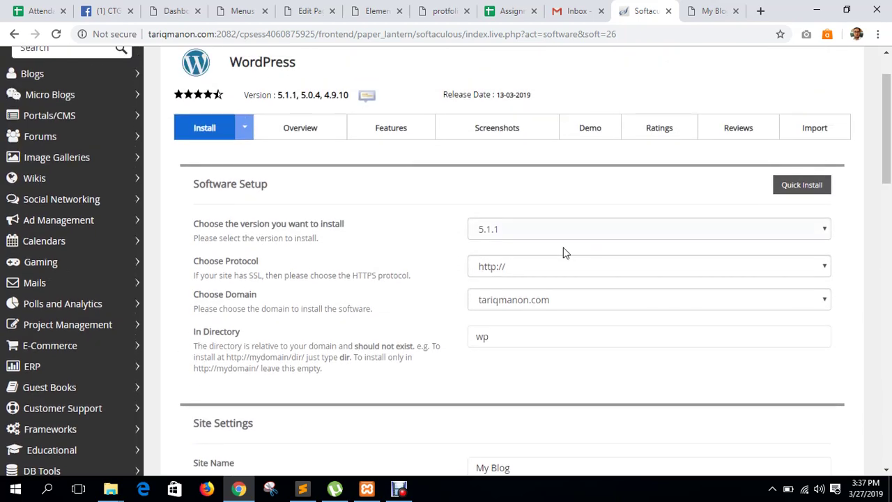
double_click(503, 336)
type("ctg-")
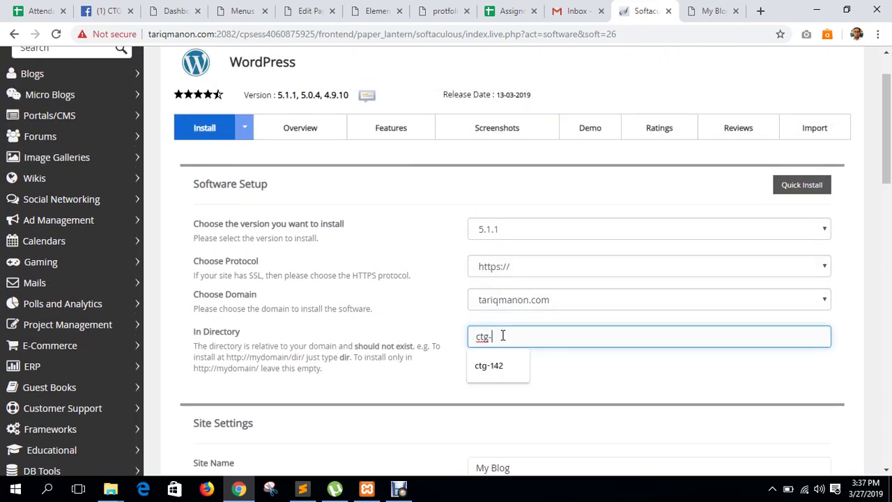
type("207")
left_click(509, 378)
Replace the default admin password with a new one.
scroll(509, 377, "down", 7)
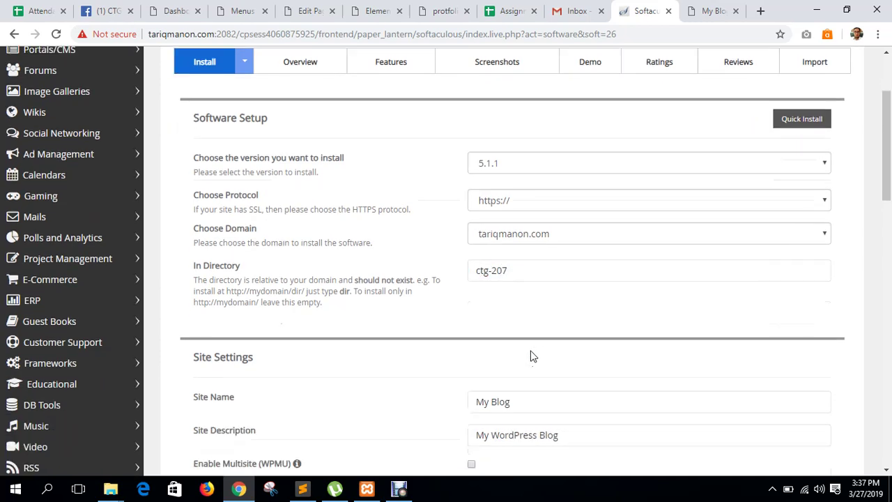
double_click(516, 205)
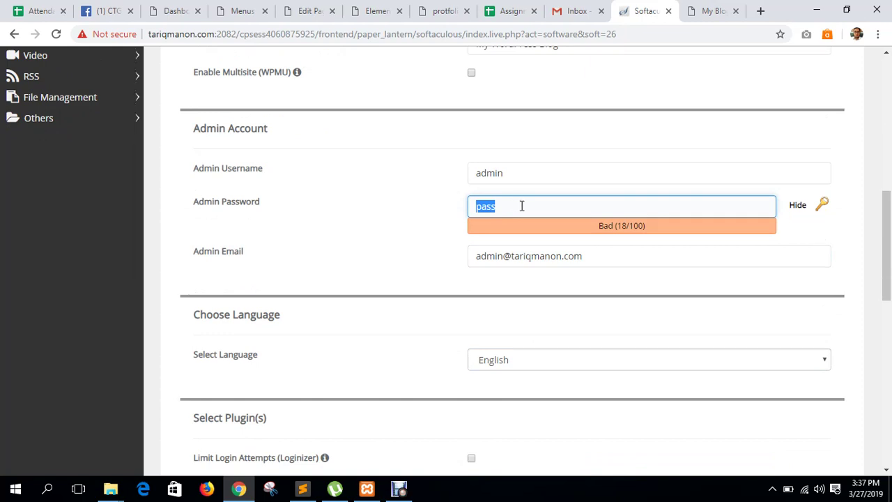
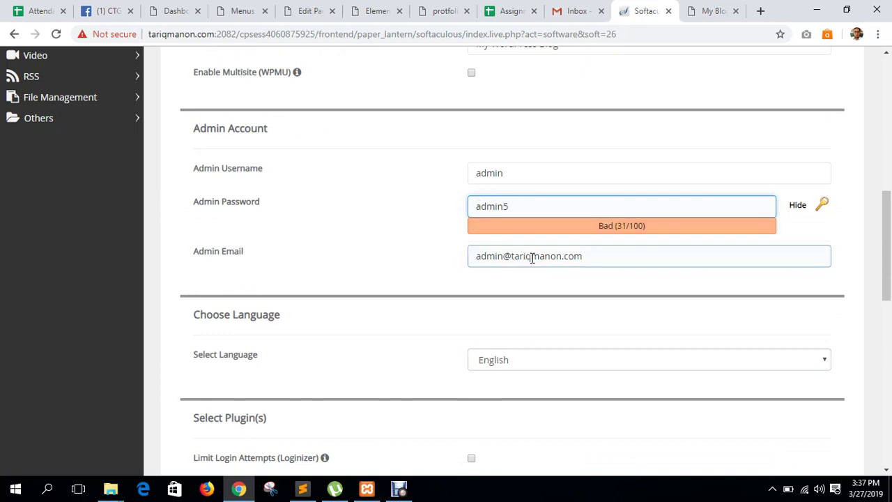
left_click(631, 295)
Start the installation, recheck the install directory, then install again.
scroll(635, 302, "down", 4)
scroll(634, 302, "down", 5)
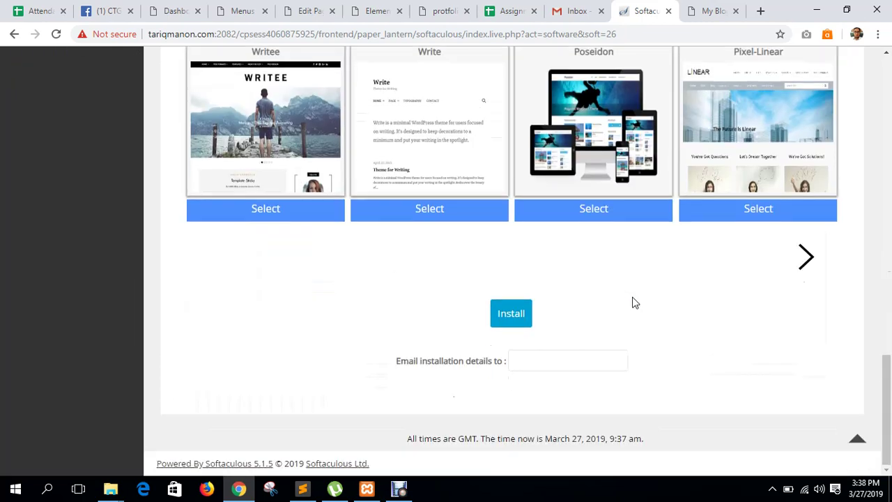
left_click(522, 316)
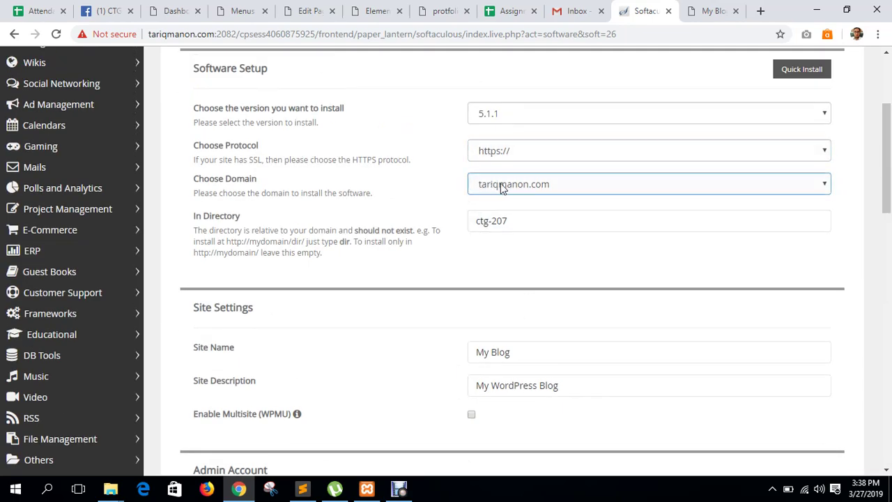
left_click(503, 225)
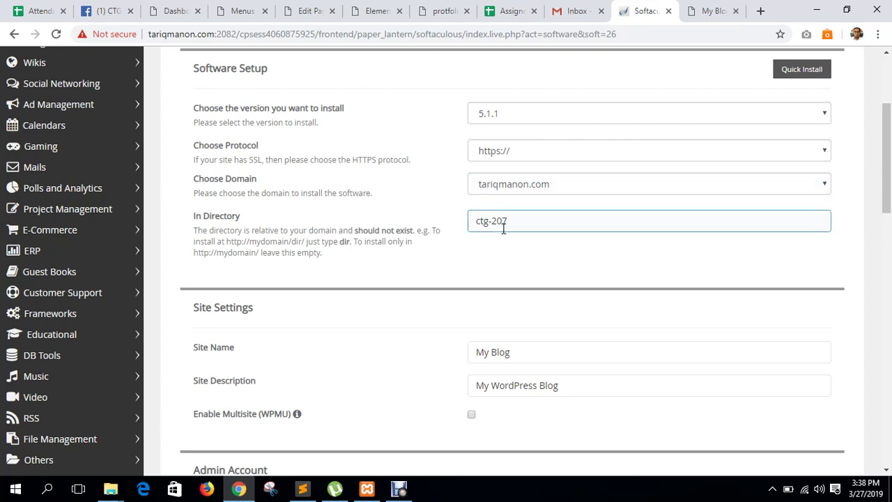
scroll(503, 229, "down", 15)
left_click(499, 322)
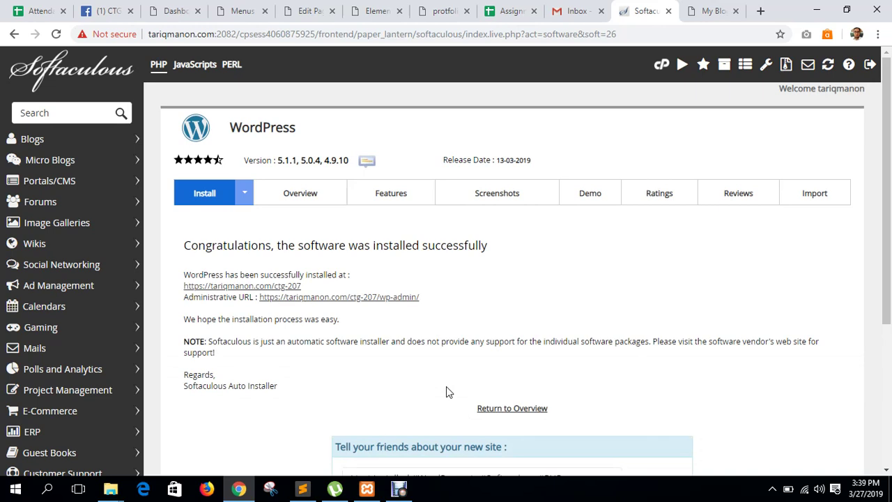
Open the ctg-207 site's Administrative URL to reach its WordPress Dashboard.
left_click(402, 297)
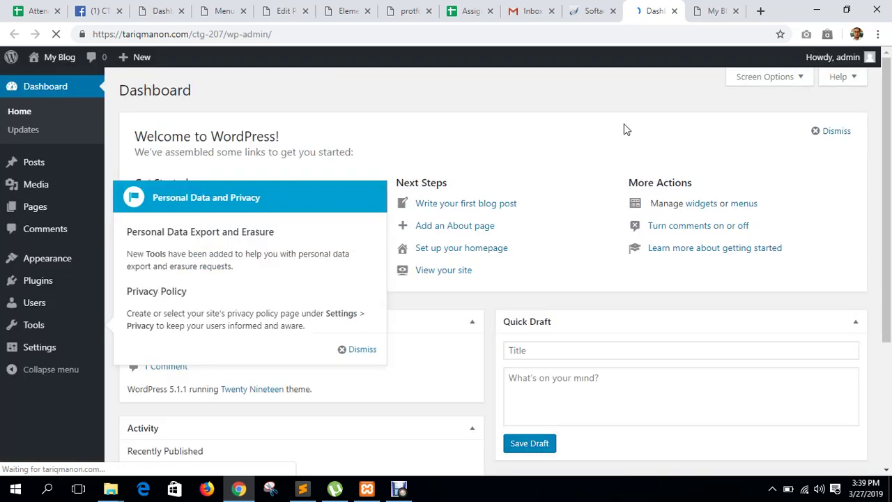
Dismiss the Personal Data and Privacy notice and review the Softaculous install result.
left_click(352, 348)
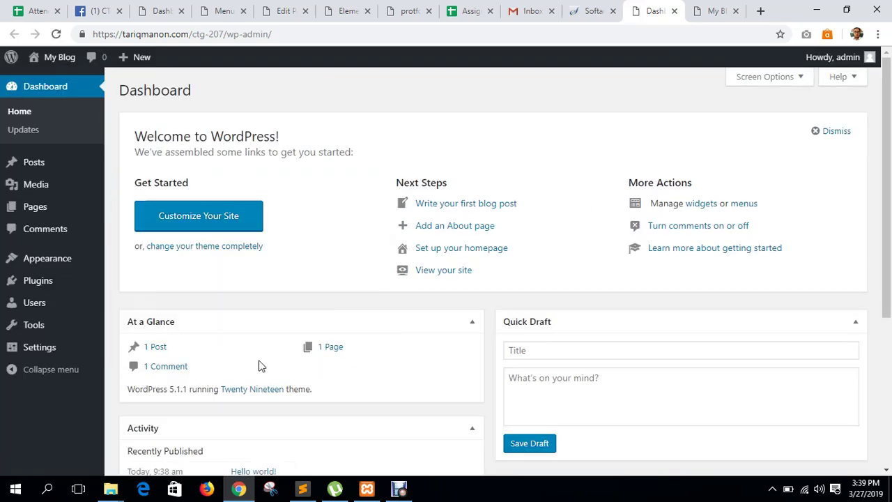
left_click(598, 8)
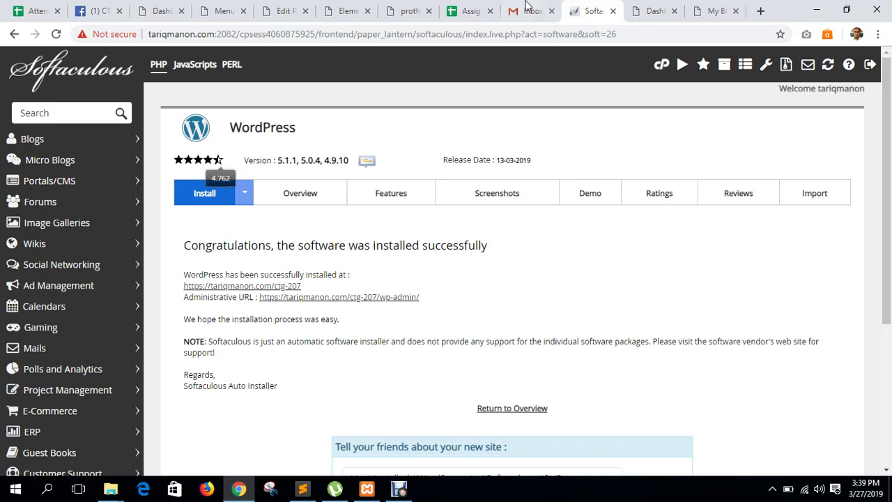
left_click(655, 10)
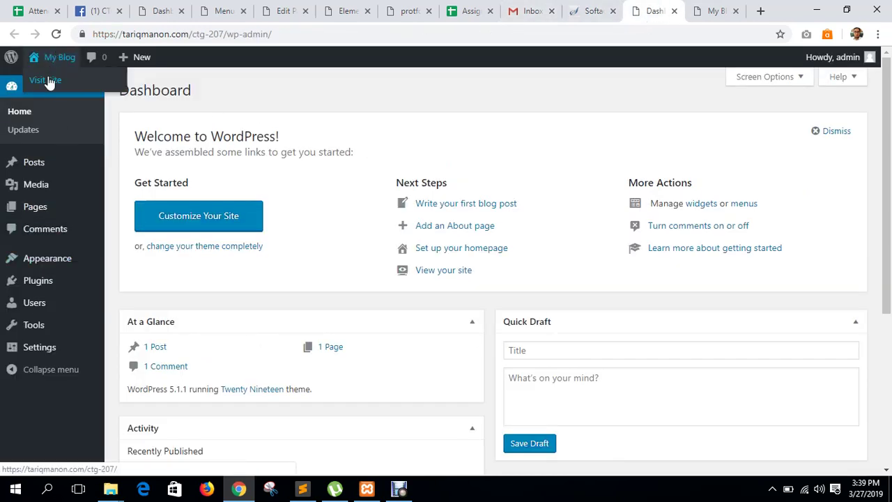
View the homepage's Hello world! post, close the duplicate tab, and return to the Dashboard.
left_click(666, 11)
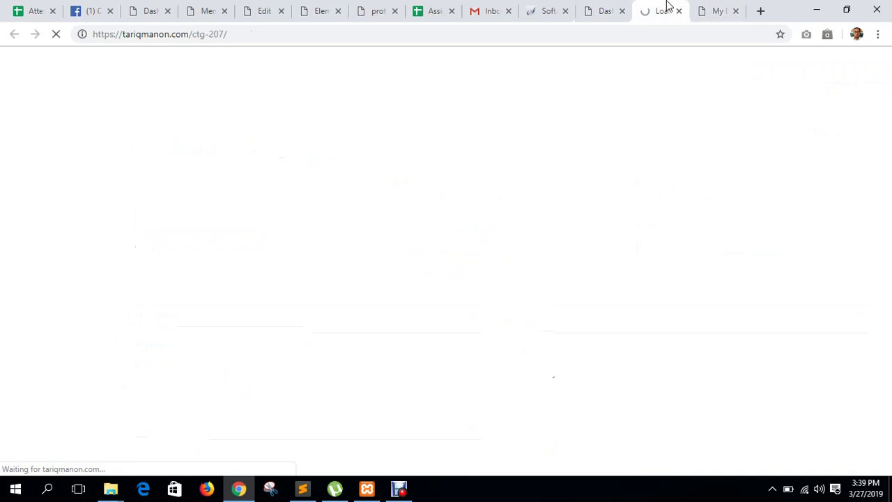
left_click(733, 11)
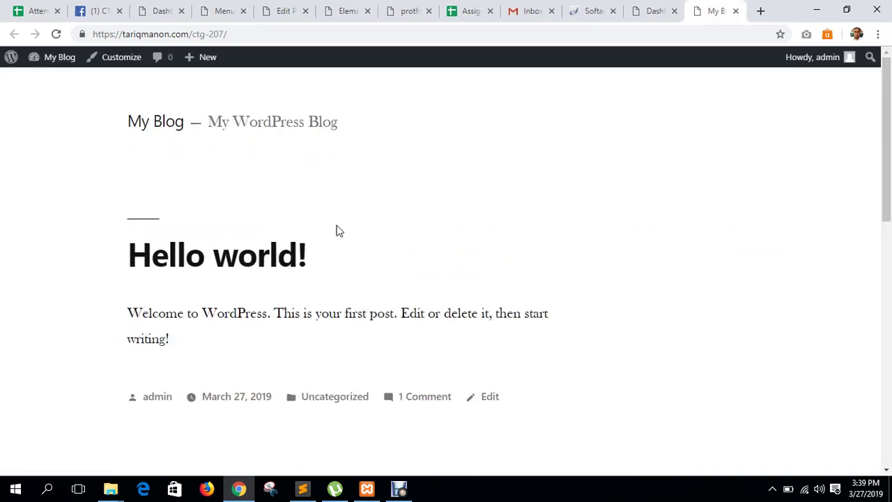
left_click(653, 10)
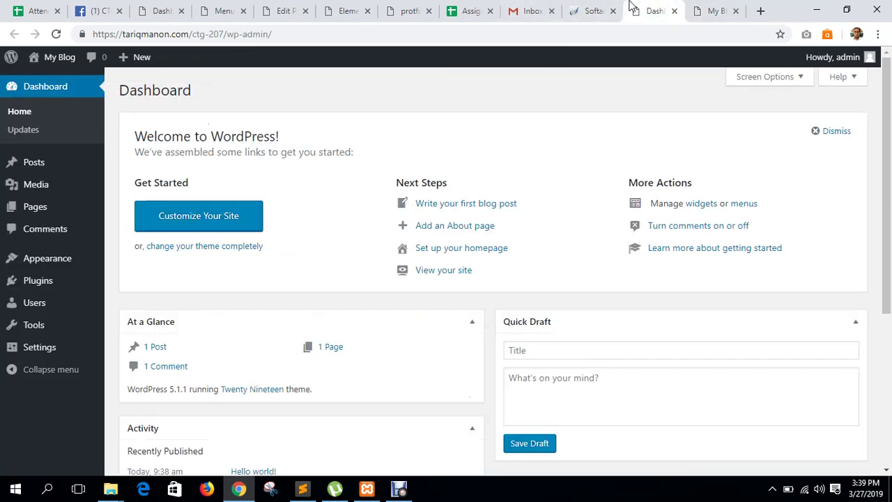
Go to the Add Themes page and browse the available themes.
left_click(500, 247)
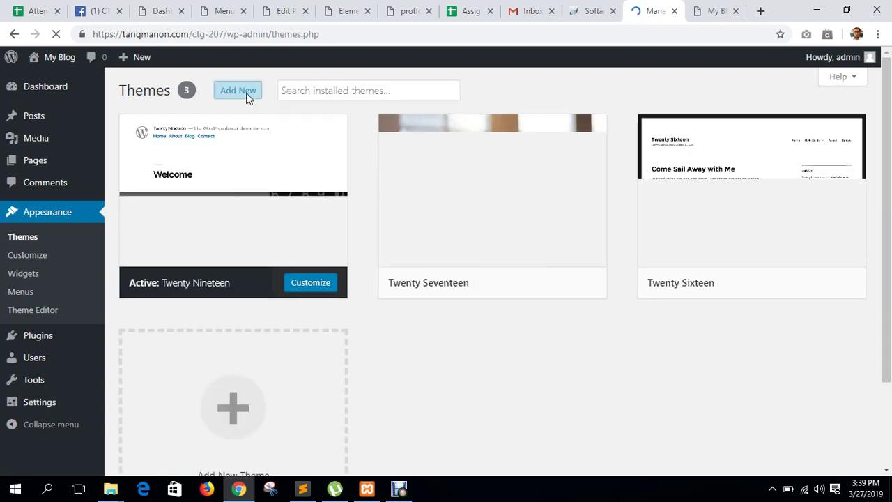
left_click(248, 96)
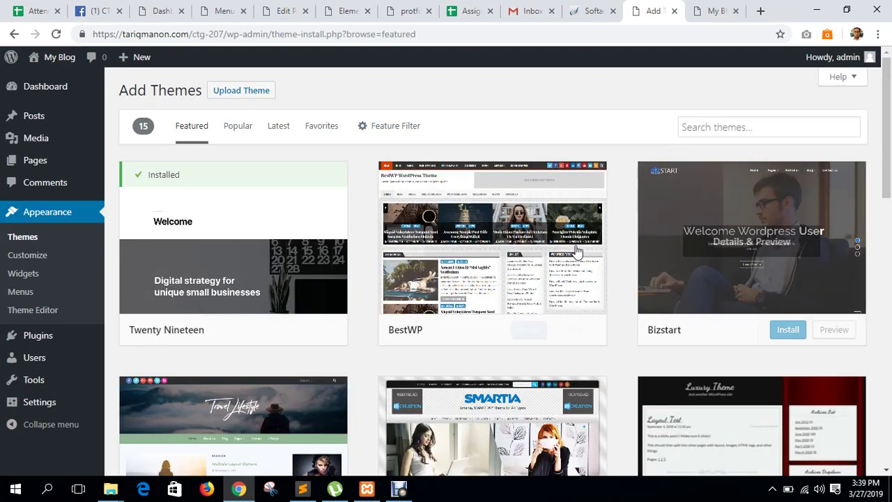
scroll(562, 257, "down", 3)
scroll(536, 303, "down", 5)
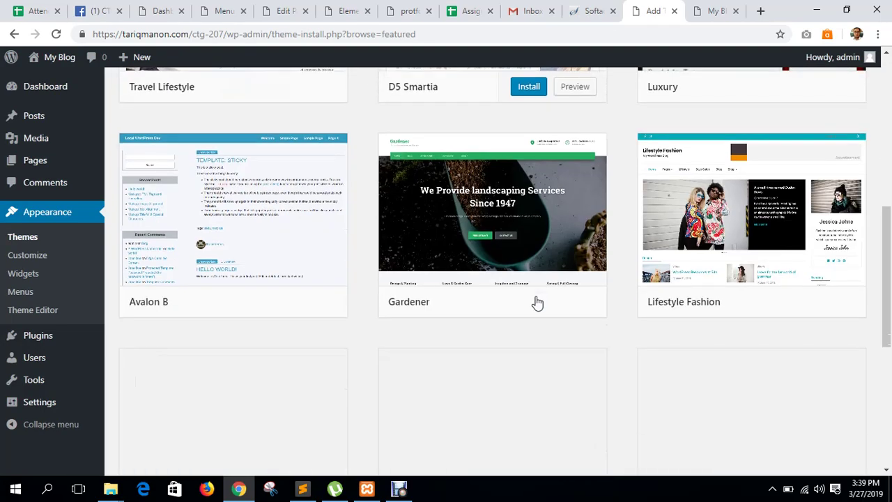
scroll(538, 301, "up", 6)
scroll(539, 301, "up", 2)
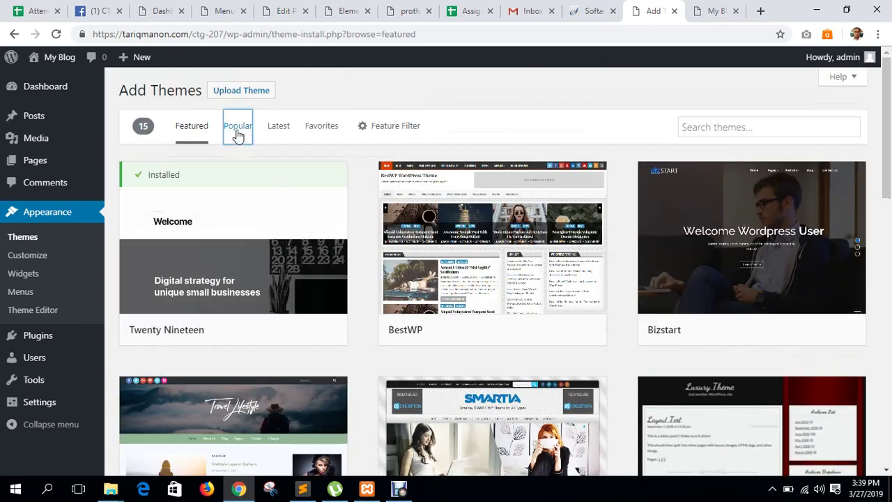
Install OceanWP from the Popular themes list and open a new browser tab.
left_click(236, 129)
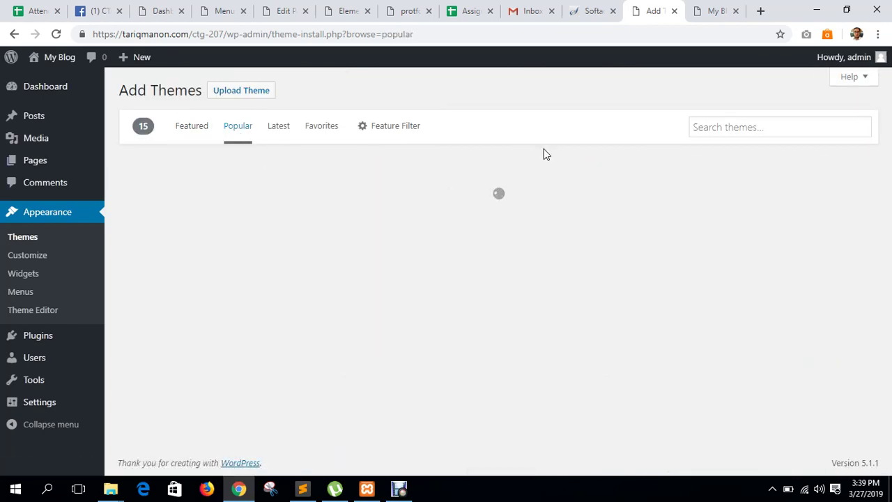
scroll(557, 277, "down", 4)
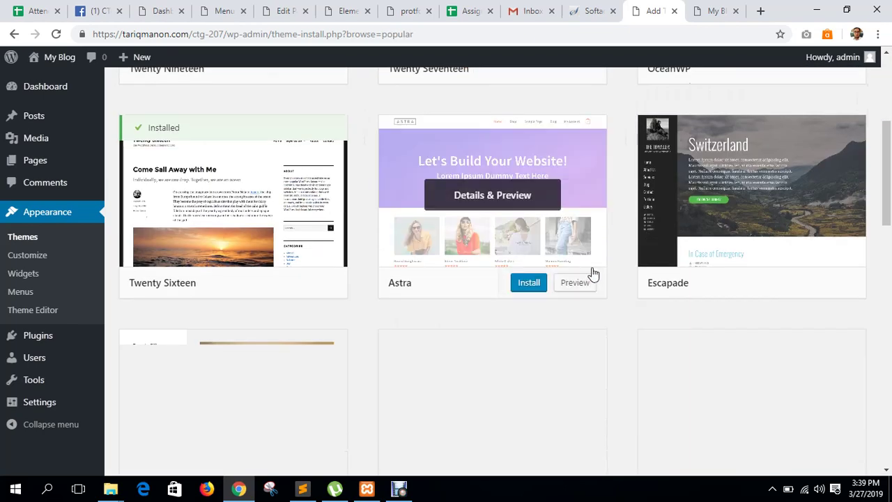
scroll(638, 273, "up", 3)
left_click(781, 268)
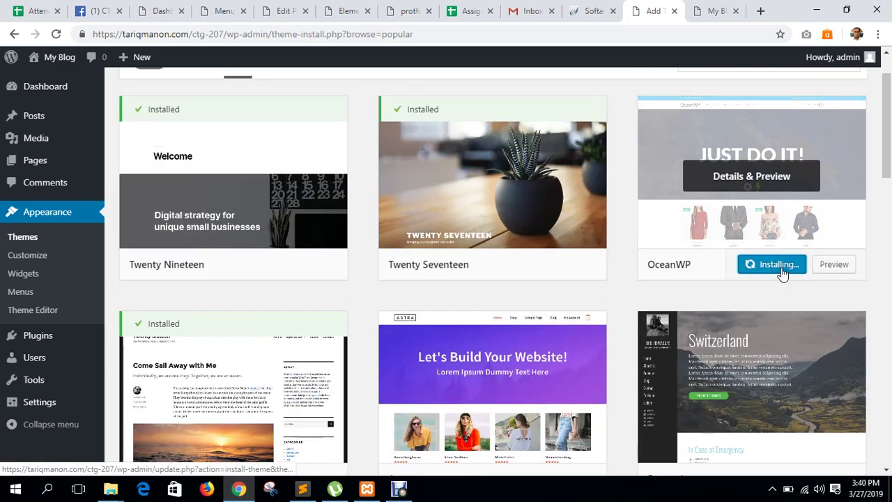
left_click(759, 13)
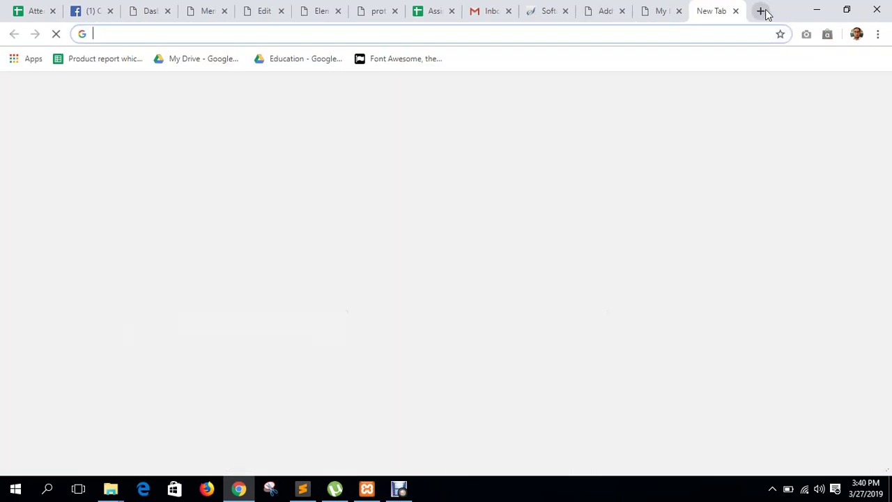
Search Google for 'astra wp', then go back to the My Blog tab.
type("astra")
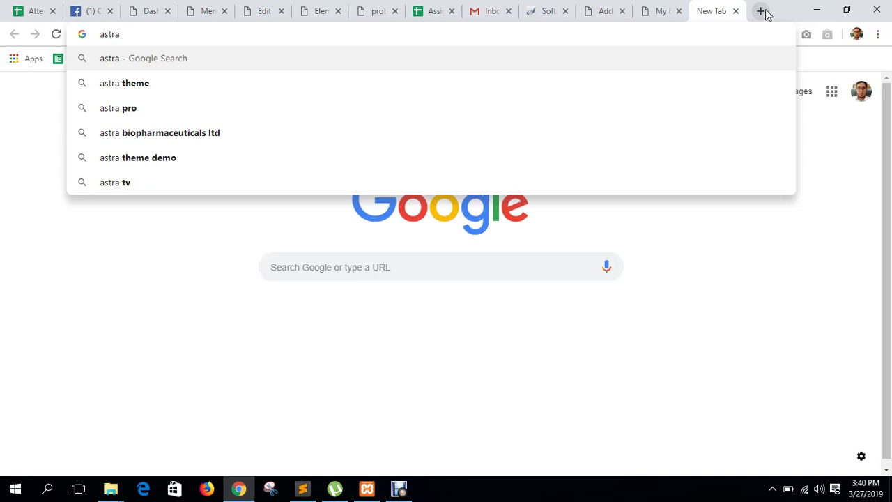
type(" wp")
key("Return")
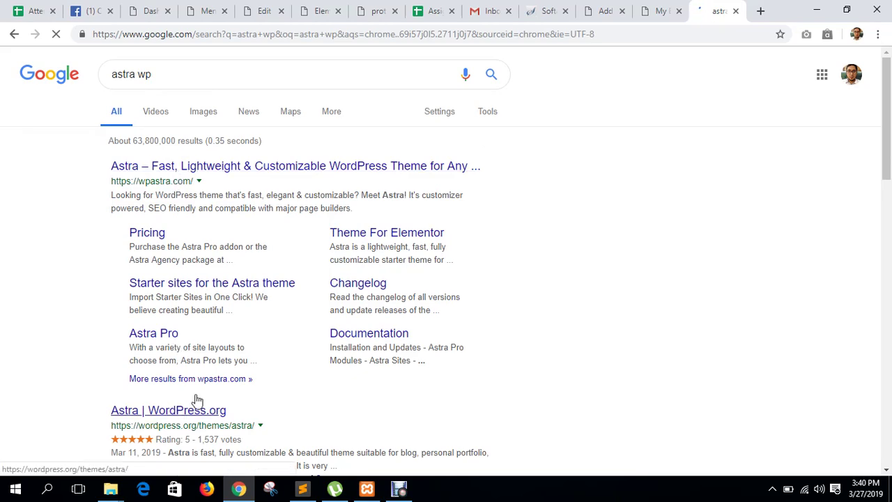
left_click(658, 8)
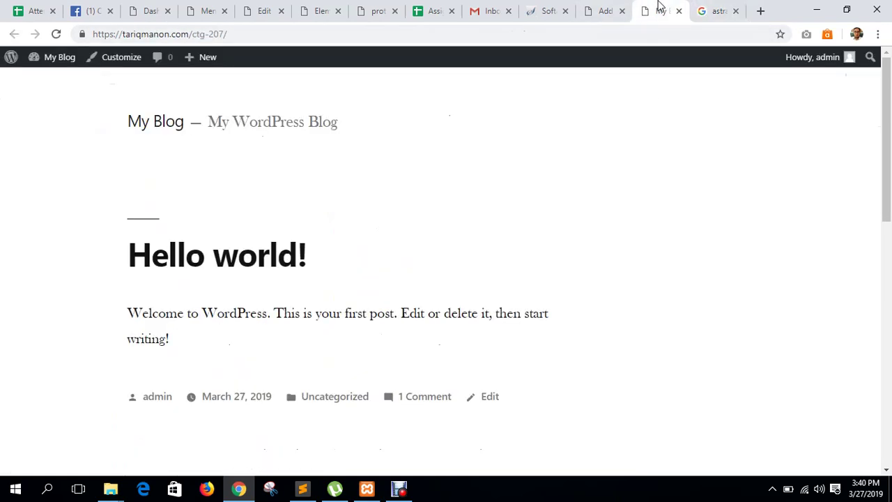
Activate OceanWP, then bulk-install its recommended Elementor plugin and return to the installer.
left_click(618, 7)
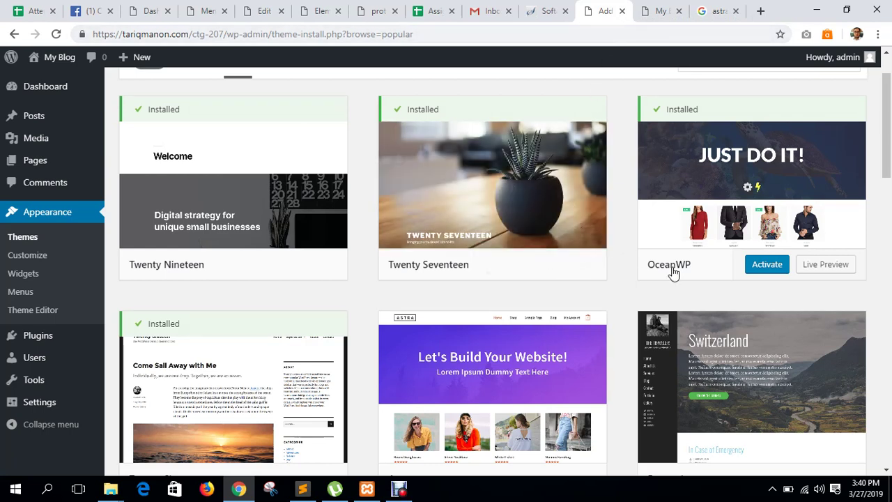
left_click(758, 265)
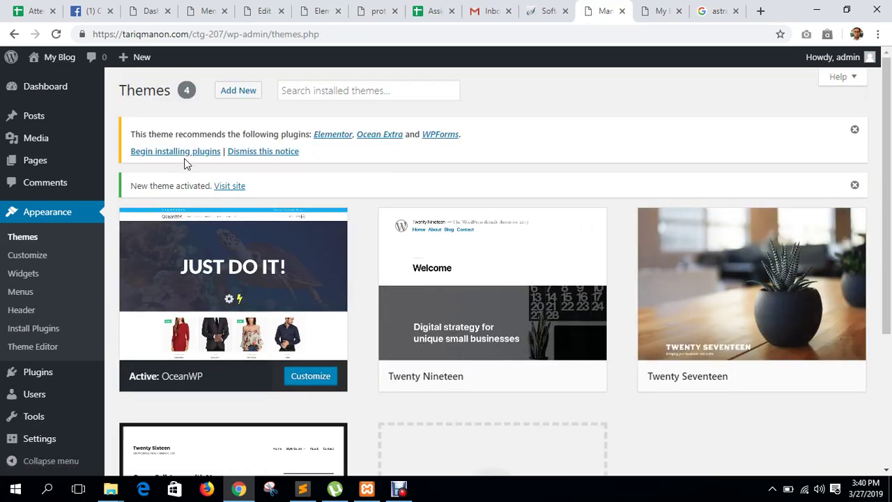
left_click(175, 152)
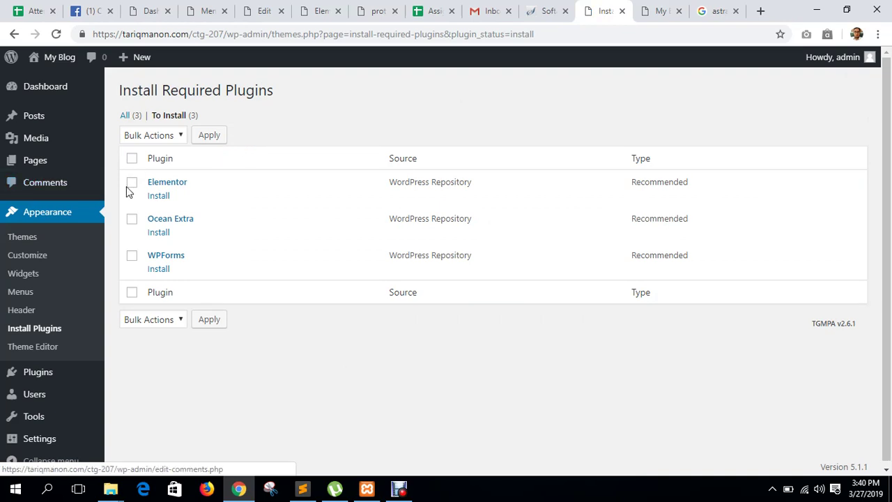
left_click(132, 182)
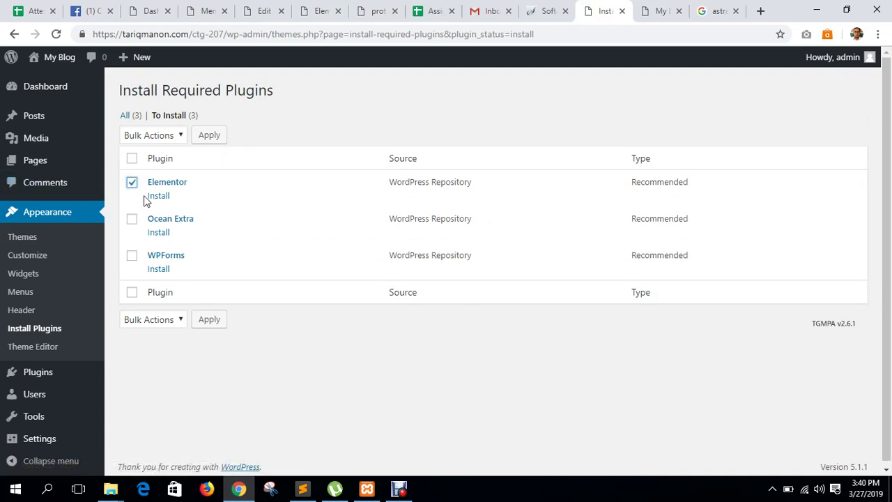
left_click(153, 135)
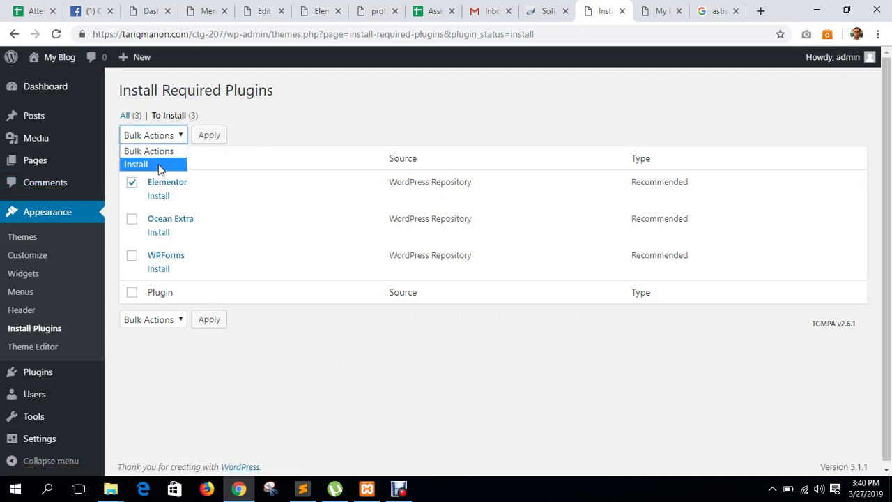
left_click(150, 163)
left_click(212, 135)
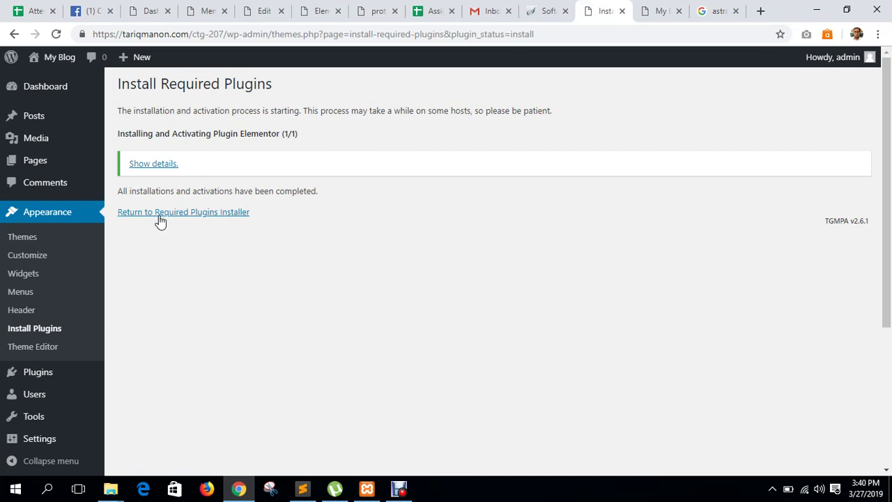
left_click(160, 212)
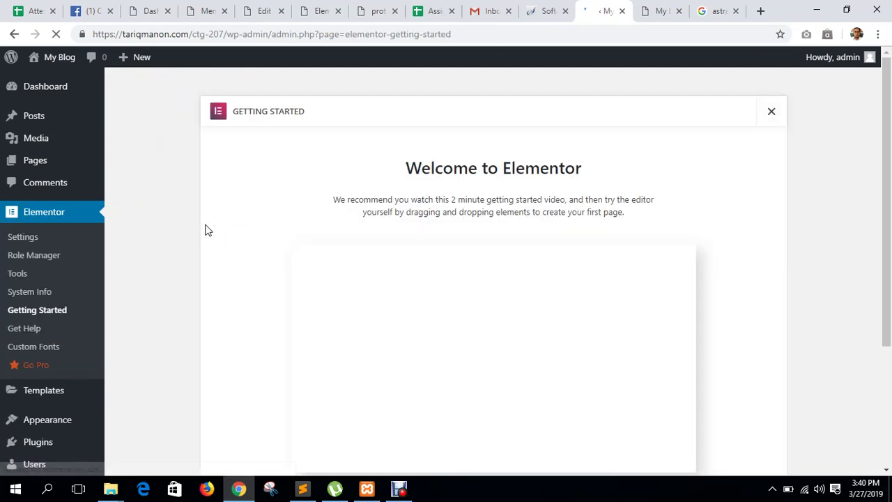
scroll(79, 344, "down", 1)
Upload js_composer.zip through Plugins > Add New > Upload Plugin and click Install Now.
mouse_move(74, 374)
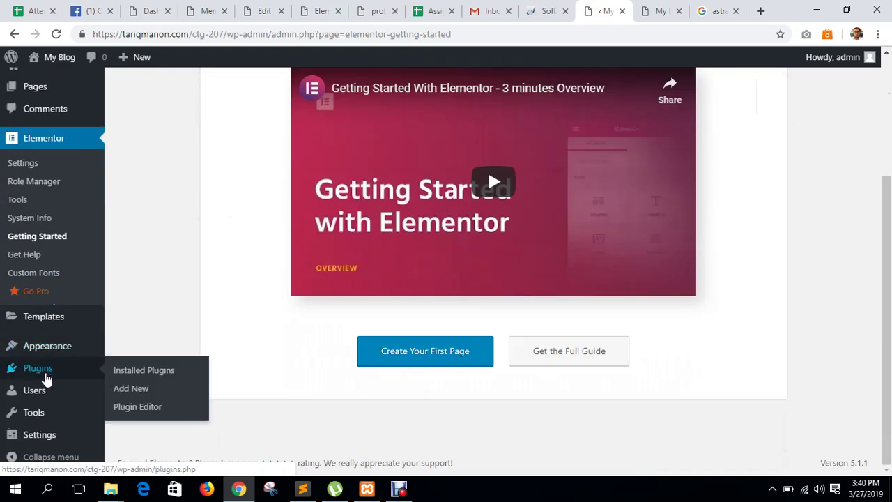
left_click(132, 389)
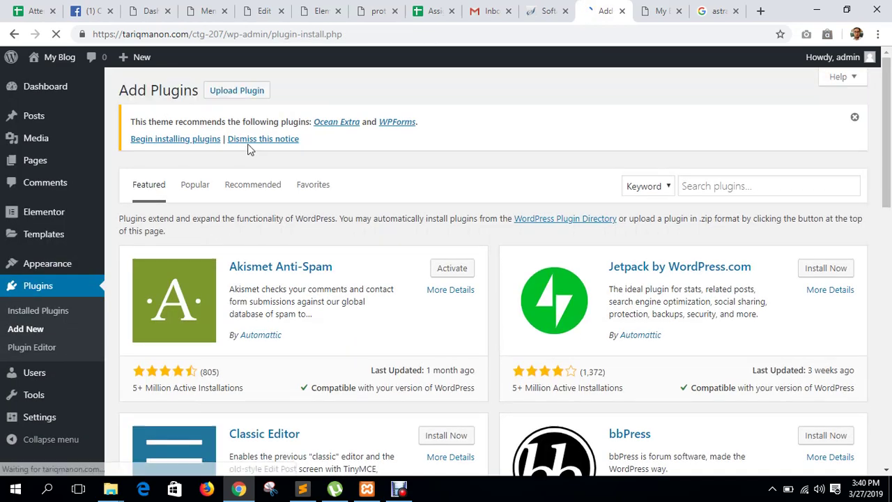
left_click(237, 90)
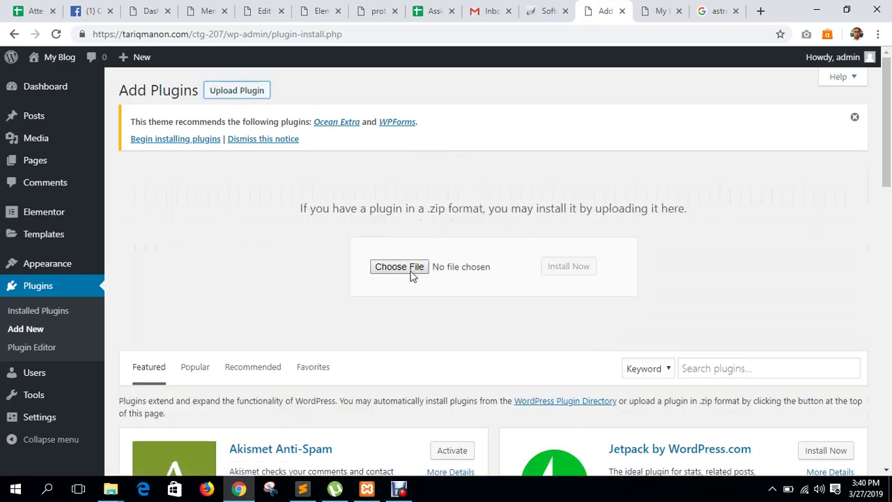
left_click(380, 198)
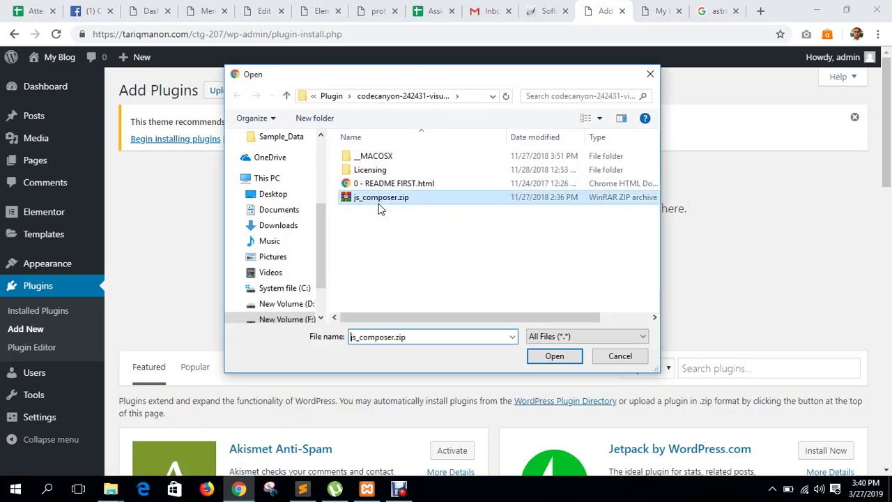
left_click(554, 355)
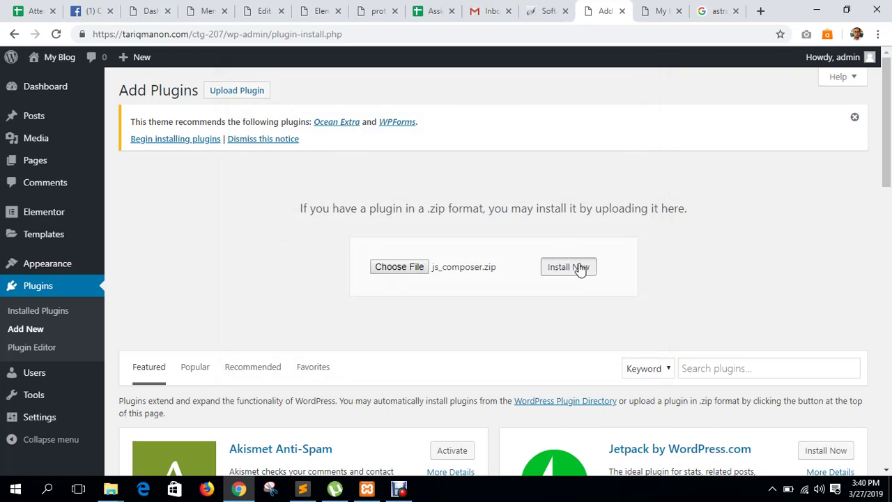
left_click(579, 266)
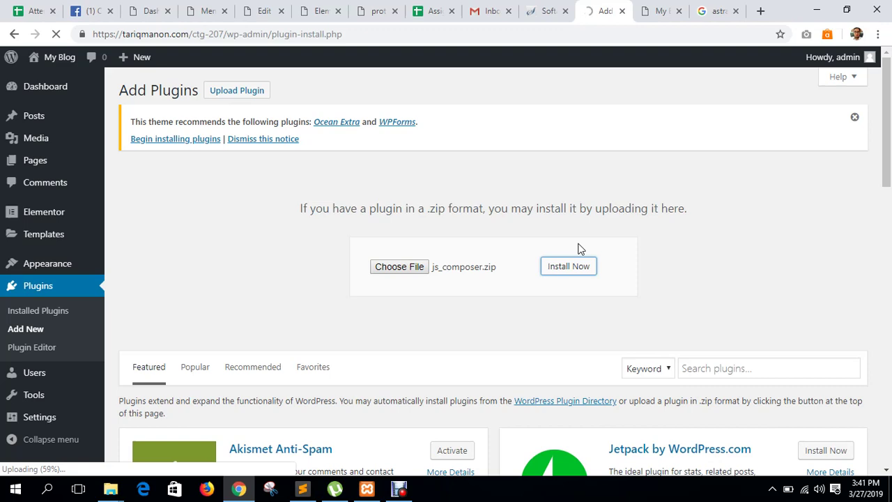
left_click(110, 489)
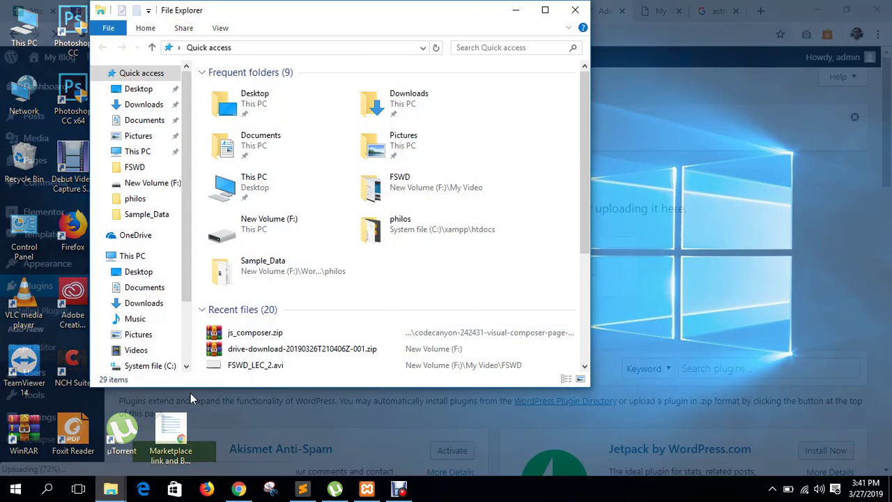
Maximize File Explorer and navigate to F:\Wordpress\Plugin, selecting the visual composer download folder.
left_click(191, 393)
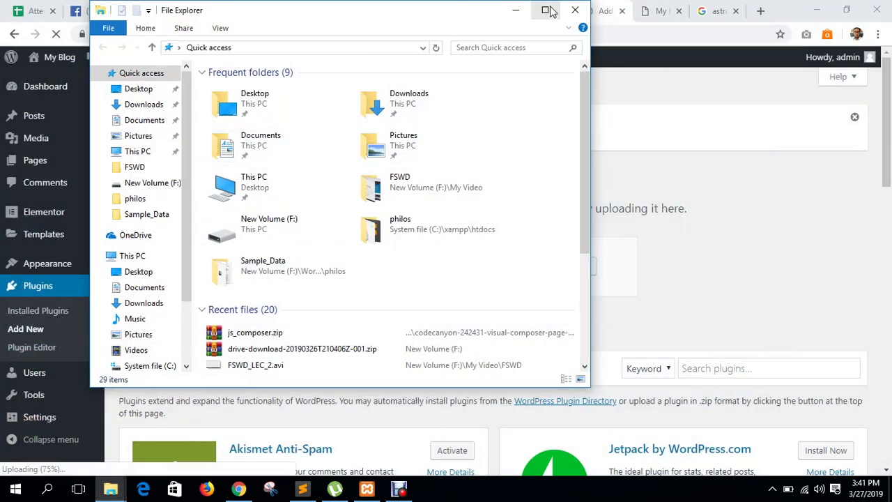
left_click(546, 10)
left_click(62, 392)
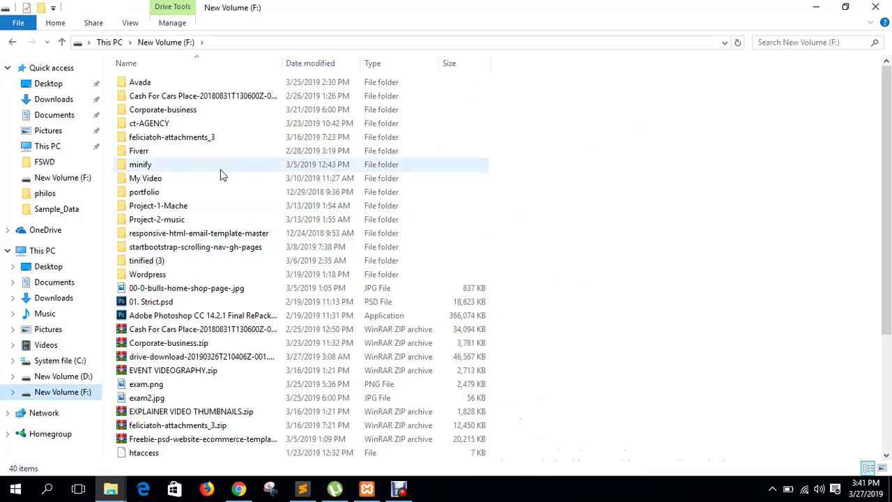
double_click(145, 277)
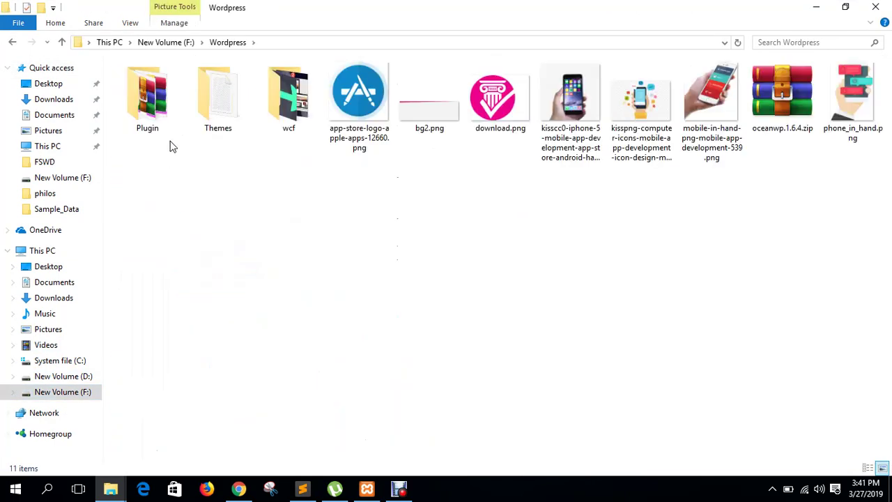
double_click(148, 126)
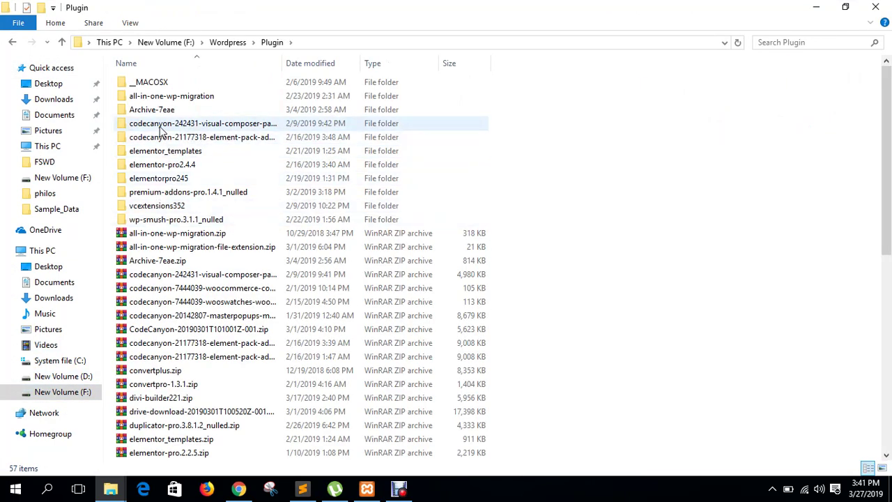
left_click(161, 130)
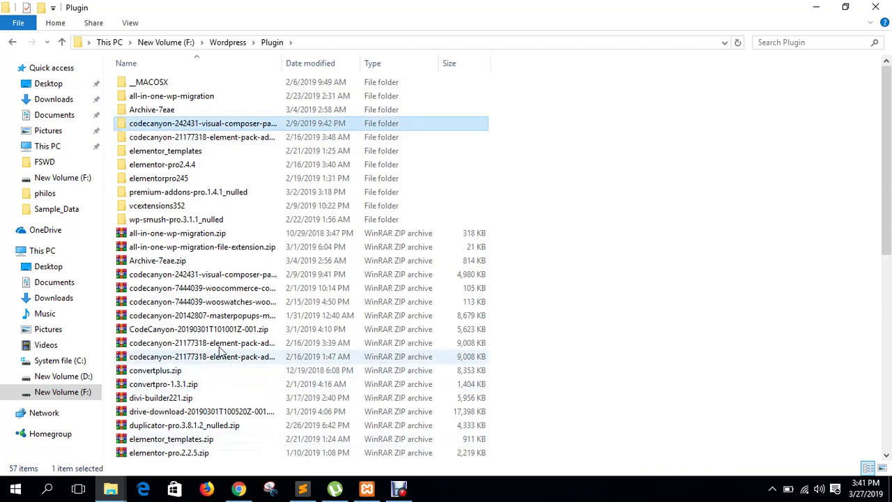
Open the codecanyon-242431 folder and open the js_composer.zip archive.
scroll(209, 404, "down", 2)
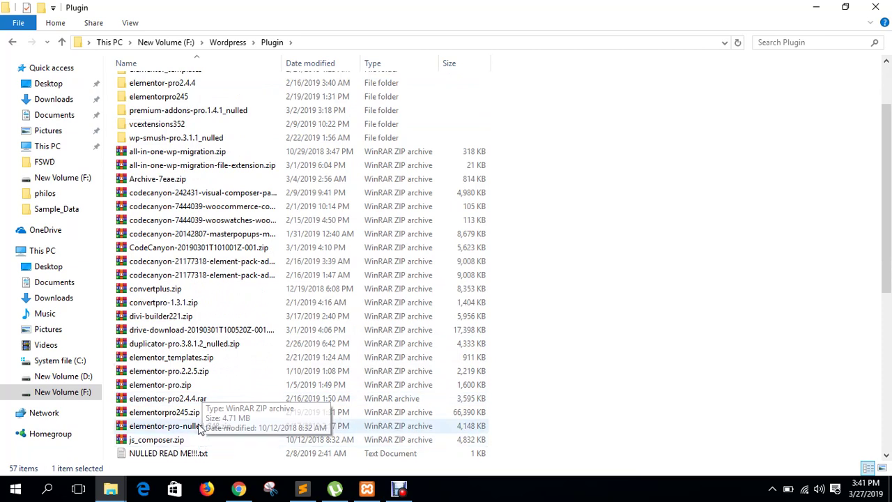
scroll(230, 300, "up", 2)
double_click(197, 125)
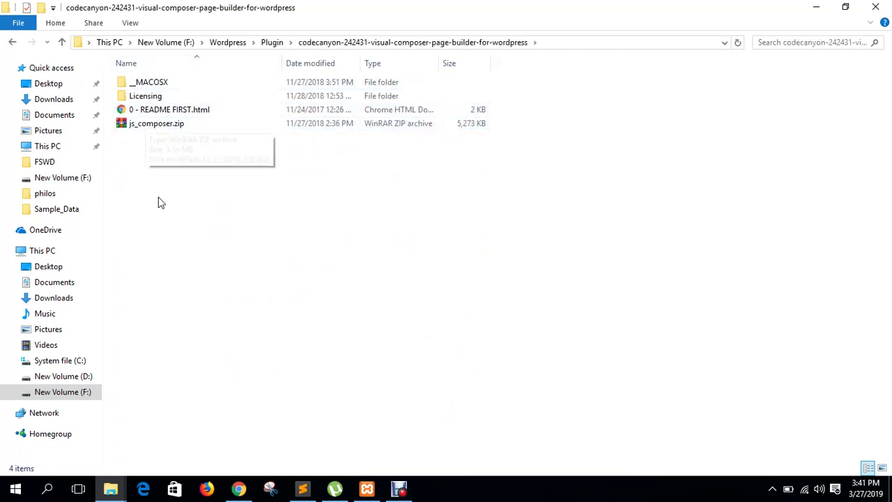
left_click(62, 42)
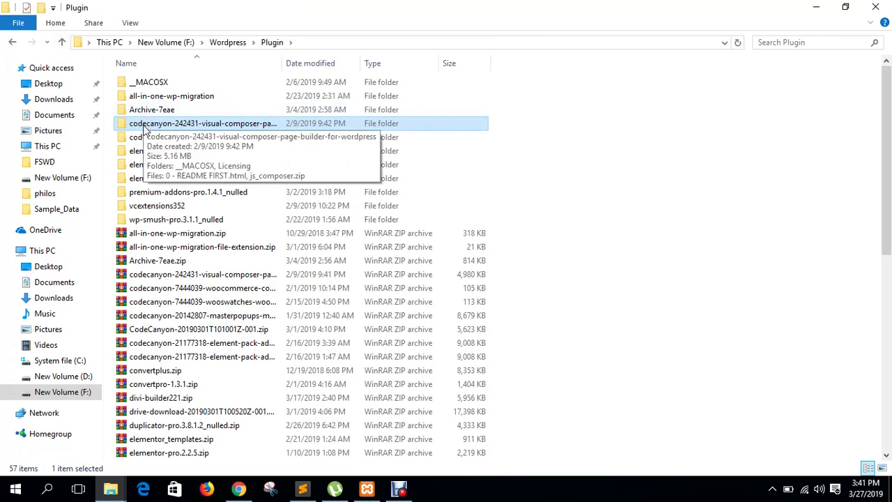
double_click(144, 126)
left_click(158, 128)
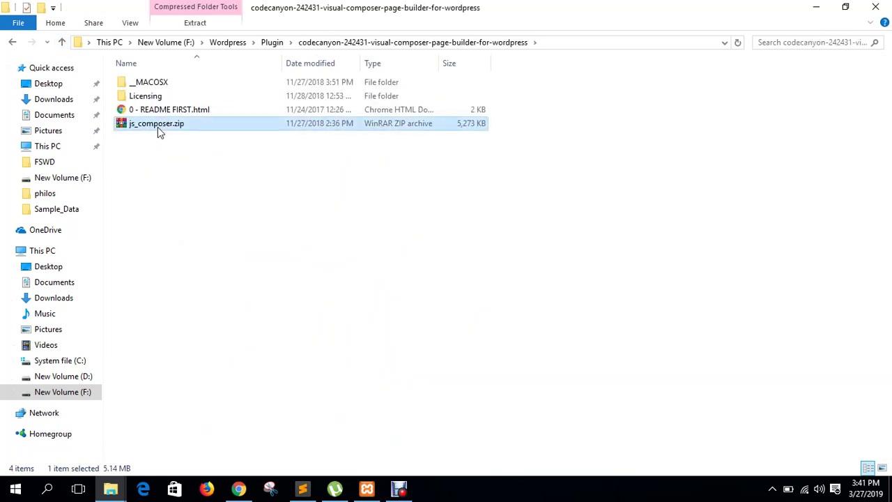
double_click(158, 127)
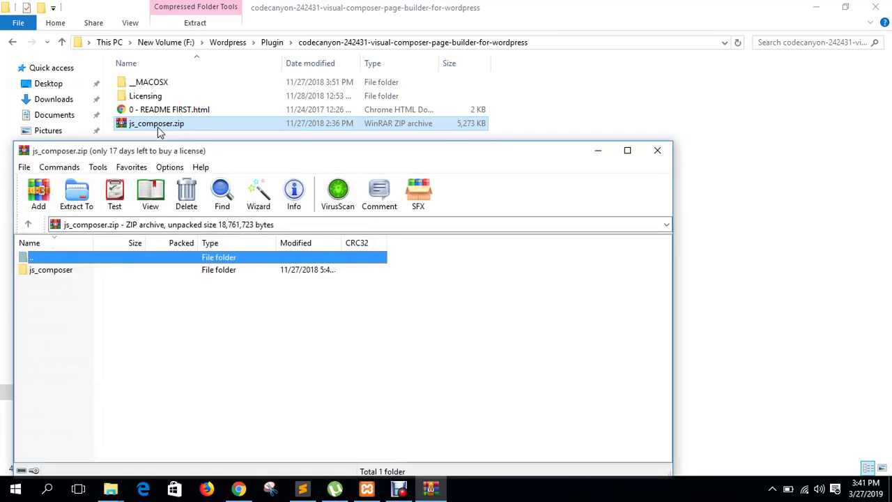
Inspect index.php inside the archive's js_composer folder, then close WinRAR.
double_click(73, 270)
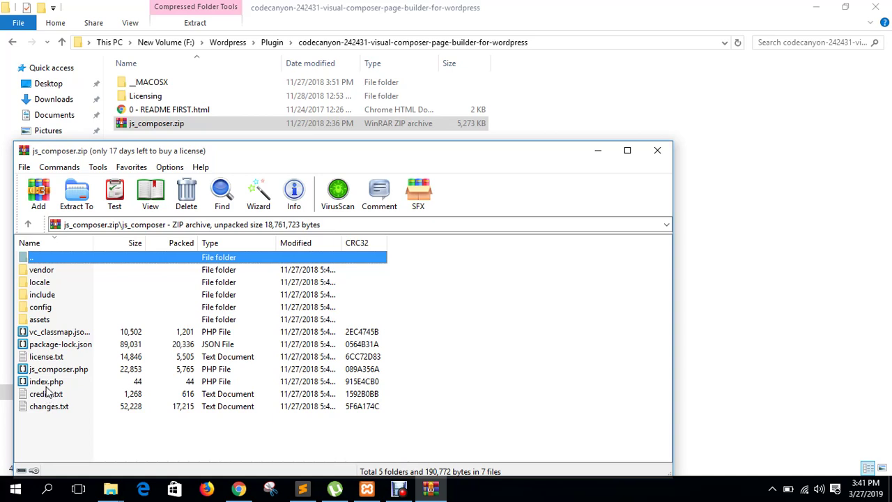
left_click(47, 383)
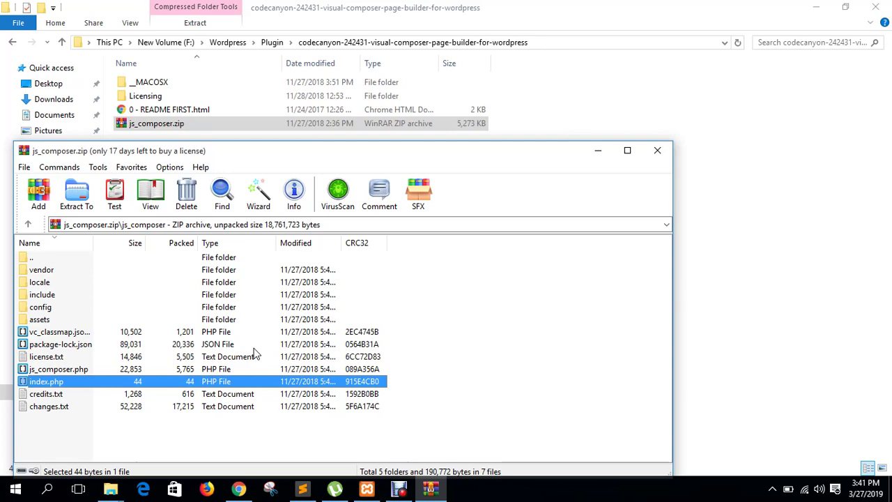
left_click(655, 151)
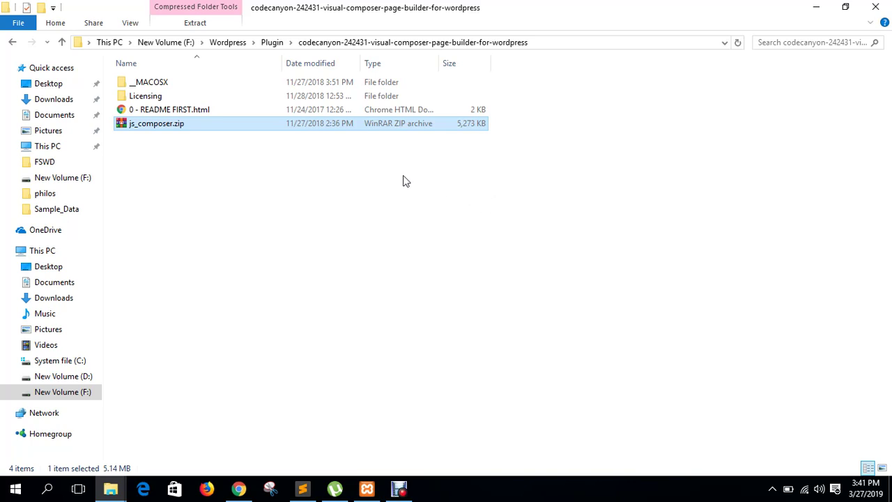
Review the download folder's items: README FIRST.html, __MACOSX, Licensing and js_composer.zip.
left_click(160, 109)
left_click(146, 87)
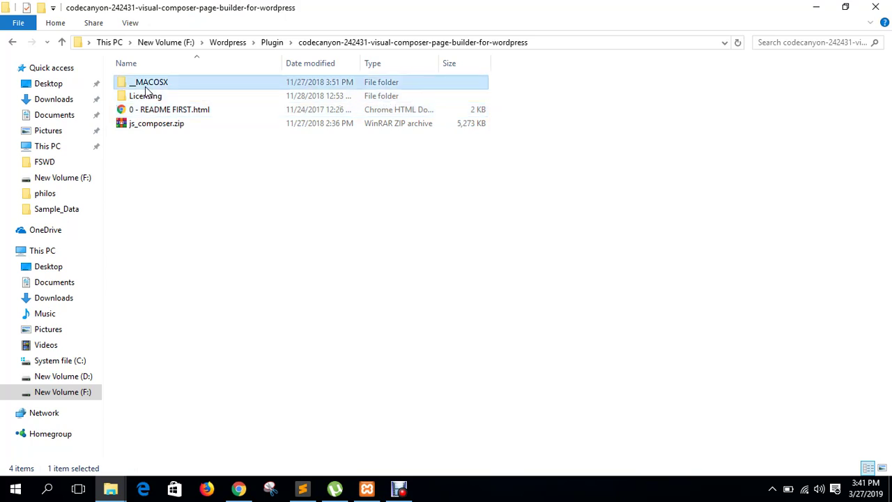
left_click(146, 94)
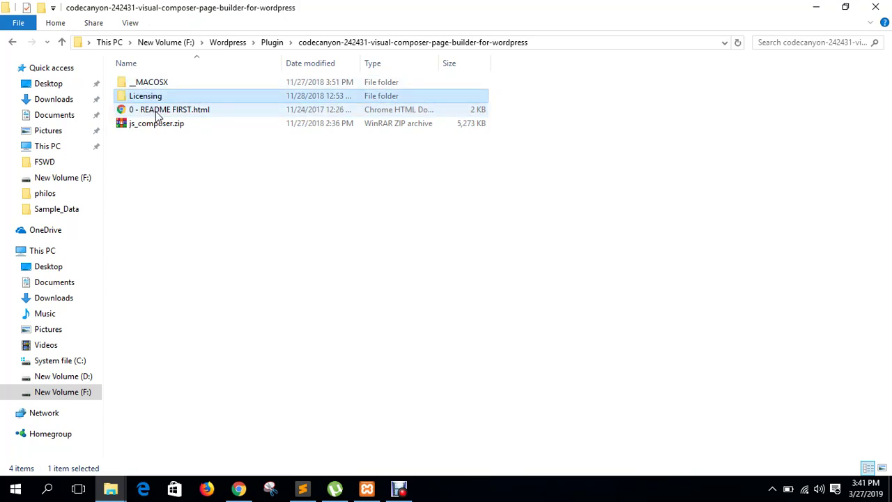
left_click(162, 128)
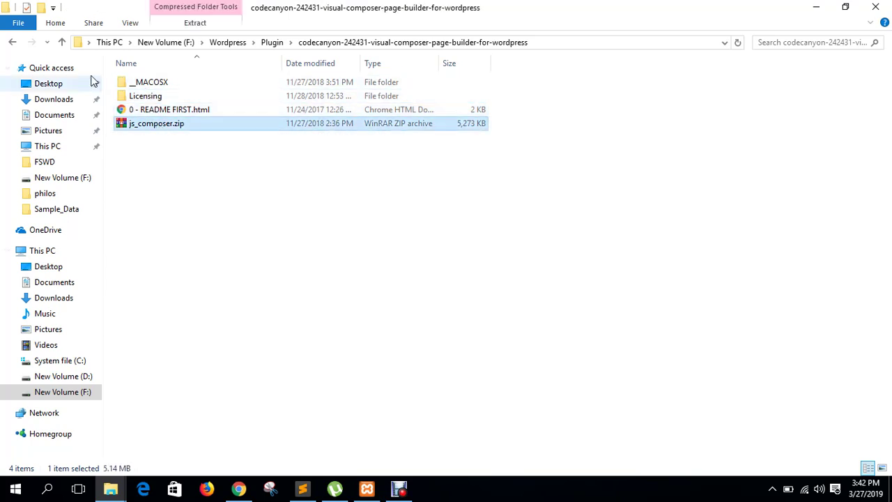
left_click(152, 112)
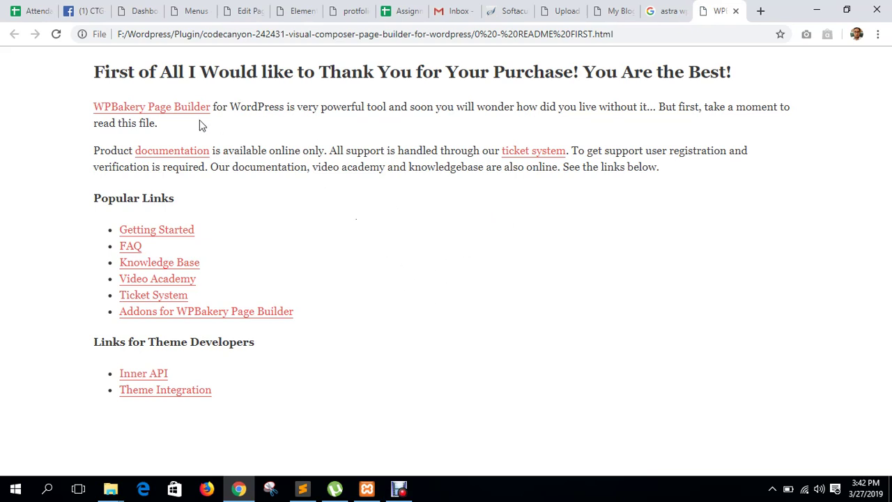
Browse the WPBakery Page Builder website from the README, then activate the uploaded plugin.
left_click(174, 110)
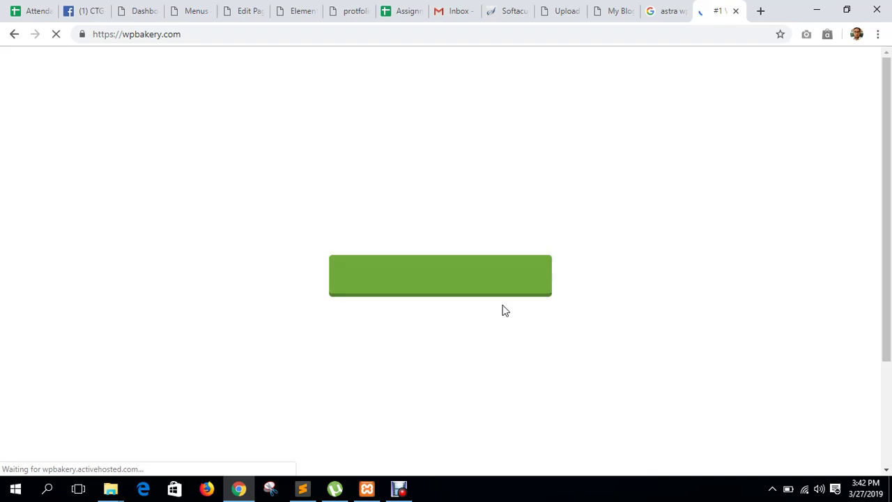
scroll(520, 244, "down", 10)
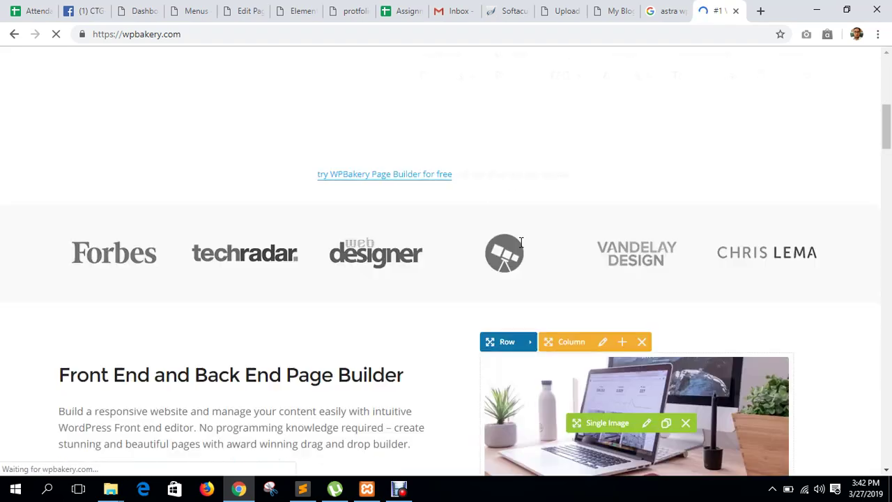
scroll(619, 325, "down", 5)
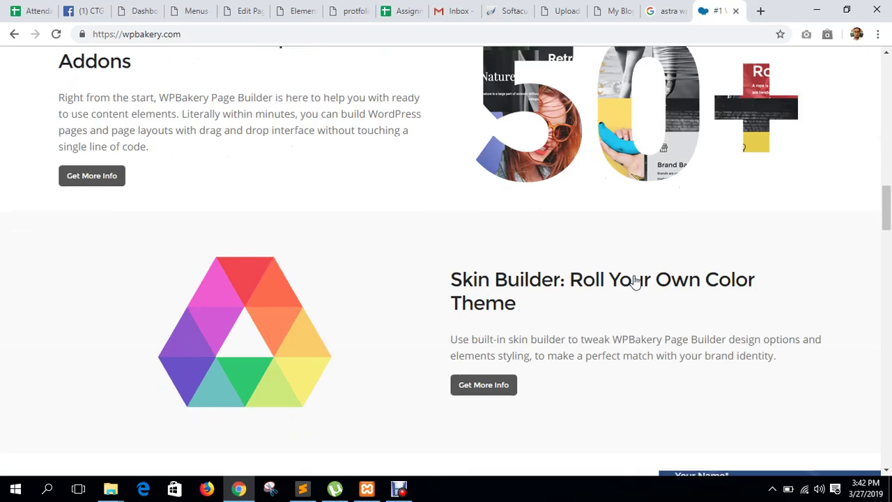
scroll(512, 314, "down", 5)
scroll(468, 324, "down", 15)
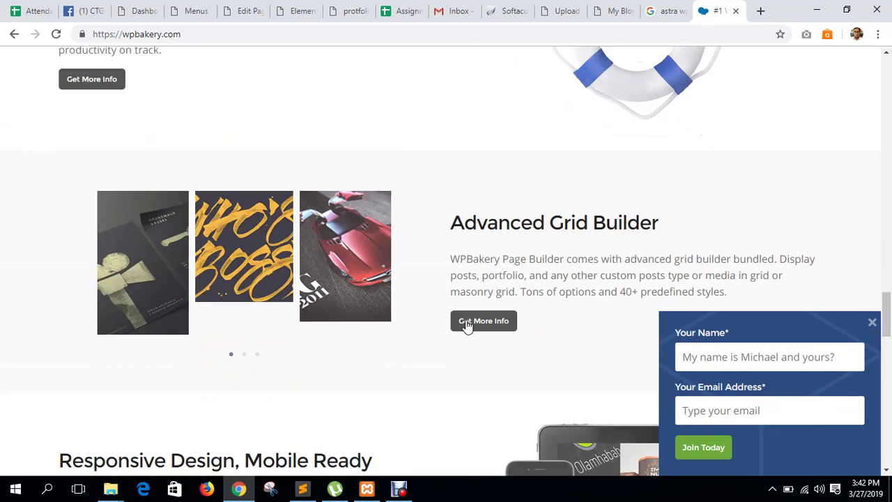
scroll(467, 325, "down", 3)
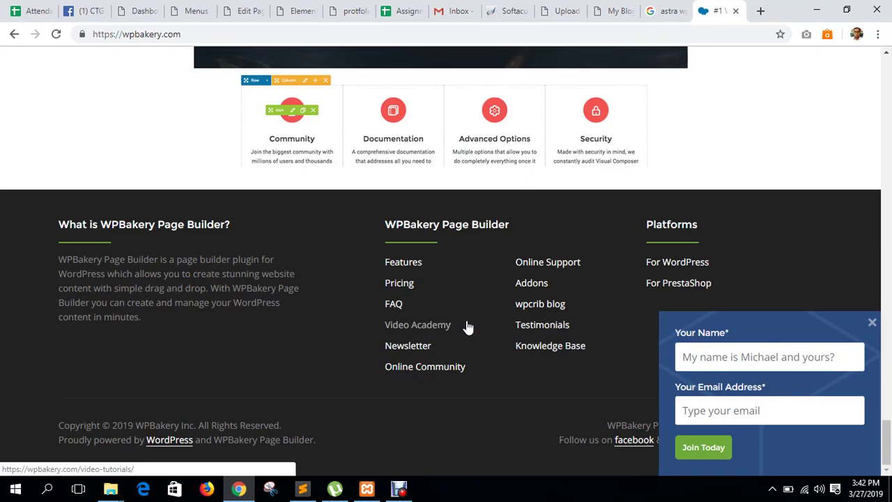
left_click(566, 9)
left_click(160, 234)
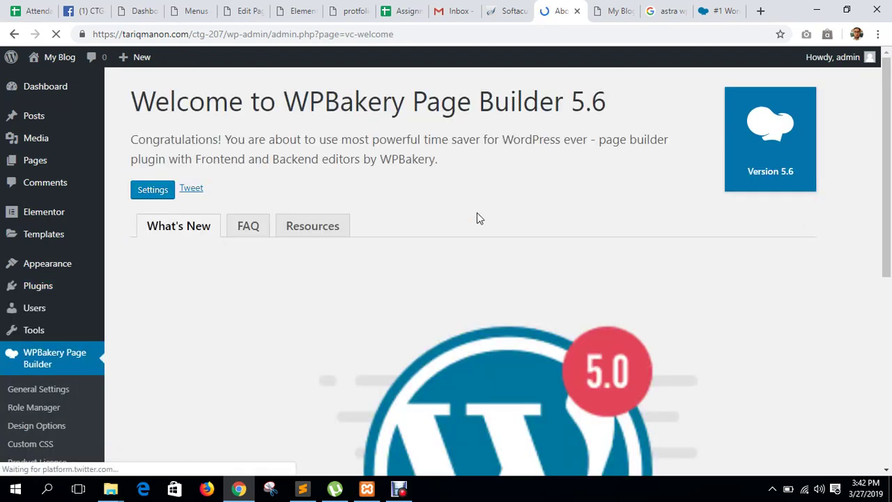
Scroll through the Welcome to WPBakery Page Builder 5.6 screen.
scroll(25, 383, "down", 1)
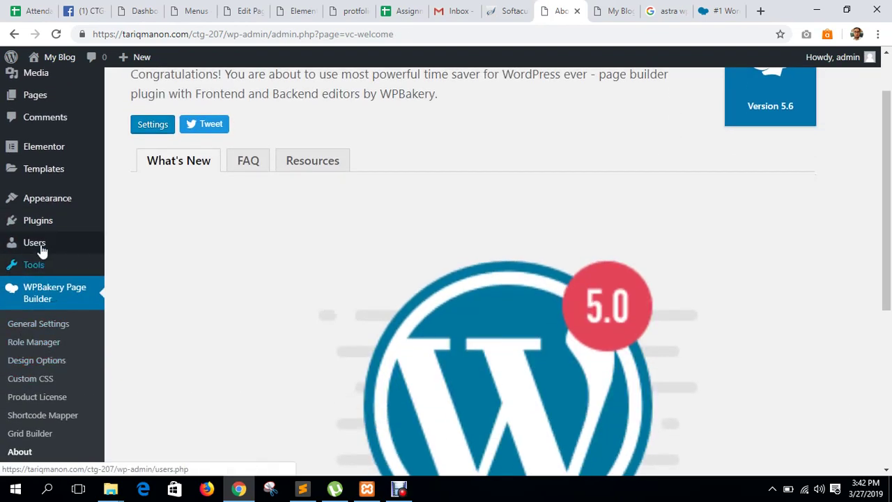
scroll(43, 222, "up", 1)
scroll(43, 221, "up", 1)
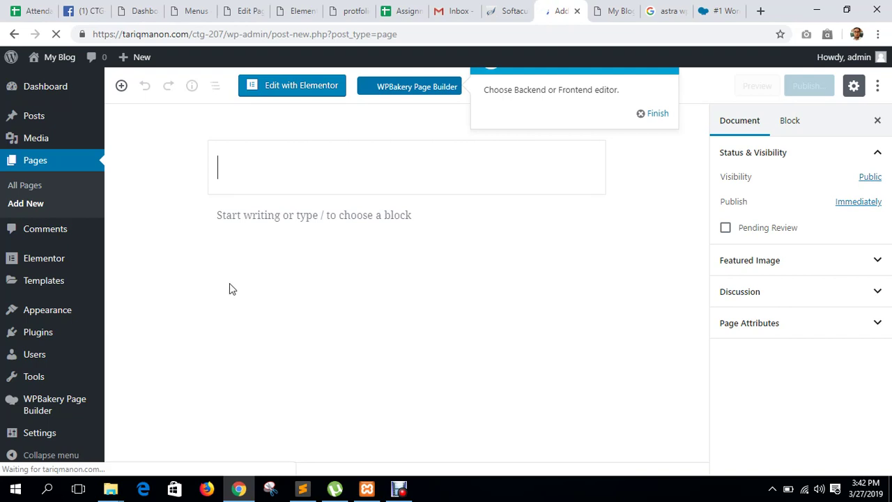
Title the new page 'Landing page', publish it, and view it live.
left_click(656, 114)
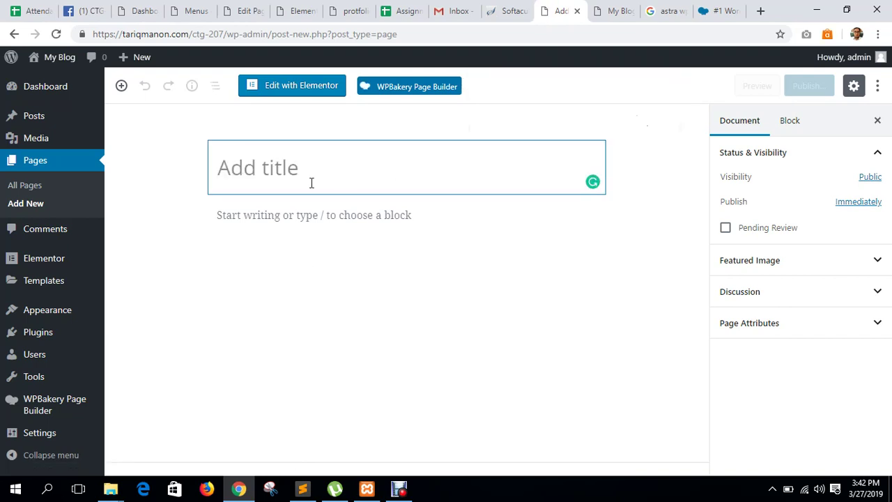
type("Landi")
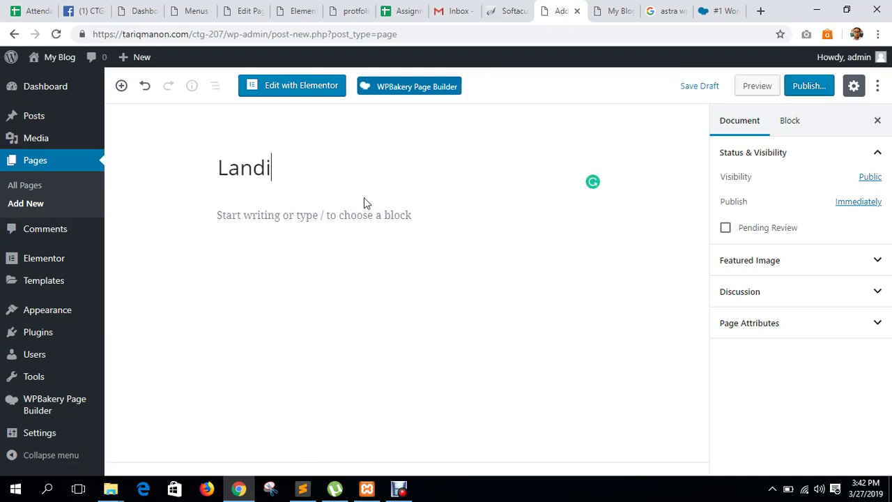
type("ng page")
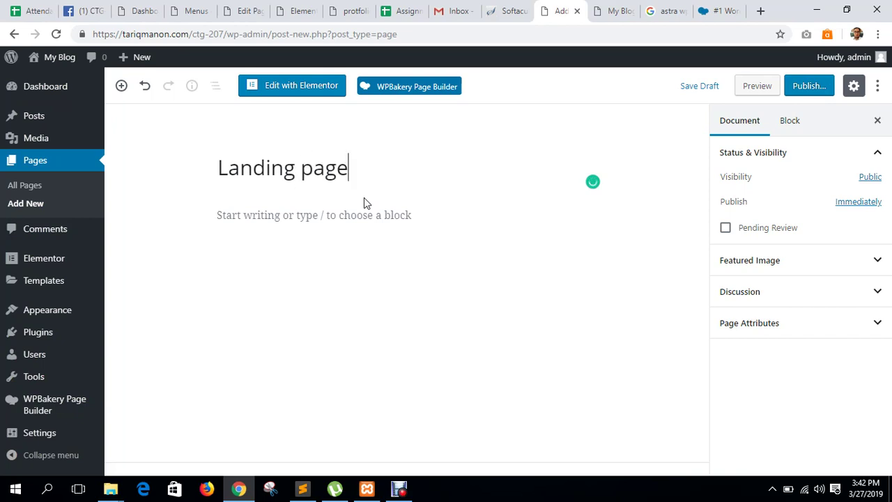
left_click(794, 87)
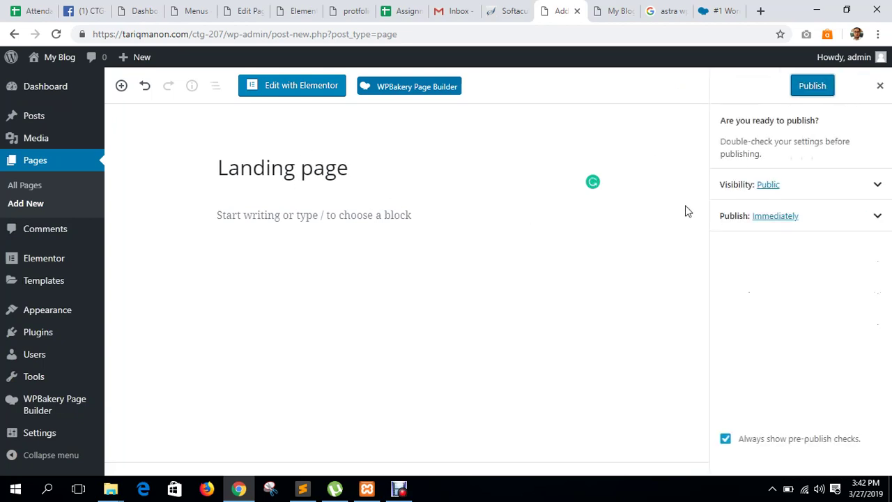
left_click(812, 86)
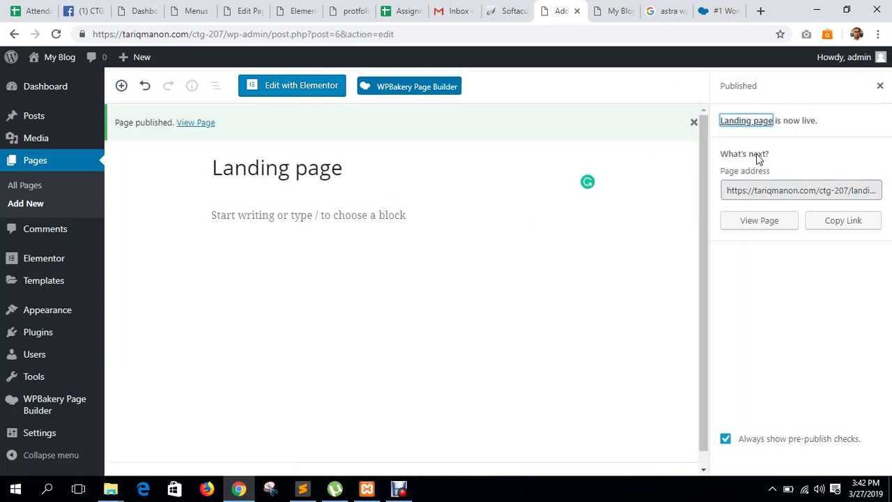
left_click(760, 220)
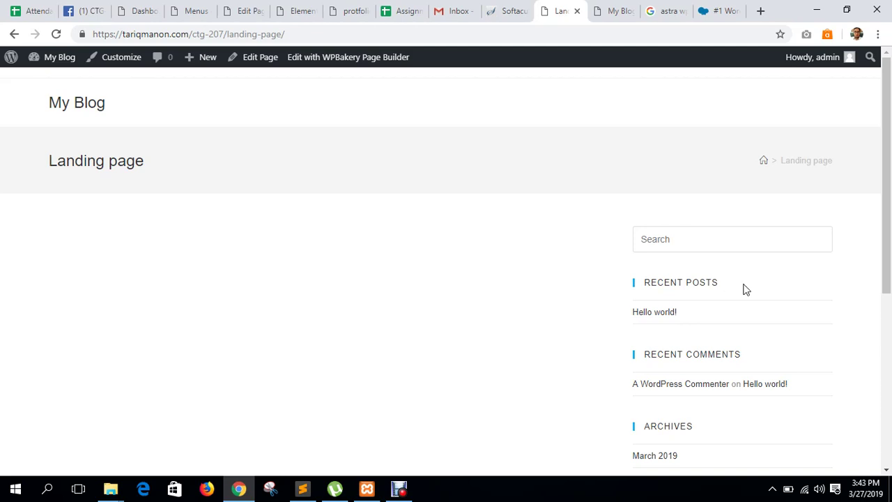
Back in the editor, set the Page Attributes template to Landing Page and click Update.
left_click(14, 34)
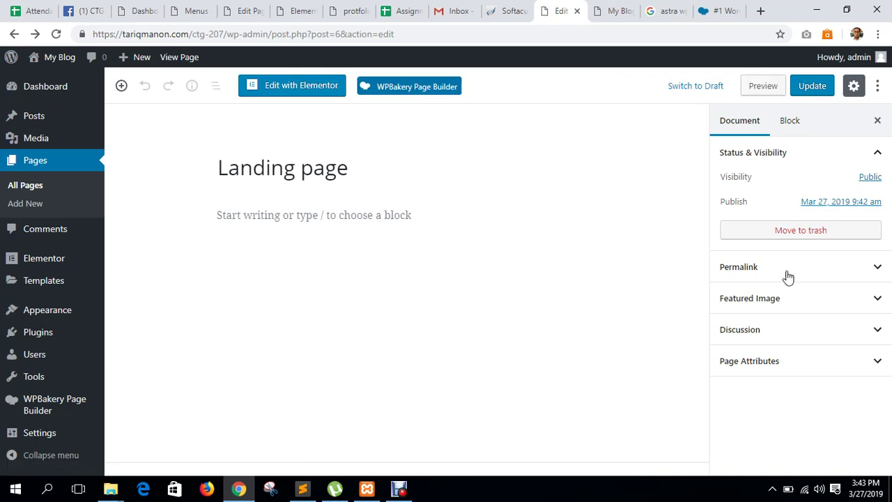
left_click(757, 332)
left_click(764, 304)
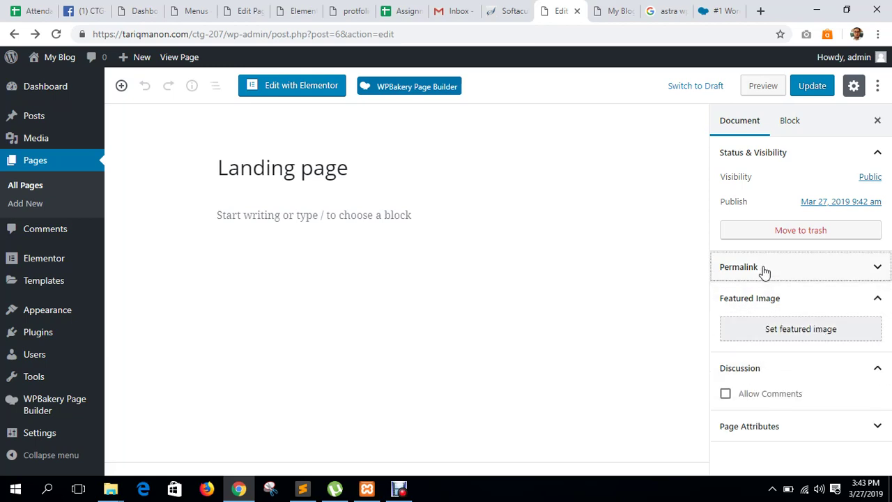
left_click(762, 269)
scroll(766, 348, "down", 1)
left_click(763, 465)
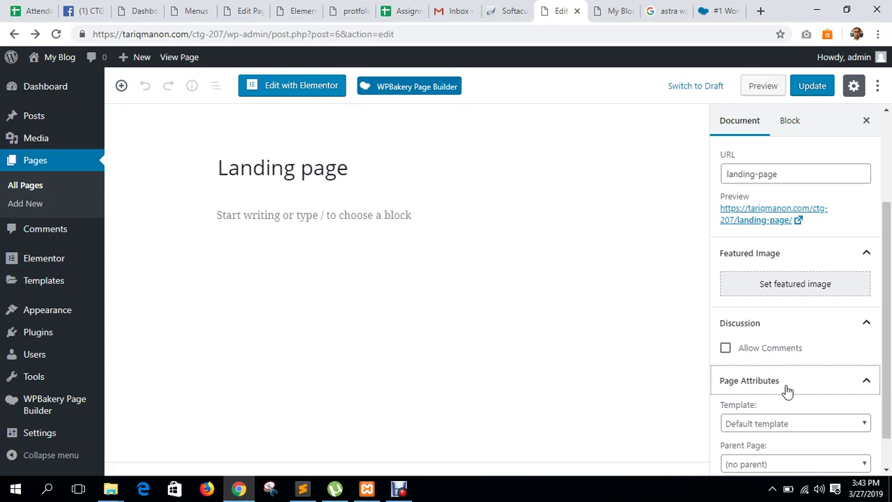
scroll(784, 376, "down", 1)
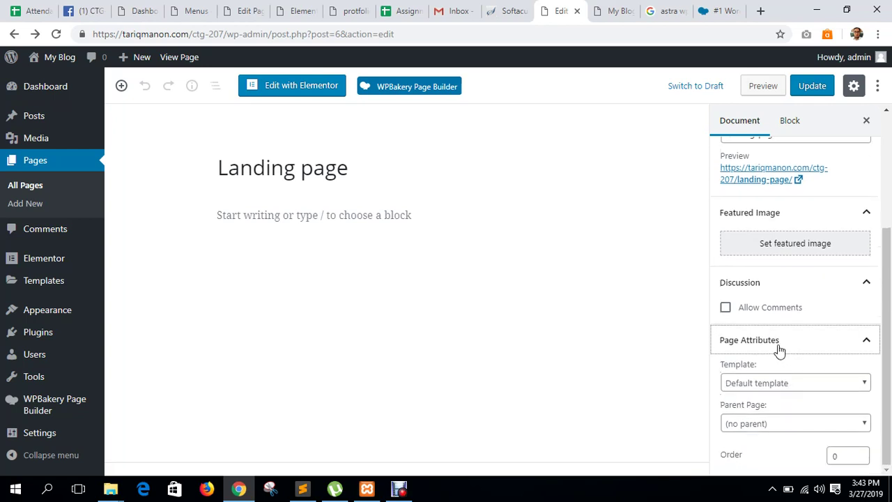
left_click(802, 384)
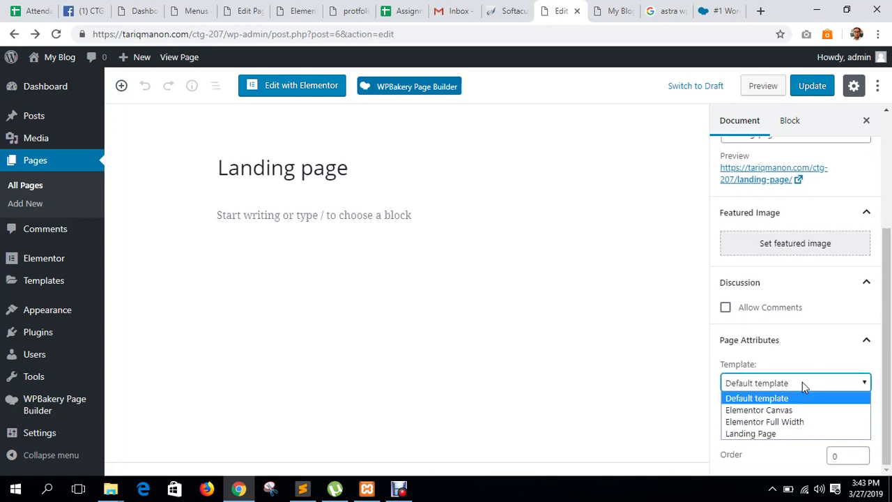
left_click(775, 433)
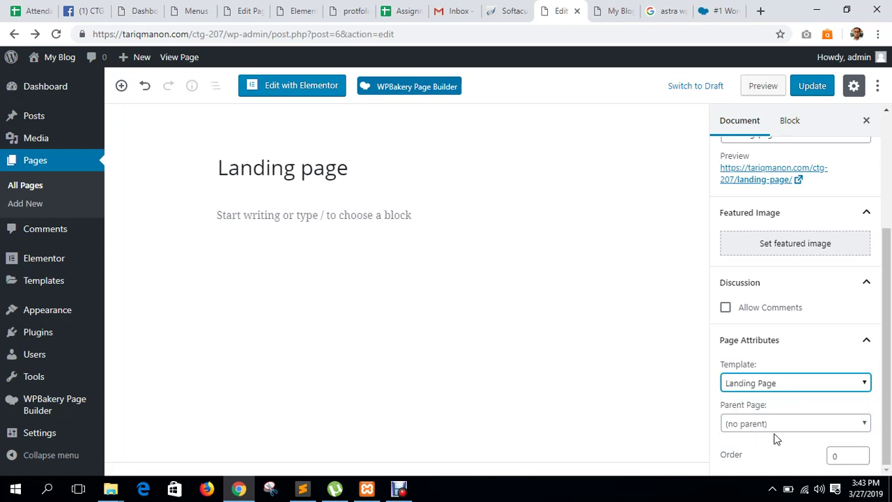
left_click(813, 87)
Reload the site's front page, then recheck Page Attributes: no parent, Landing Page template.
left_click(598, 10)
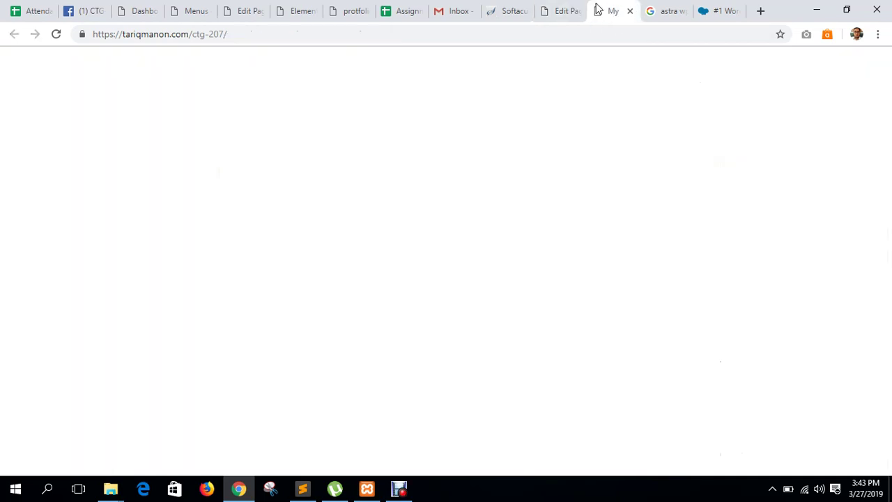
left_click(56, 34)
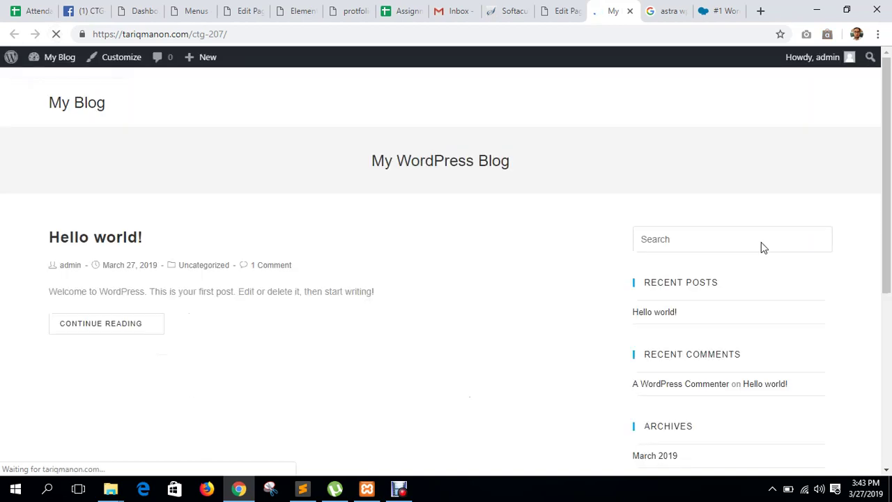
left_click(547, 10)
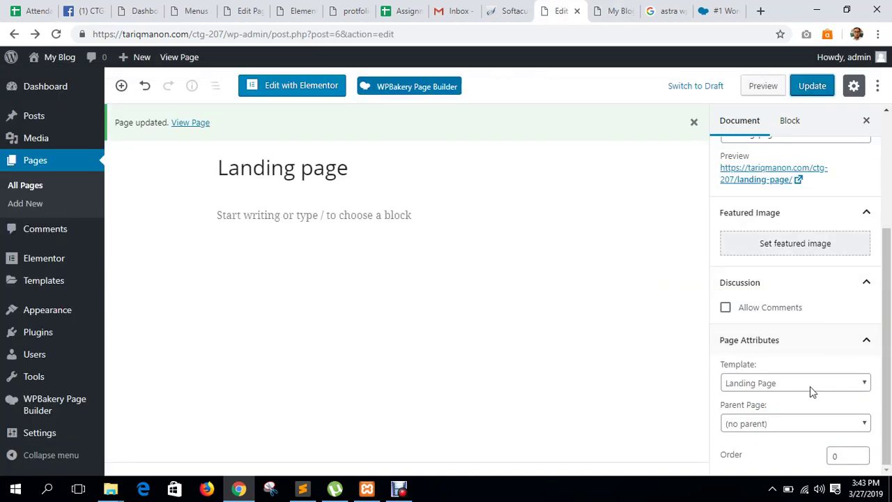
left_click(792, 430)
left_click(800, 427)
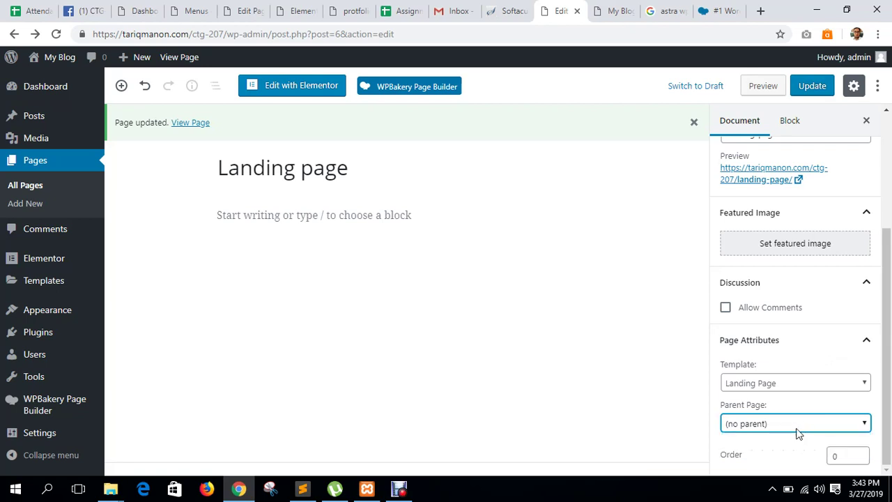
left_click(791, 379)
left_click(791, 379)
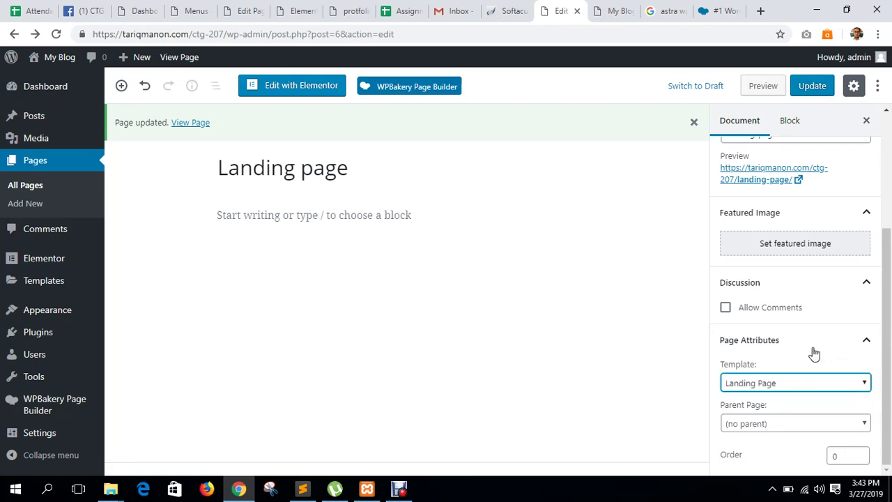
scroll(814, 344, "up", 2)
scroll(819, 342, "up", 1)
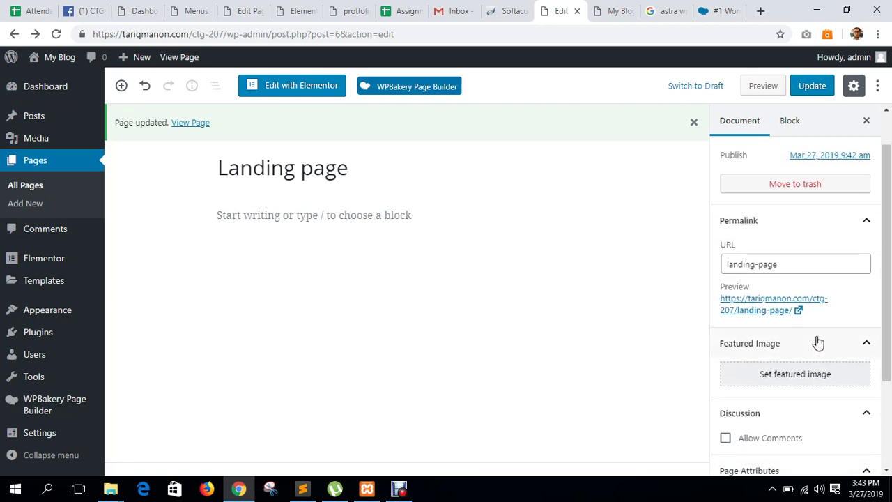
scroll(818, 342, "down", 2)
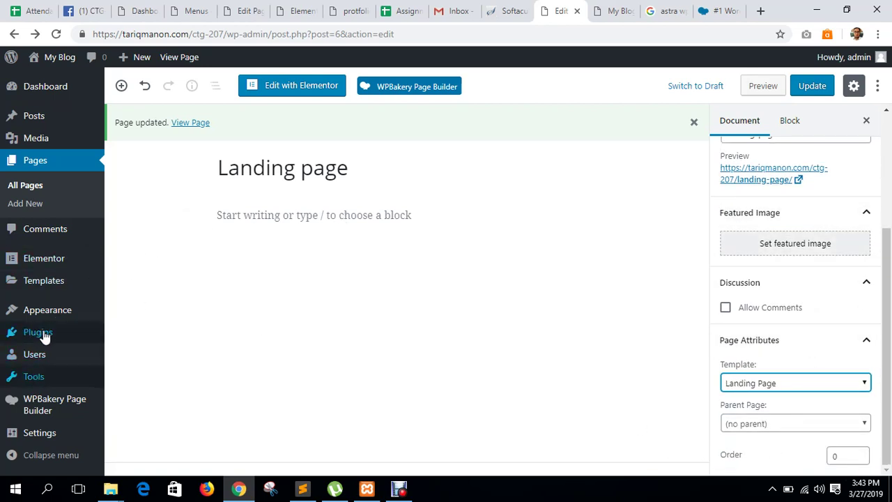
Search the plugin directory for 'classic editor', then install and activate the Classic Editor plugin.
middle_click(132, 354)
left_click(577, 14)
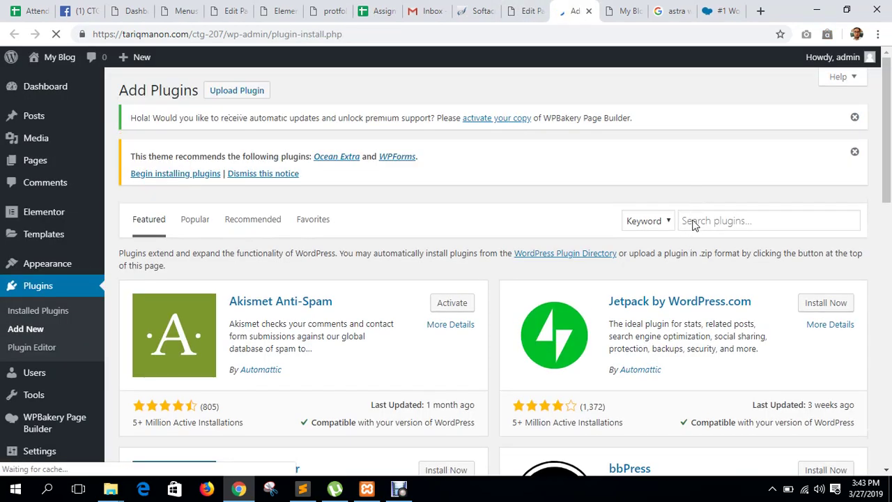
left_click(694, 221)
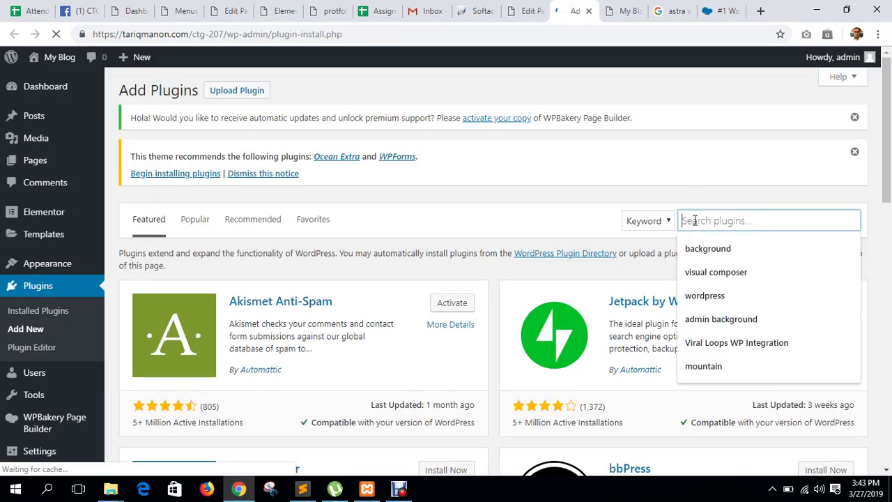
type("classic")
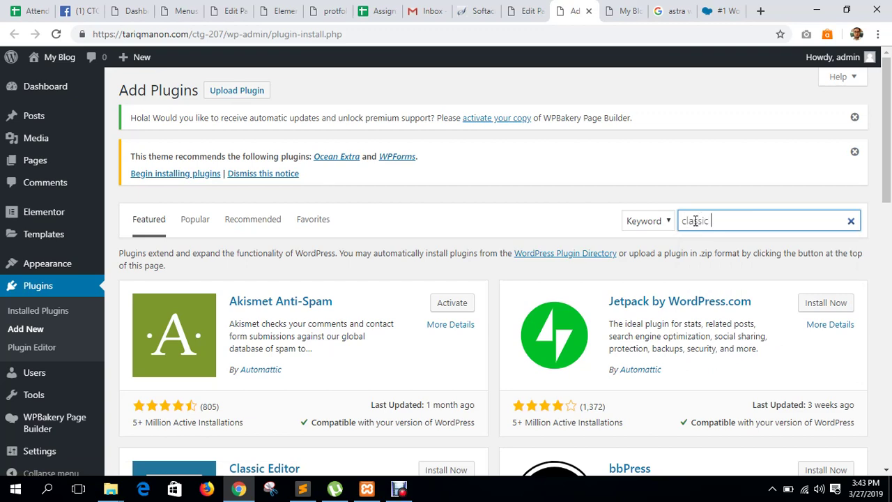
type(" editro")
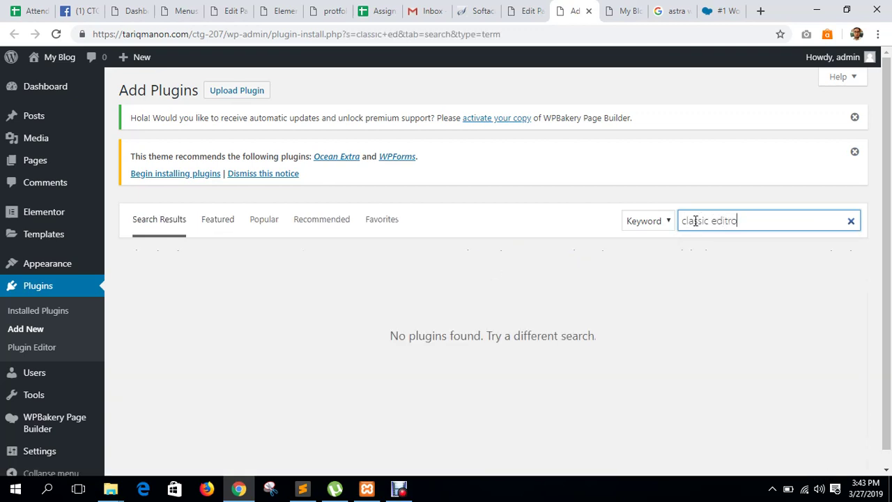
key("BackSpace")
key("BackSpace")
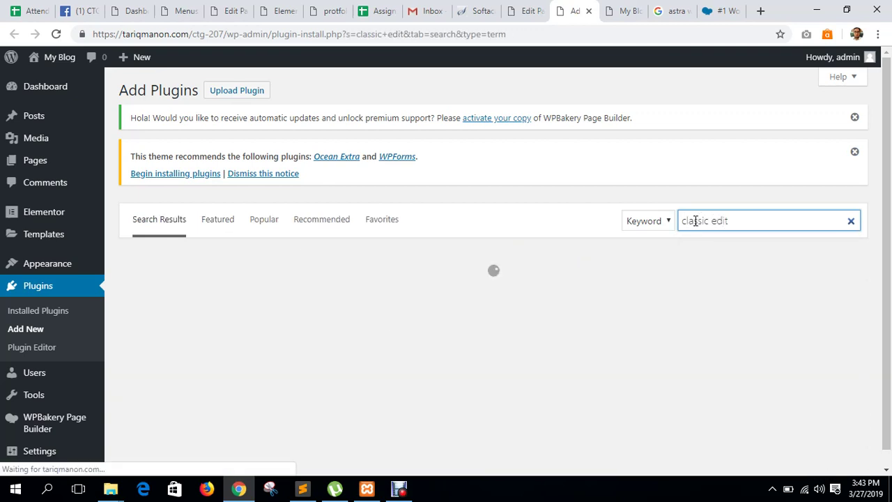
type("or")
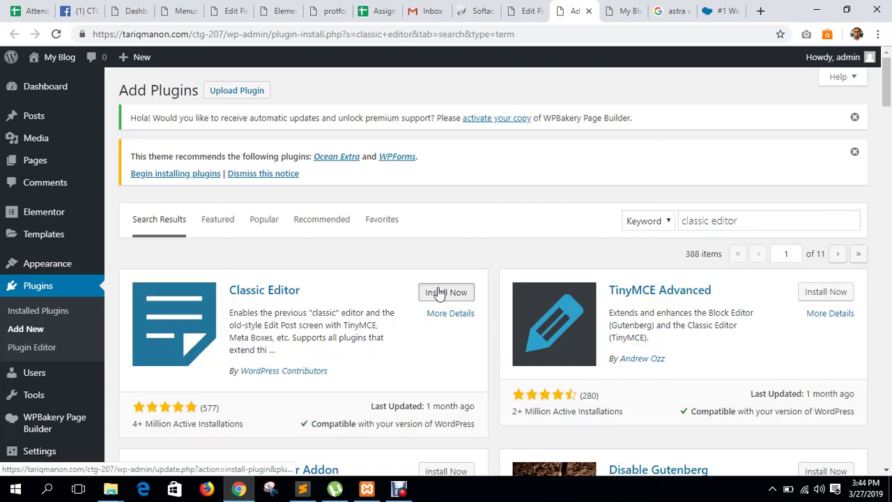
left_click(437, 292)
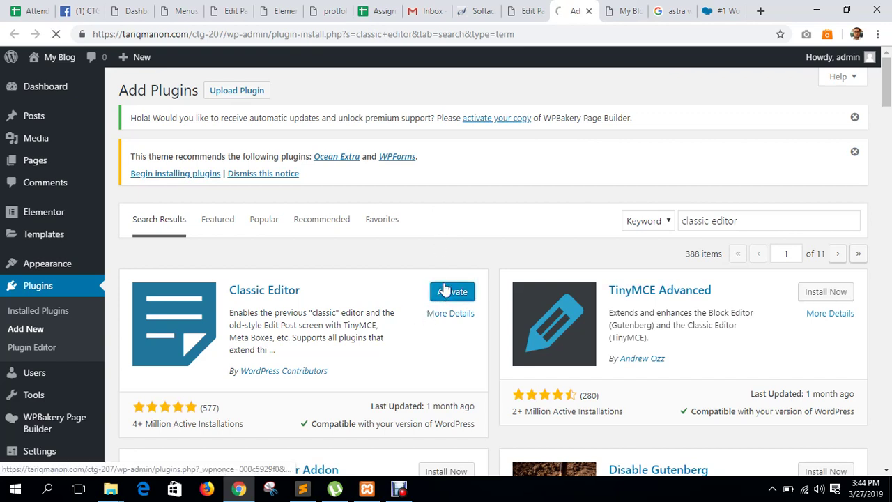
left_click(449, 291)
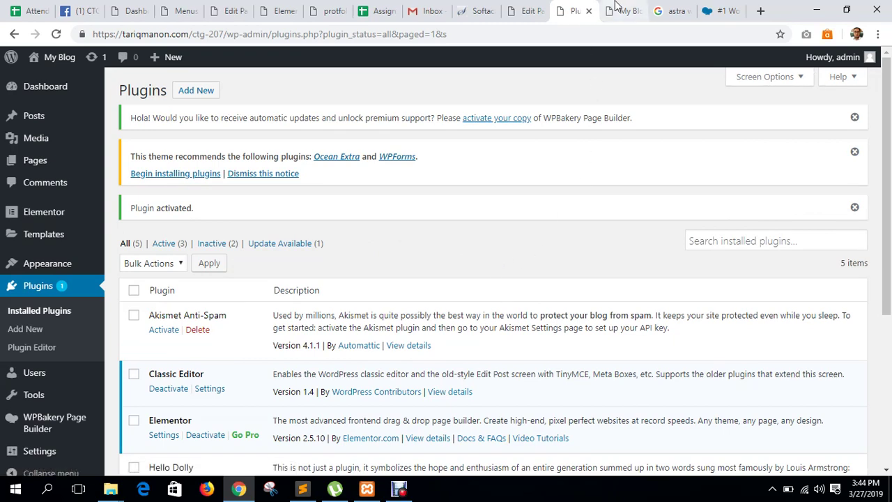
Reload the Landing page editor and check the installed plugins list before closing it.
left_click(524, 10)
left_click(56, 35)
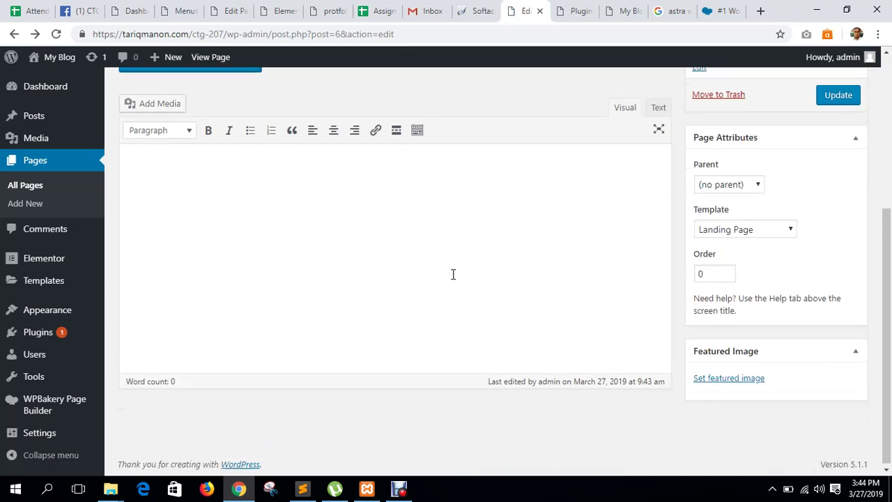
scroll(460, 292, "up", 4)
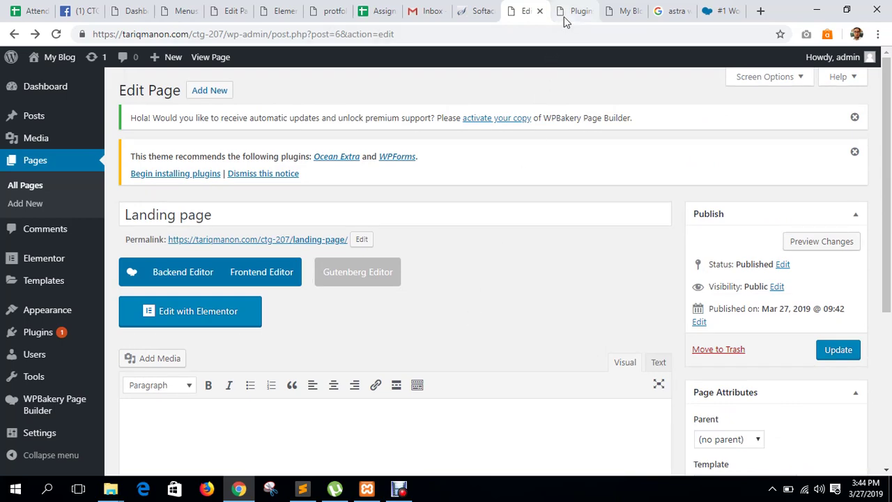
left_click(571, 10)
left_click(588, 11)
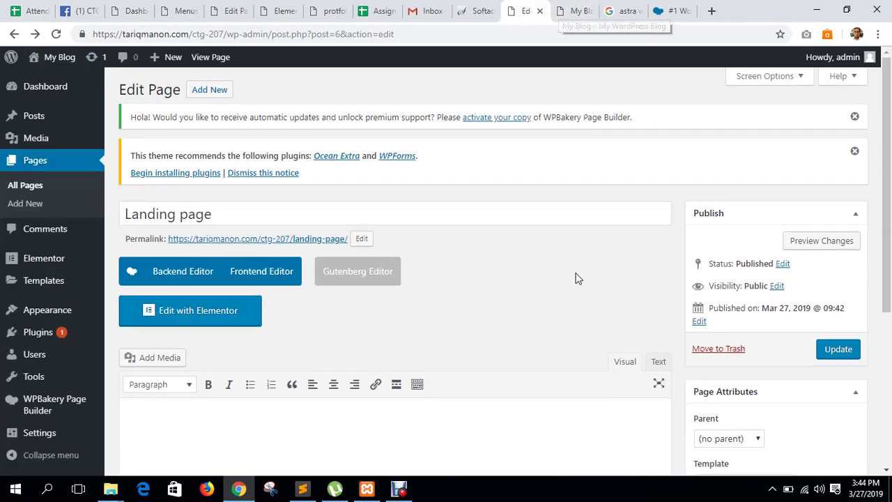
View the published Landing page on the live site through its permalink.
scroll(576, 276, "down", 4)
scroll(782, 211, "up", 4)
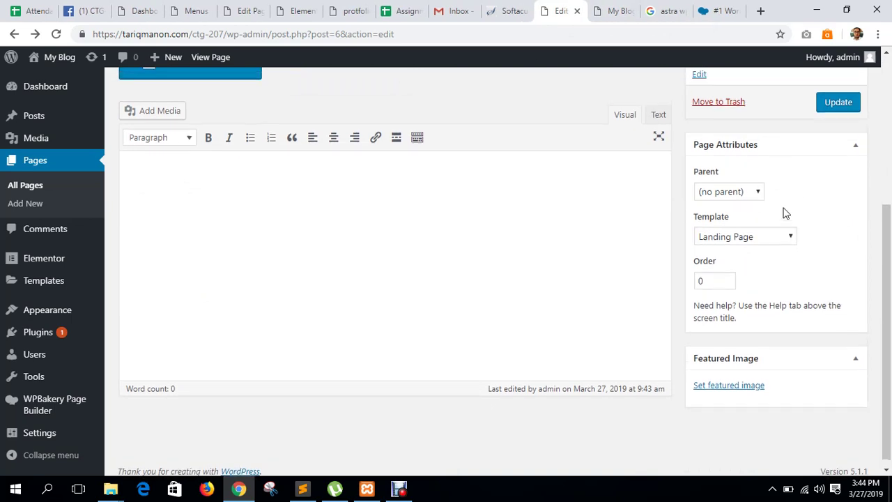
left_click(283, 246)
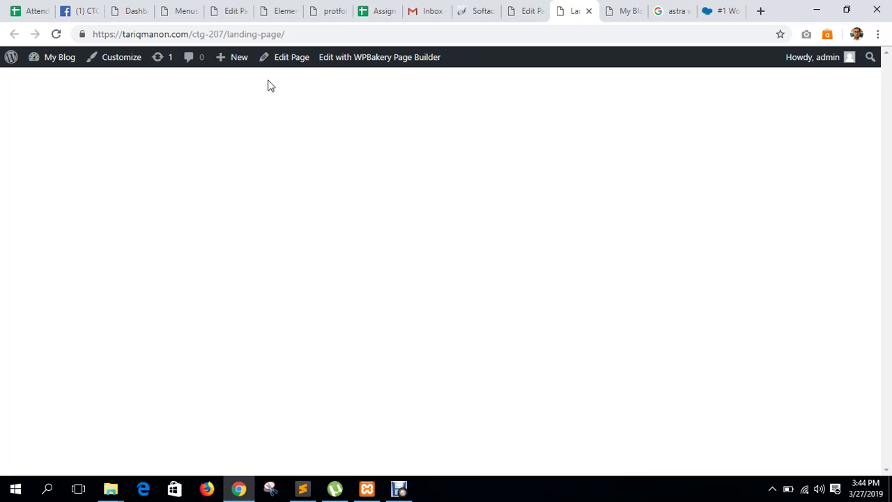
Open the page editor from the admin bar, close the My Blog and search tabs, and return to it.
middle_click(281, 57)
left_click(631, 8)
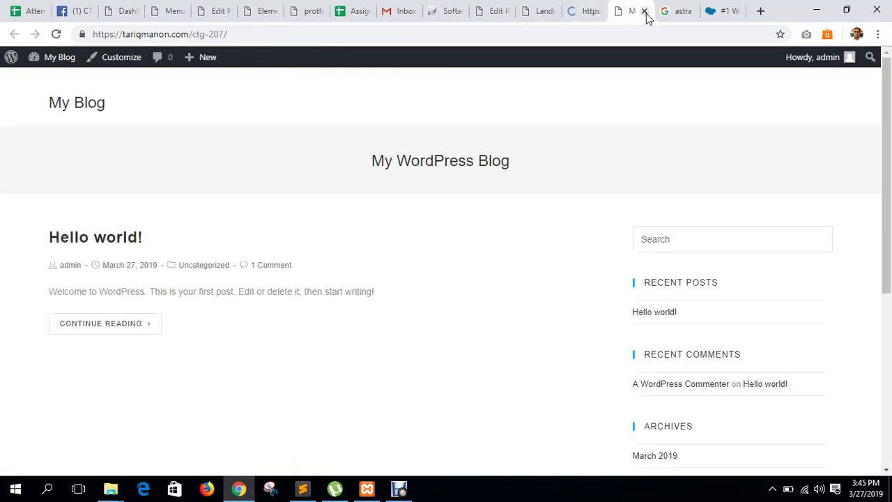
left_click(643, 11)
left_click(643, 11)
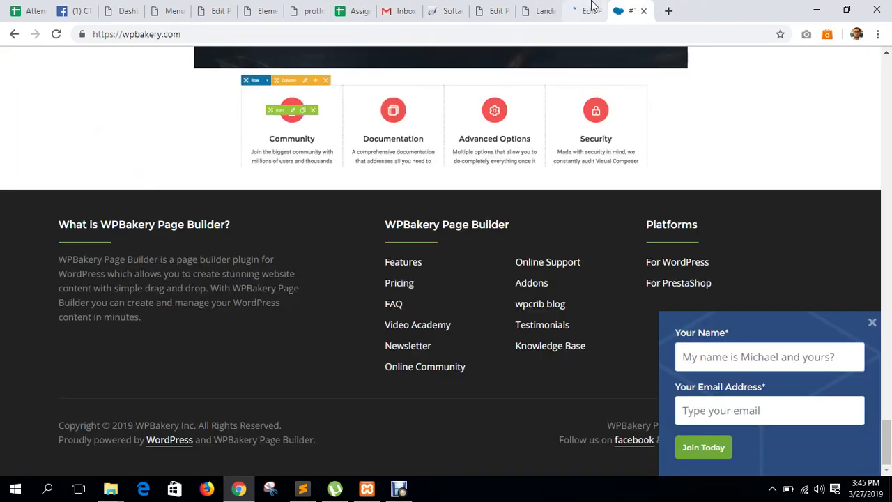
left_click(591, 11)
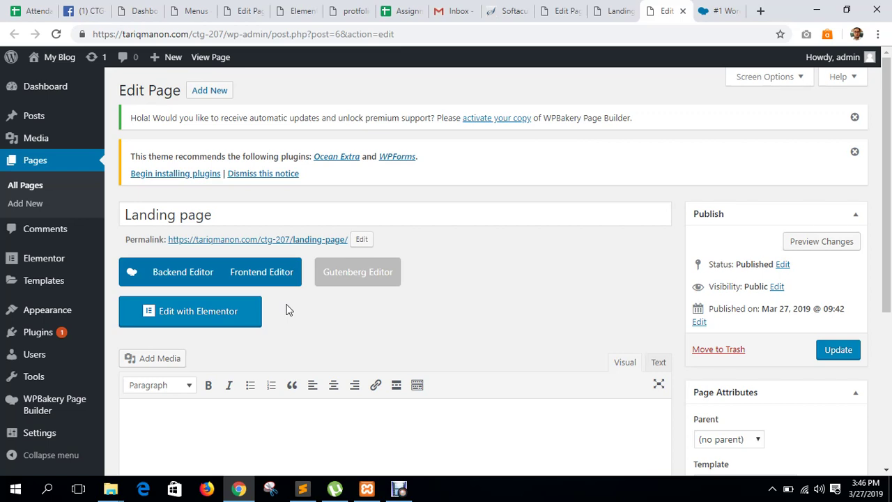
left_click(186, 279)
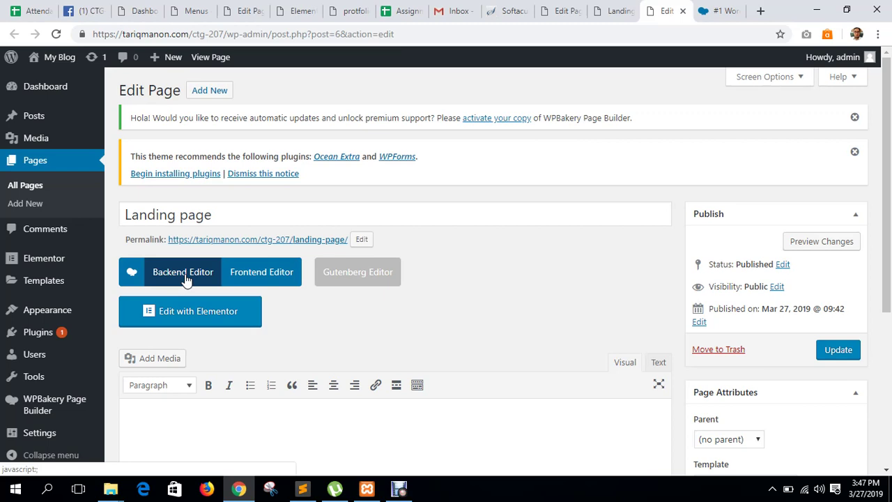
mouse_move(62, 280)
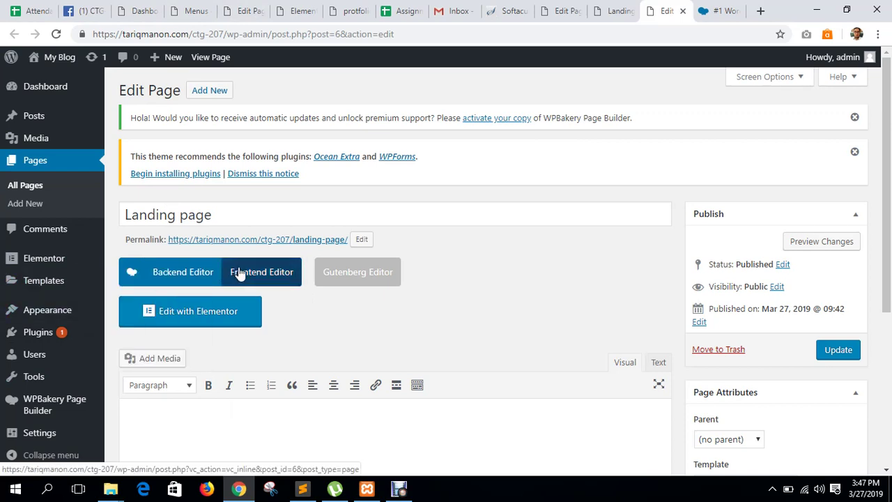
scroll(209, 195, "down", 3)
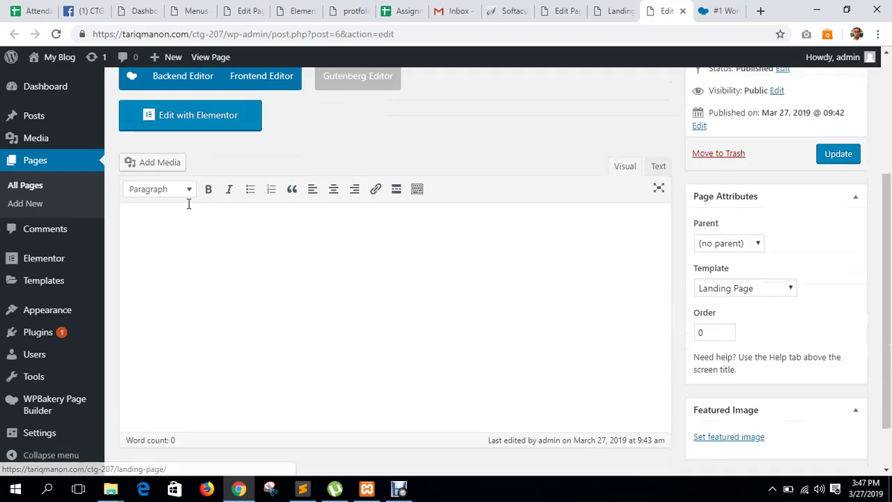
scroll(188, 206, "up", 2)
Switch to the WPBakery backend editor and add an empty row to the page.
left_click(182, 211)
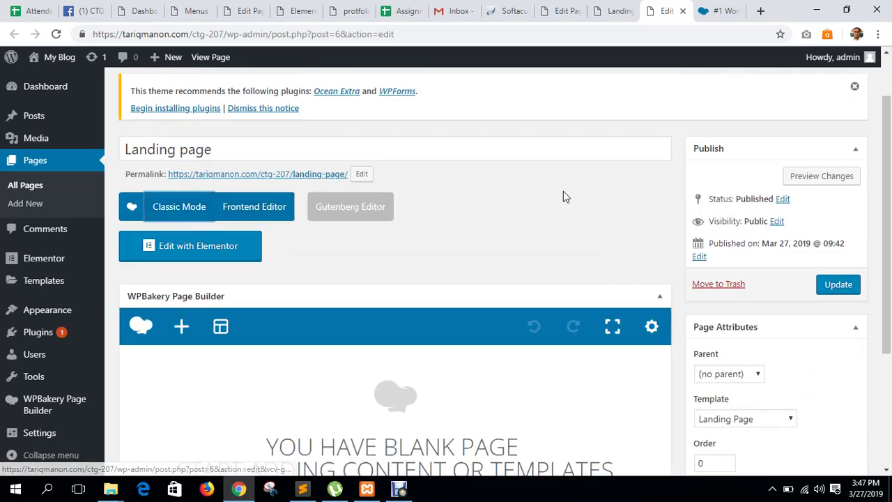
scroll(564, 191, "down", 3)
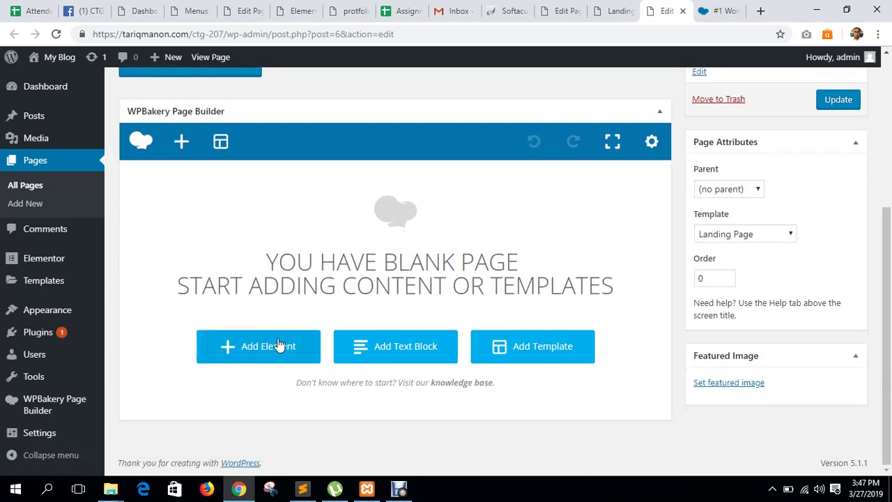
left_click(278, 342)
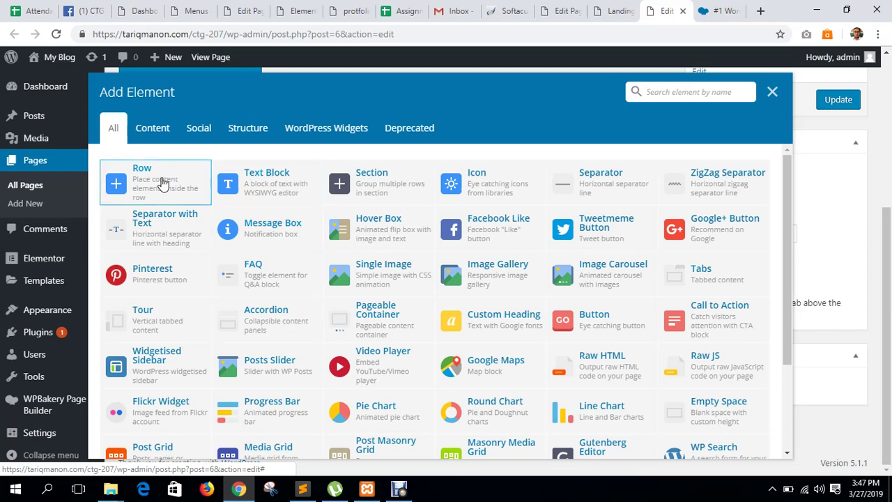
left_click(165, 185)
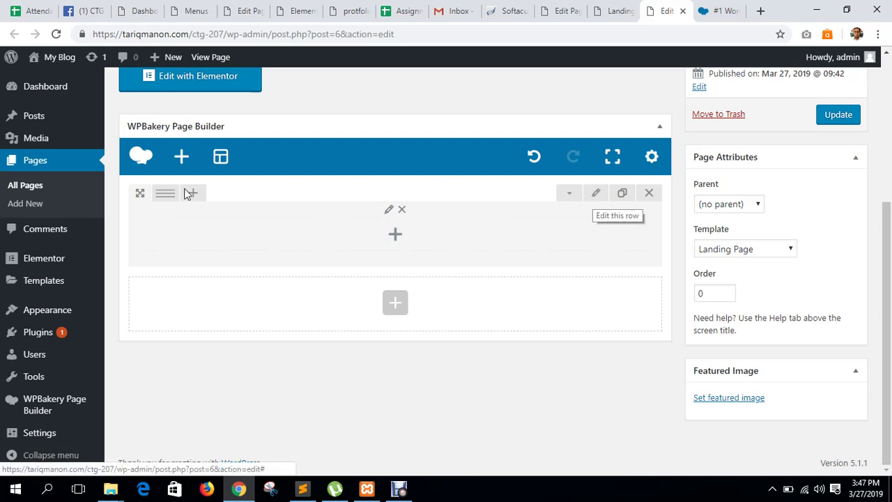
Set the row to Stretch row and tick Full height row.
left_click(599, 198)
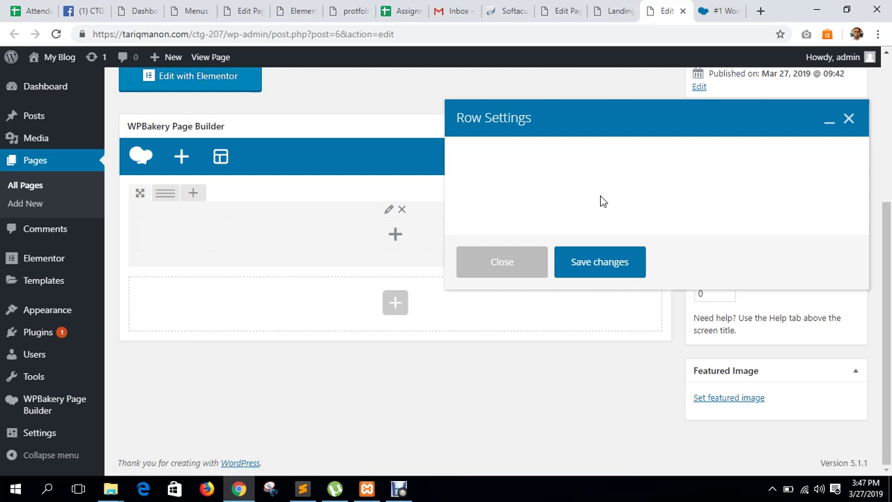
left_click(540, 213)
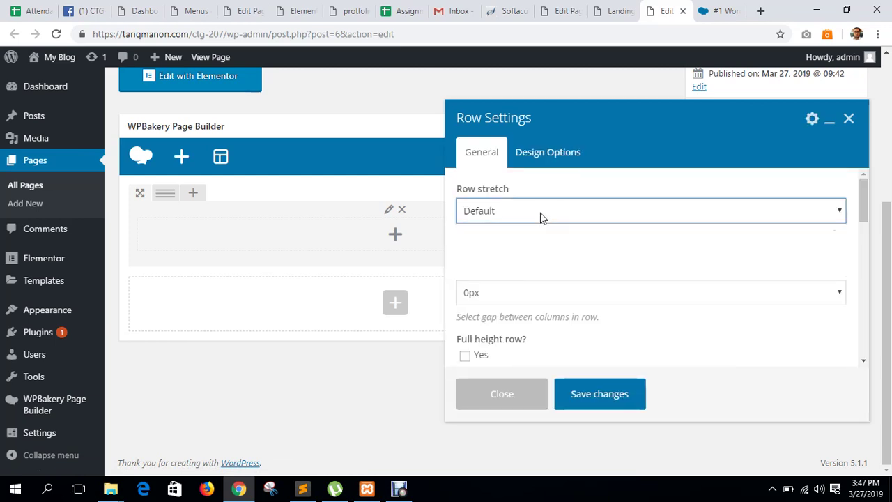
left_click(518, 248)
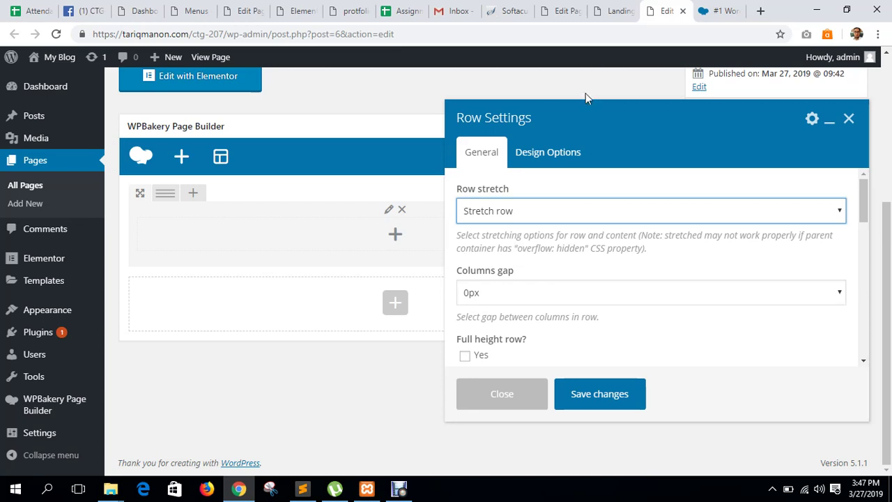
left_click(558, 153)
scroll(749, 286, "down", 2)
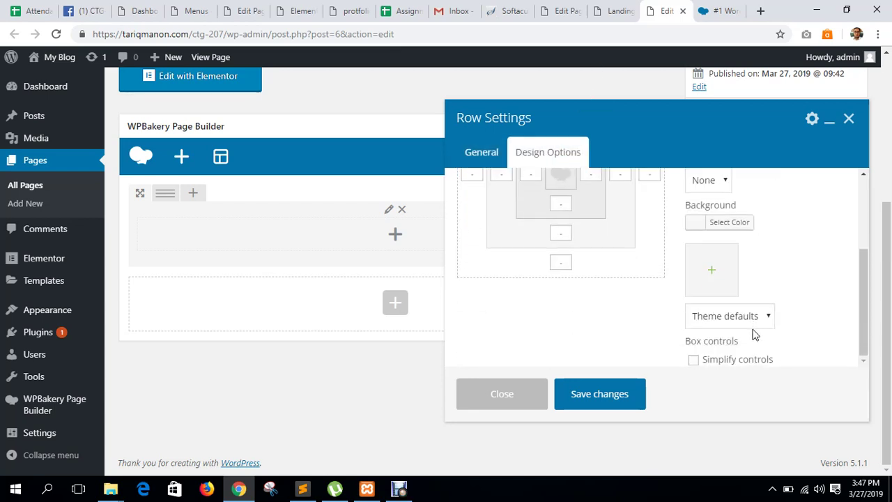
left_click(469, 155)
scroll(551, 275, "down", 2)
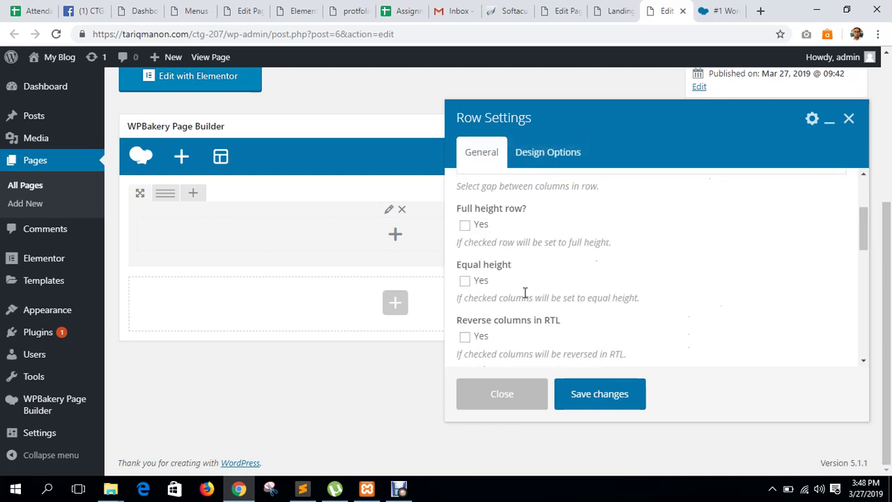
left_click(465, 225)
In the row's Design Options, start adding a background image.
left_click(543, 153)
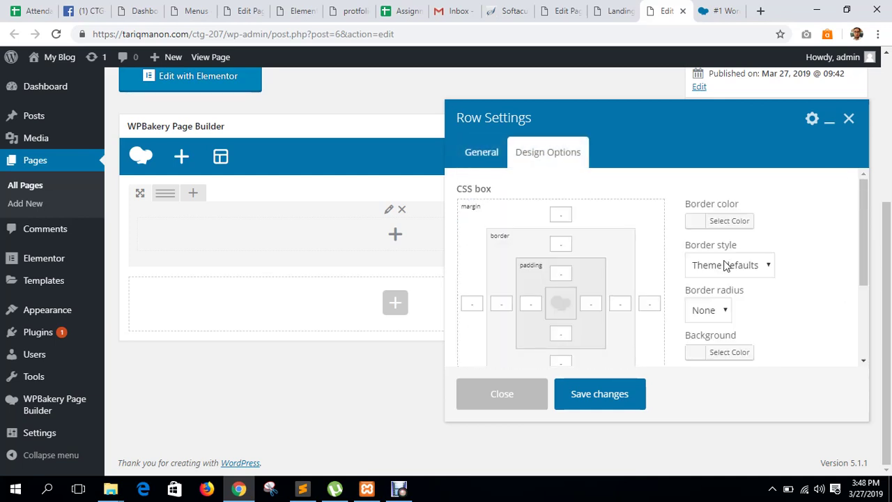
scroll(777, 300, "down", 2)
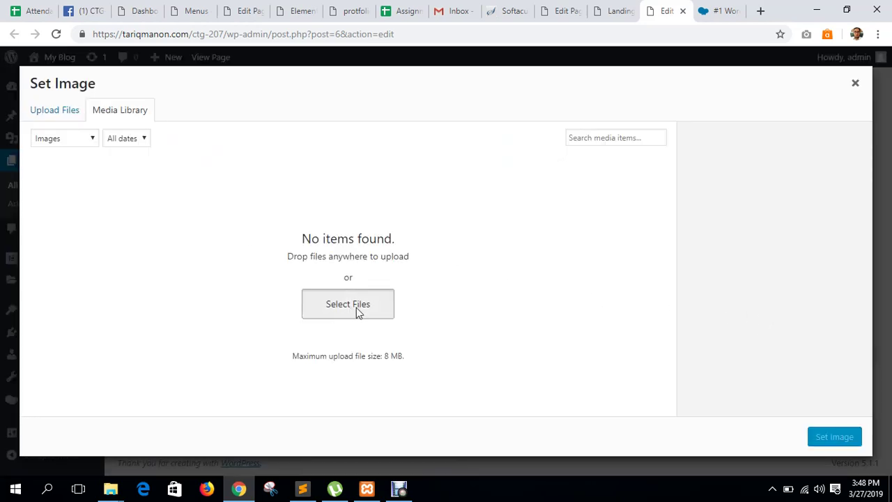
left_click(356, 312)
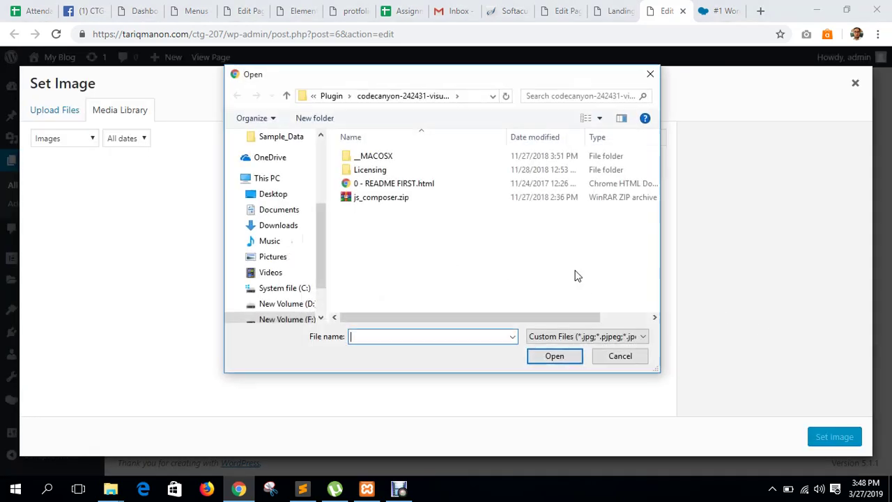
Browse Downloads for an image, cancel the file picker, and open a new browser tab.
left_click(278, 225)
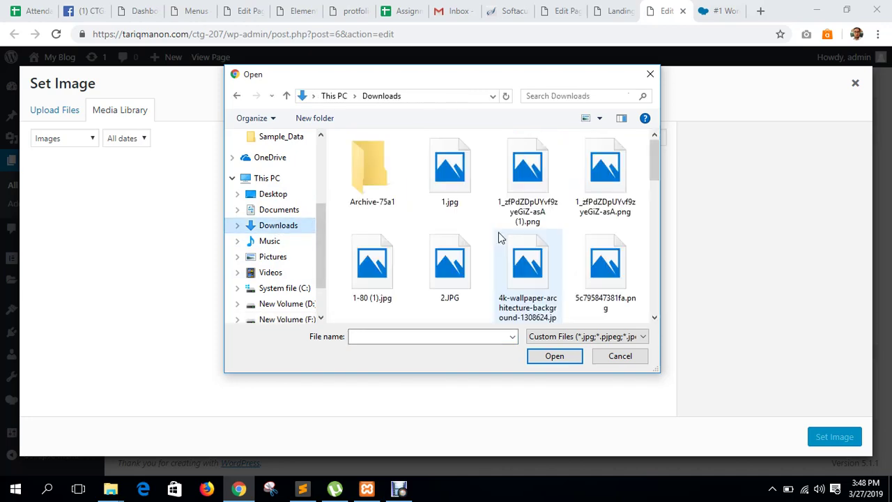
scroll(499, 237, "down", 15)
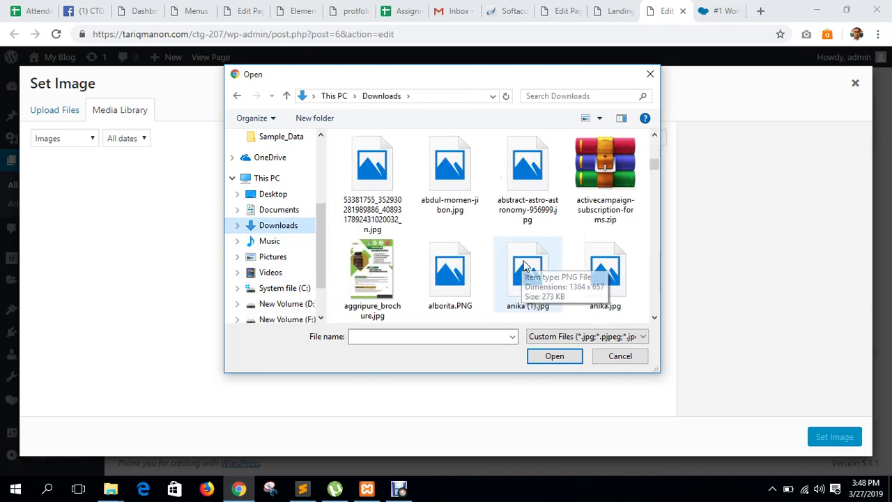
scroll(526, 265, "down", 15)
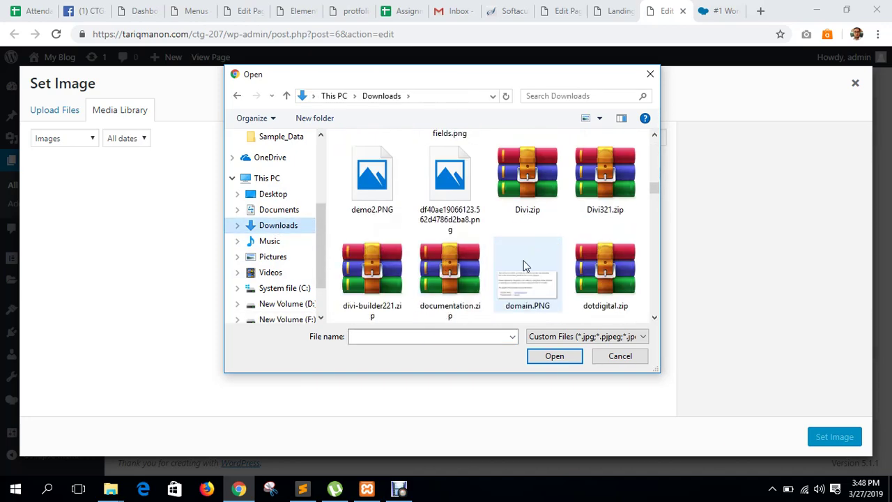
scroll(526, 264, "down", 15)
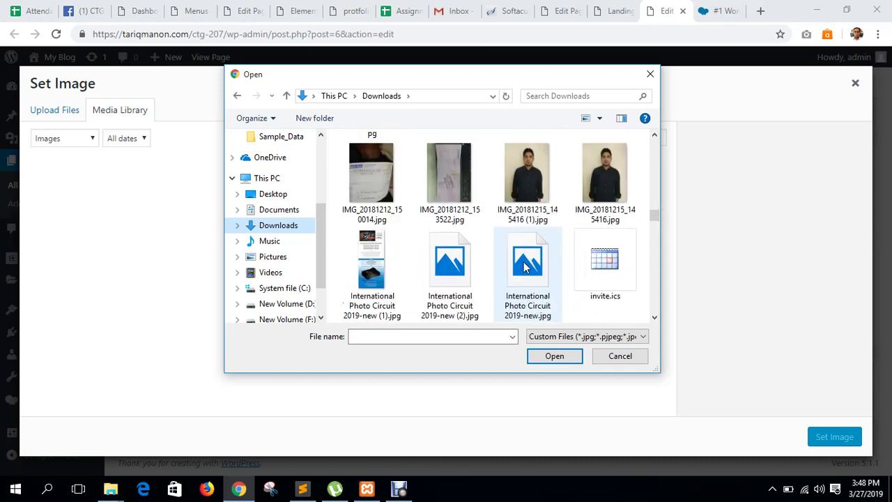
scroll(526, 265, "down", 15)
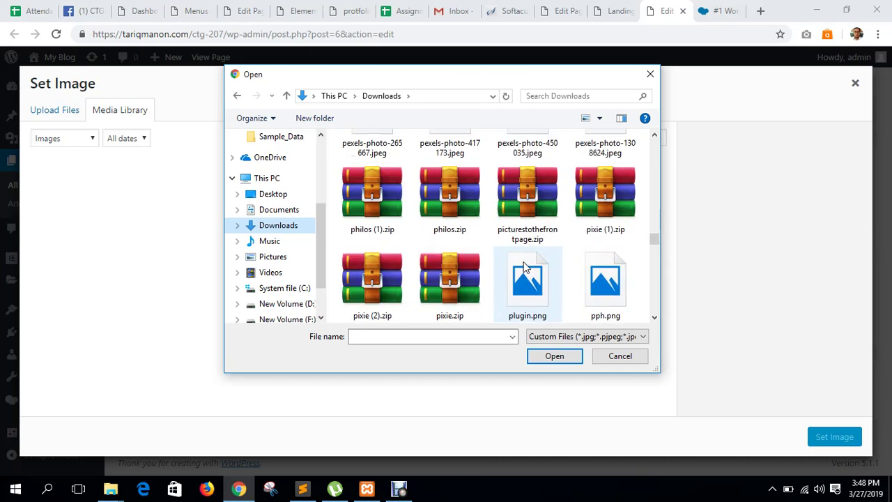
scroll(526, 267, "down", 10)
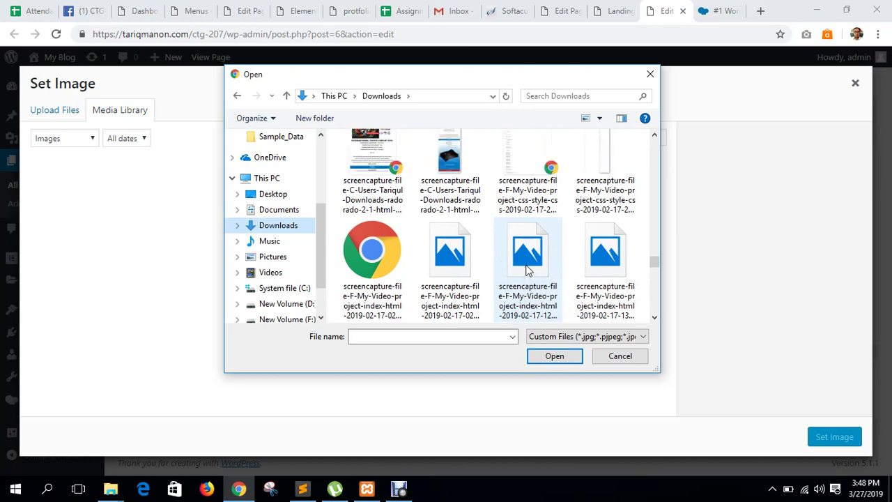
scroll(528, 271, "down", 3)
scroll(528, 271, "down", 8)
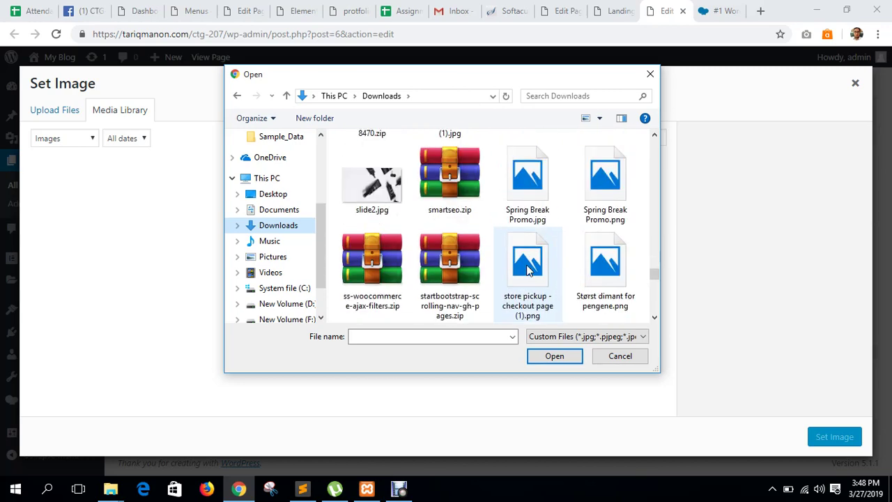
scroll(528, 270, "down", 10)
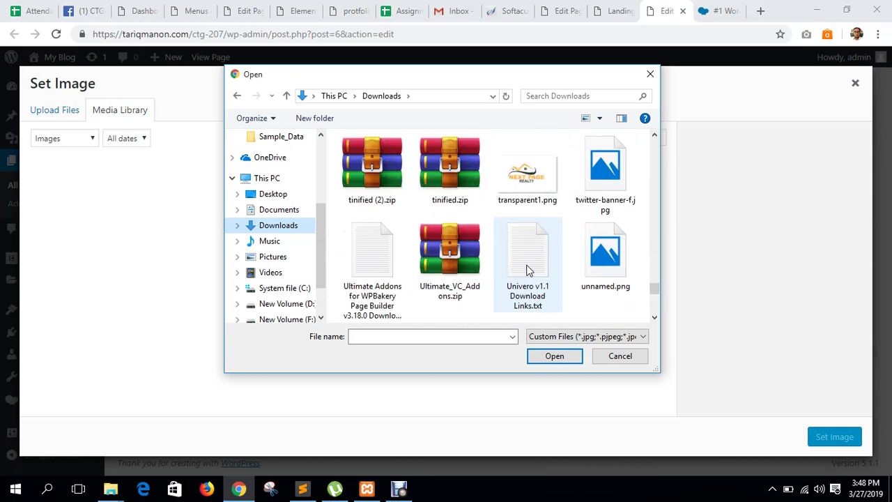
left_click(620, 355)
left_click(760, 11)
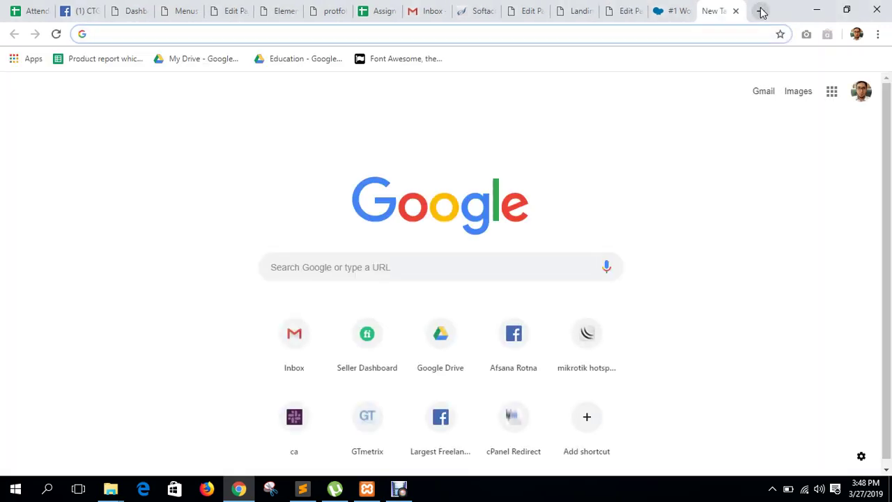
Go to Pexels and search for 'background image'.
type("pexels")
key("Return")
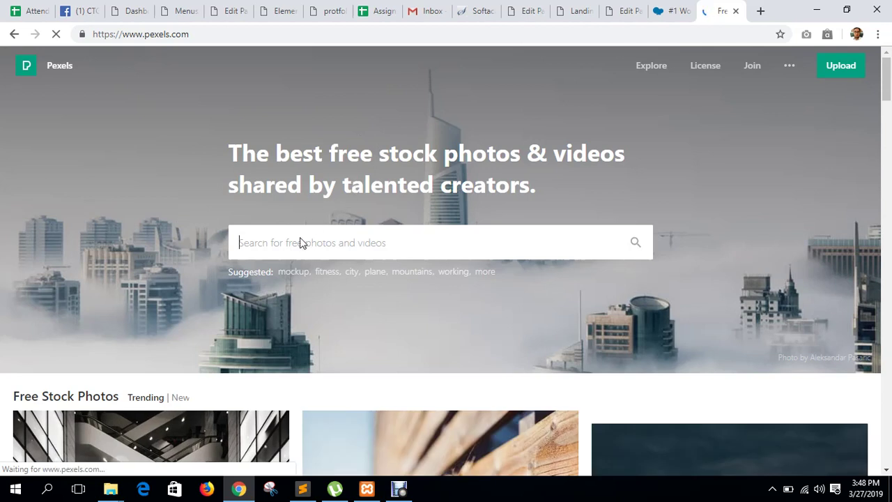
type("backgro")
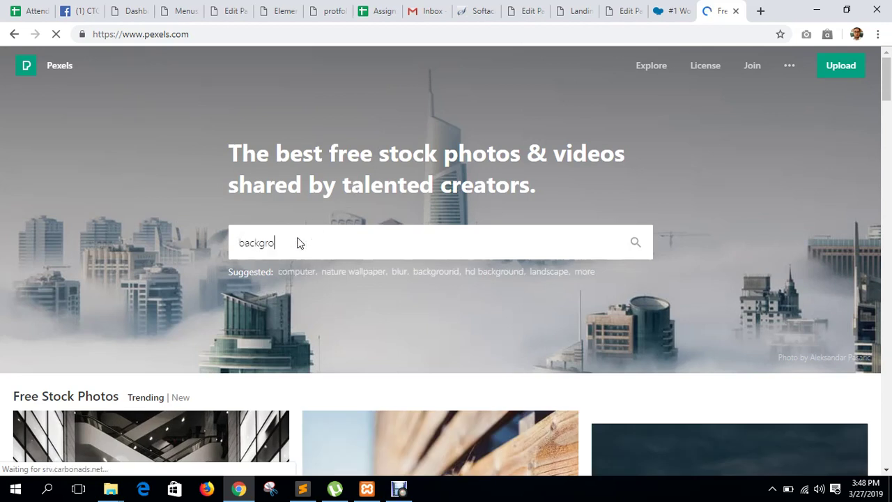
type("und image")
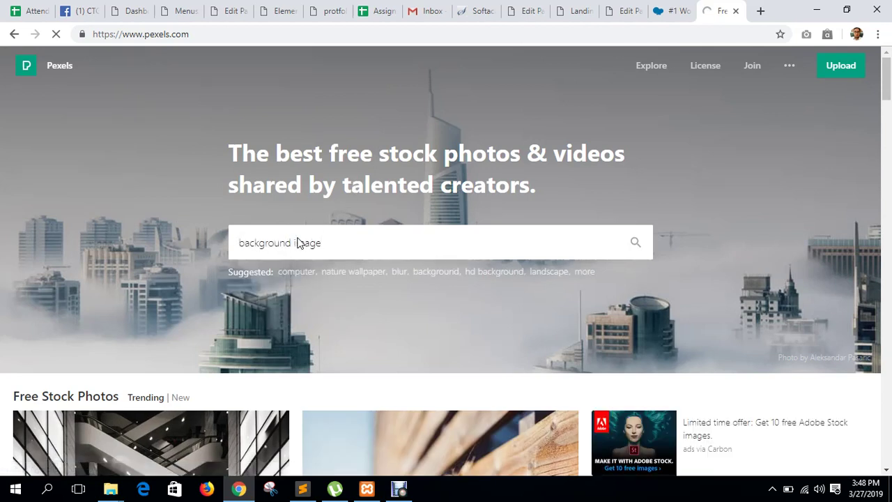
key("Return")
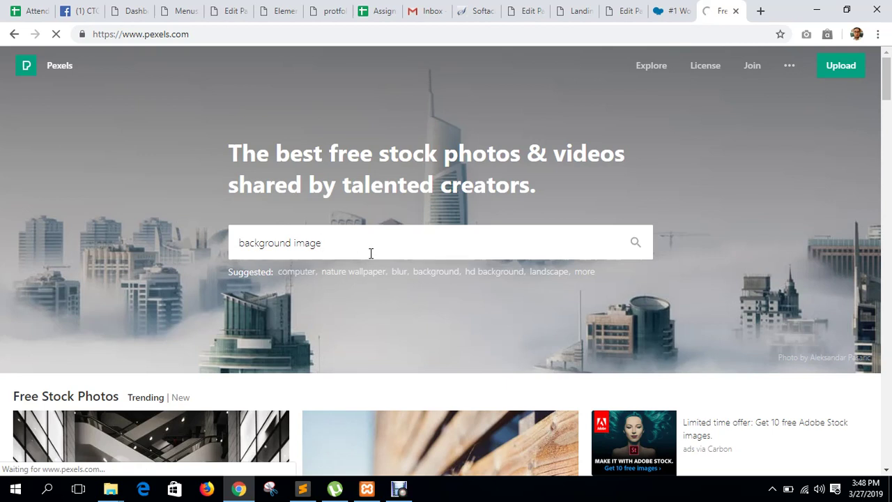
Preview the multicoloured smoke photo and its download sizes, then close it.
scroll(371, 253, "down", 5)
scroll(370, 253, "up", 5)
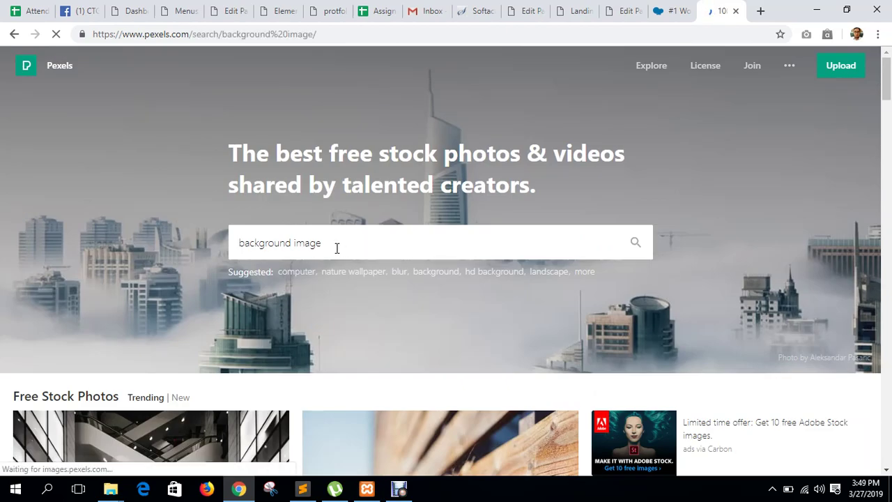
scroll(336, 249, "down", 8)
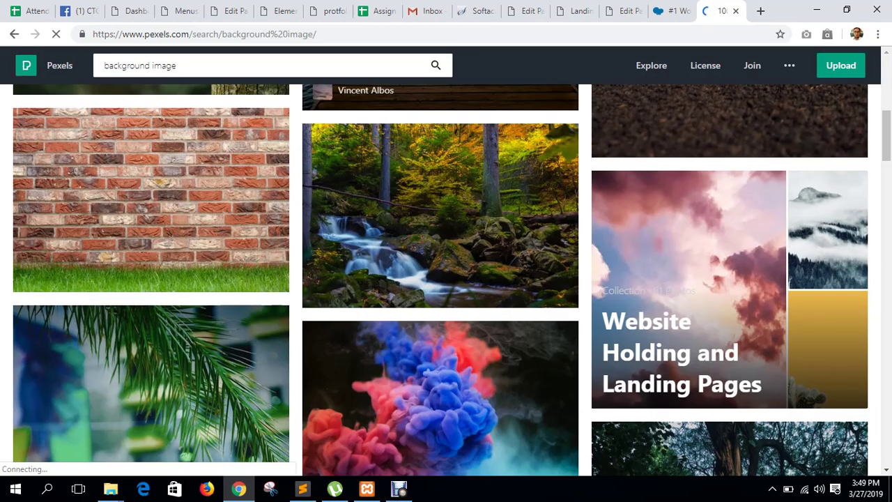
scroll(336, 249, "down", 5)
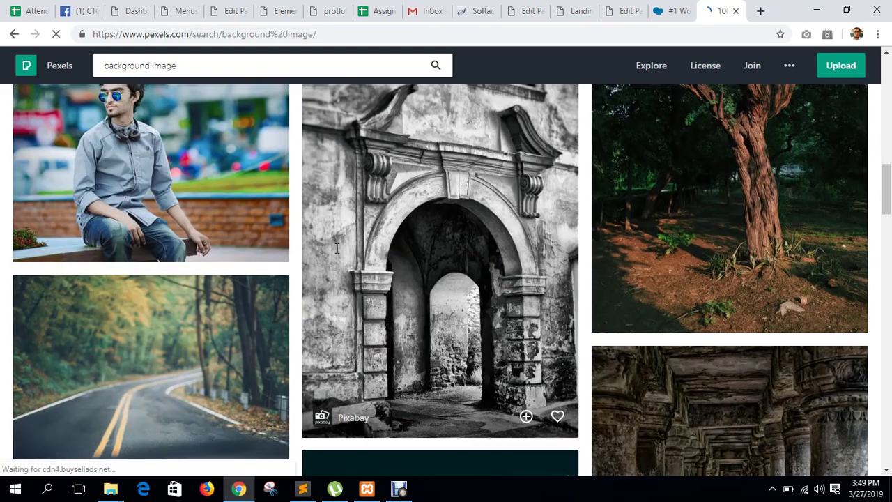
scroll(337, 249, "up", 12)
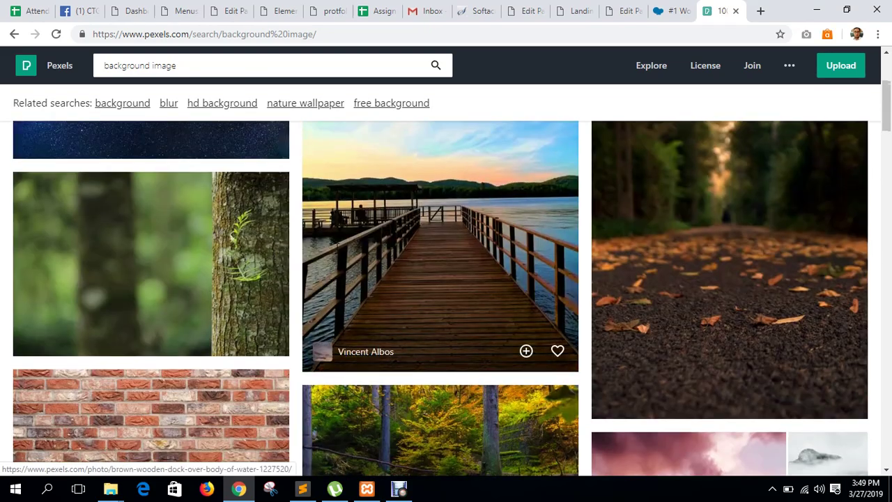
scroll(432, 321, "down", 10)
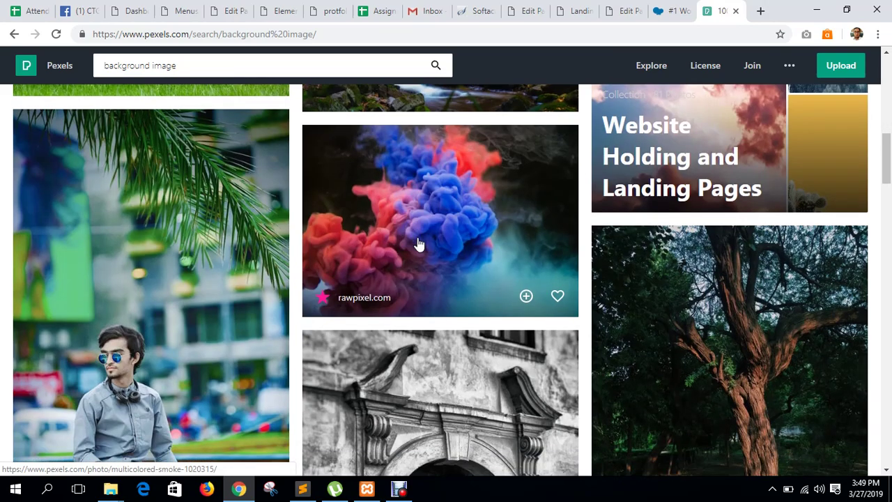
left_click(418, 244)
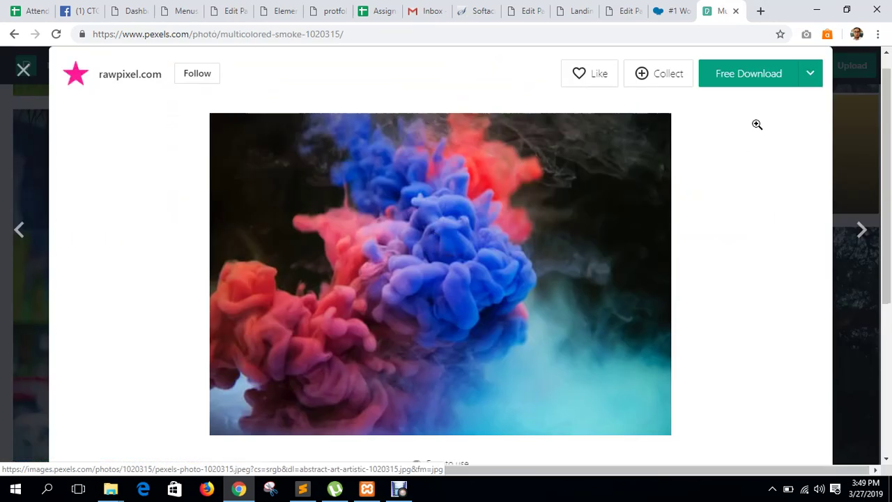
left_click(808, 77)
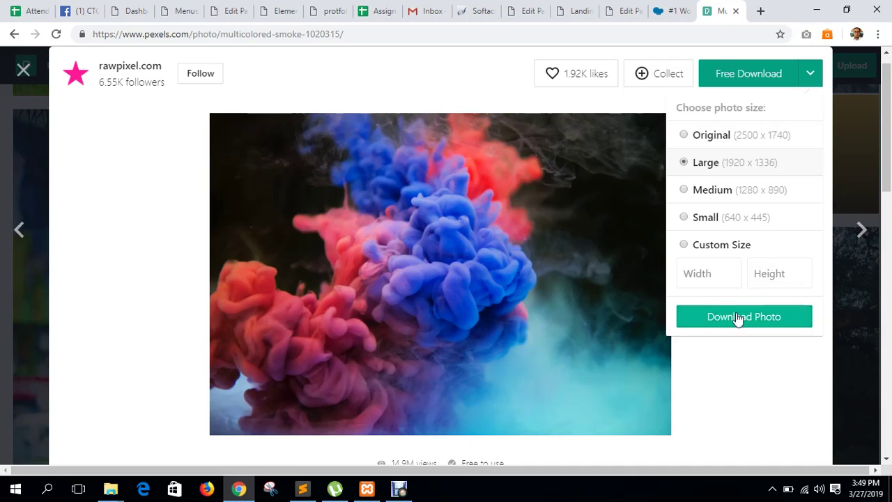
left_click(848, 193)
Open the dark stone wall photo and download it at the Large 1920 × 1280 size.
scroll(730, 279, "down", 10)
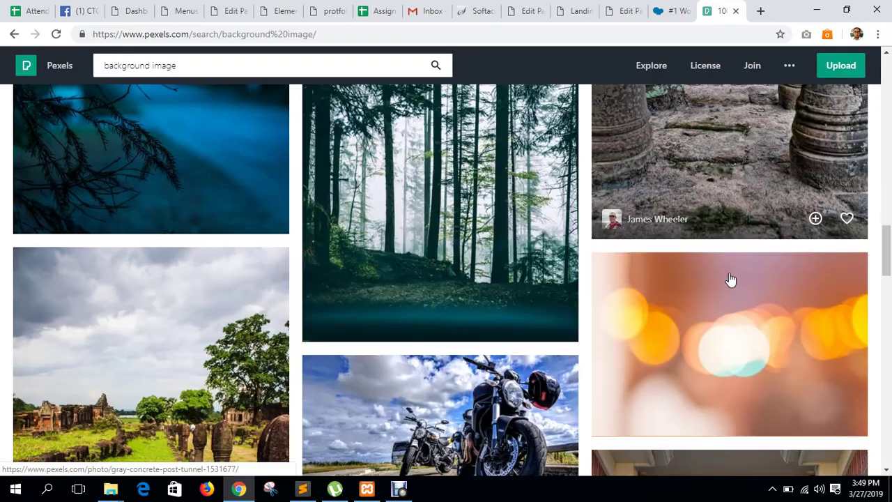
scroll(731, 279, "down", 10)
scroll(630, 296, "up", 2)
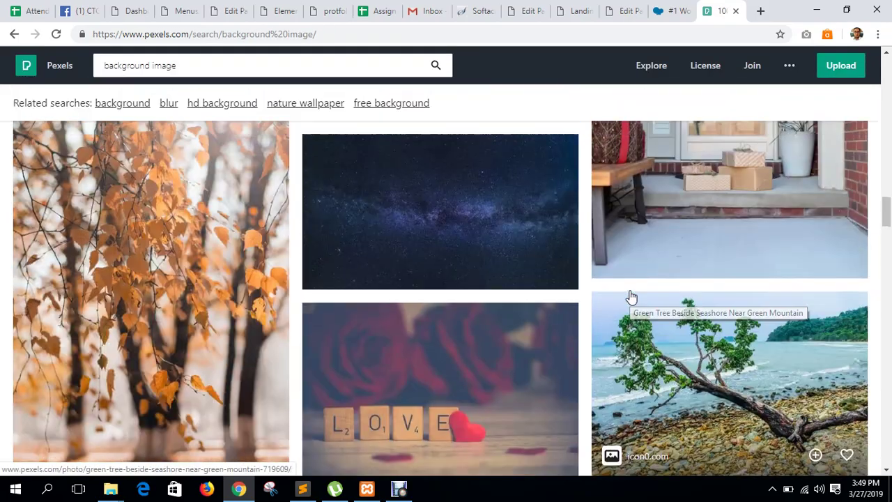
scroll(630, 296, "up", 5)
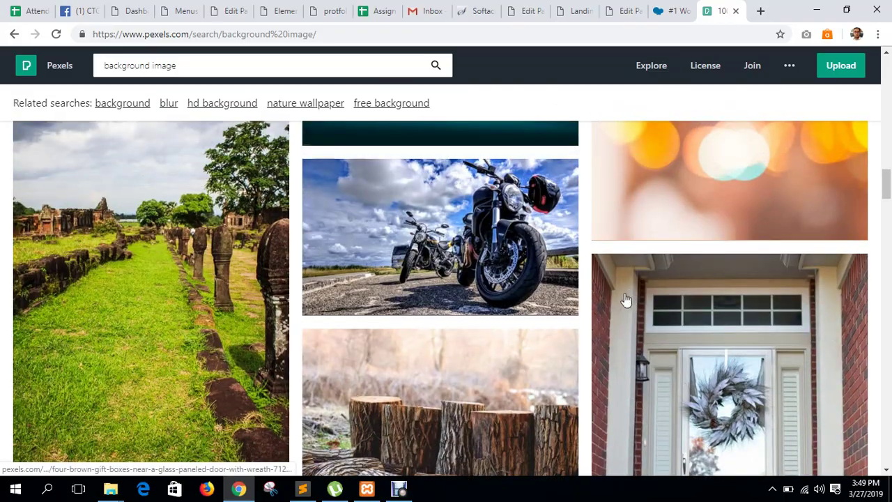
scroll(302, 309, "up", 10)
scroll(302, 309, "up", 15)
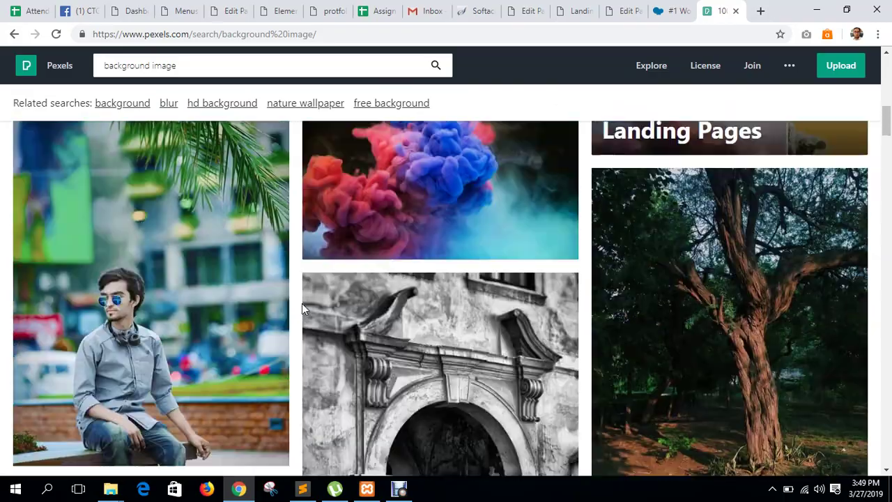
scroll(161, 317, "down", 15)
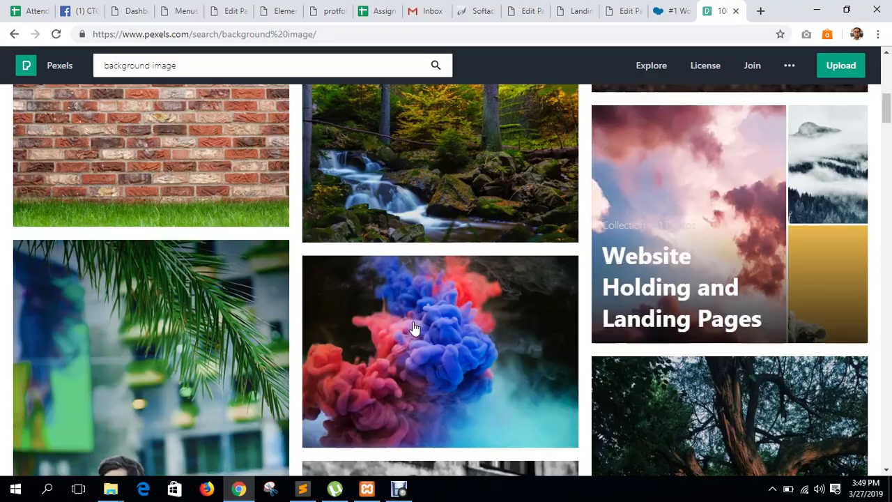
scroll(288, 334, "down", 15)
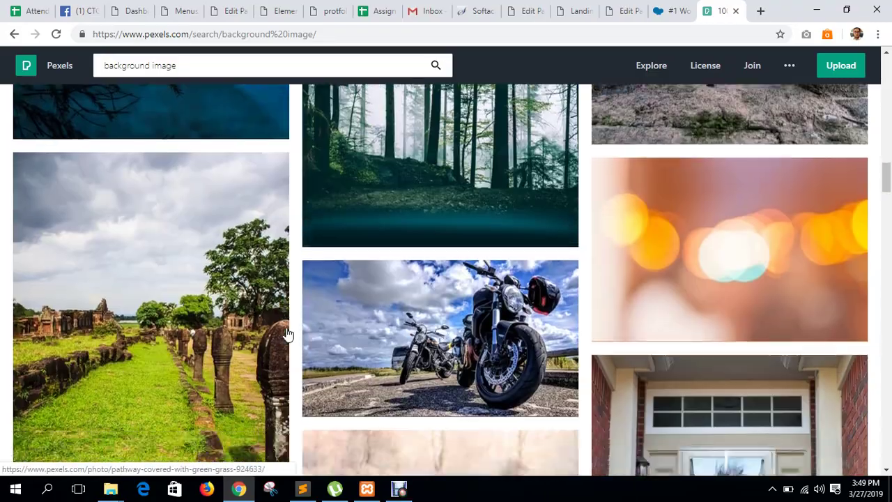
scroll(350, 328, "down", 2)
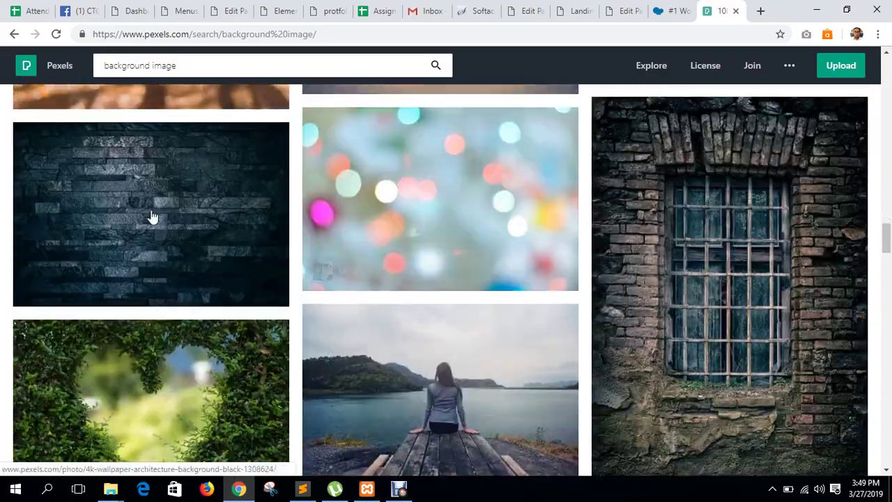
left_click(153, 271)
left_click(811, 75)
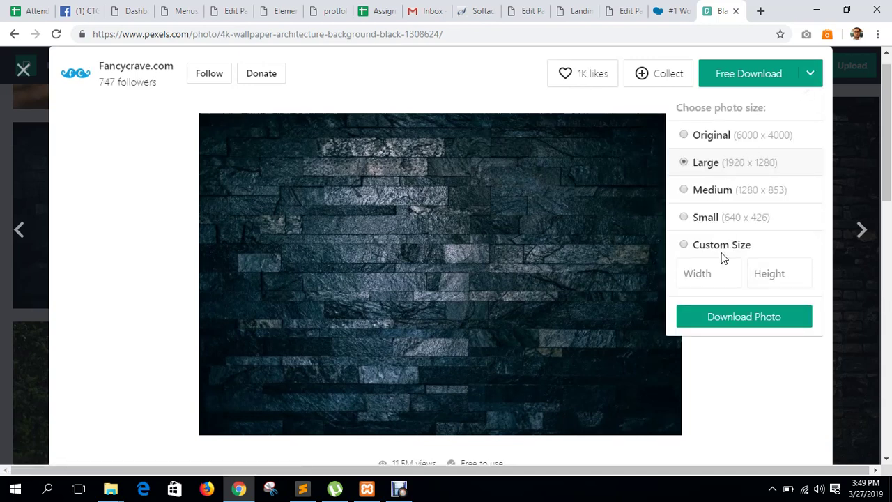
left_click(723, 318)
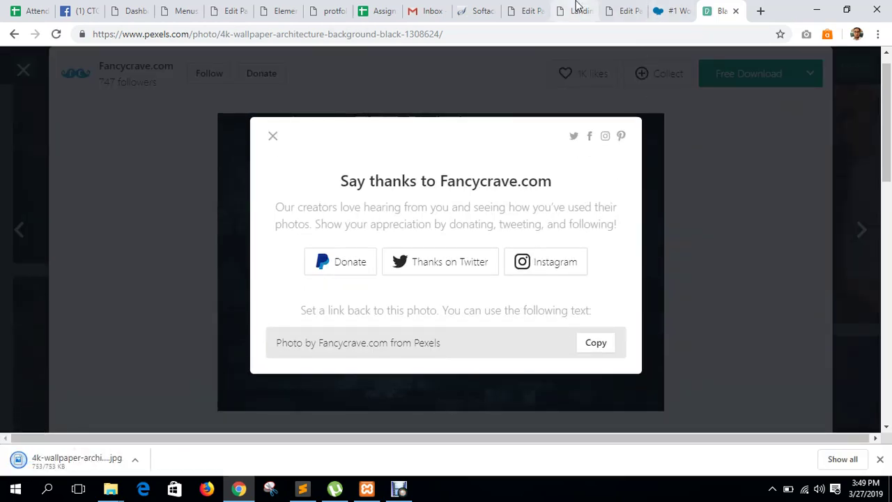
left_click(620, 7)
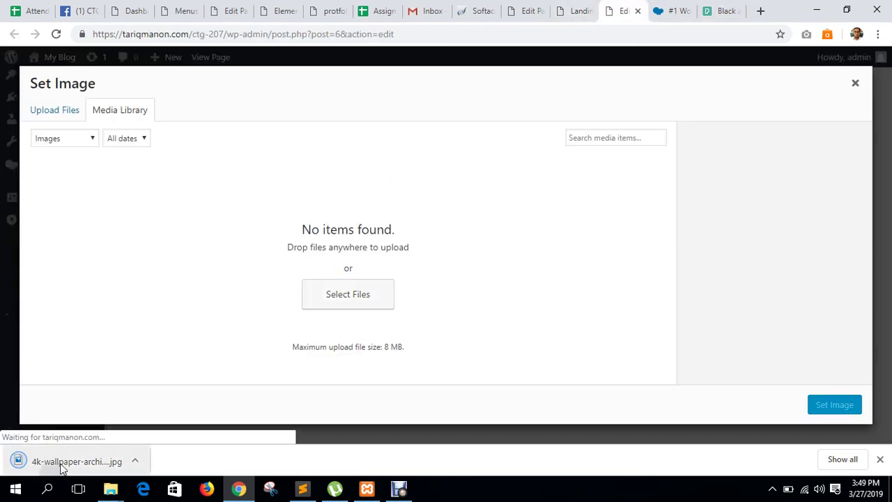
Upload the stone wall photo, set it as the row background, and save the row settings.
left_click_drag(105, 456, 401, 292)
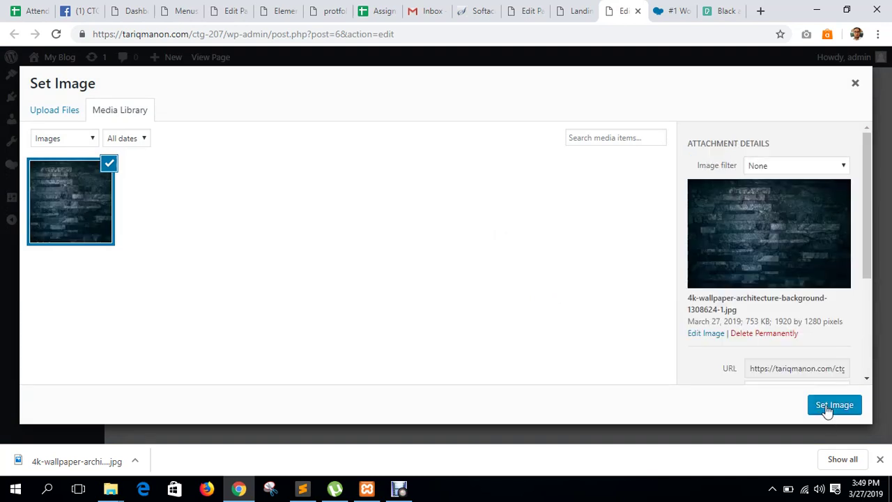
left_click(827, 408)
scroll(813, 329, "down", 3)
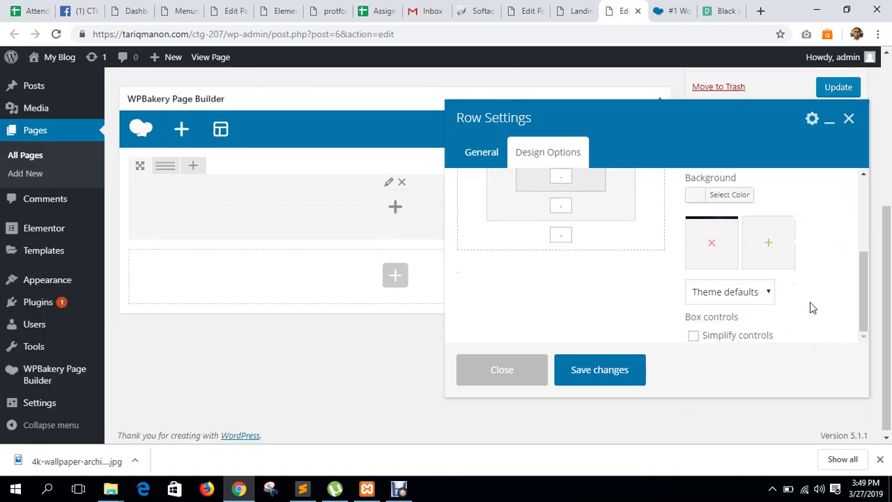
scroll(760, 295, "up", 2)
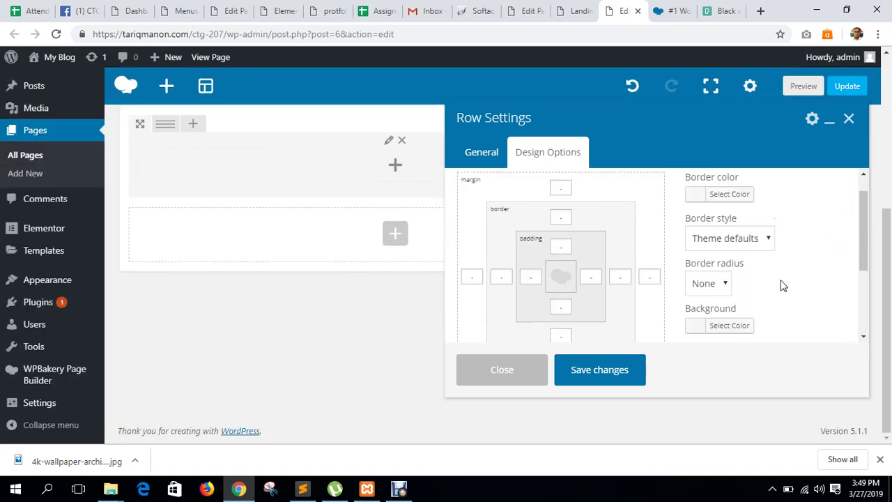
left_click(618, 372)
Update the page and reload the live landing page to confirm the stone background.
scroll(488, 301, "up", 2)
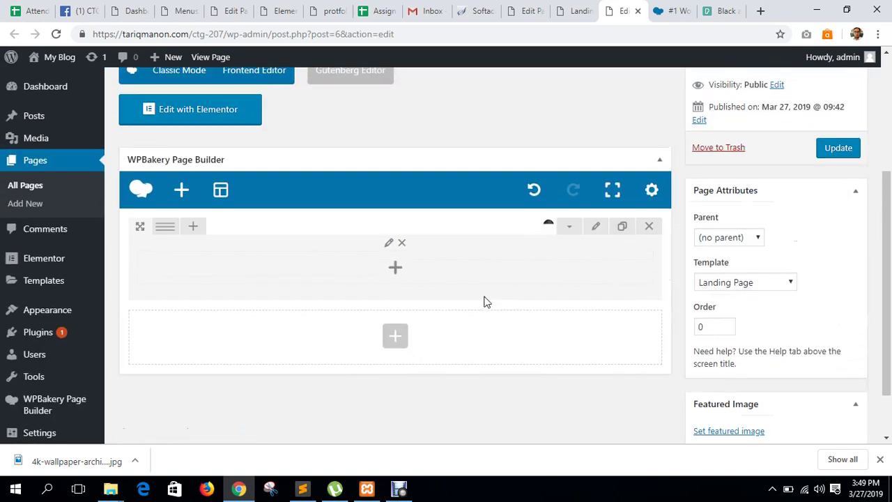
left_click(836, 153)
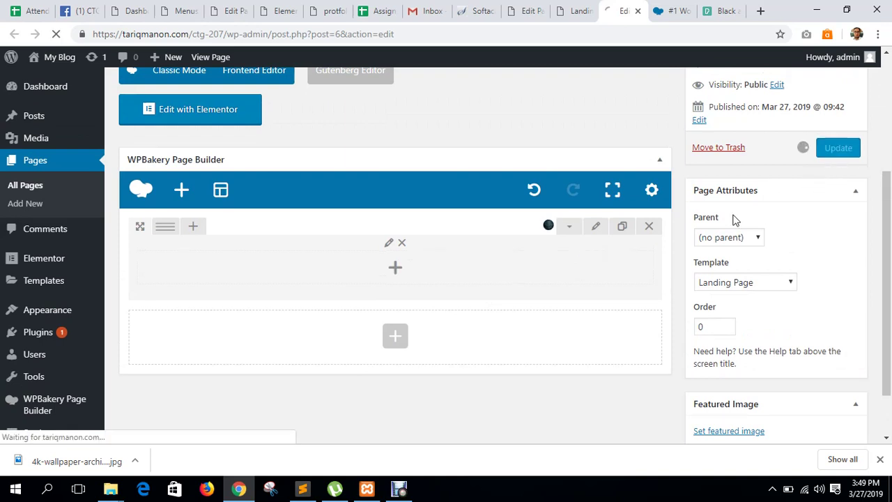
left_click(575, 11)
left_click(56, 34)
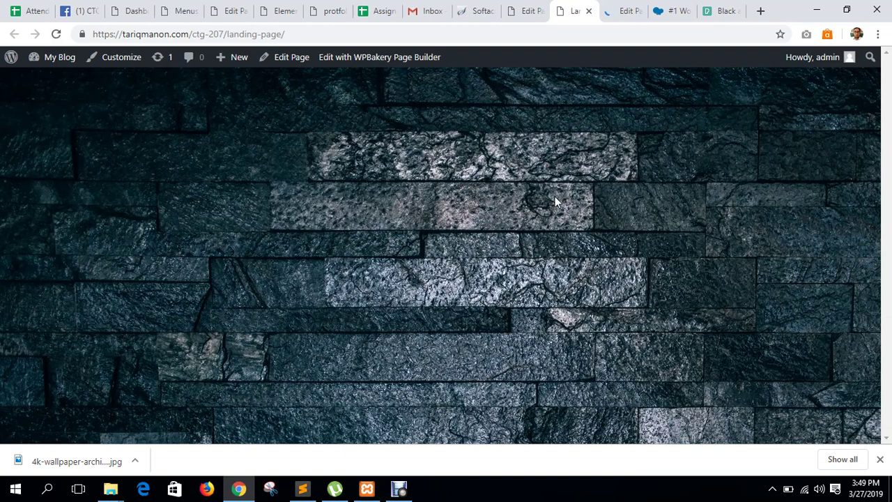
left_click(879, 458)
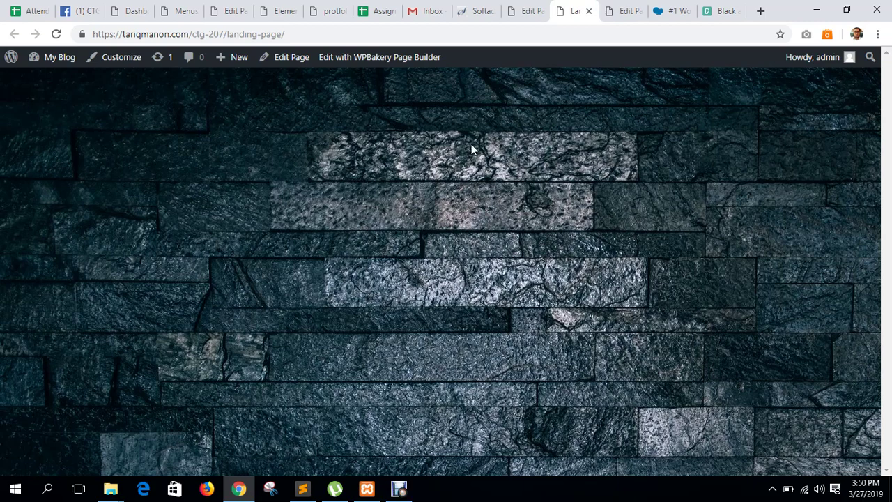
left_click(609, 8)
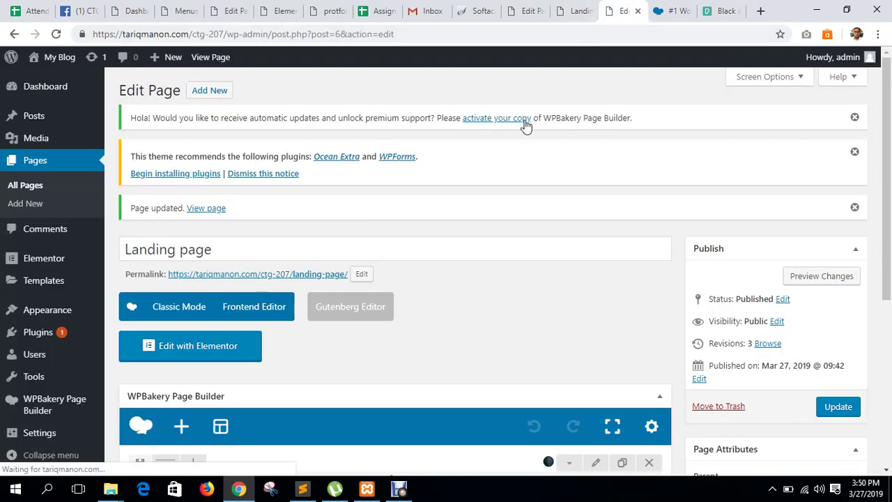
Apply a custom 9/12 + 3/12 row layout to split the row into two columns.
scroll(519, 133, "down", 4)
scroll(516, 144, "down", 1)
scroll(117, 215, "up", 2)
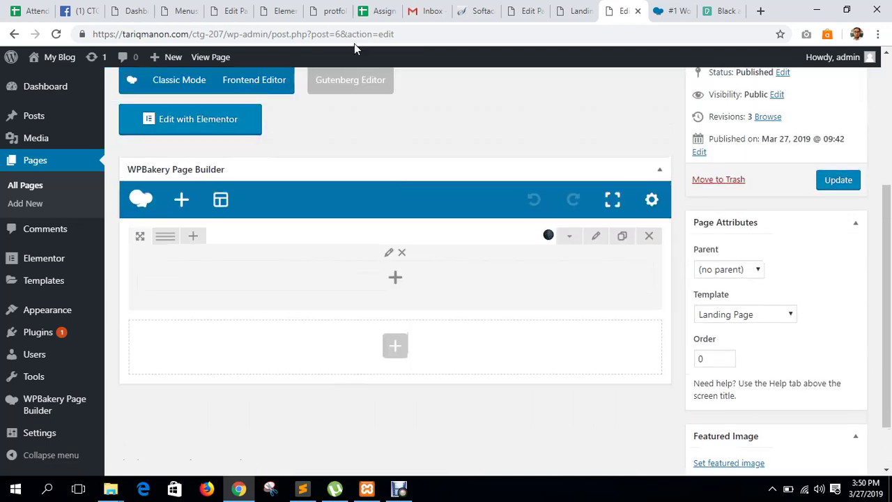
mouse_move(166, 240)
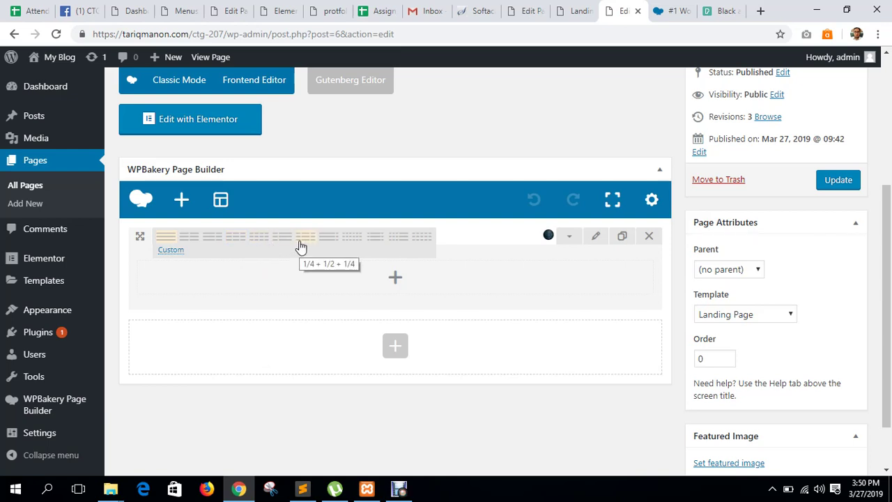
left_click(168, 255)
left_click(490, 242)
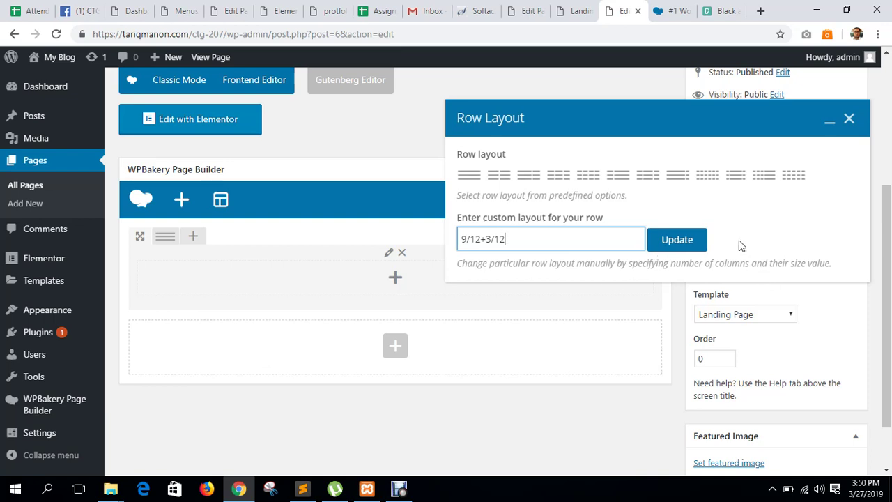
left_click(693, 244)
left_click(849, 118)
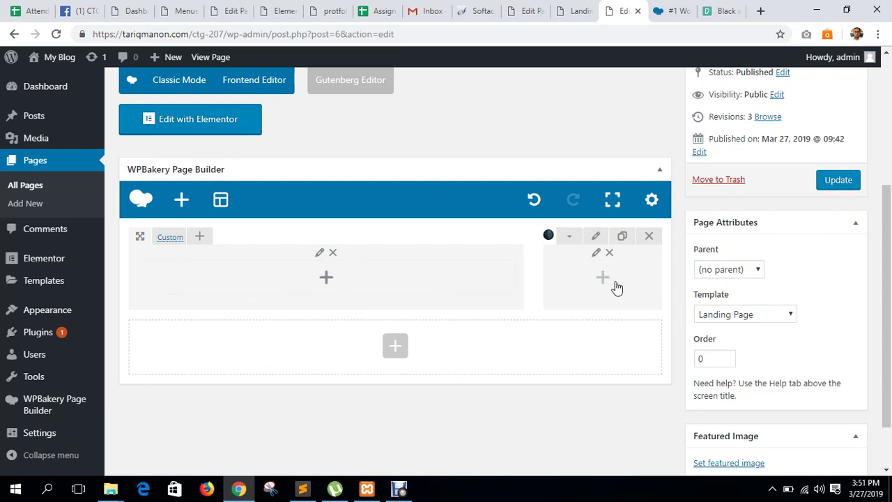
Delete both row columns and reload the page editor to start fresh.
left_click(611, 253)
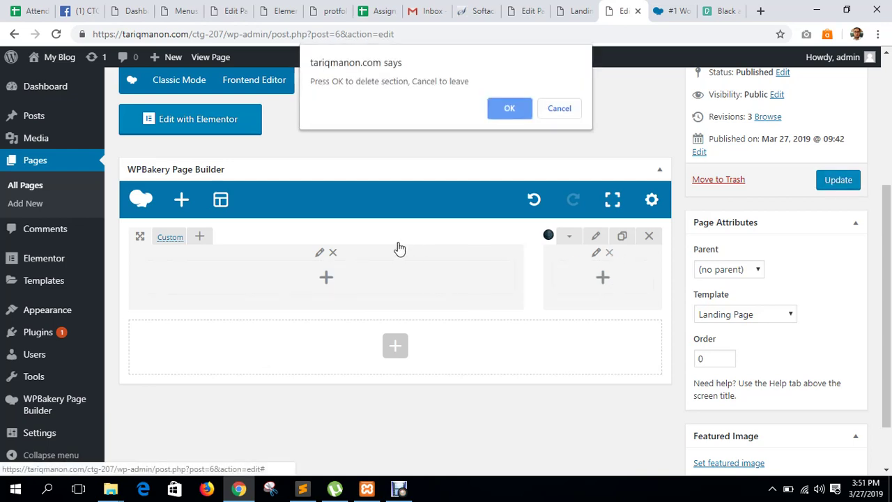
left_click(519, 106)
left_click(332, 253)
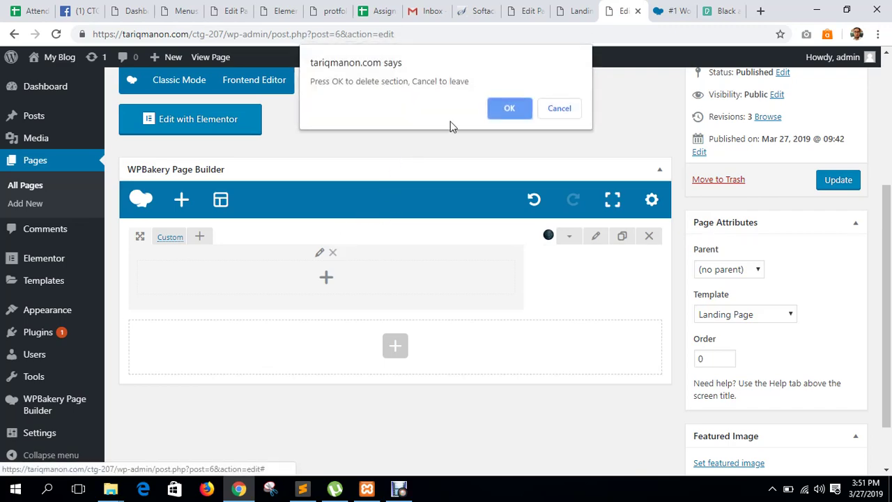
left_click(500, 109)
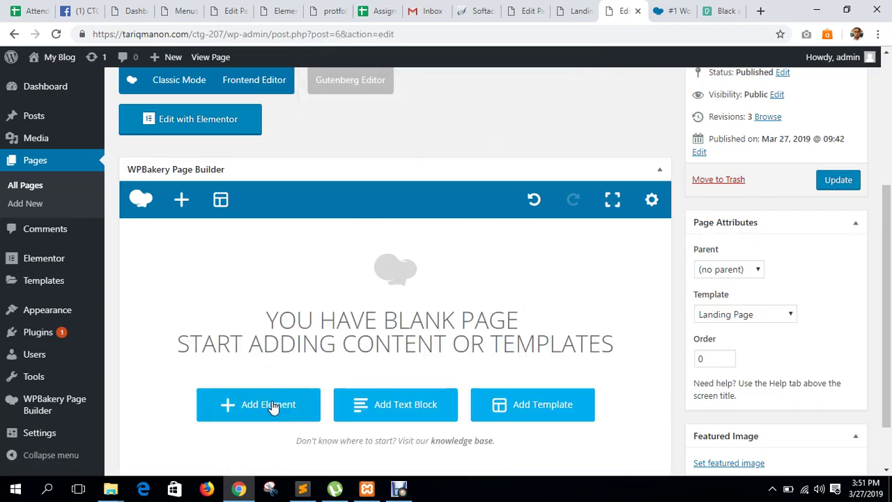
left_click(247, 298)
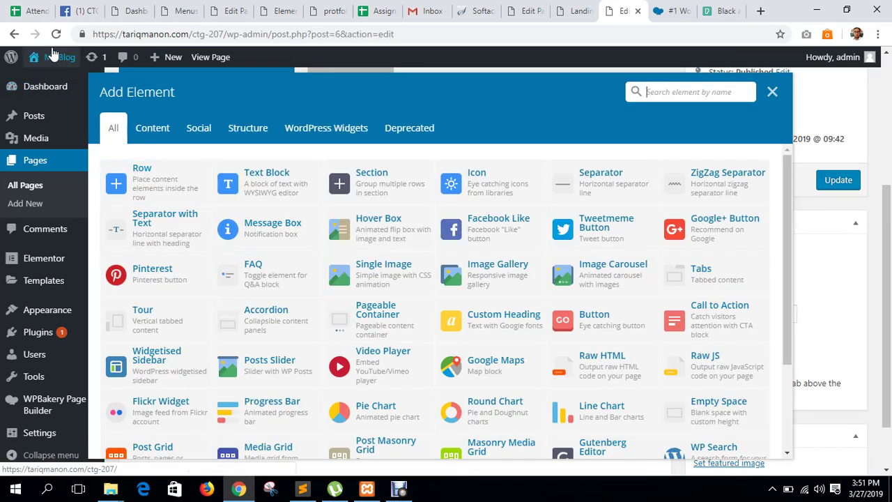
left_click(506, 109)
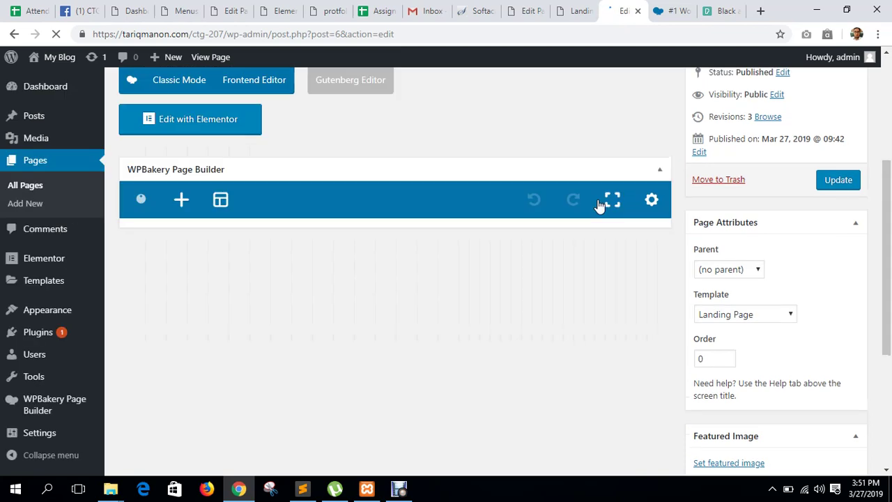
Pick the 1/2 + 1/2 row layout and open the left column's element list.
mouse_move(169, 241)
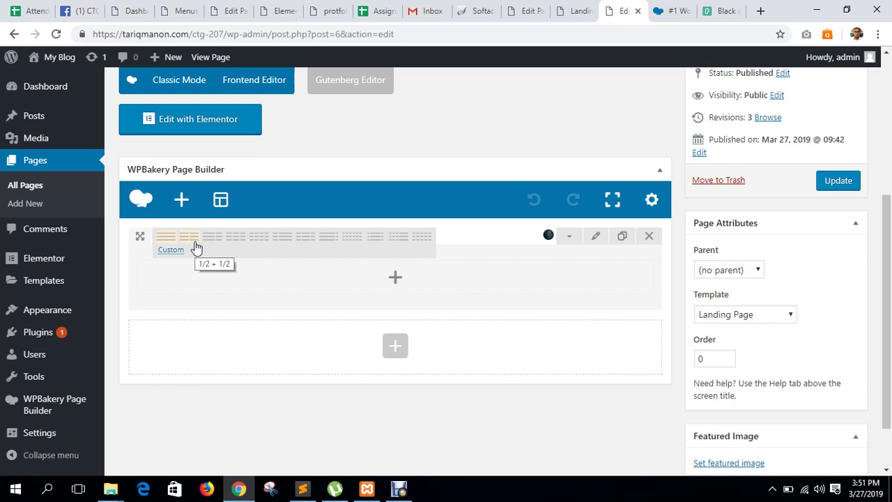
left_click(189, 237)
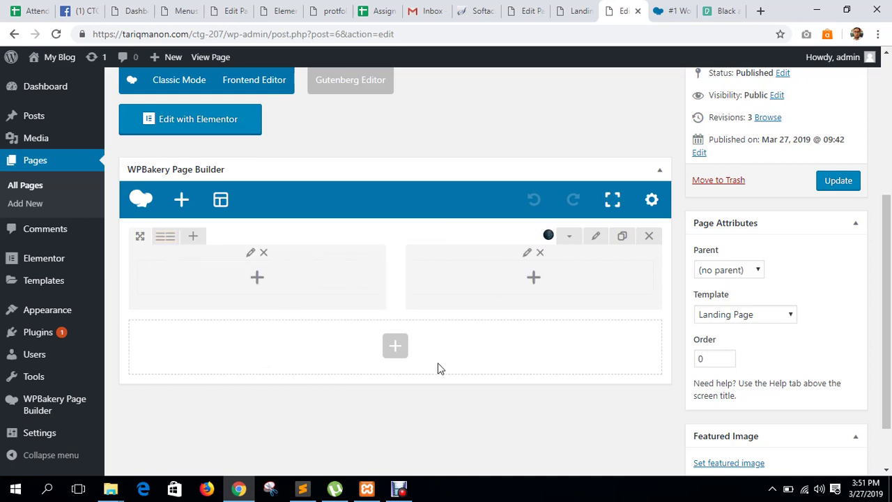
left_click(260, 286)
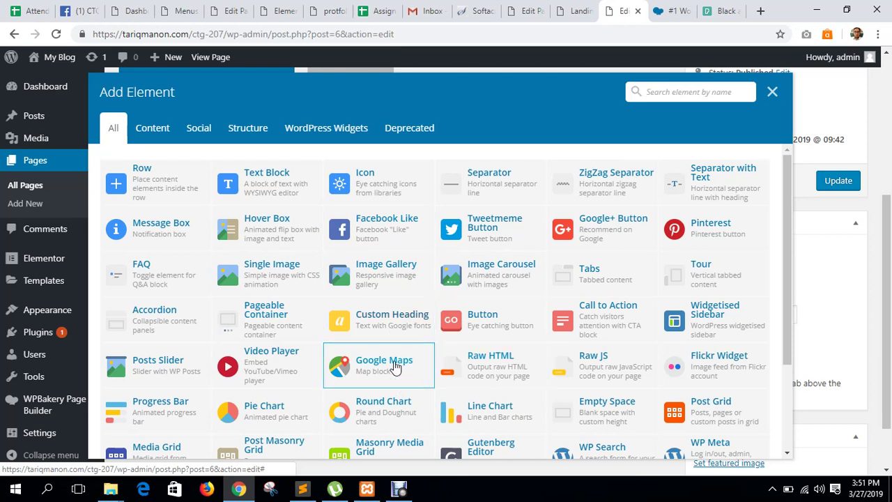
Add a Custom Heading and replace its text with 'Welcome To Our Website'.
left_click(381, 323)
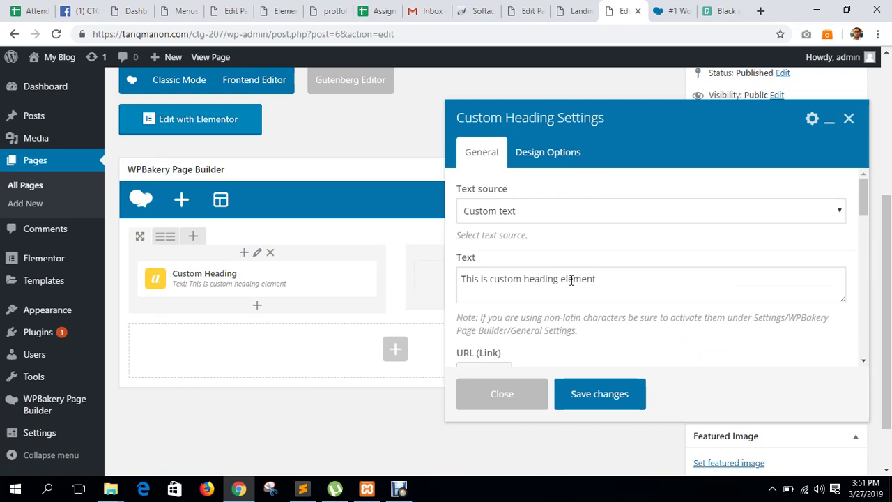
scroll(571, 280, "down", 3)
scroll(569, 276, "up", 3)
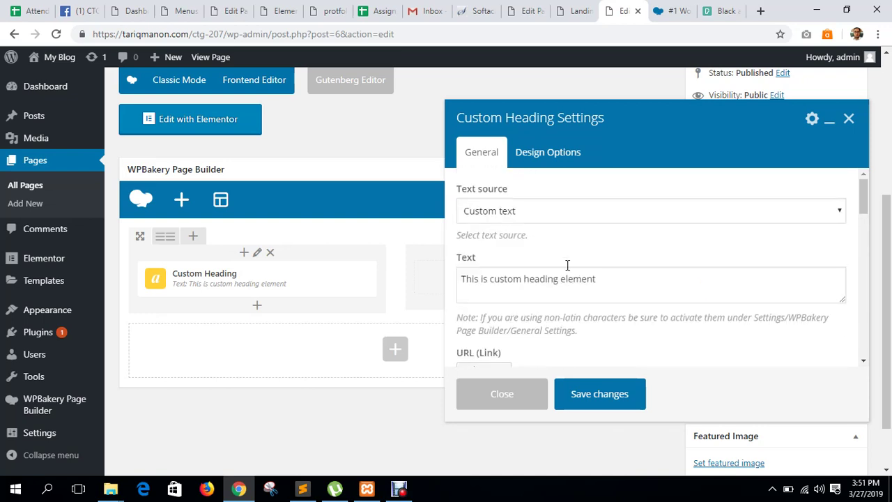
triple_click(527, 279)
left_click(566, 282)
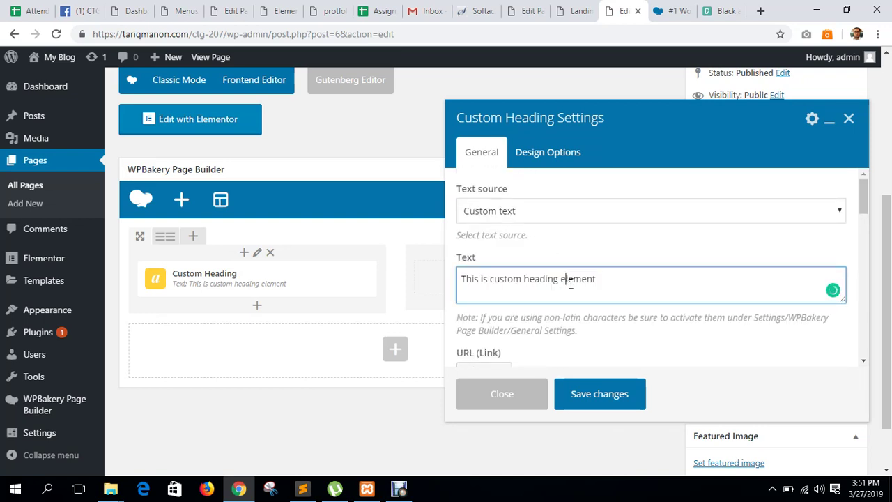
left_click_drag(609, 278, 458, 280)
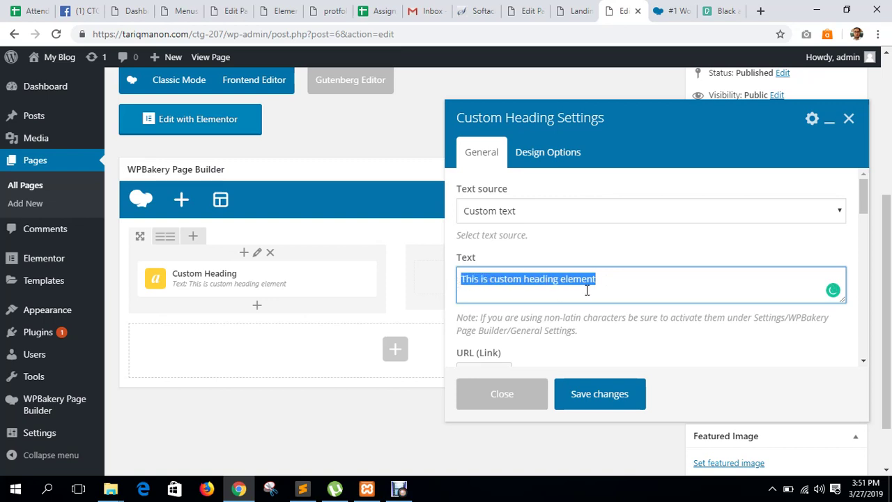
type("Welcome")
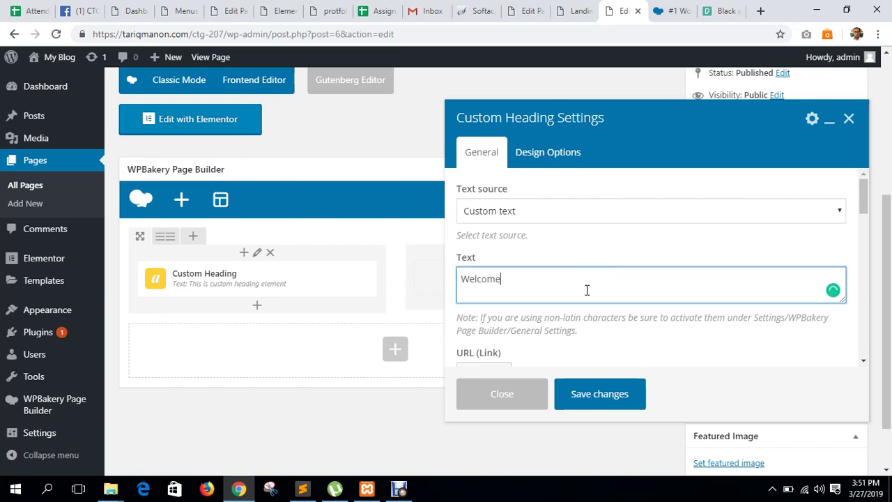
type(" To Our Website")
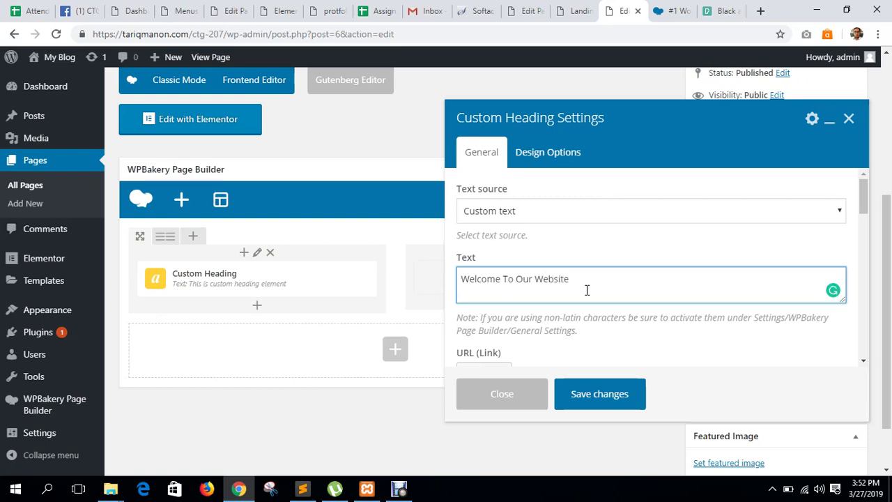
Keep the heading left-aligned and set its text colour to white (#ffffff).
scroll(637, 278, "down", 3)
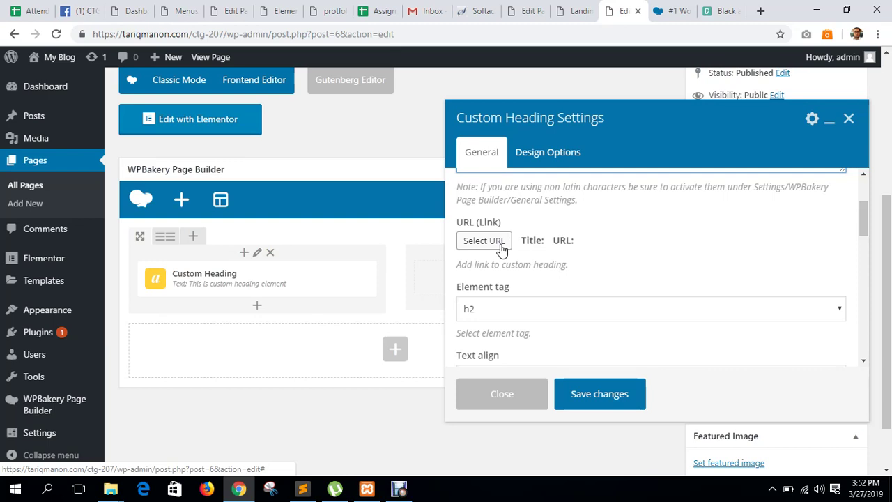
scroll(501, 249, "down", 2)
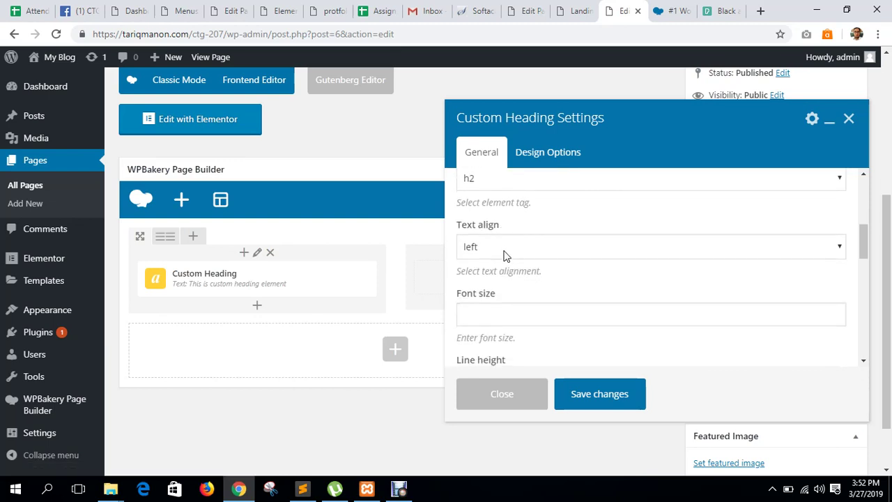
left_click(505, 254)
left_click(505, 255)
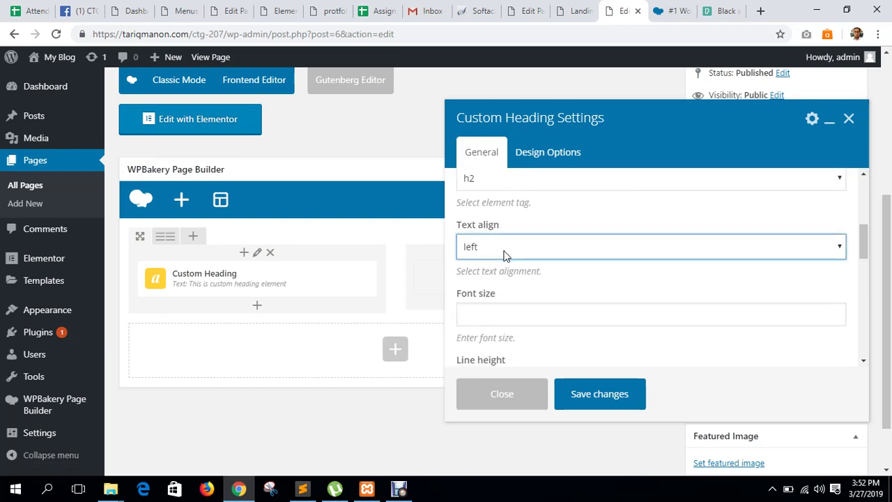
scroll(561, 279, "down", 5)
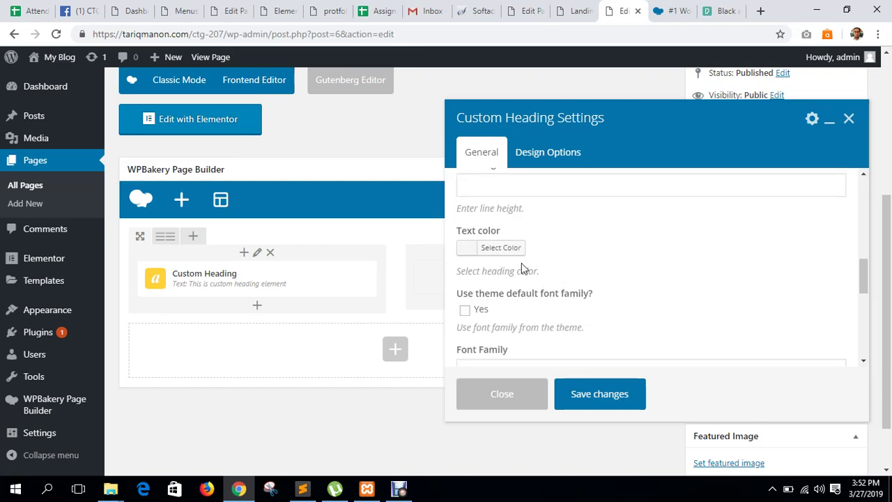
scroll(516, 279, "down", 3)
scroll(527, 295, "up", 7)
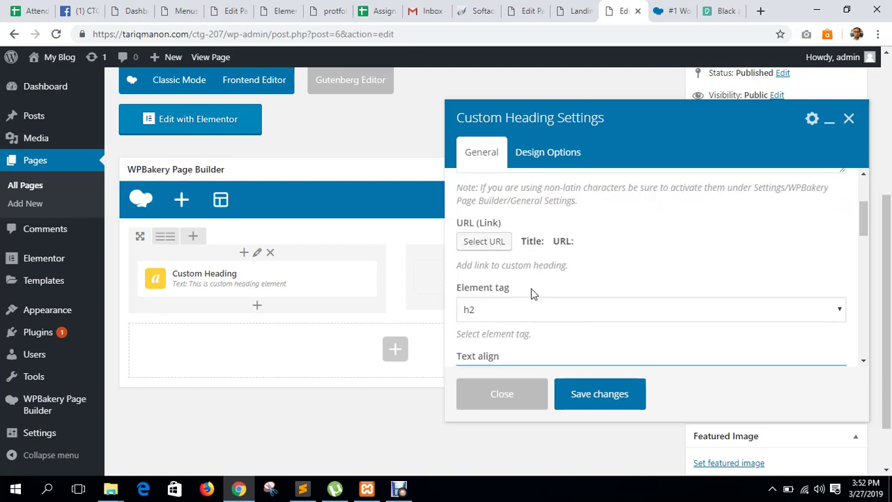
scroll(550, 283, "up", 6)
scroll(551, 283, "down", 5)
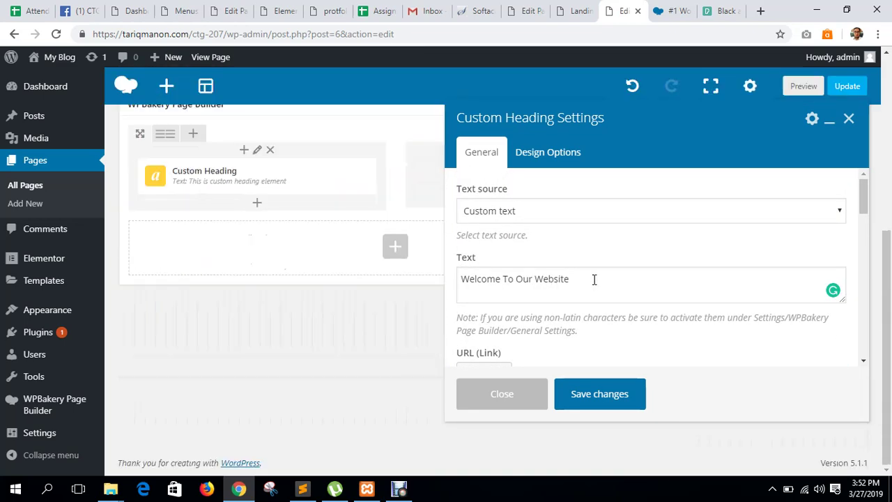
scroll(594, 279, "down", 5)
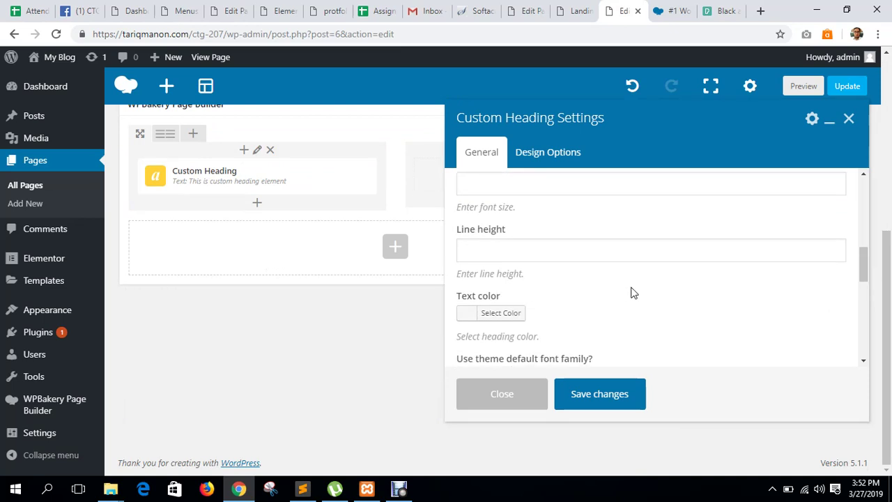
left_click(507, 316)
scroll(655, 309, "down", 3)
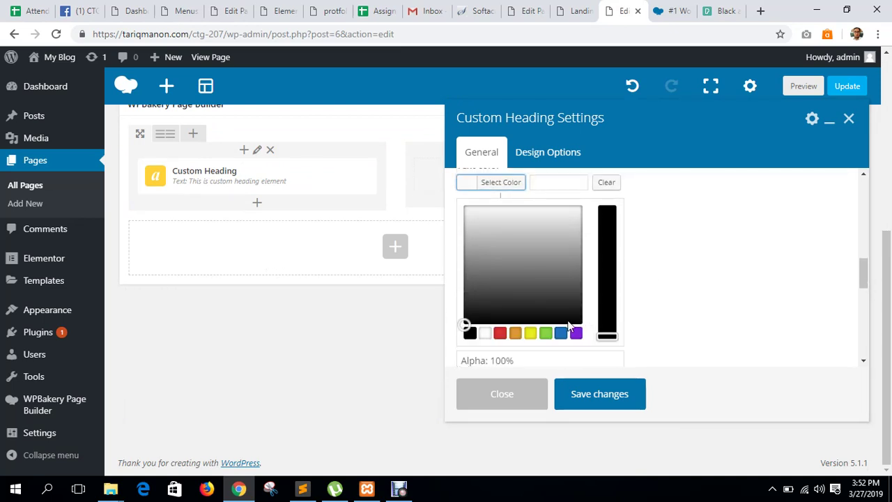
left_click(485, 333)
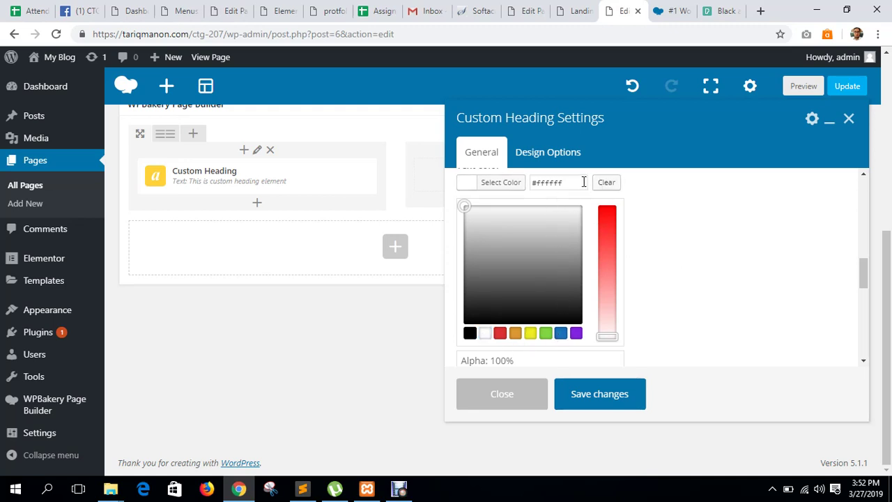
Save the white #ffffff Abril Fatface heading reading 'Welcome To Our Website'.
scroll(721, 219, "down", 5)
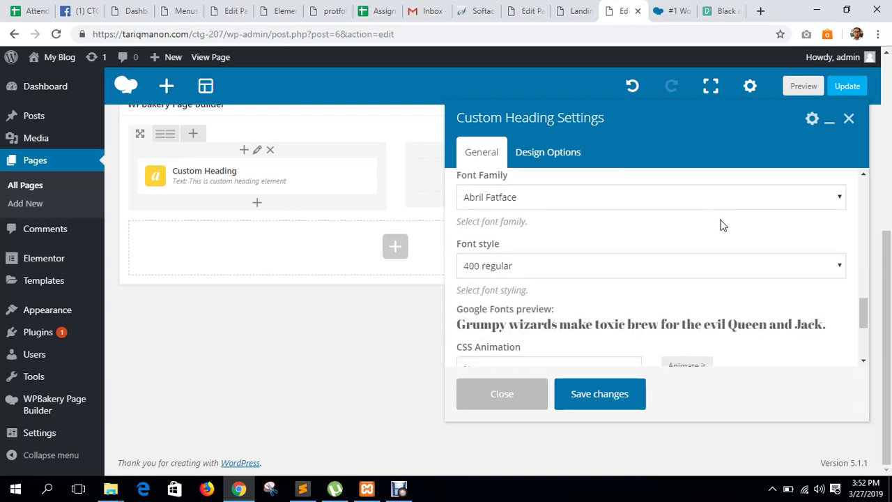
scroll(708, 232, "down", 3)
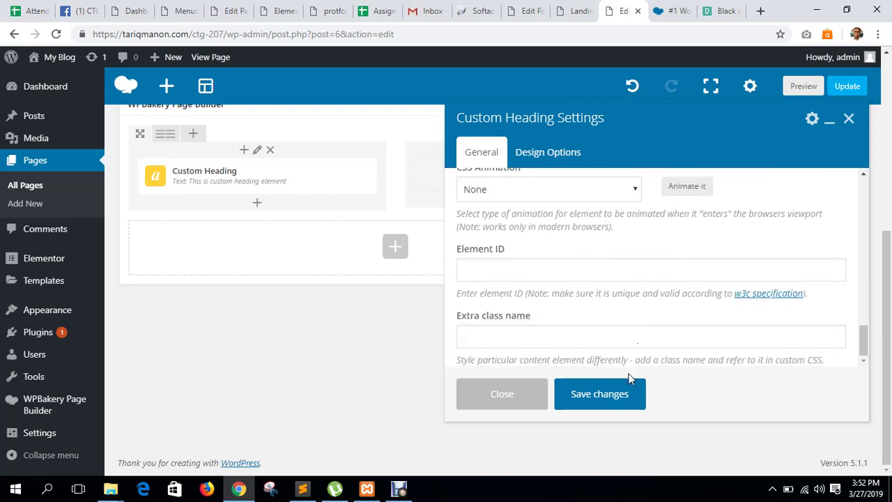
left_click(487, 390)
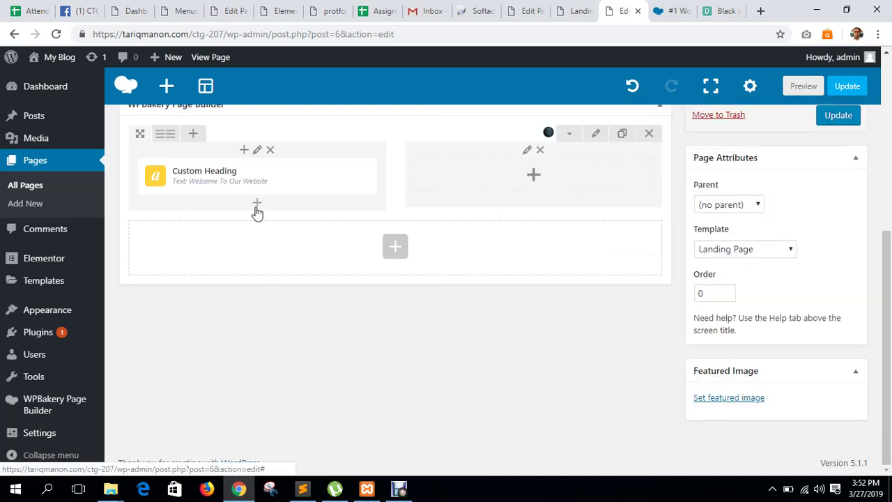
Insert a Separator under the heading, colored Blue and aligned Left.
left_click(257, 206)
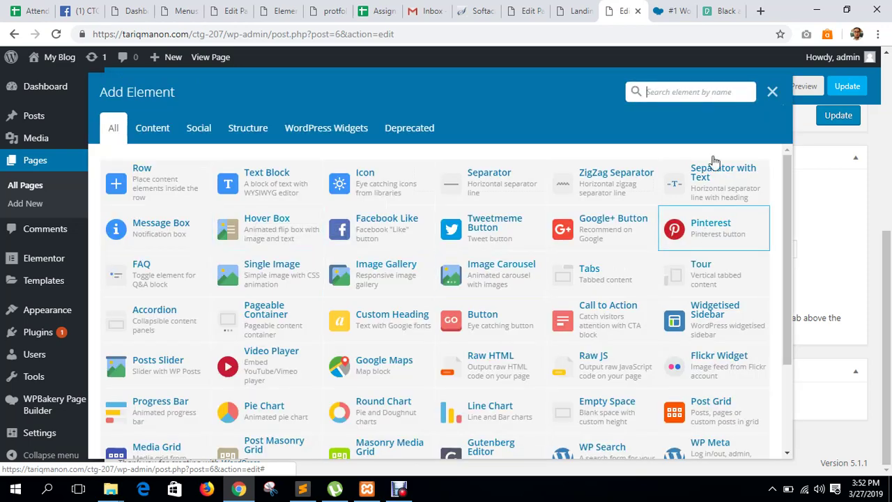
left_click(479, 183)
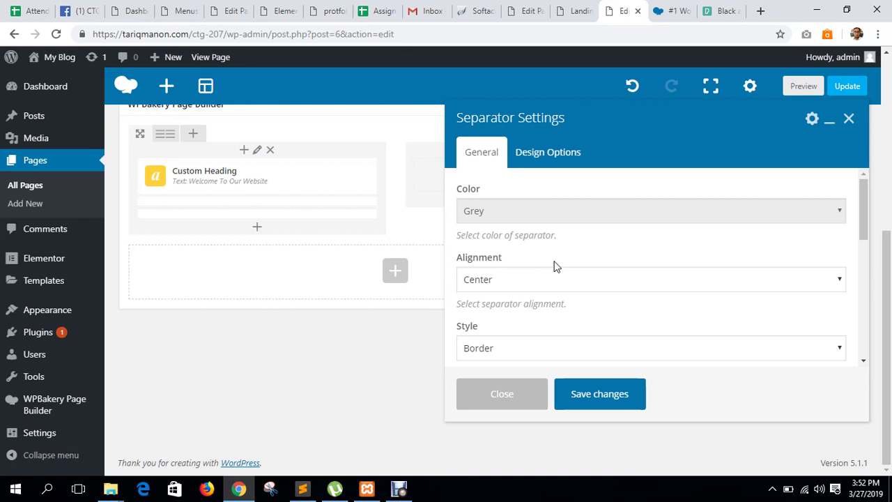
left_click(528, 212)
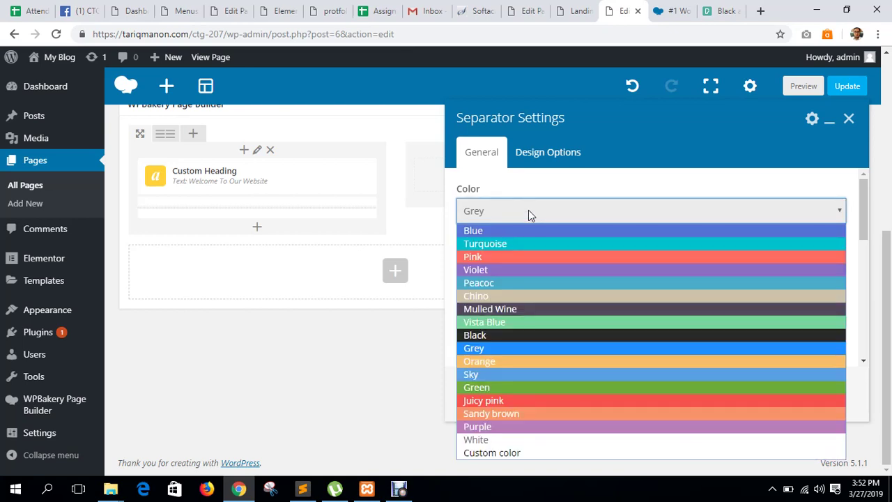
left_click(497, 235)
scroll(590, 243, "down", 2)
scroll(597, 271, "up", 2)
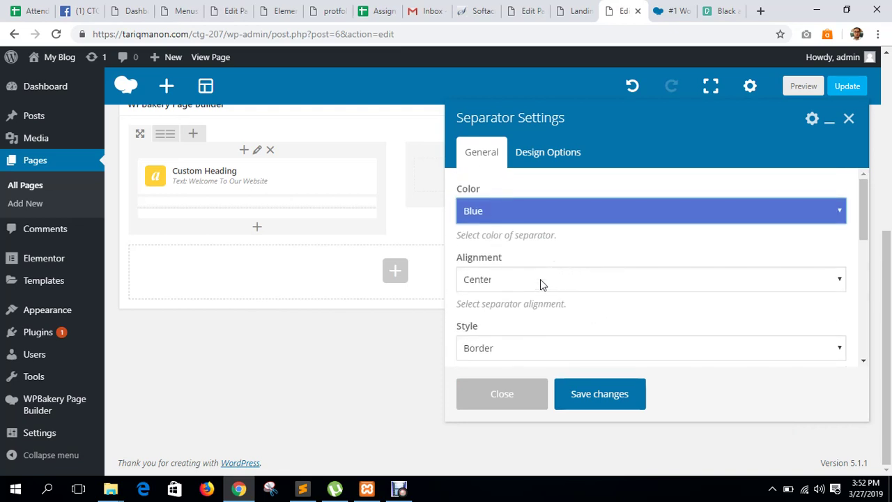
left_click(541, 281)
left_click(518, 311)
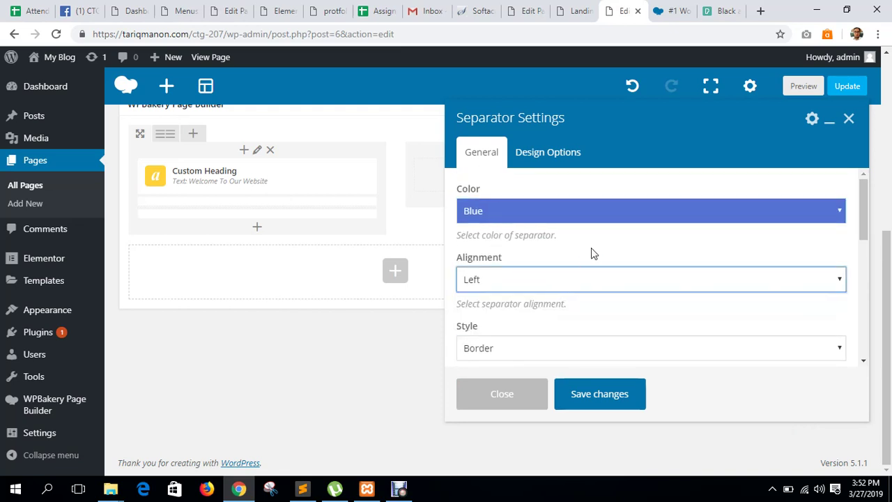
Set the separator's element width to 30% and save it.
scroll(592, 254, "down", 2)
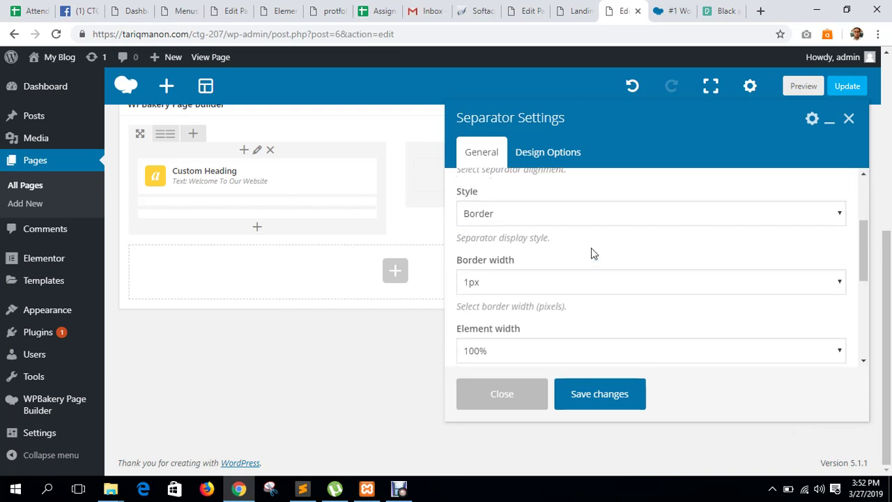
scroll(542, 291, "down", 1)
left_click(543, 289)
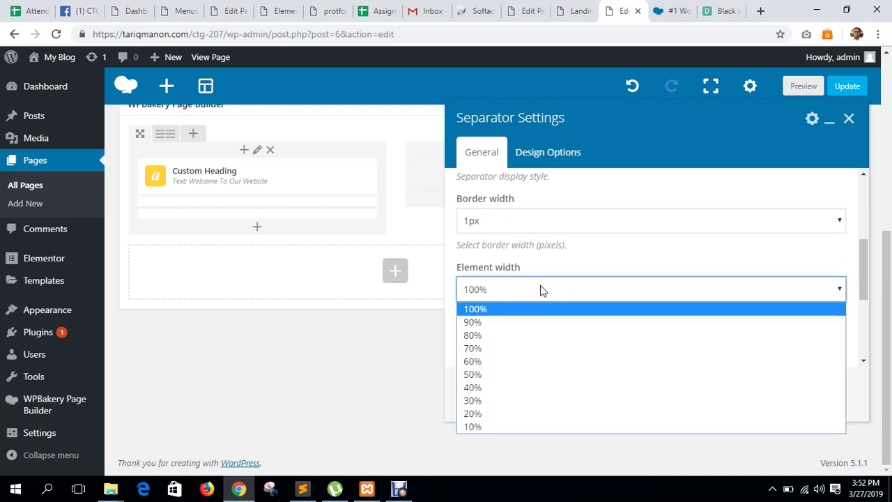
left_click(474, 401)
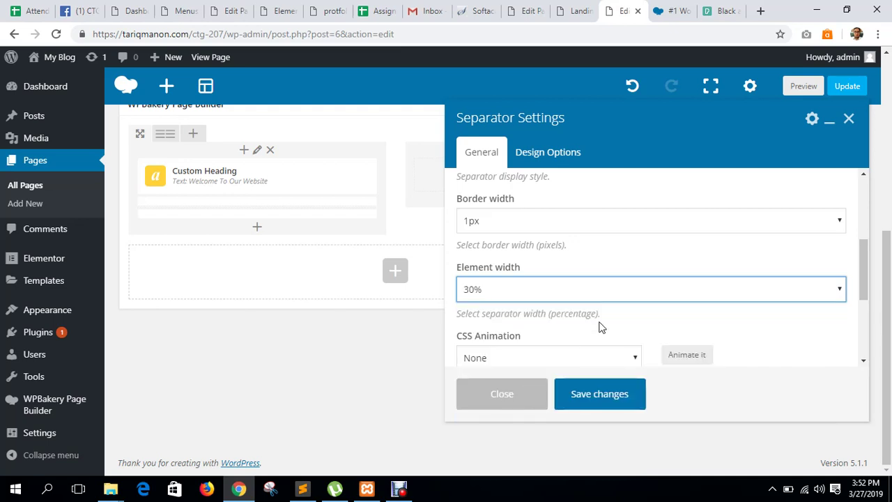
left_click(597, 403)
left_click(255, 230)
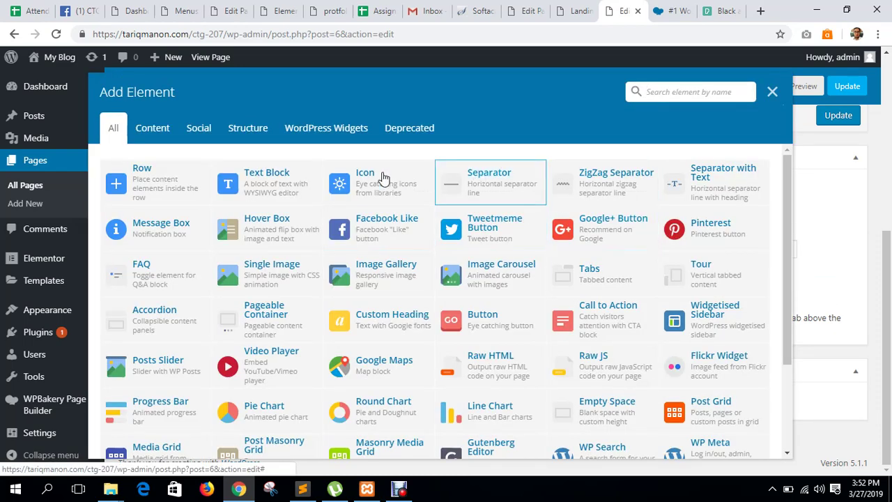
Add a Text Block, accept the 'the edit' and 'tell us' fixes, and delete the text from 'dolor sit' on.
left_click(276, 184)
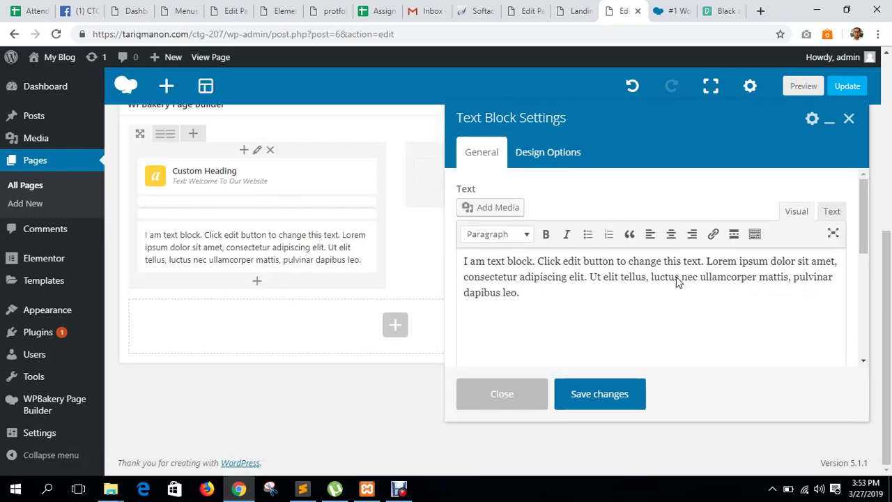
left_click(529, 295)
mouse_move(573, 262)
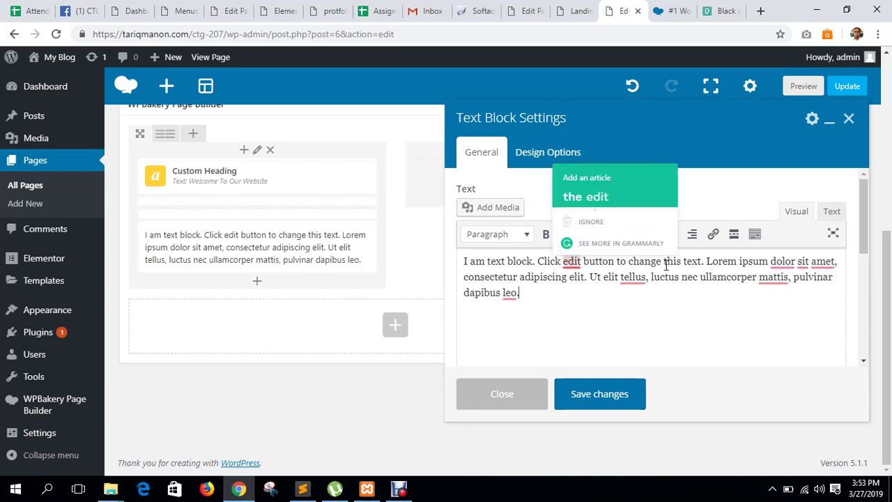
left_click(585, 196)
mouse_move(663, 277)
left_click(667, 195)
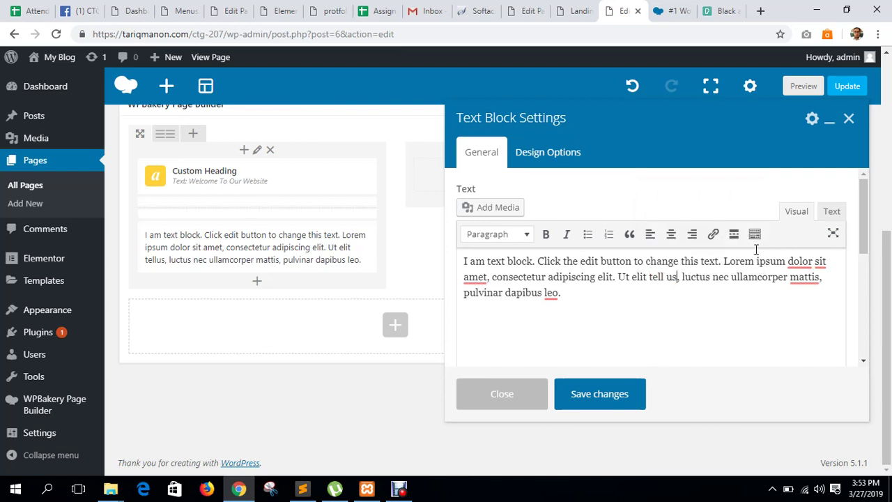
left_click_drag(787, 261, 793, 346)
key("BackSpace")
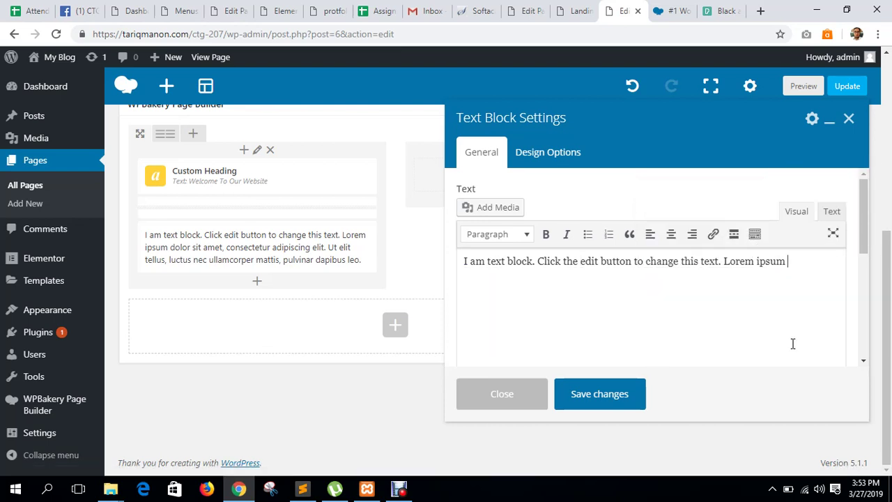
Copy the remaining sentence and paste it again after the original.
key("ctrl+a")
key("ctrl+c")
key("Right")
key("Return")
key("ctrl+v")
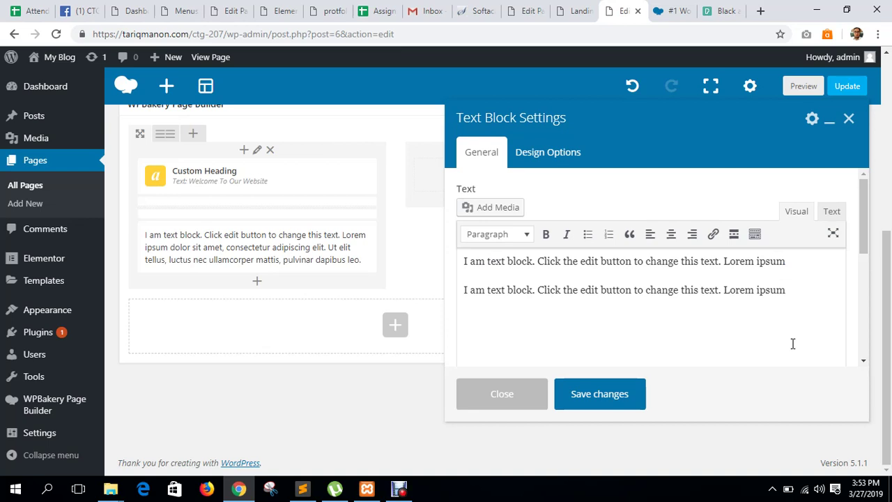
key("ctrl+z")
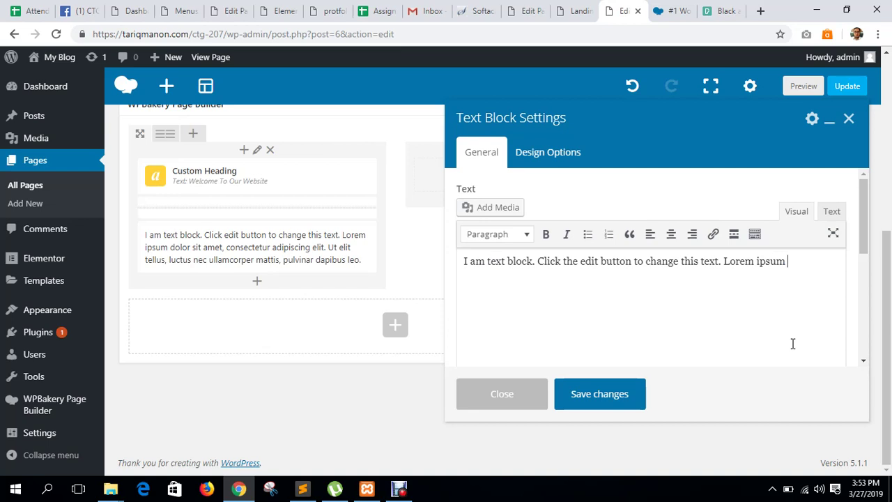
left_click_drag(786, 261, 452, 279)
left_click(793, 258)
key("ctrl+v")
key("ctrl+v")
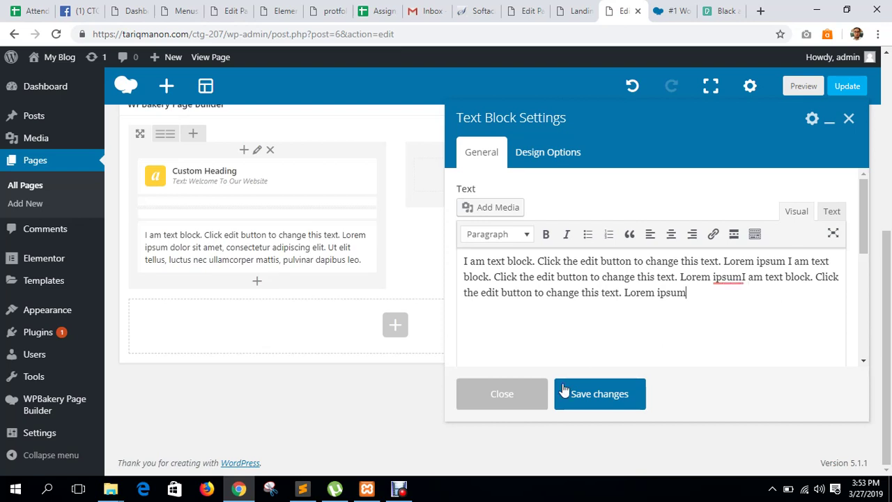
Correct 'ipsumI' to 'Ipsum' and 'am' to 'is', then select the whole paragraph.
mouse_move(728, 276)
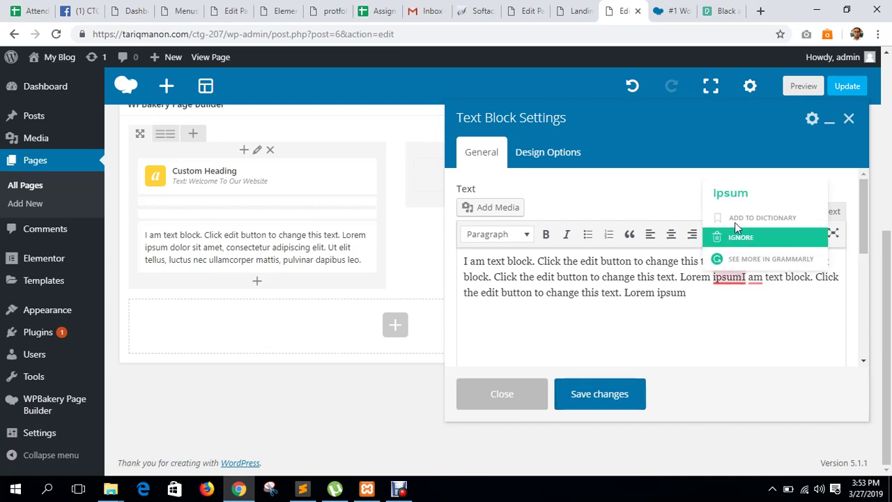
left_click(733, 195)
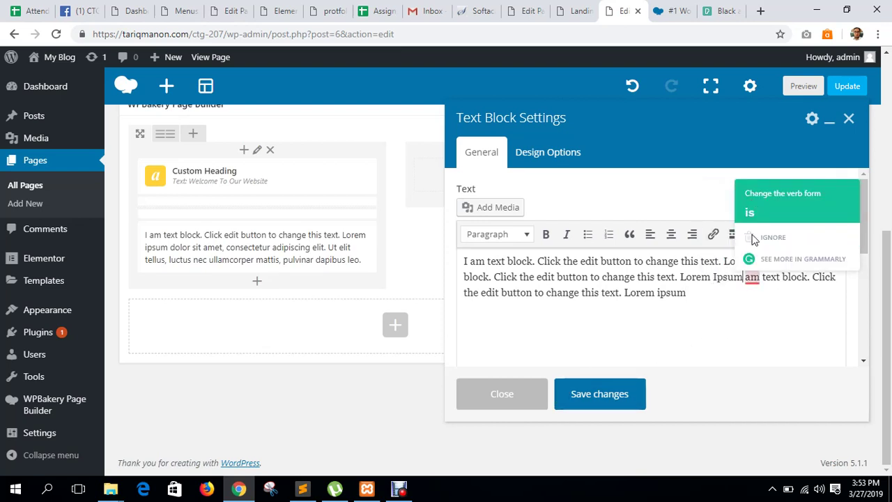
left_click(756, 198)
left_click_drag(698, 298, 438, 263)
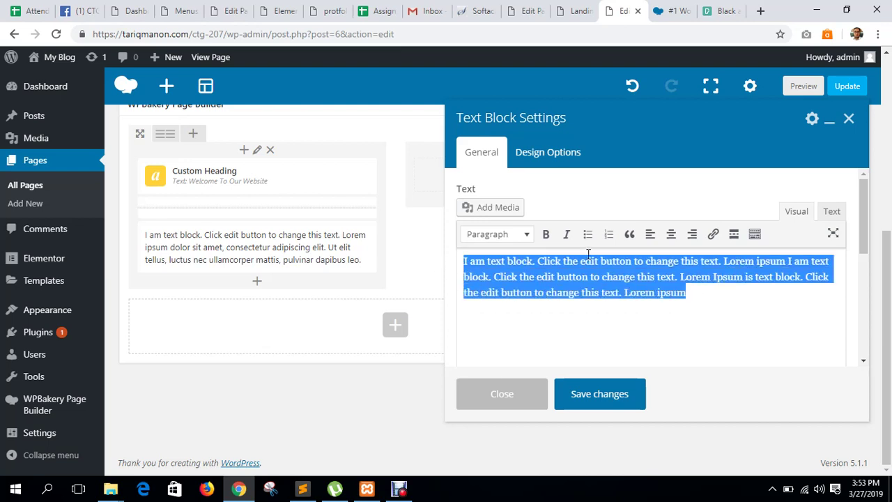
left_click(754, 234)
Color the selected paragraph white (#ffffff).
left_click(528, 257)
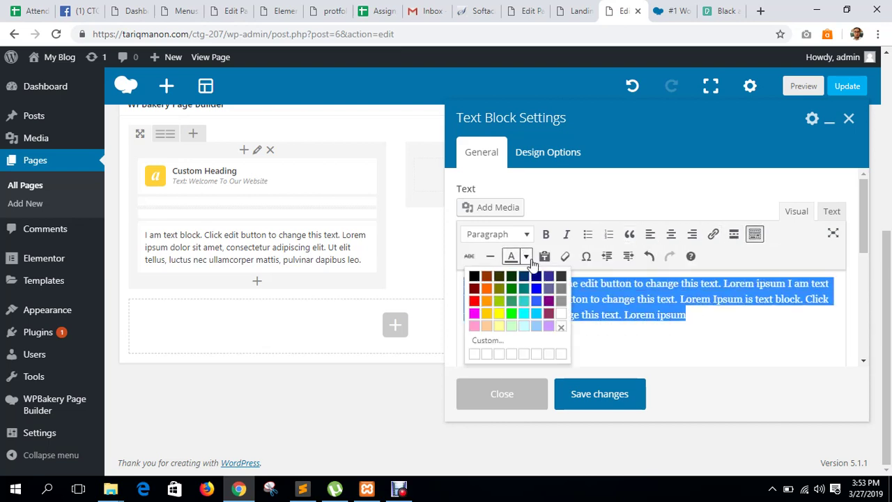
left_click(562, 313)
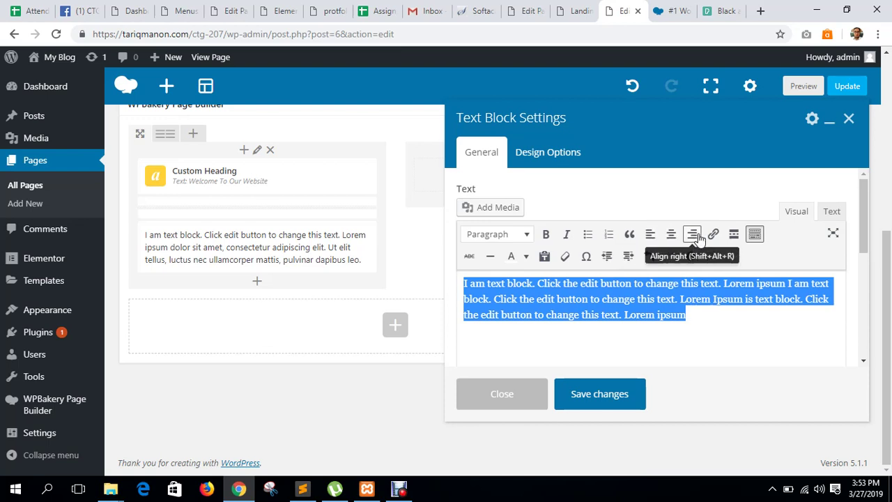
left_click(528, 235)
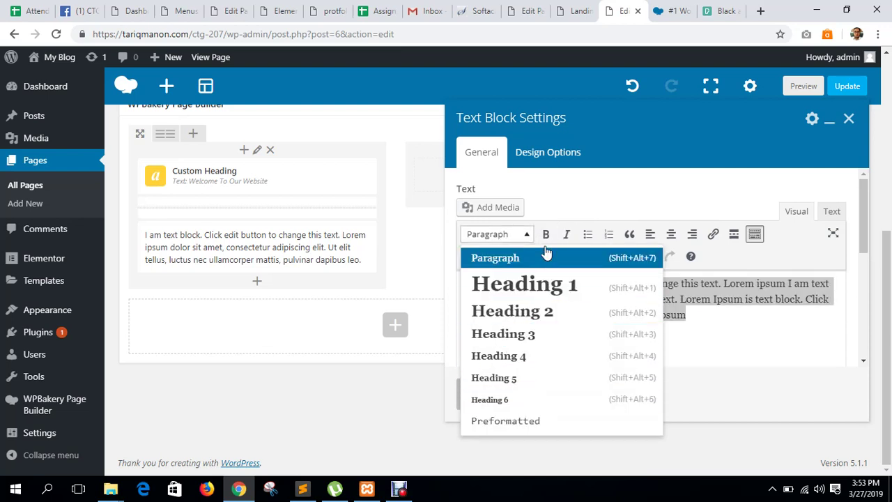
left_click(534, 256)
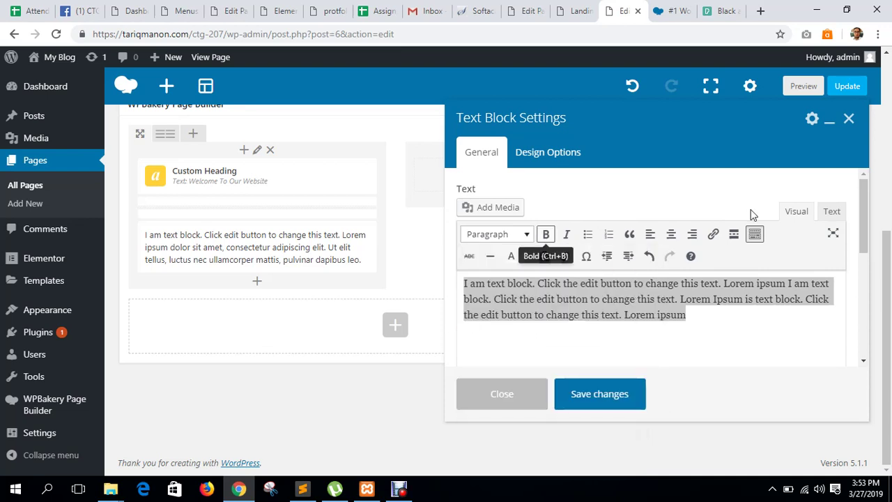
Check the white color span in the HTML view, then save the text block.
left_click(830, 211)
left_click(582, 296)
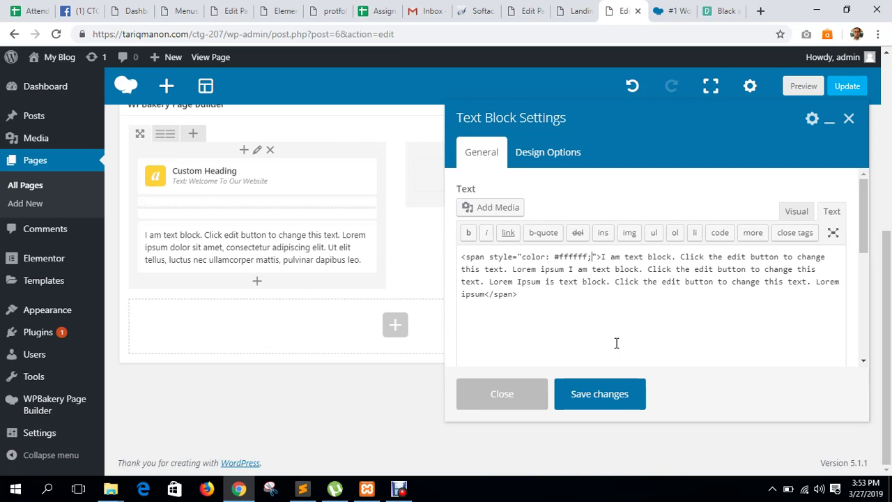
left_click(806, 213)
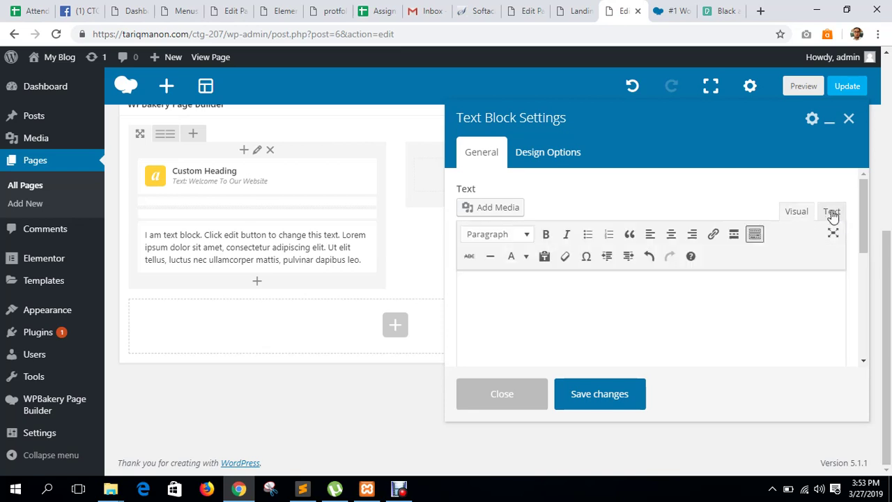
left_click(831, 213)
left_click(797, 212)
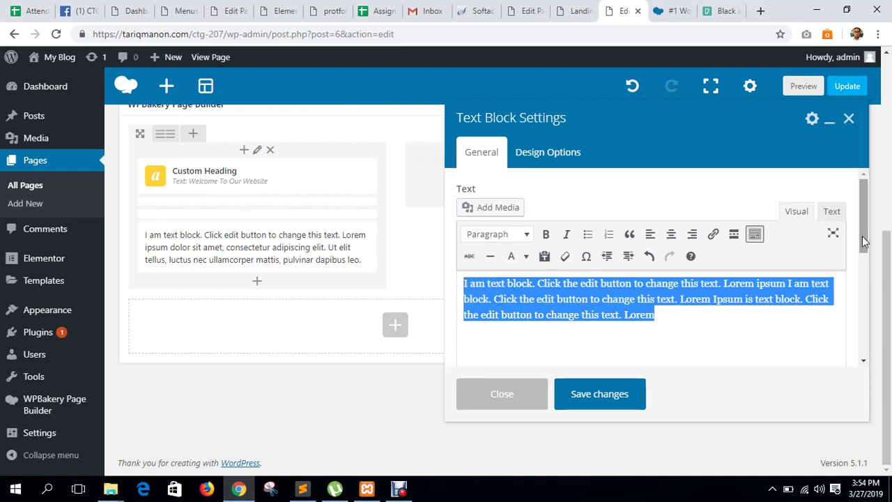
left_click(833, 212)
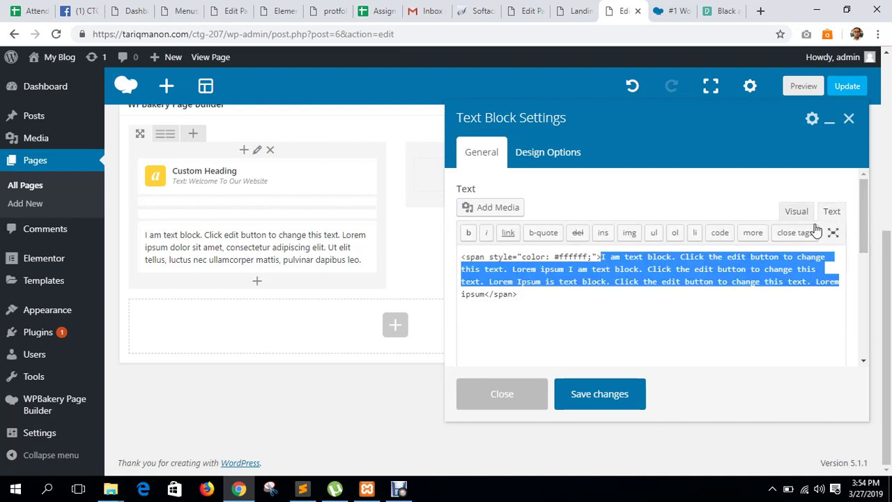
left_click(548, 258)
left_click(535, 299, "shift")
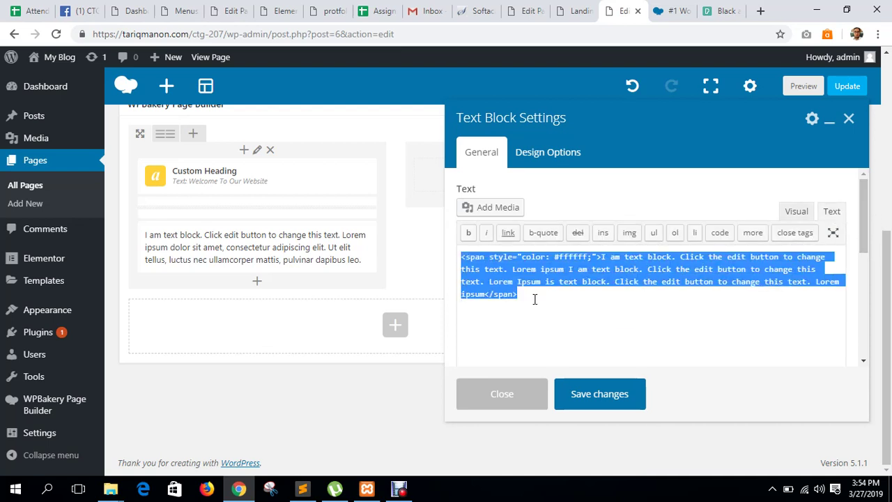
left_click(590, 310)
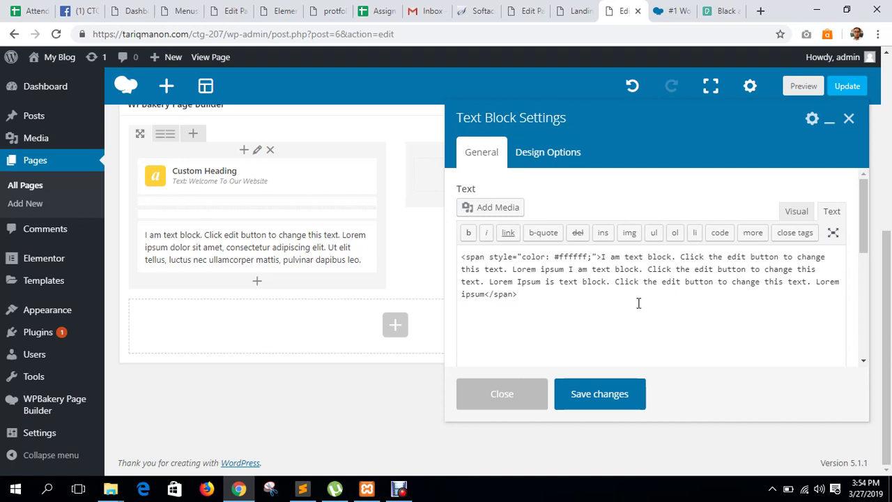
left_click(793, 211)
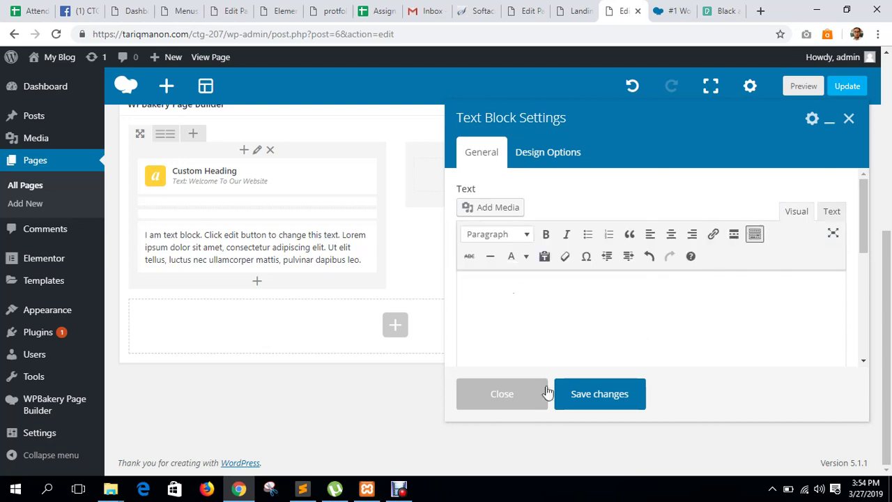
left_click(609, 396)
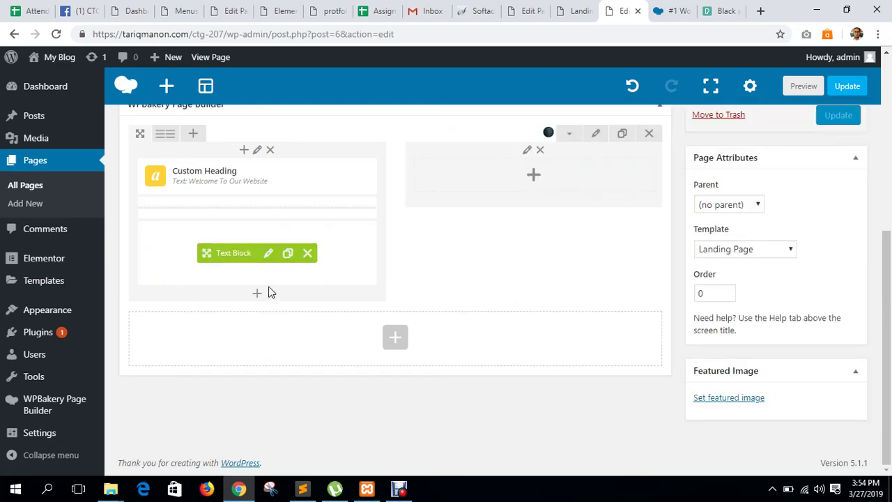
Add a Button element below the text block and label it 'Join Us'.
left_click(257, 296)
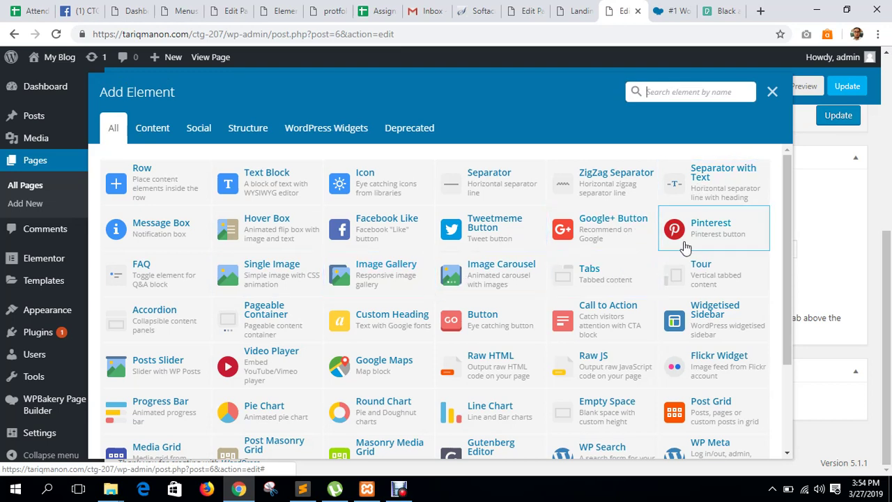
left_click(503, 332)
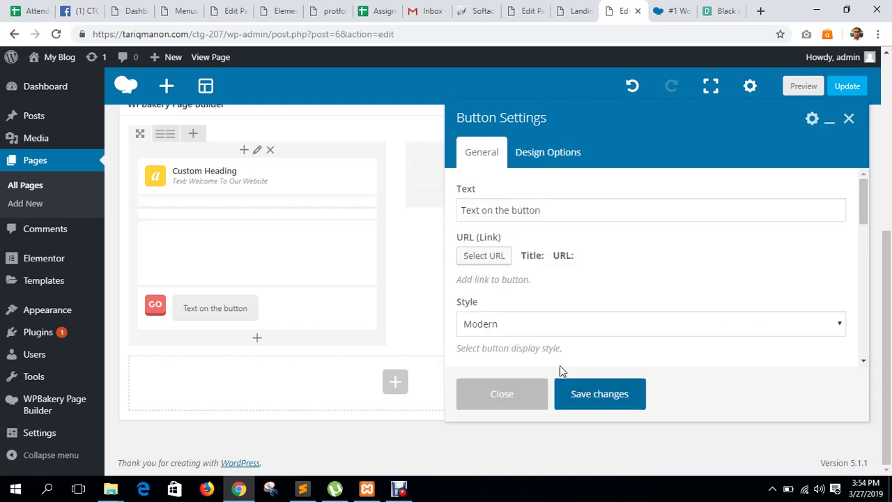
left_click(508, 210)
key("ctrl+a")
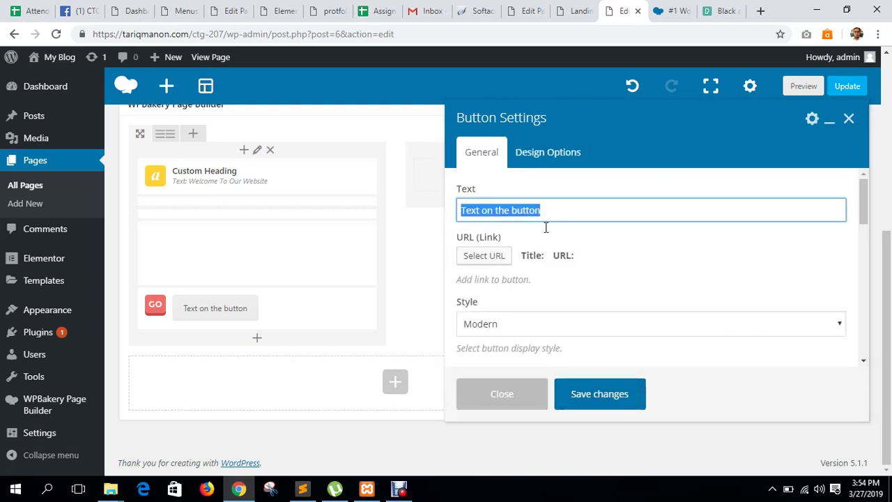
type("Join Us")
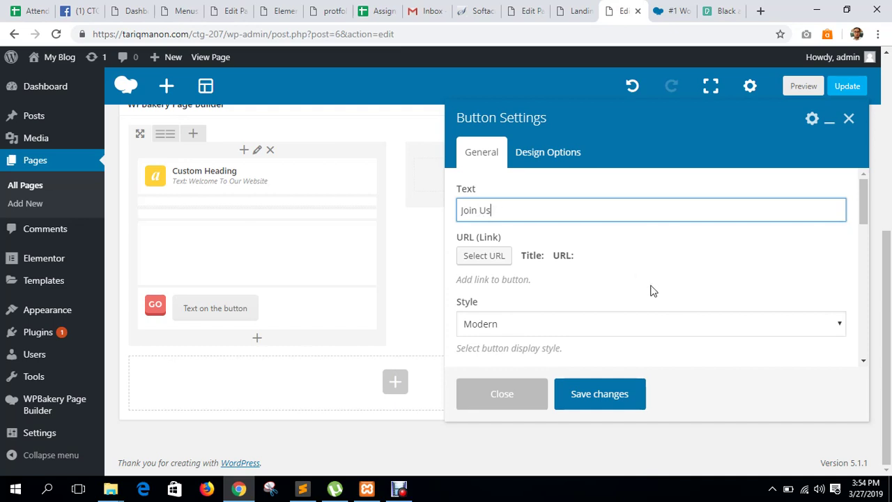
Set the button style to Custom with a red background.
scroll(641, 278, "down", 1)
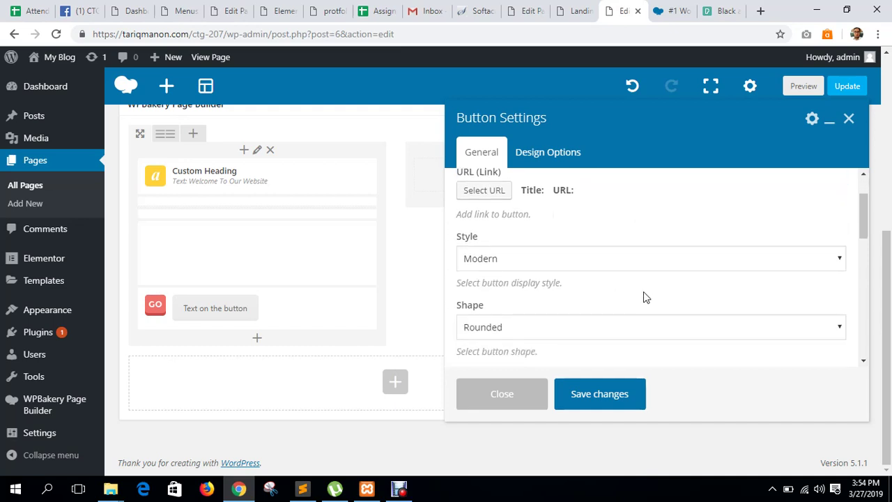
left_click(537, 262)
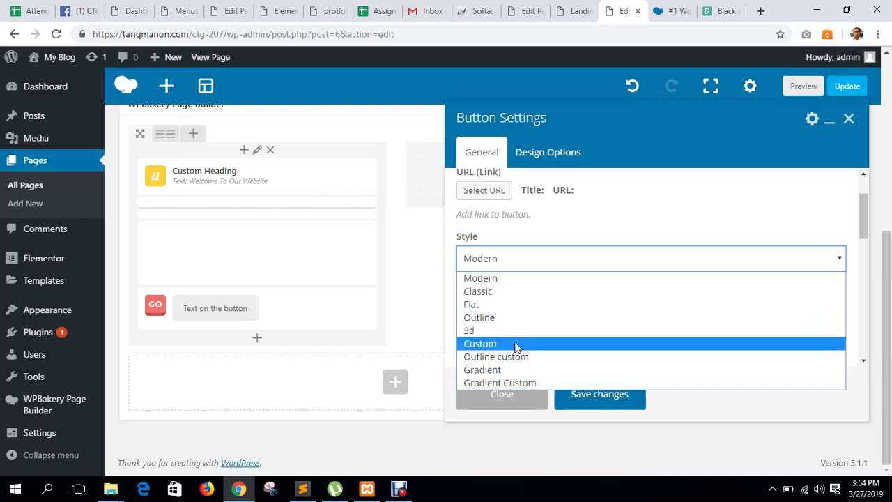
left_click(513, 342)
scroll(582, 249, "down", 1)
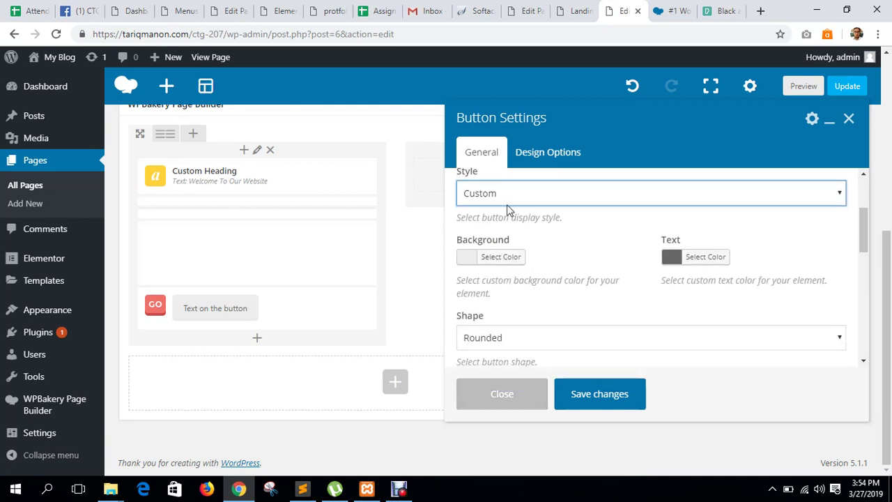
left_click(510, 259)
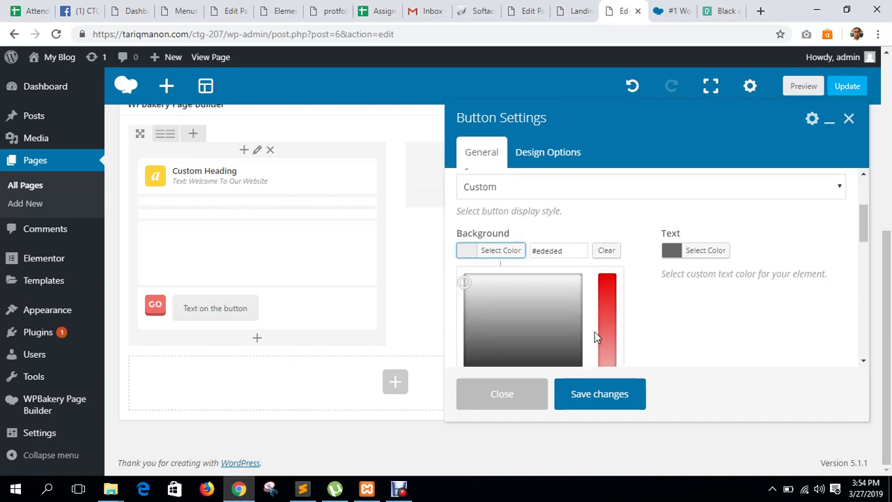
scroll(594, 336, "down", 2)
left_click(501, 275)
left_click(701, 258)
Make the button text white, keeping the Rounded shape and Normal size.
scroll(703, 259, "up", 1)
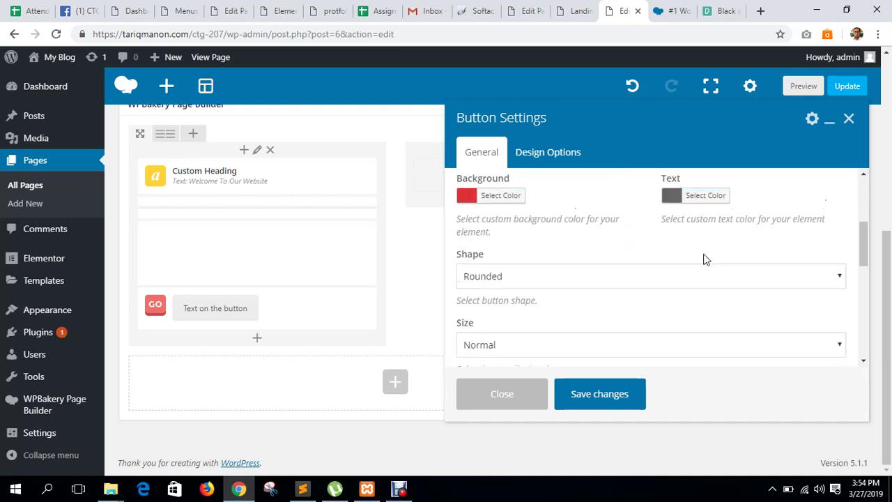
left_click(692, 195)
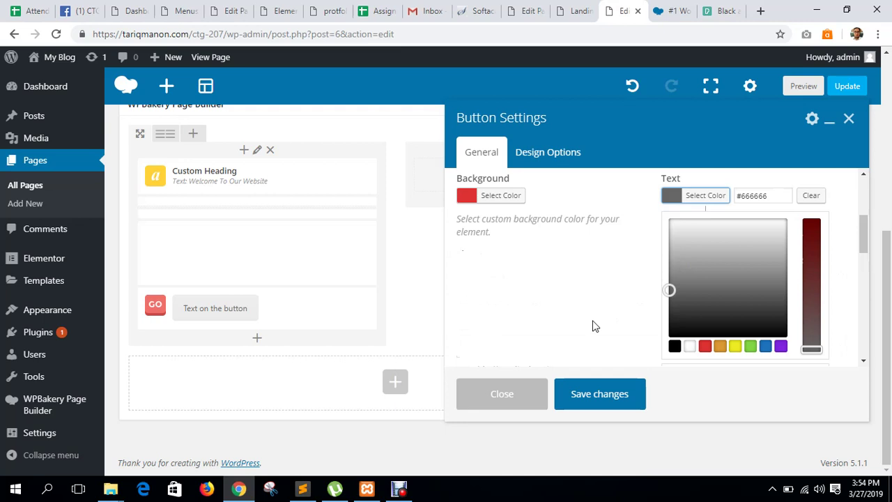
left_click(689, 349)
left_click(618, 238)
scroll(620, 238, "up", 1)
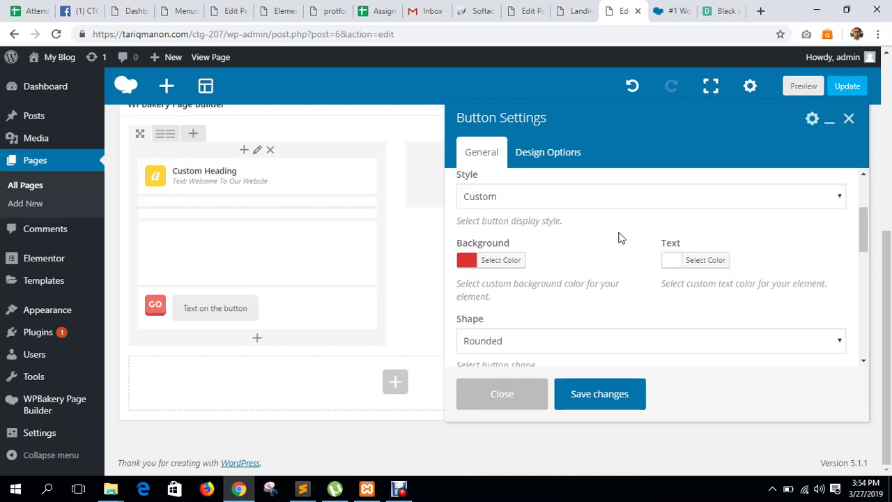
scroll(618, 238, "down", 1)
left_click(531, 282)
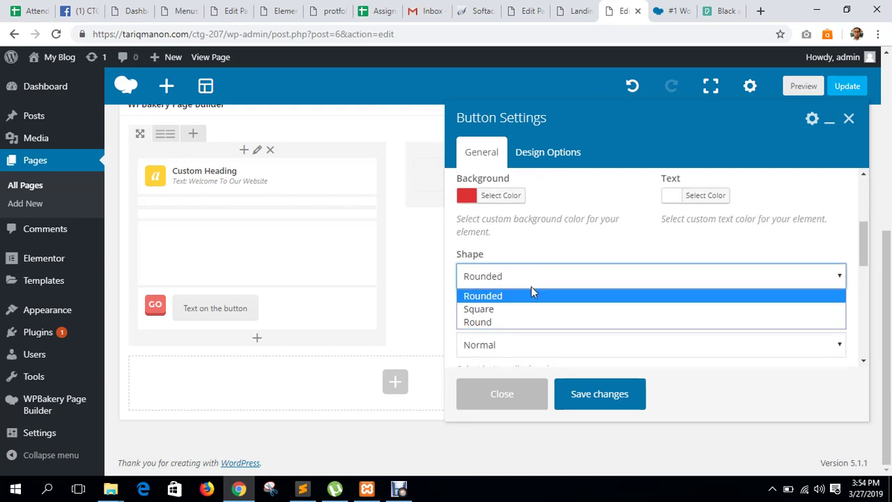
left_click(494, 297)
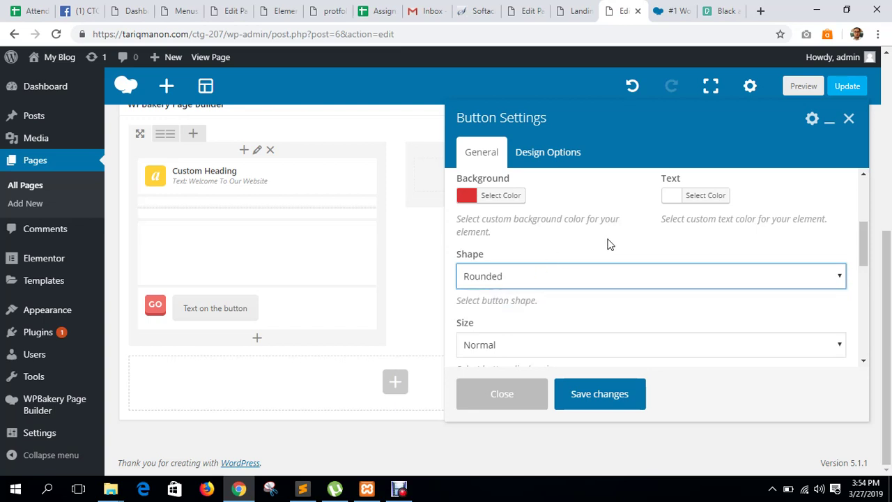
scroll(608, 243, "down", 2)
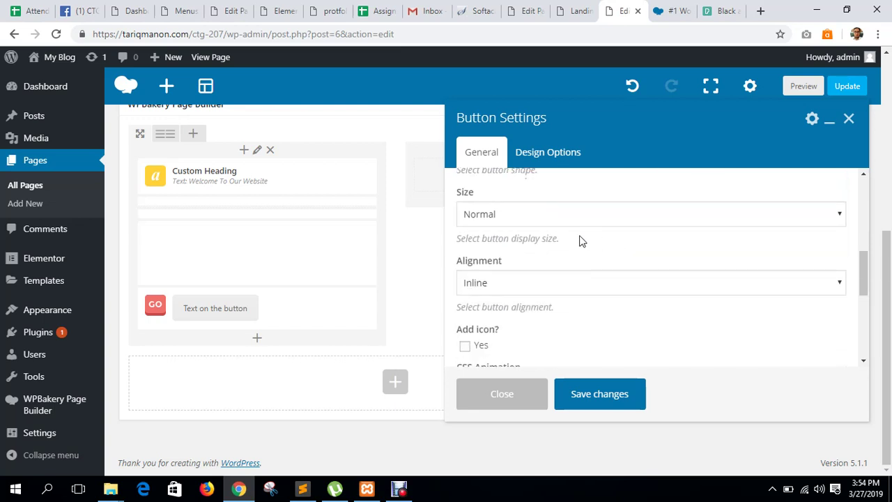
left_click(532, 222)
left_click(481, 260)
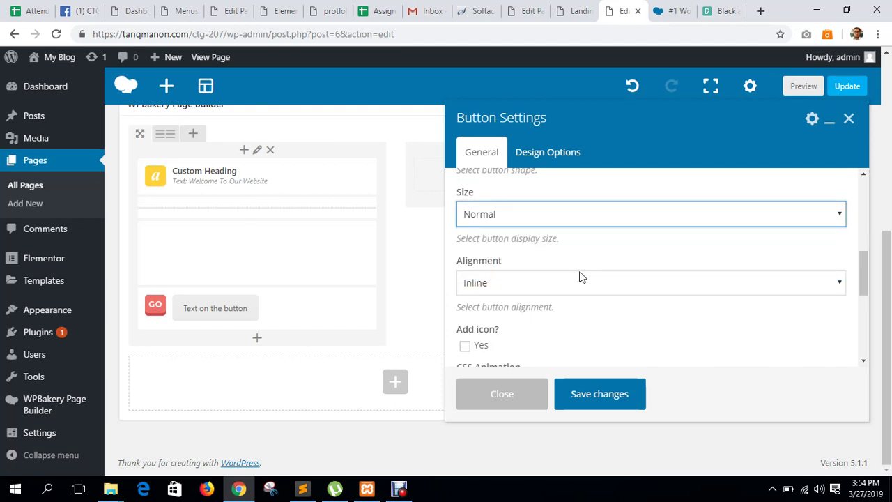
Add an icon to the button, aligned Right, from the Font Awesome library.
scroll(559, 309, "down", 1)
left_click(464, 280)
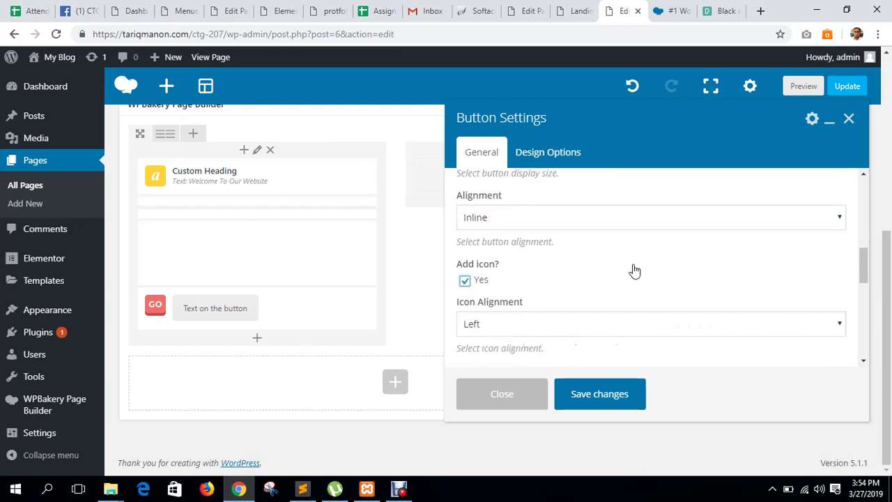
scroll(606, 279, "down", 1)
left_click(541, 259)
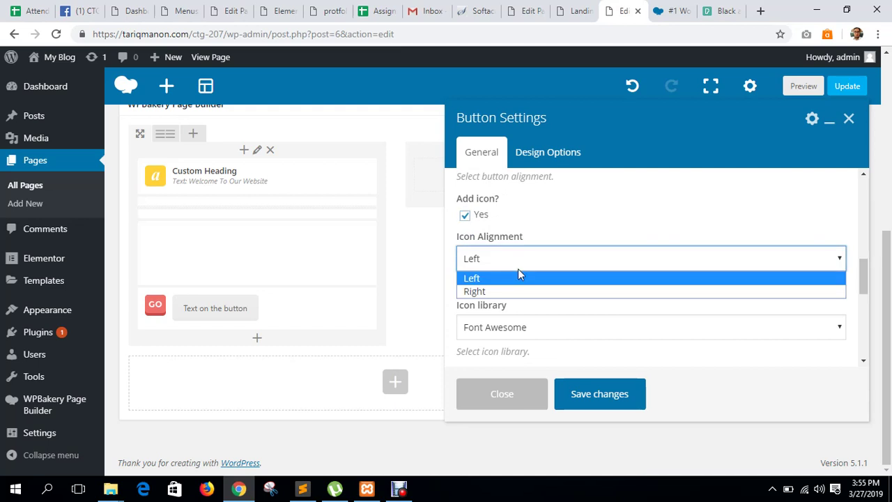
left_click(497, 293)
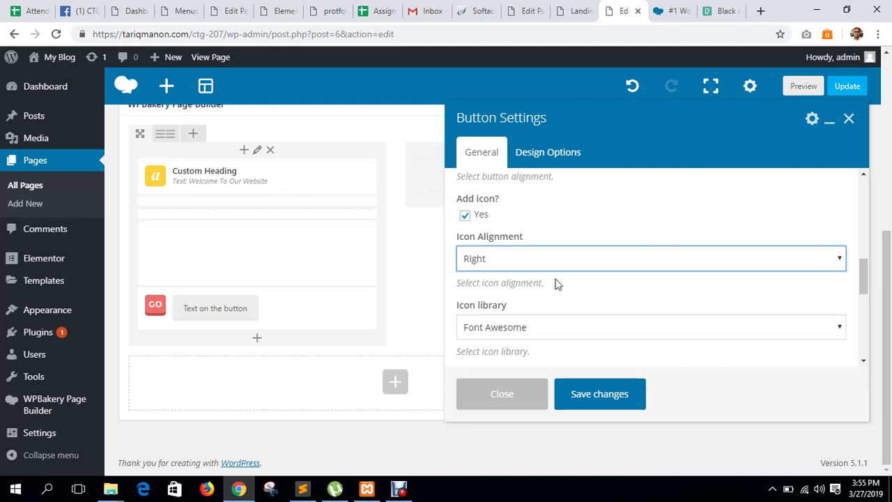
scroll(608, 263, "down", 2)
left_click(512, 199)
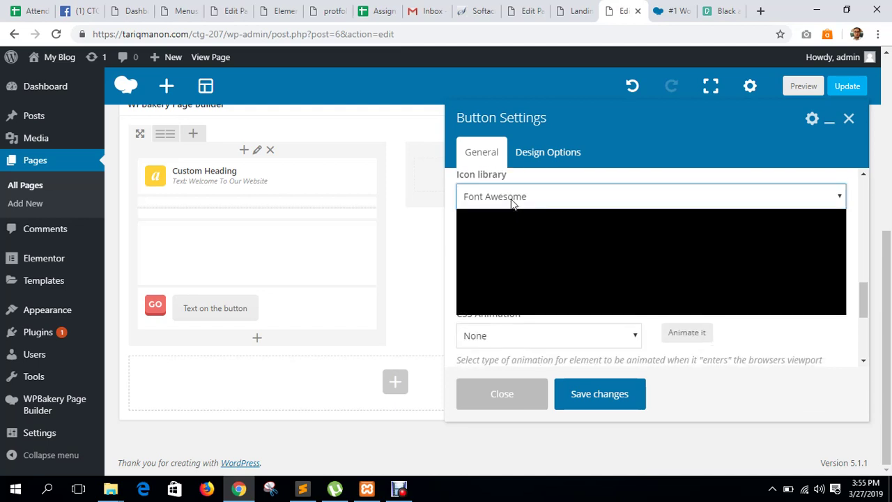
left_click(509, 213)
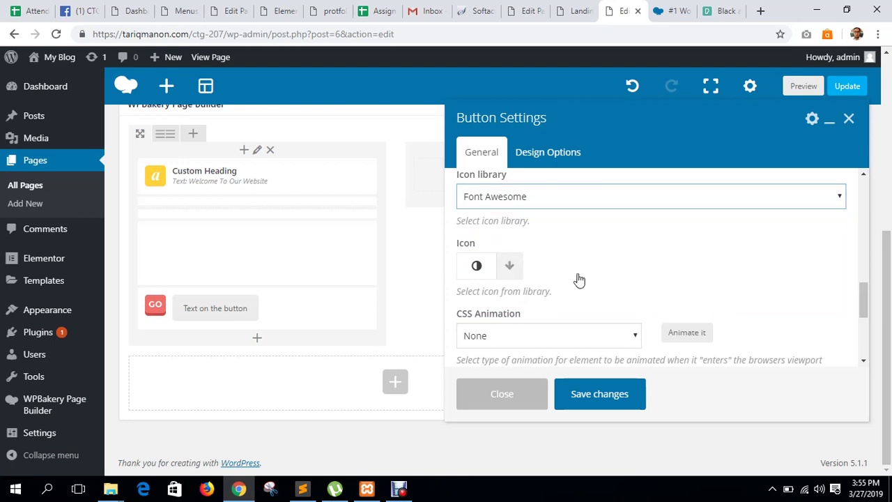
Browse the icon grid for a right-arrow icon and save the Join Us button.
left_click(511, 269)
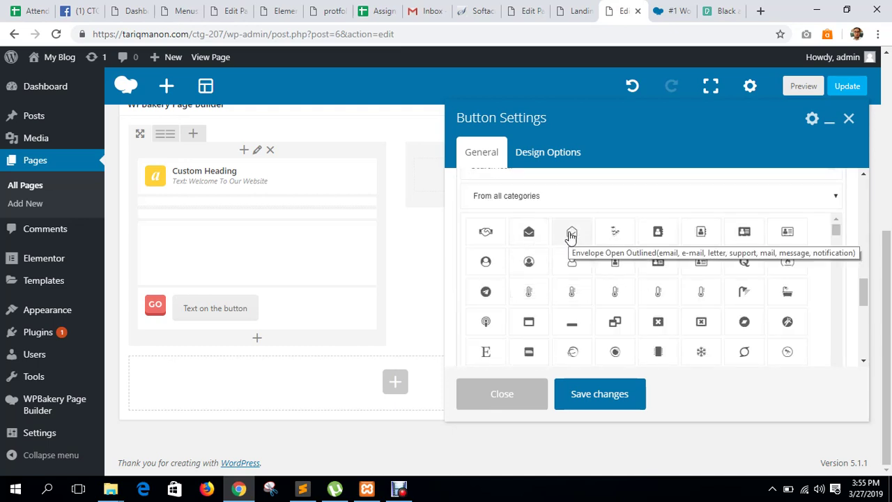
scroll(648, 295, "down", 5)
scroll(646, 294, "down", 15)
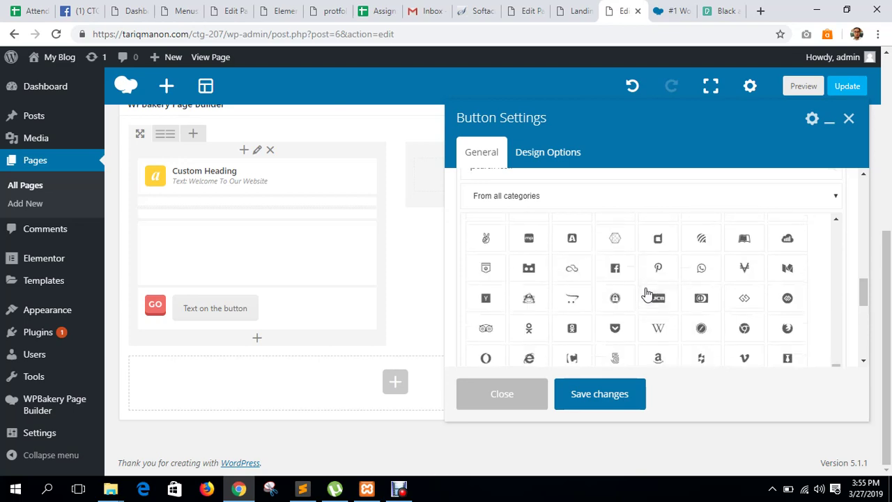
scroll(646, 295, "down", 5)
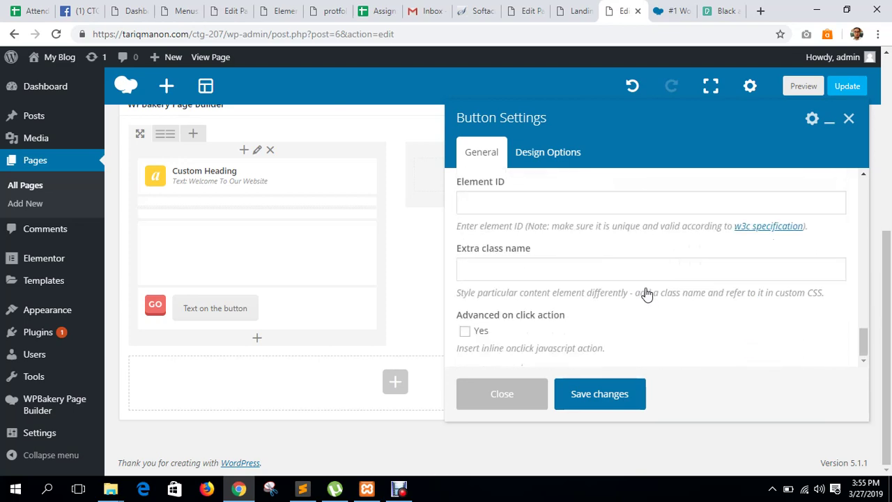
scroll(647, 294, "up", 20)
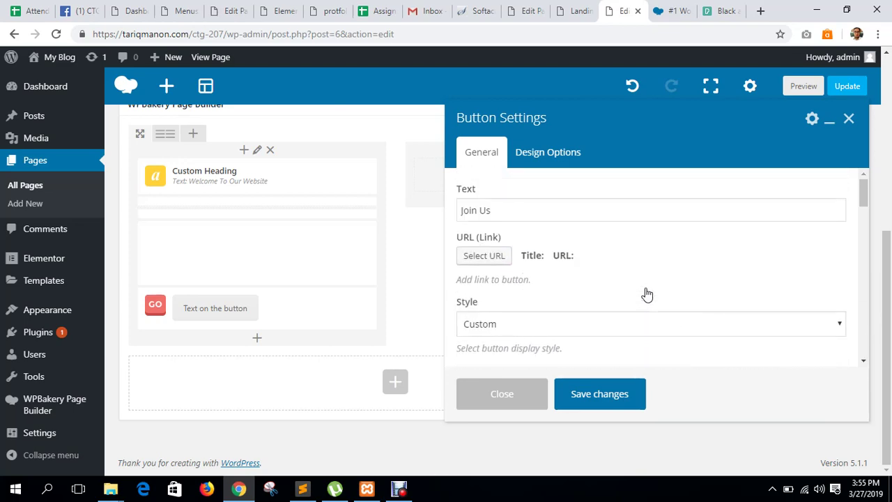
scroll(622, 288, "down", 5)
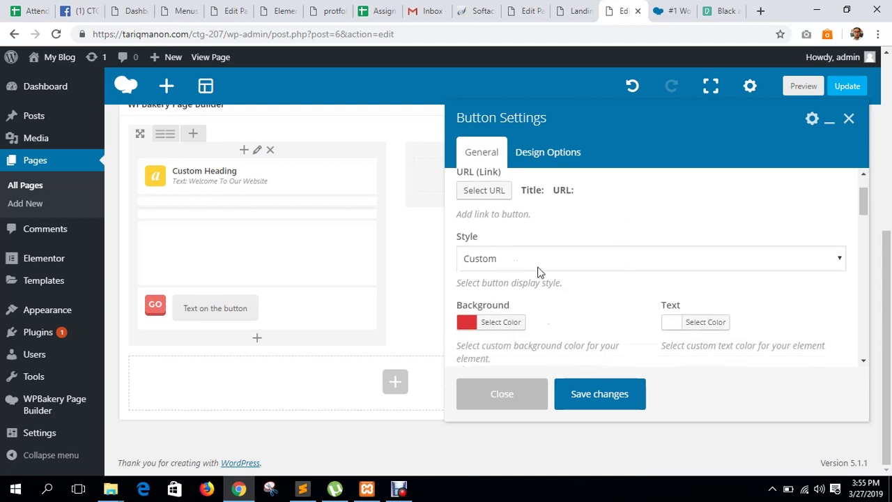
scroll(582, 285, "down", 3)
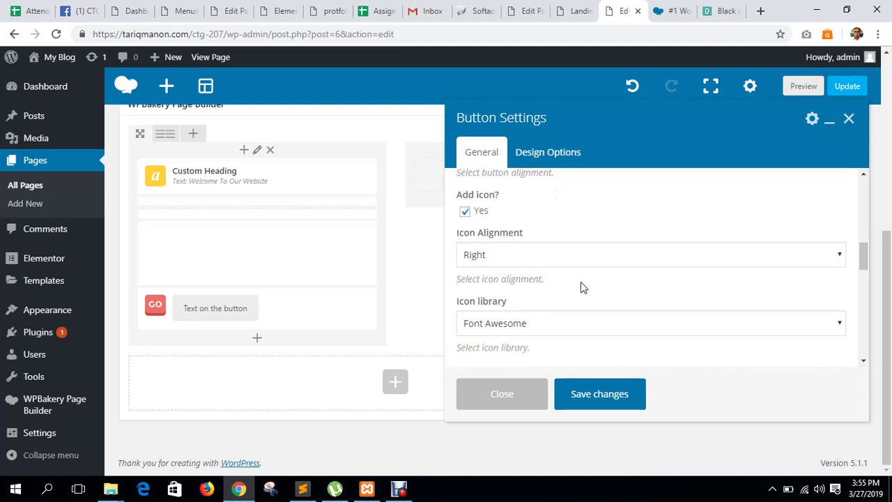
scroll(581, 288, "down", 5)
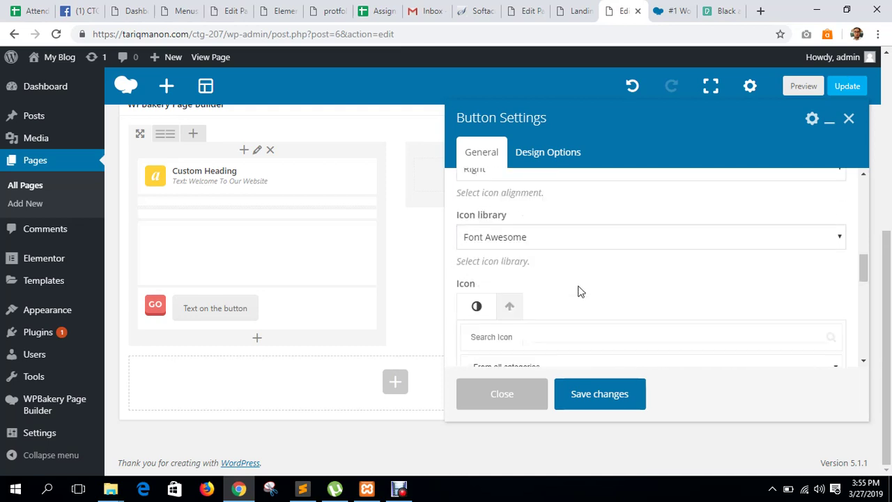
scroll(633, 311, "down", 10)
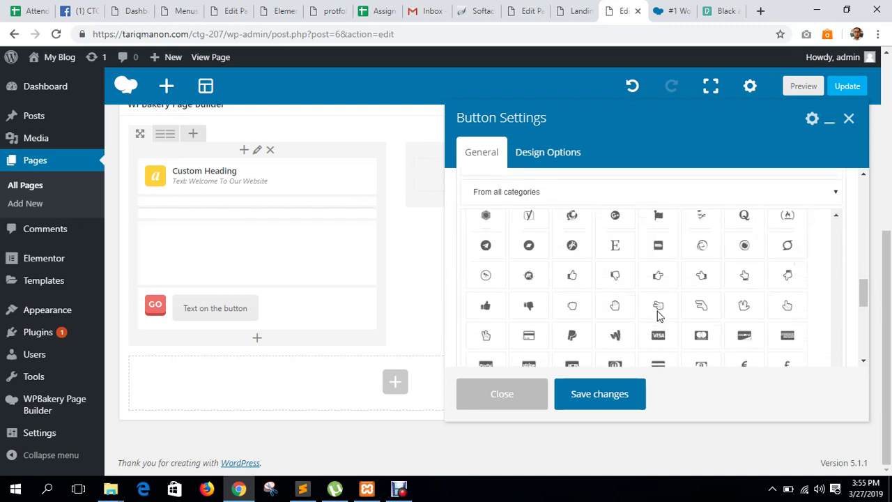
scroll(658, 316, "up", 5)
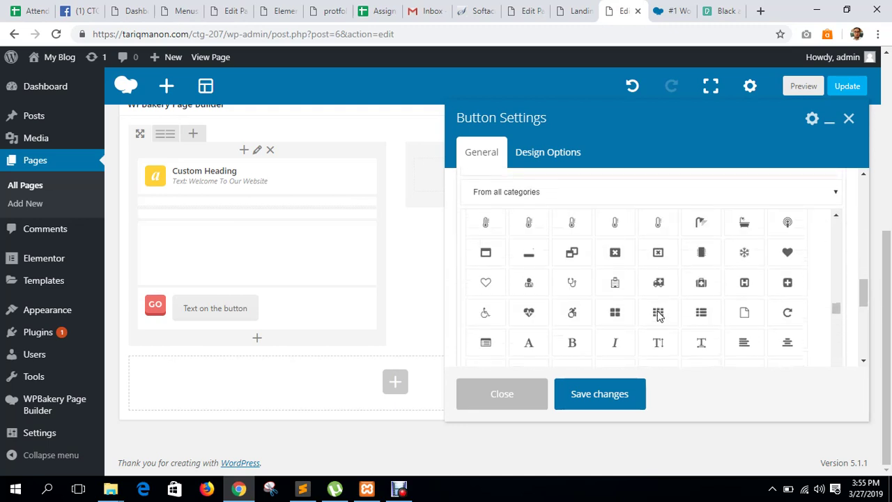
scroll(658, 315, "down", 3)
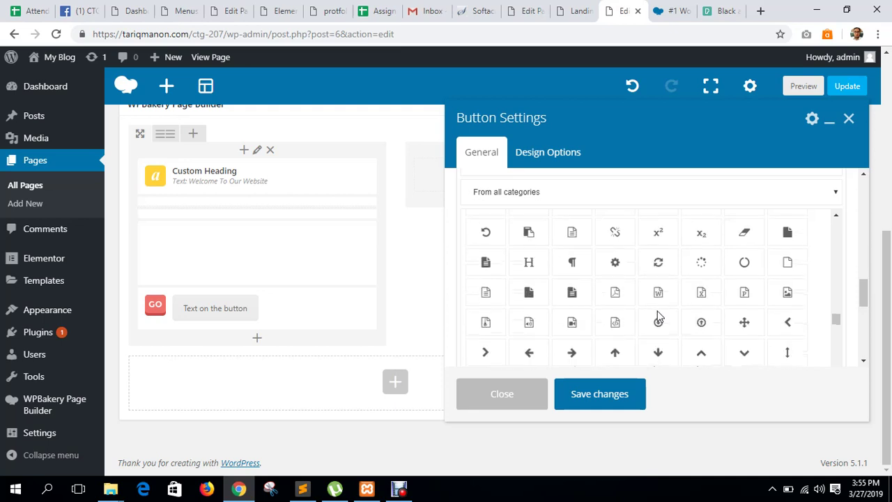
scroll(634, 272, "down", 5)
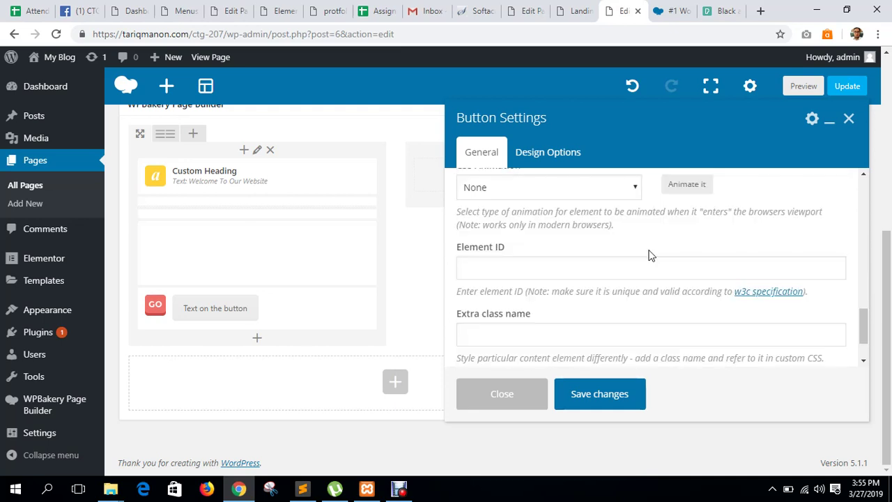
scroll(648, 255, "up", 3)
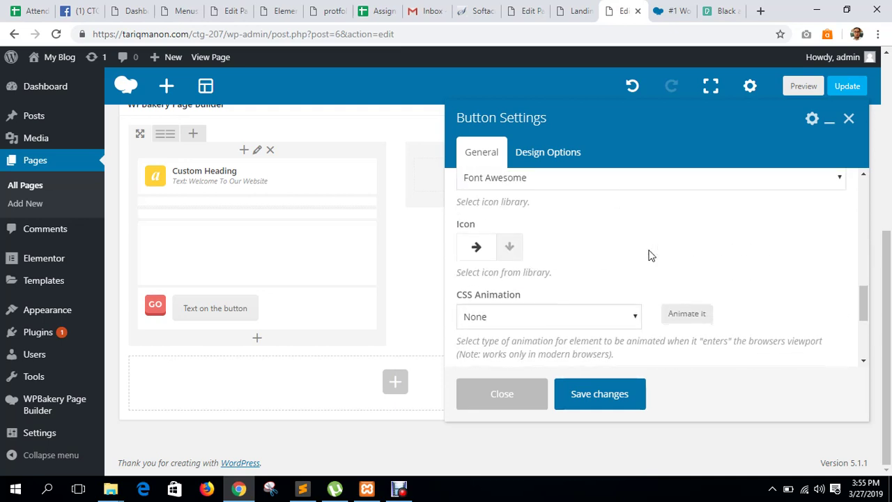
scroll(641, 279, "down", 3)
left_click(608, 385)
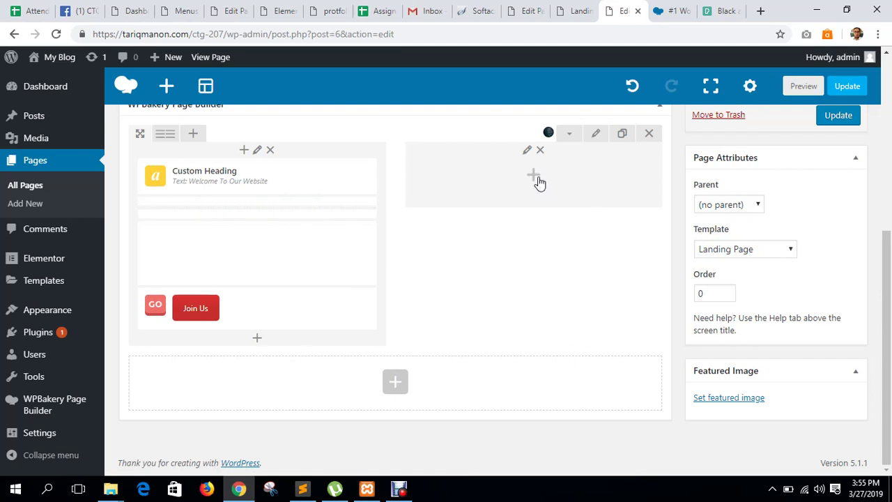
Reopen the Join Us button's settings and save them again.
mouse_move(179, 319)
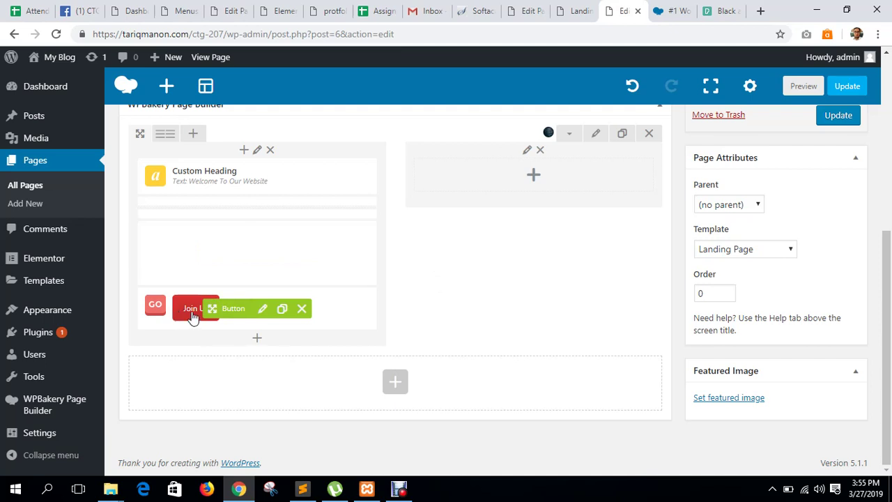
left_click(262, 309)
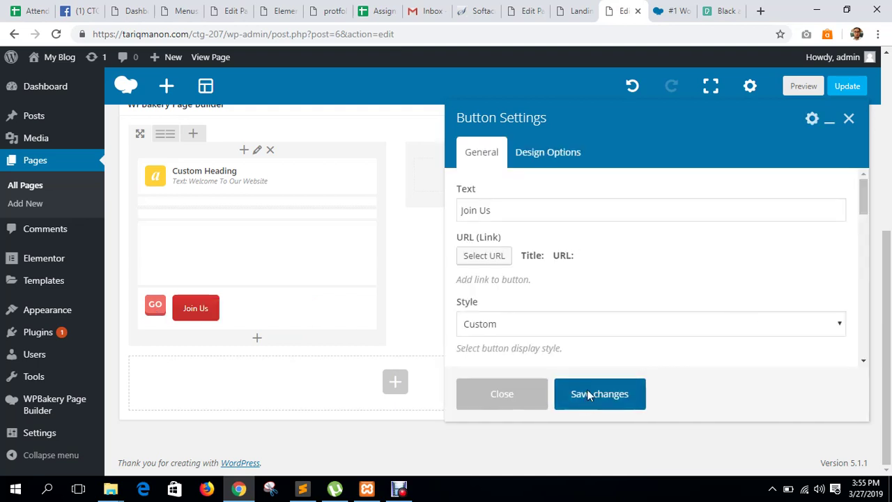
left_click(591, 395)
Add a Single Image element to the empty right column.
left_click(533, 176)
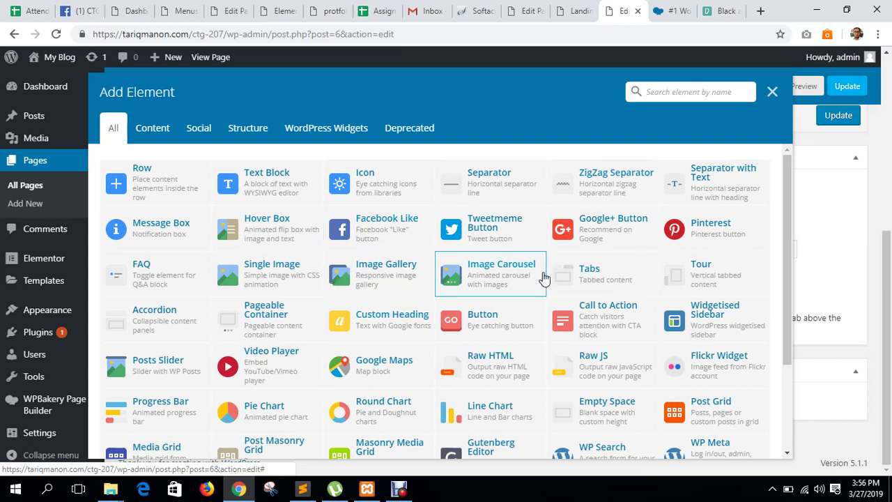
left_click(269, 285)
right_click(311, 293)
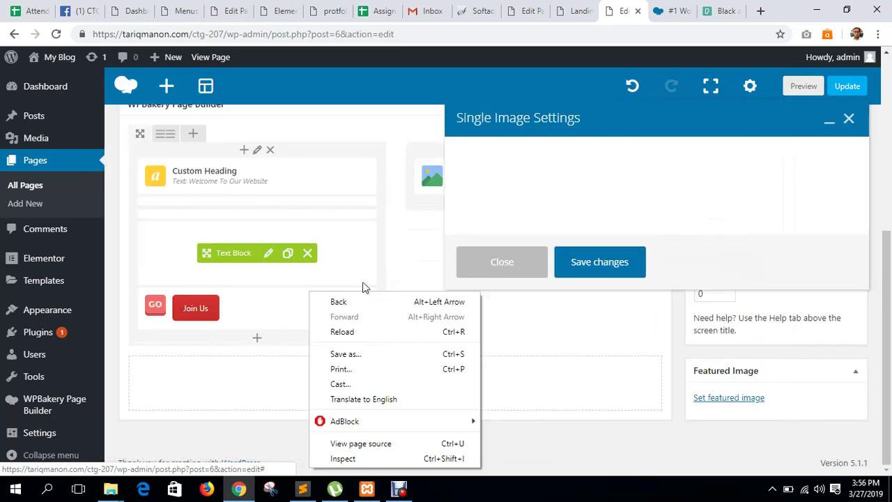
left_click(568, 230)
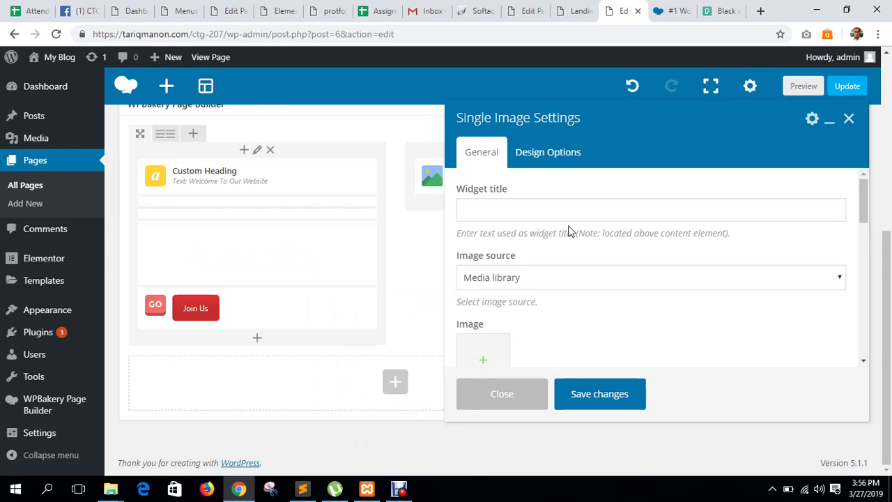
left_click(721, 12)
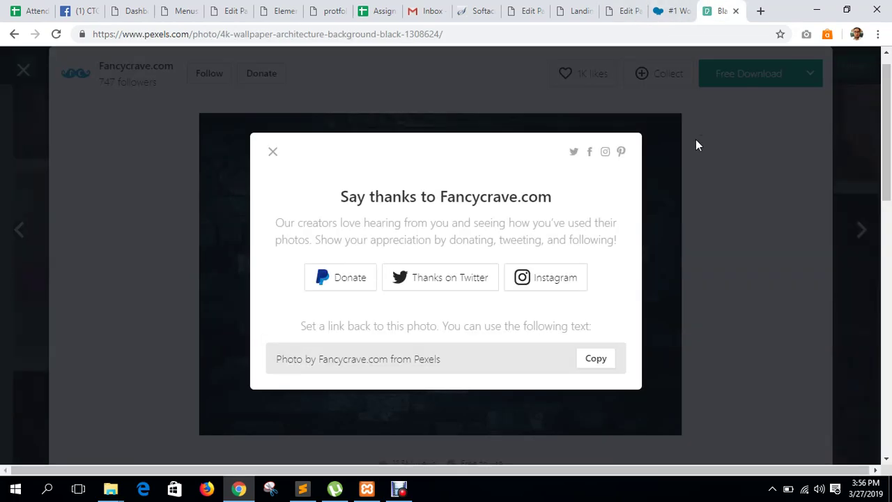
Close the Pexels pop-ups and search for 'mobile app' photos.
left_click(740, 169)
left_click(849, 81)
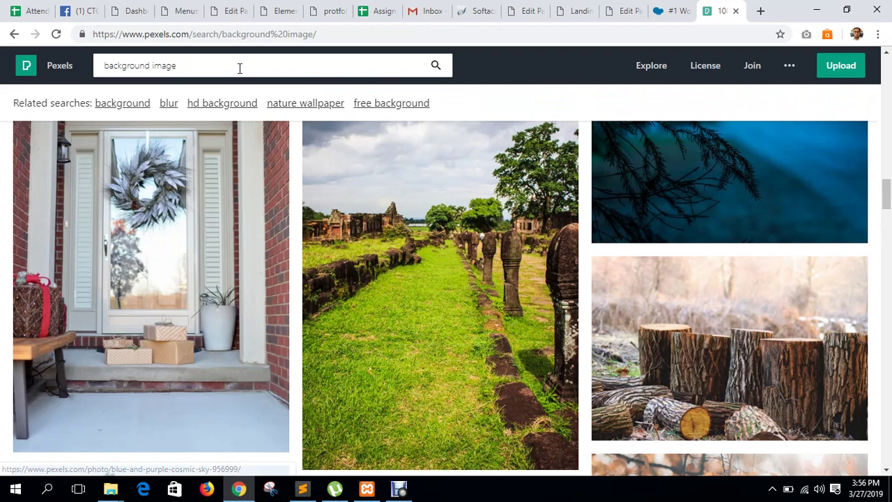
triple_click(239, 68)
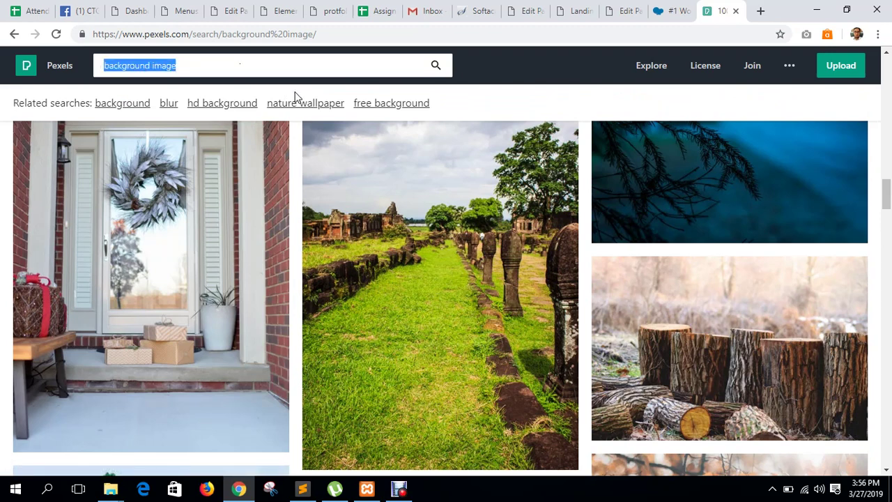
type("mobile app")
key("Return")
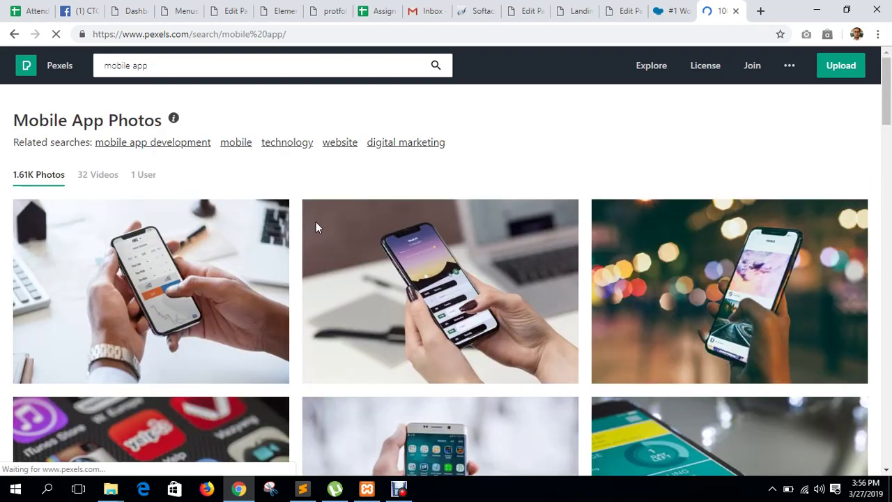
Open a hand-held phone photo and download it at Small size (640 x 426).
scroll(316, 223, "down", 3)
scroll(315, 227, "down", 10)
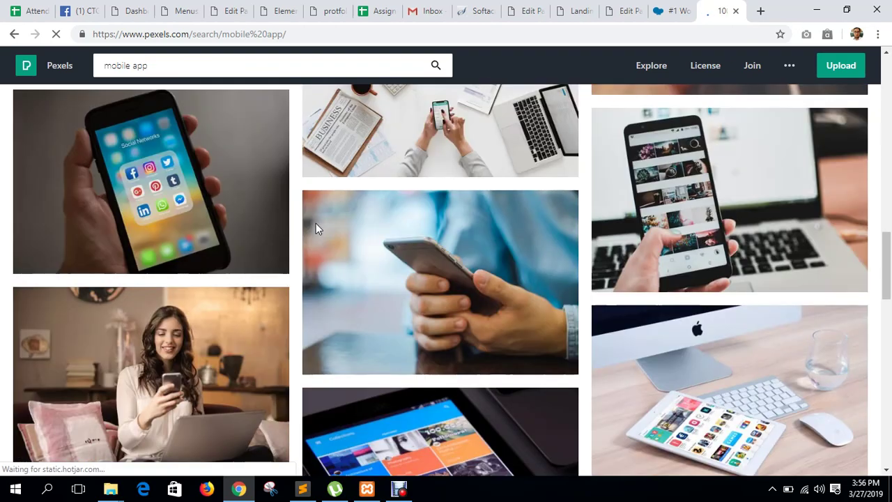
scroll(315, 228, "down", 10)
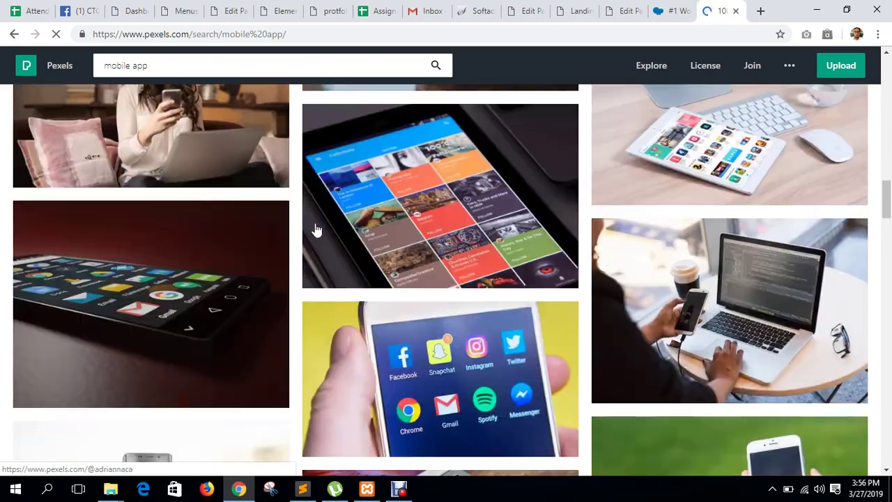
scroll(315, 228, "down", 10)
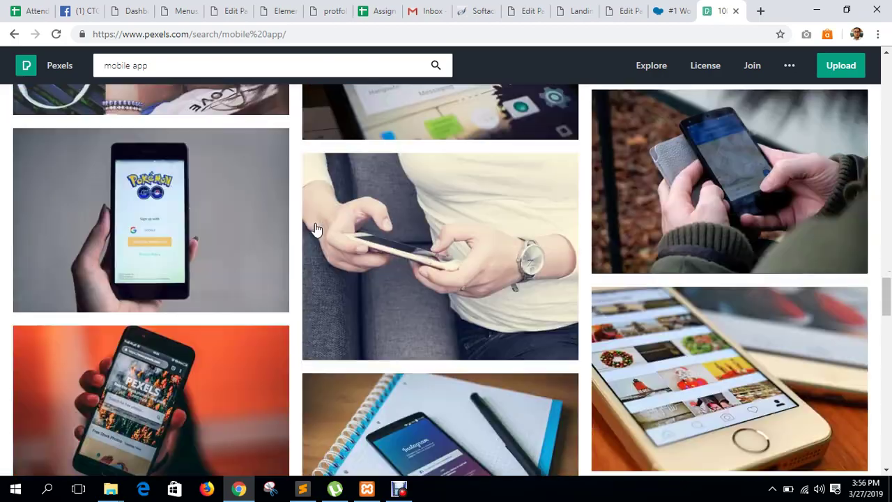
scroll(316, 229, "down", 10)
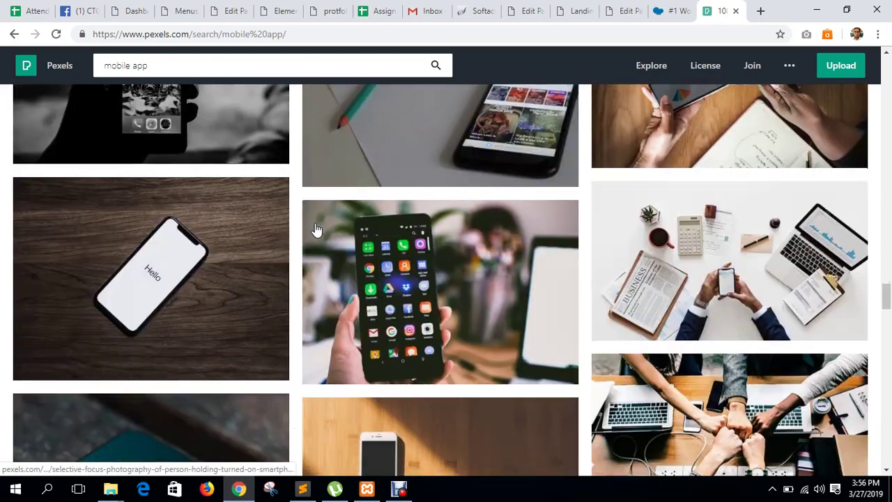
scroll(655, 259, "up", 5)
scroll(655, 259, "up", 5)
scroll(736, 331, "down", 2)
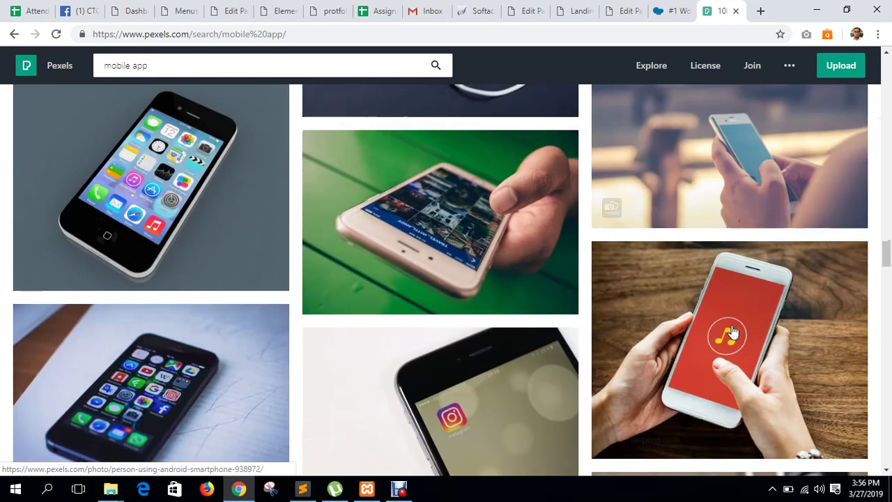
scroll(731, 334, "up", 15)
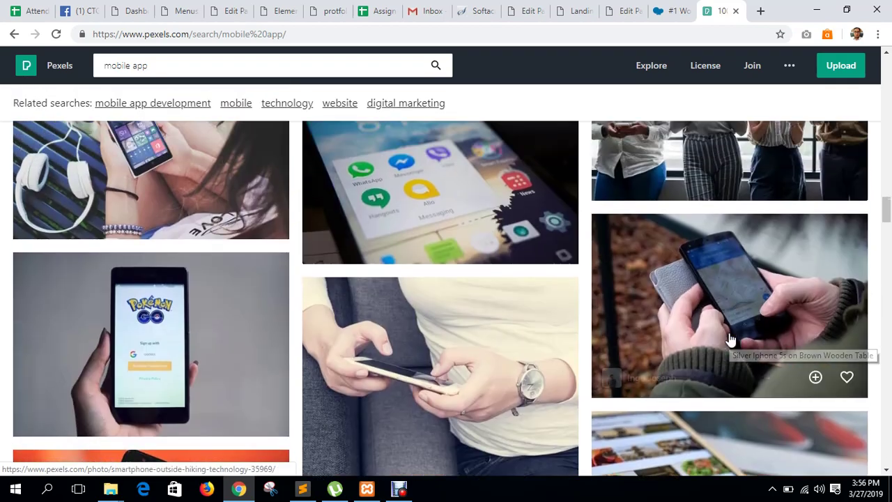
scroll(731, 340, "up", 3)
scroll(484, 369, "up", 8)
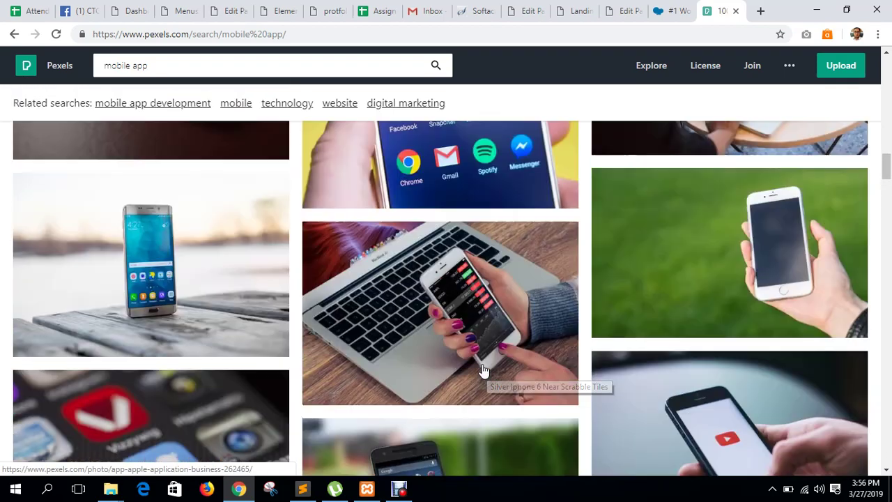
scroll(484, 366, "down", 7)
scroll(484, 367, "down", 15)
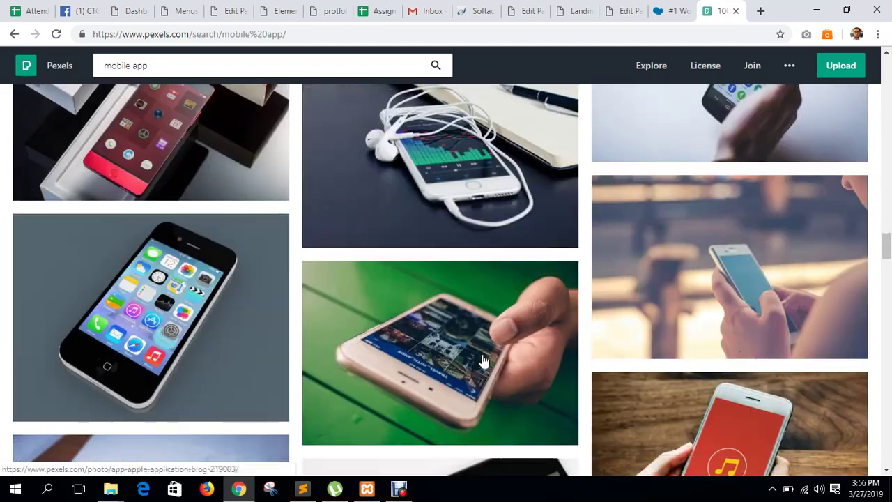
scroll(484, 361, "down", 5)
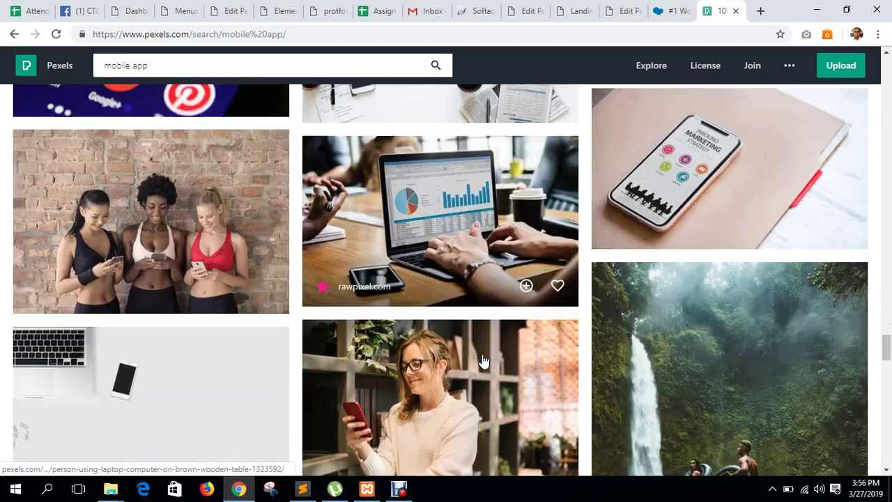
scroll(484, 361, "up", 8)
scroll(484, 361, "up", 8)
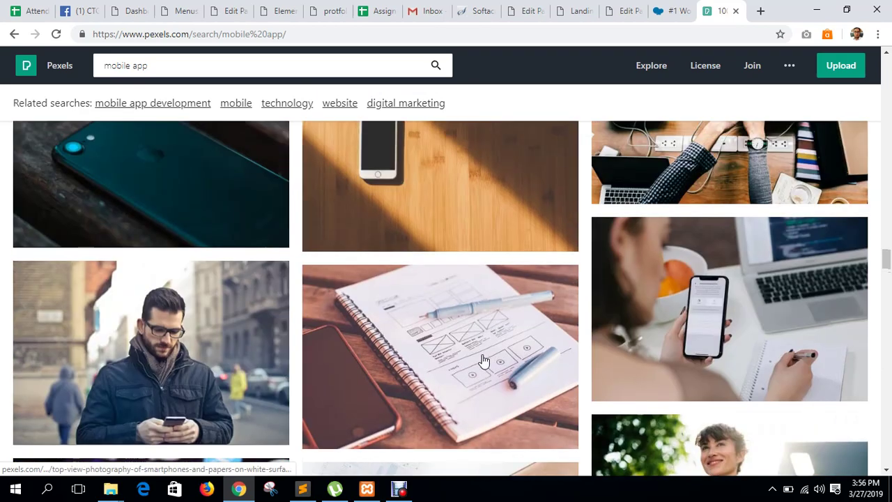
scroll(430, 358, "down", 2)
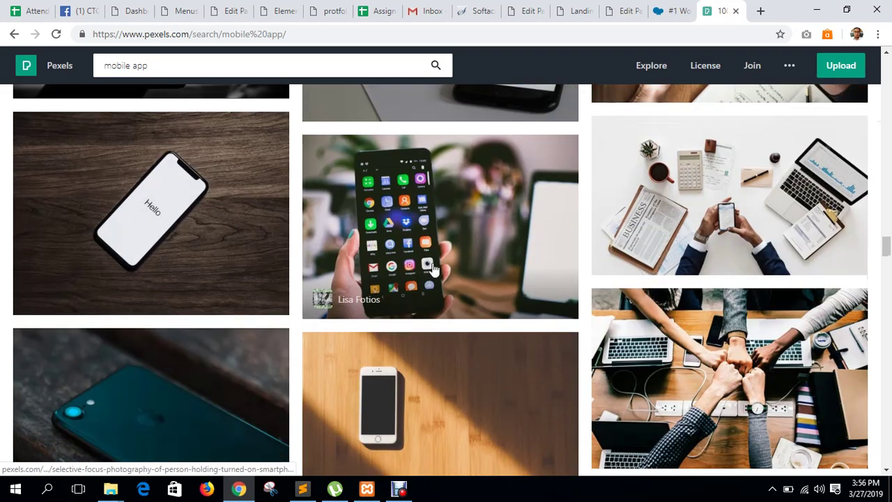
left_click(429, 265)
left_click(810, 73)
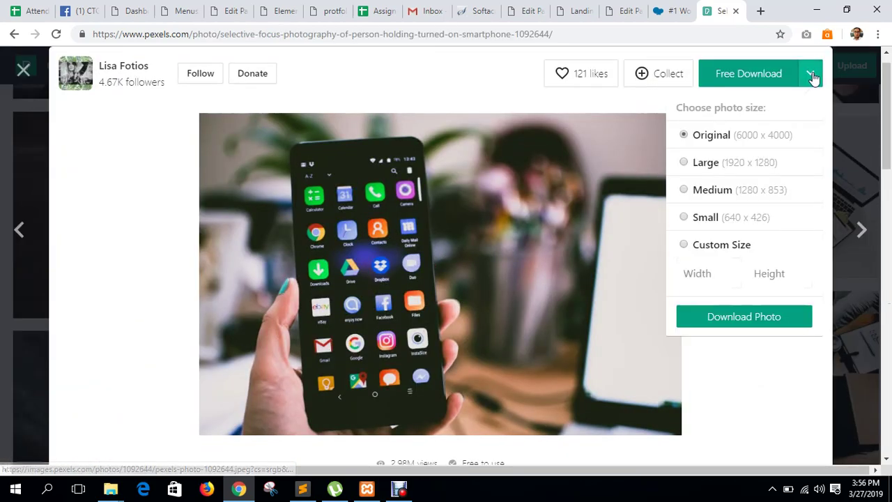
left_click(711, 219)
left_click(750, 322)
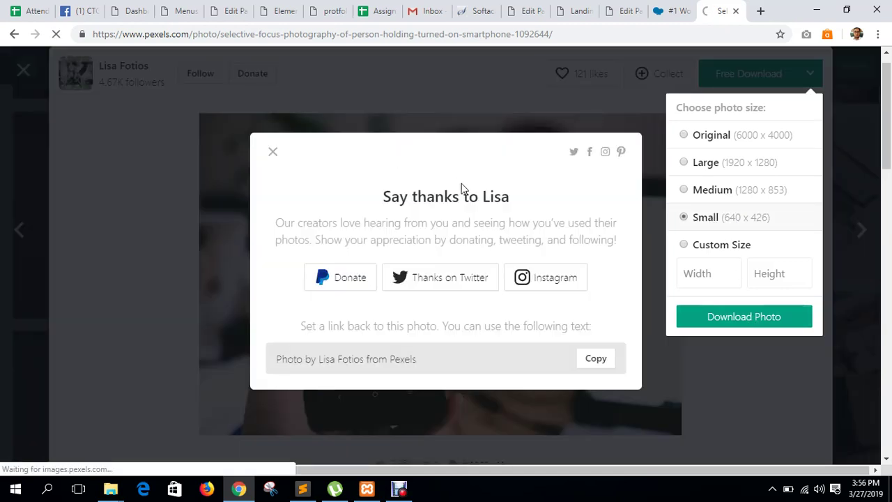
Back in the Single Image settings, try External link as the image source.
left_click(536, 9)
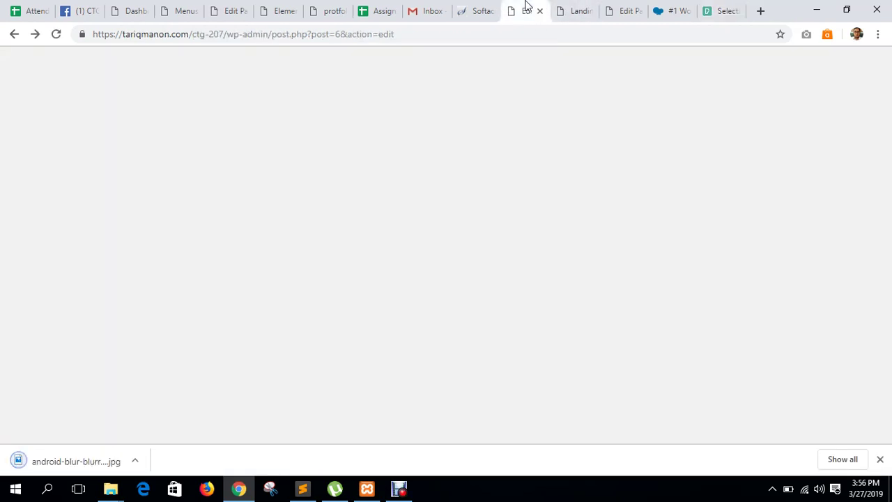
scroll(534, 251, "down", 4)
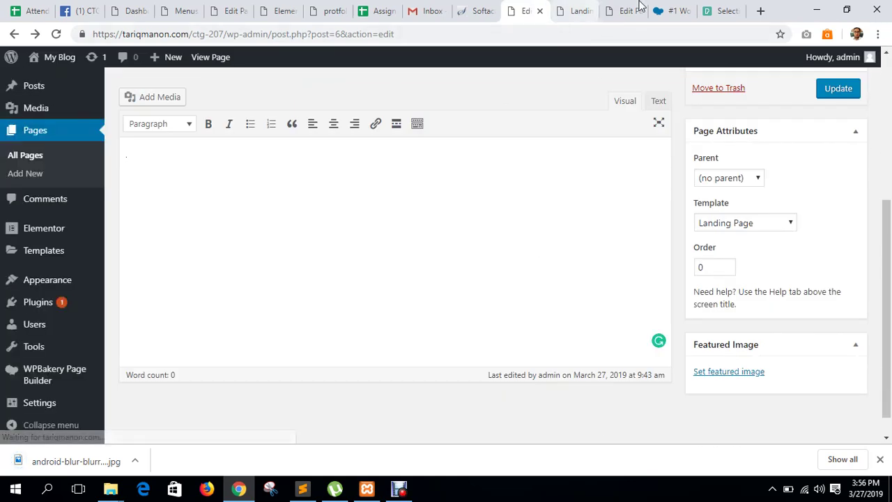
left_click(622, 10)
scroll(537, 313, "down", 1)
scroll(548, 273, "up", 1)
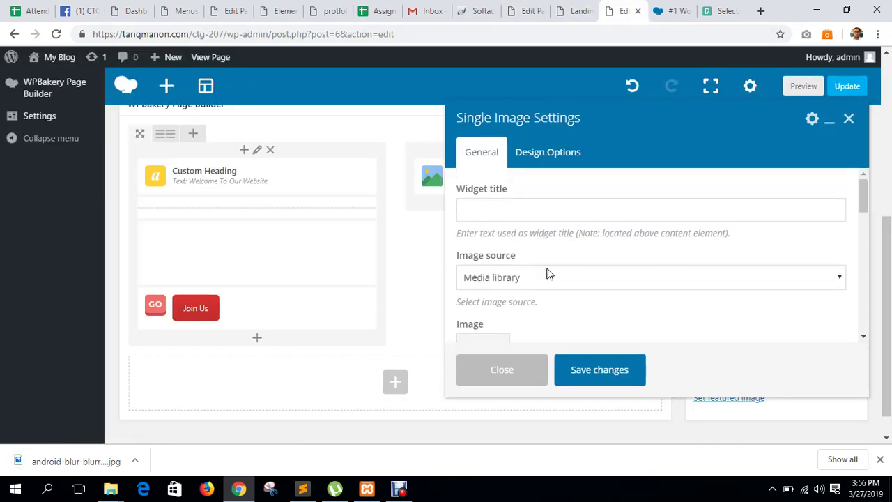
left_click(535, 284)
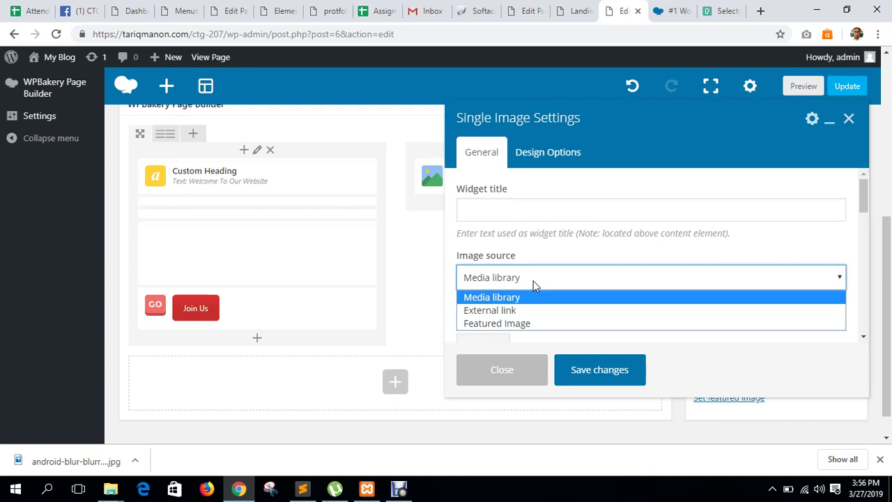
left_click(507, 310)
scroll(511, 313, "down", 1)
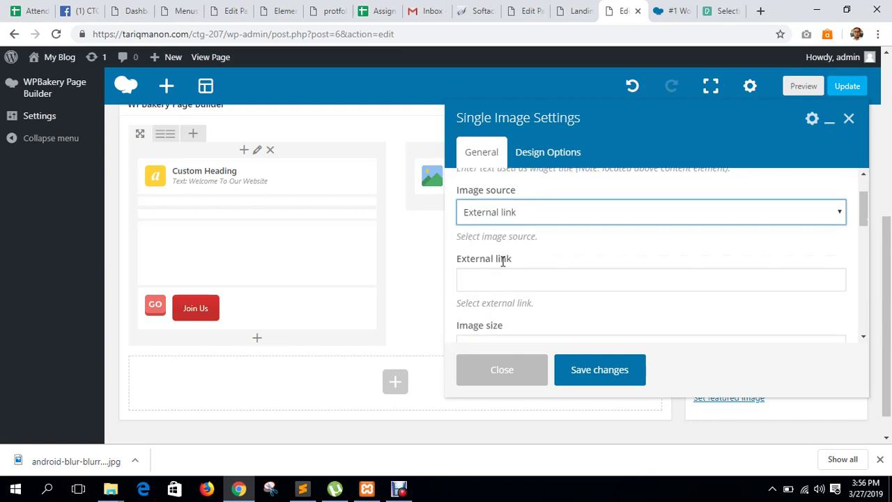
left_click(497, 281)
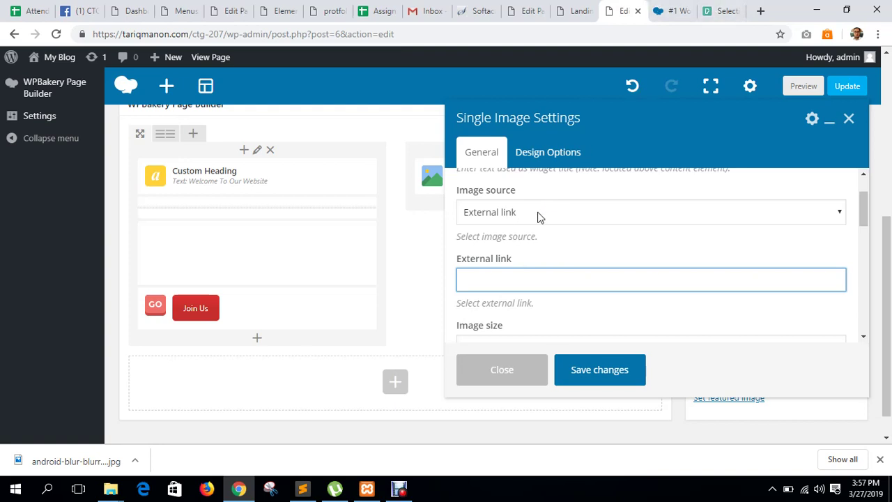
Switch the image source to Media library and upload the phone photo as the image.
left_click(541, 213)
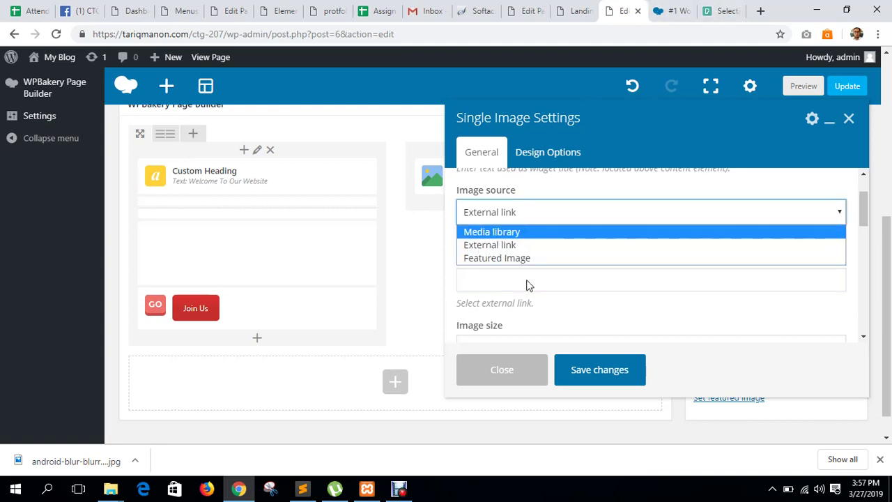
left_click(502, 232)
left_click(586, 303)
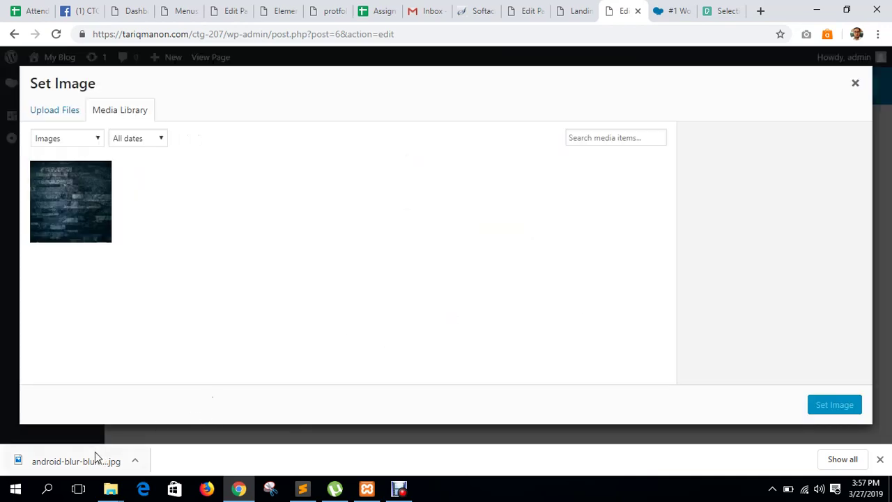
left_click_drag(95, 451, 283, 263)
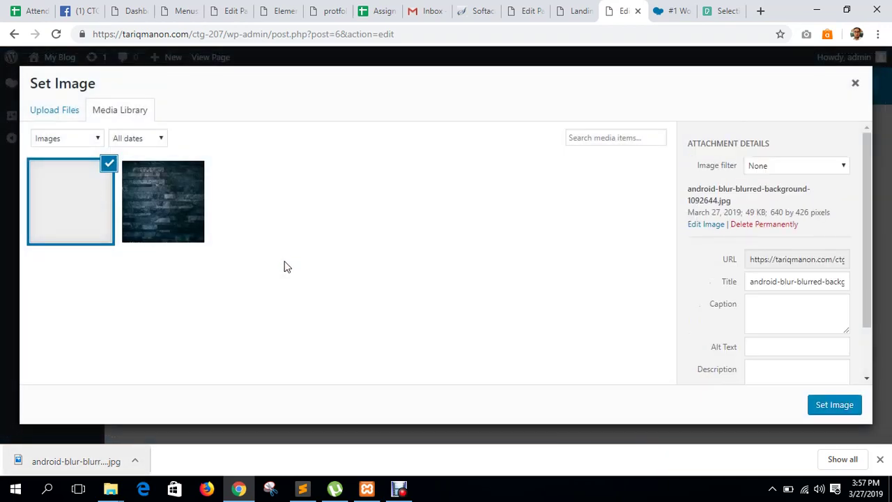
left_click(833, 411)
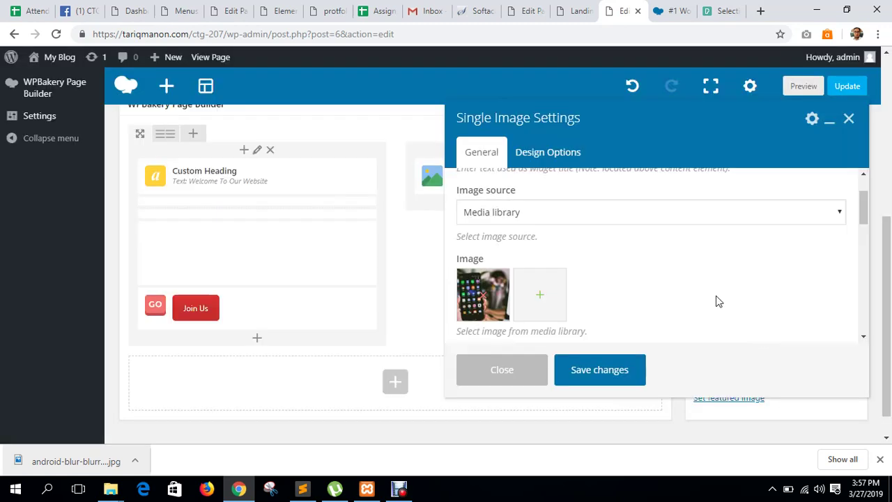
scroll(716, 300, "down", 3)
scroll(562, 251, "up", 1)
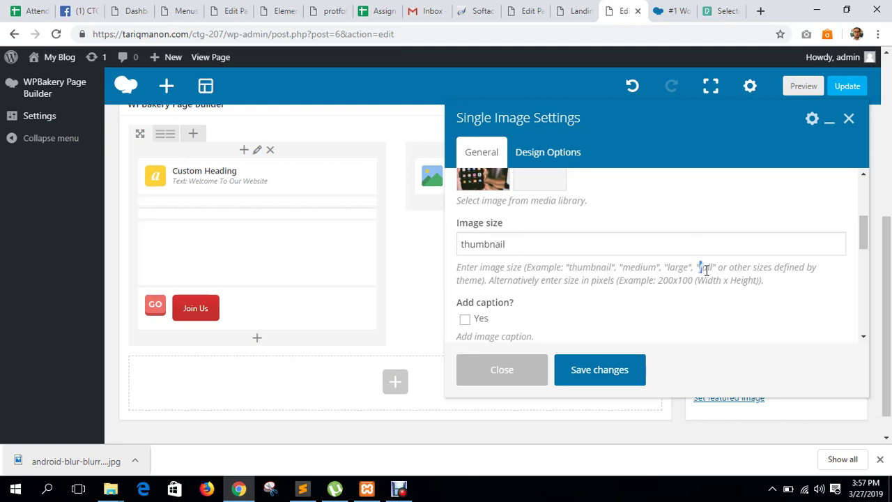
Change the image size from thumbnail to 'full'.
left_click_drag(706, 270, 713, 270)
key("ctrl+c")
left_click(514, 239)
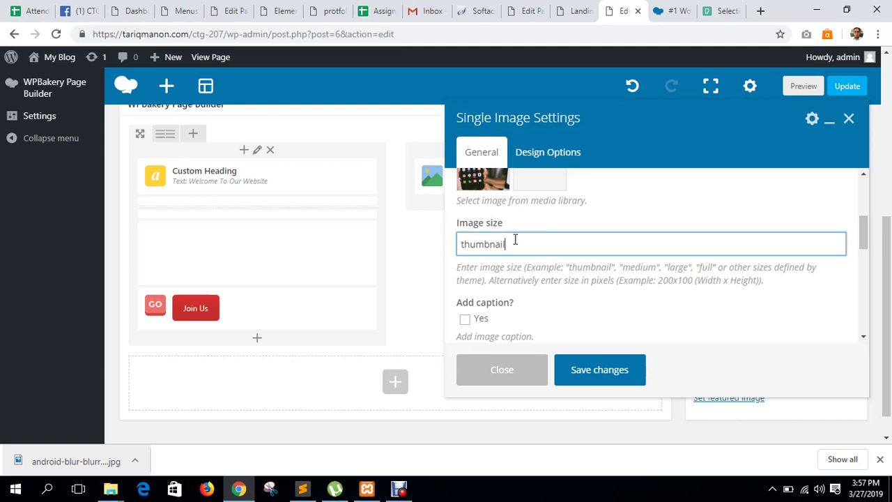
key("ctrl+a")
key("ctrl+v")
left_click(706, 304)
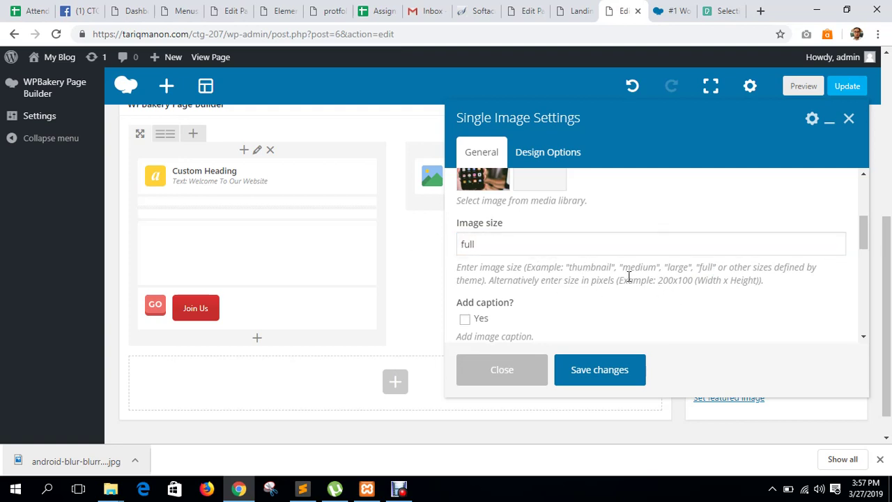
left_click_drag(629, 276, 763, 279)
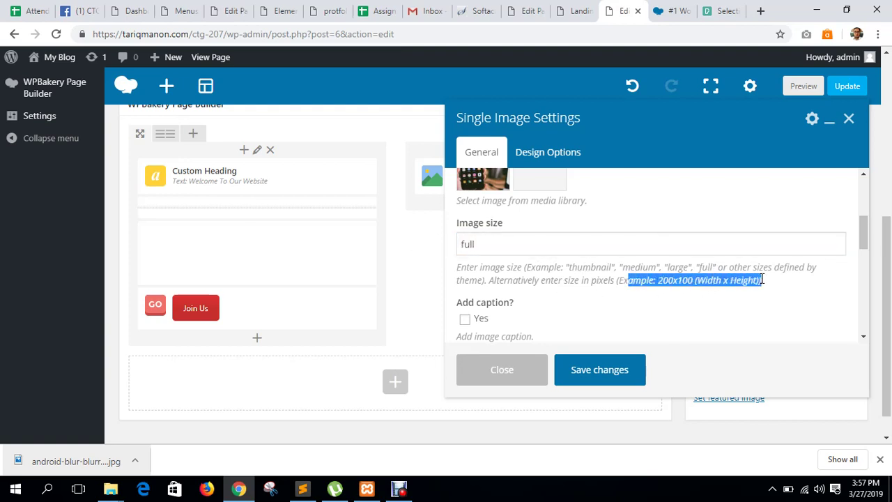
left_click(800, 316)
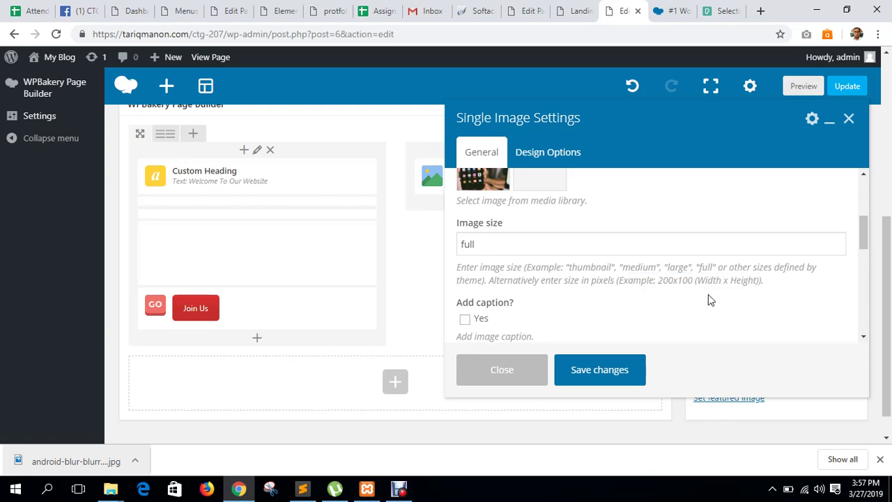
Center the image alignment and leave the on-click action as none.
scroll(708, 294, "down", 2)
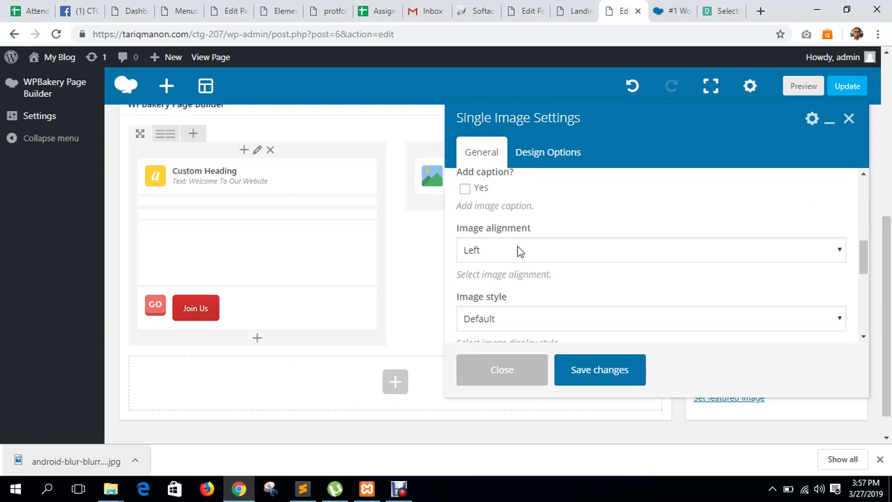
left_click(518, 251)
left_click(481, 296)
scroll(585, 282, "down", 2)
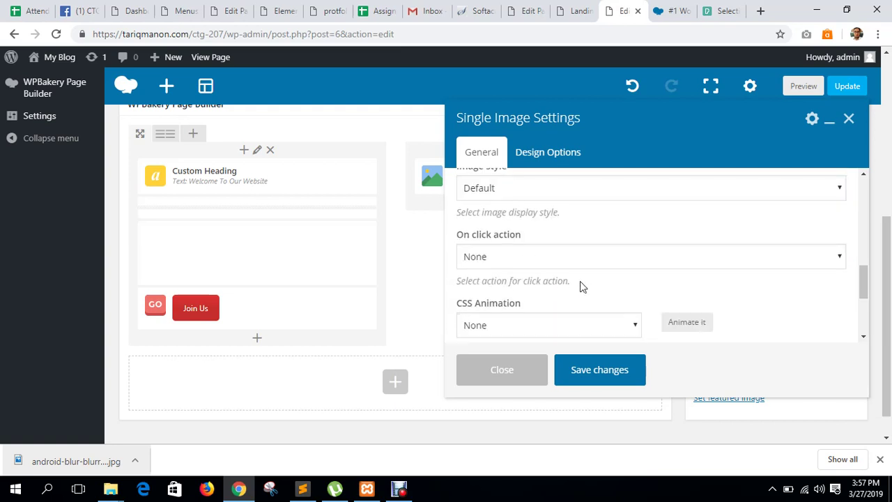
left_click(532, 258)
left_click(550, 260)
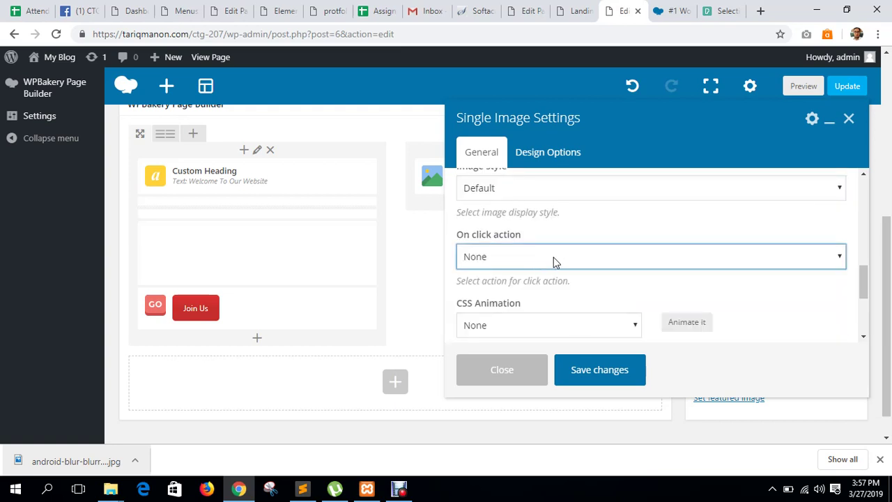
left_click(562, 260)
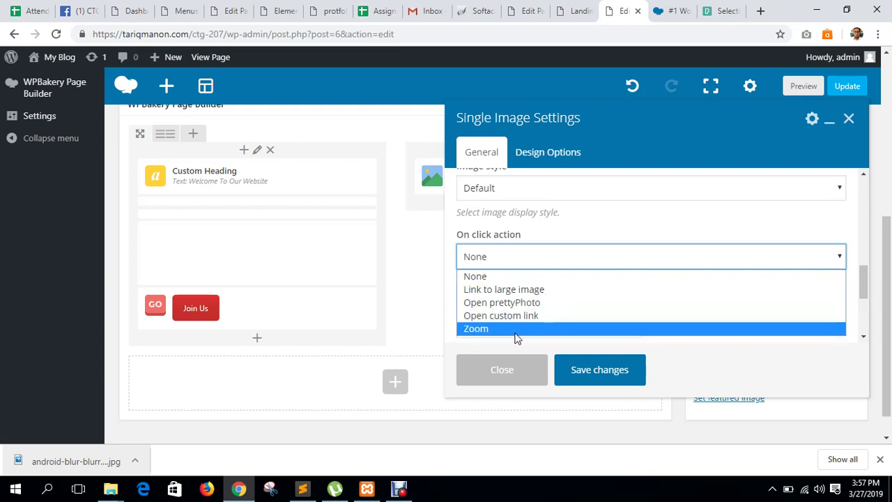
left_click(481, 277)
Give the image a fadeInLeftBig CSS animation and save the settings.
scroll(590, 271, "down", 1)
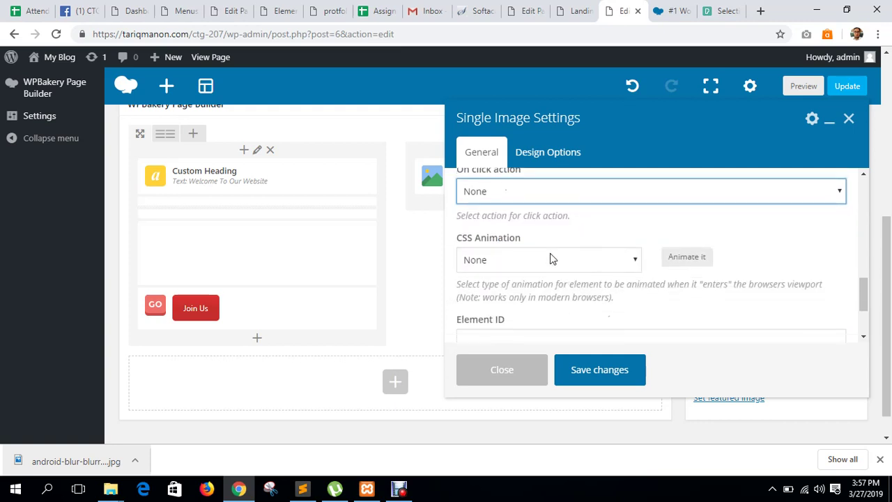
left_click(550, 257)
left_click(568, 178)
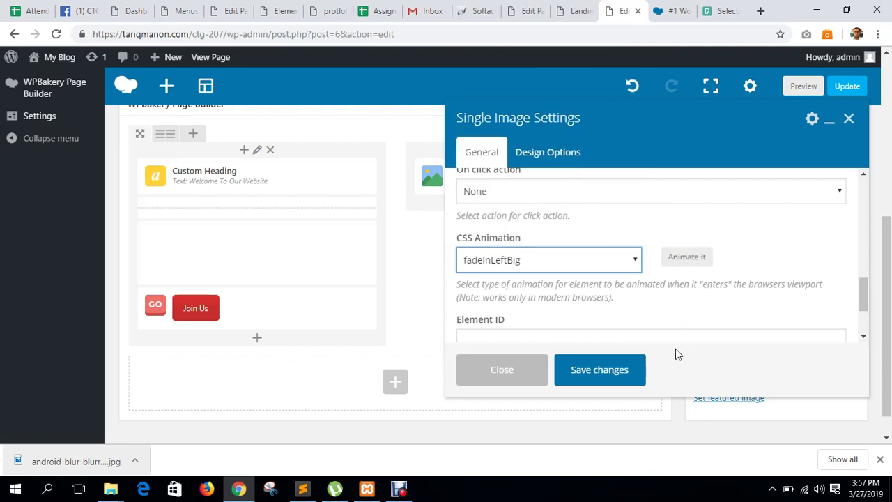
left_click(641, 369)
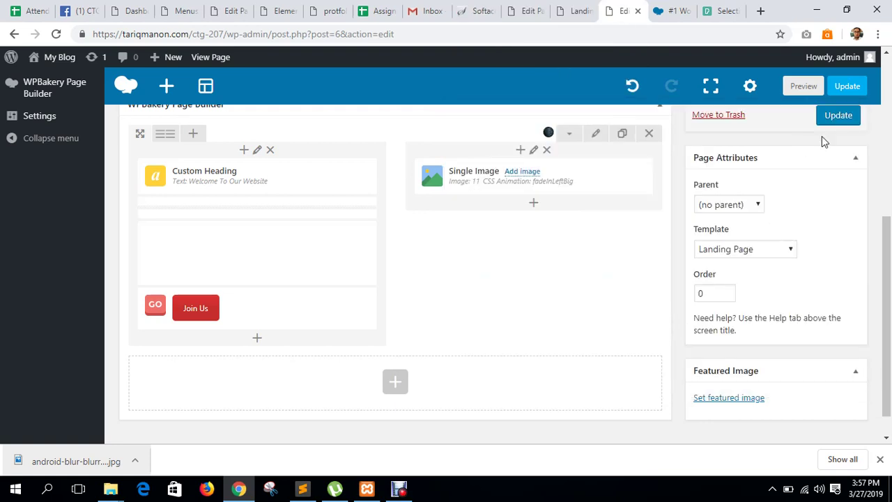
Update the page, reload the live landing page to check the photo, and return to the editor.
left_click(833, 121)
left_click(571, 15)
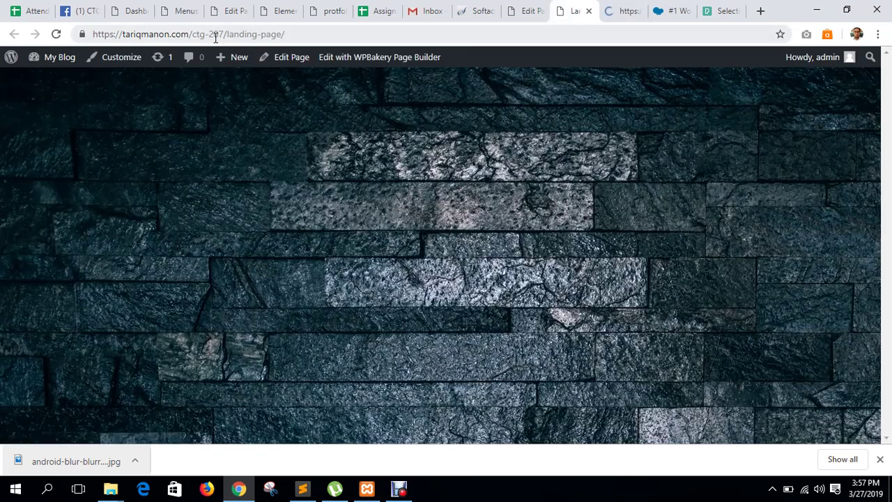
left_click(55, 34)
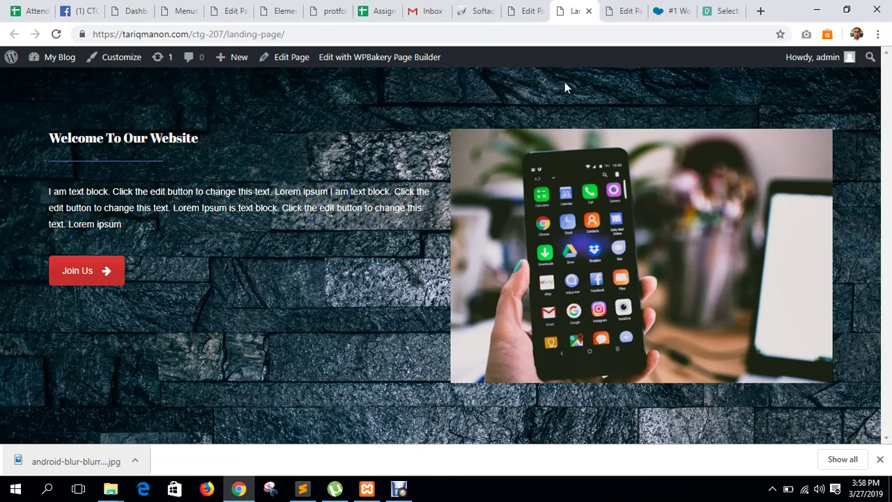
left_click(625, 12)
scroll(388, 314, "down", 4)
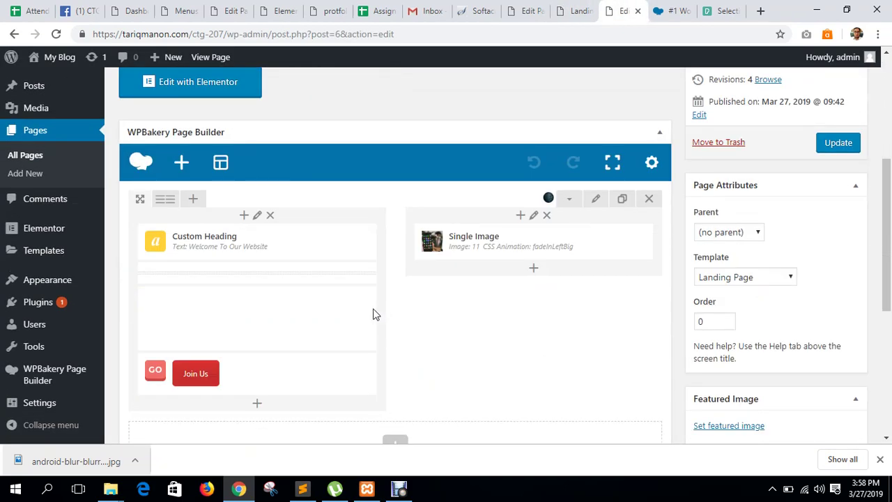
Inspect the left column's design options and close them without changes.
left_click(257, 215)
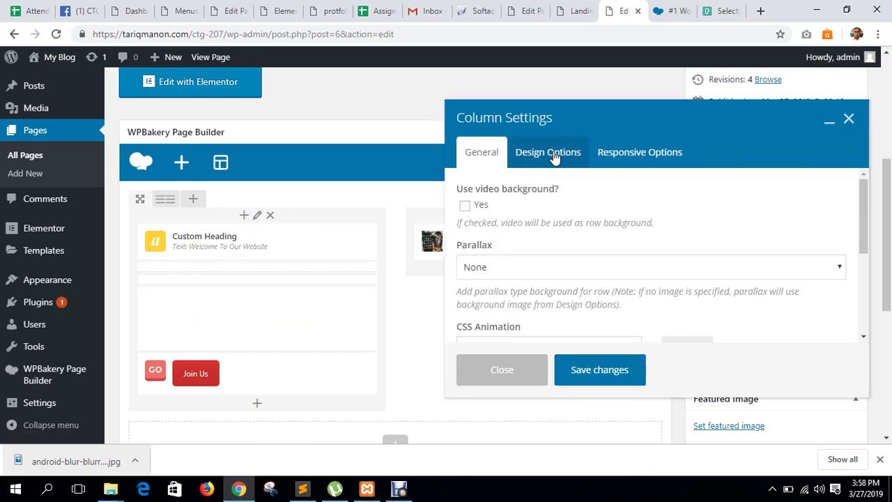
left_click(530, 155)
scroll(613, 265, "down", 2)
scroll(599, 258, "up", 2)
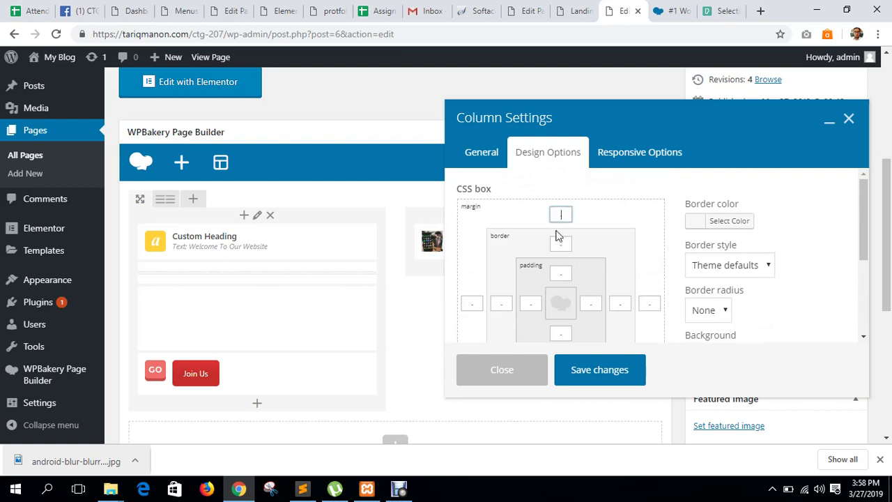
left_click(530, 303)
left_click(559, 213)
left_click(848, 121)
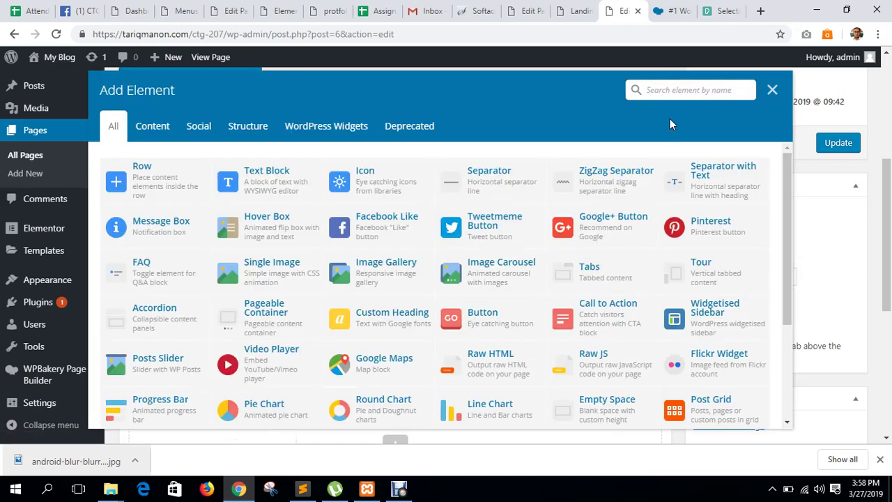
Add an Empty Space element with 40px height and move it to the column top.
type("empty")
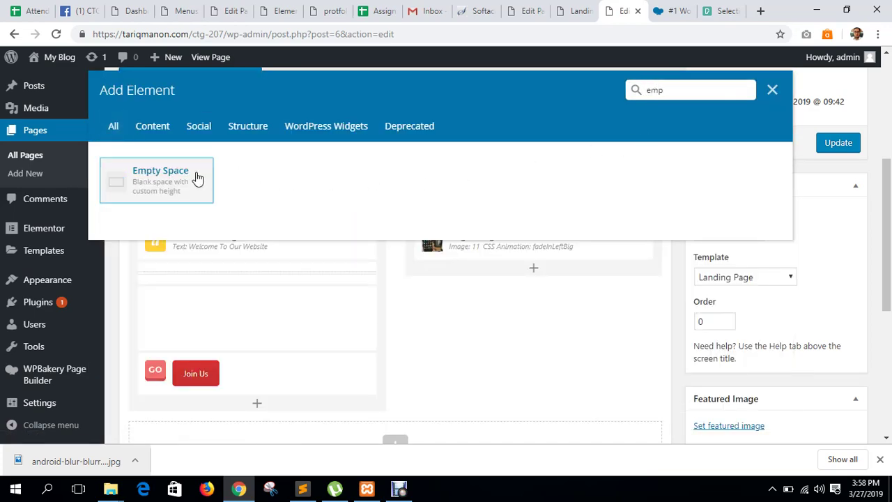
left_click(197, 177)
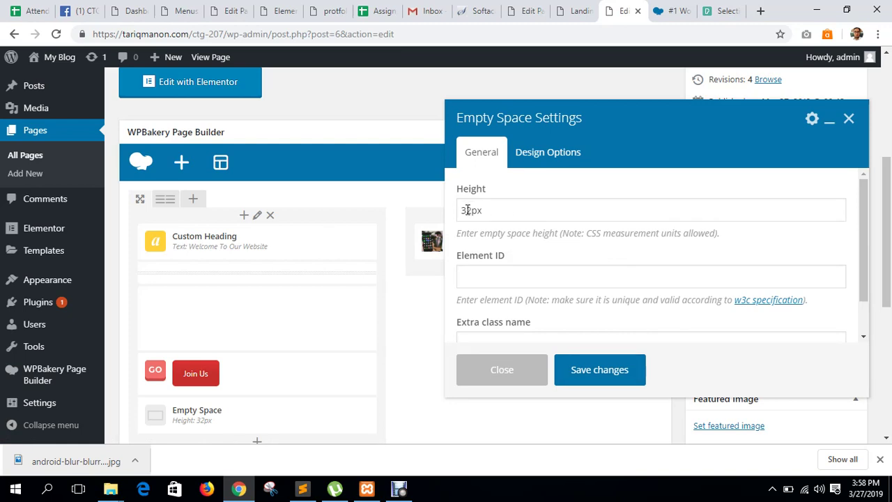
left_click(470, 211)
left_click_drag(472, 211, 455, 215)
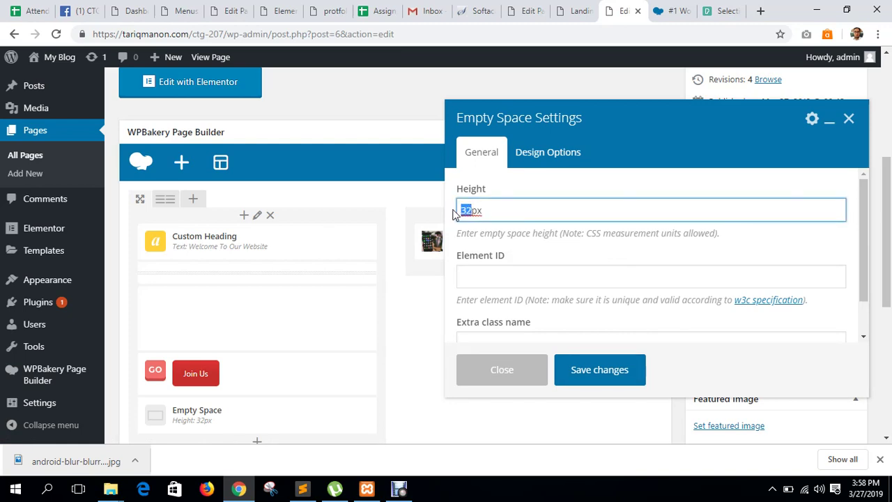
type("40")
left_click(613, 374)
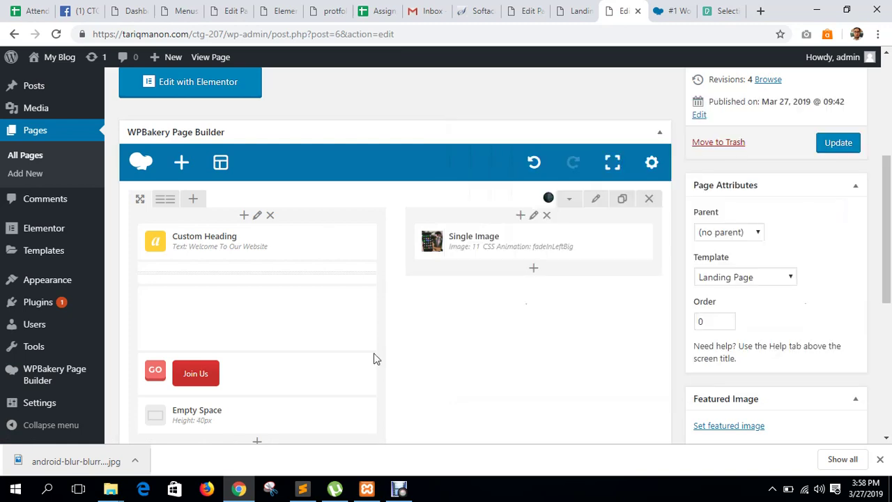
scroll(259, 369, "down", 2)
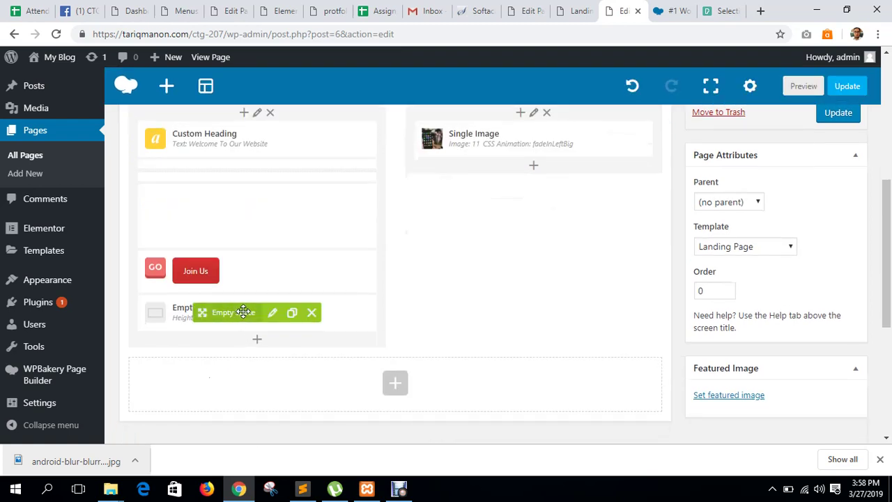
left_click_drag(242, 255, 226, 148)
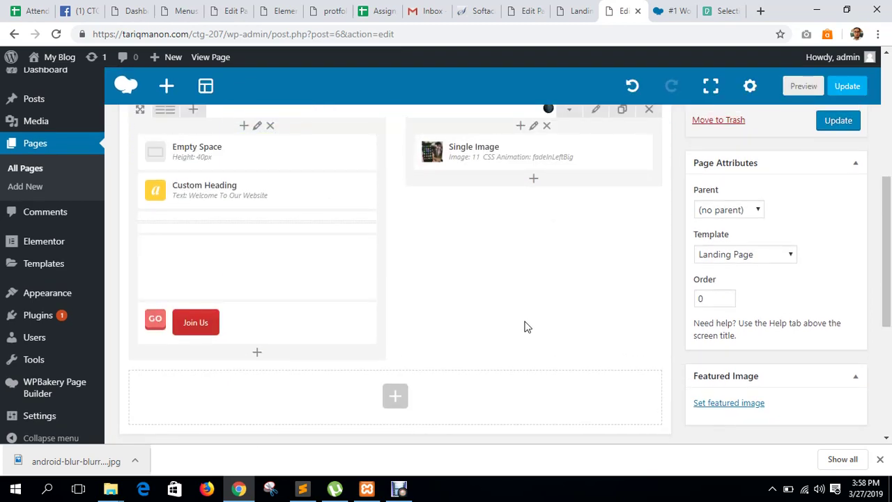
Update the page, reload the live landing page to see the spacer, and return to the builder.
left_click(839, 121)
left_click(576, 10)
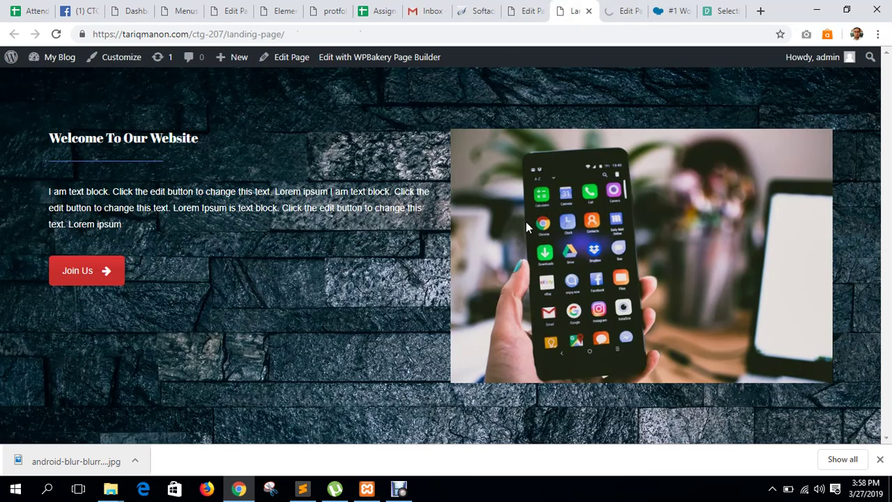
key("F5")
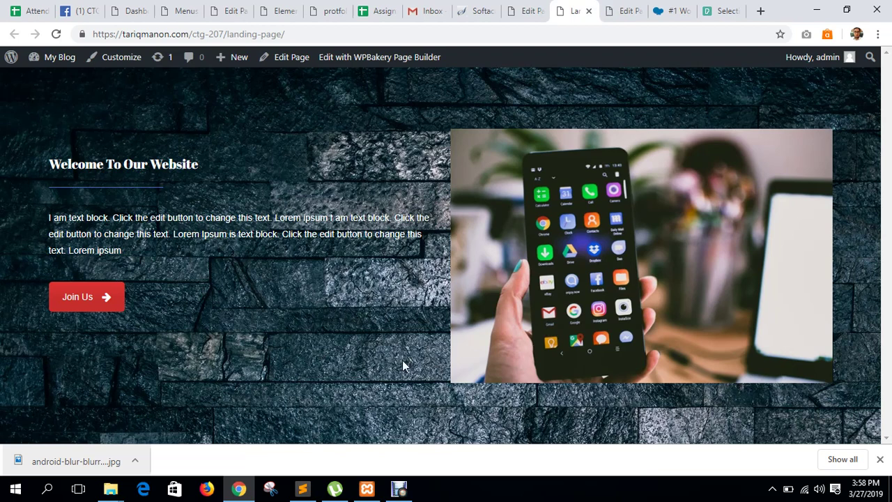
left_click(524, 11)
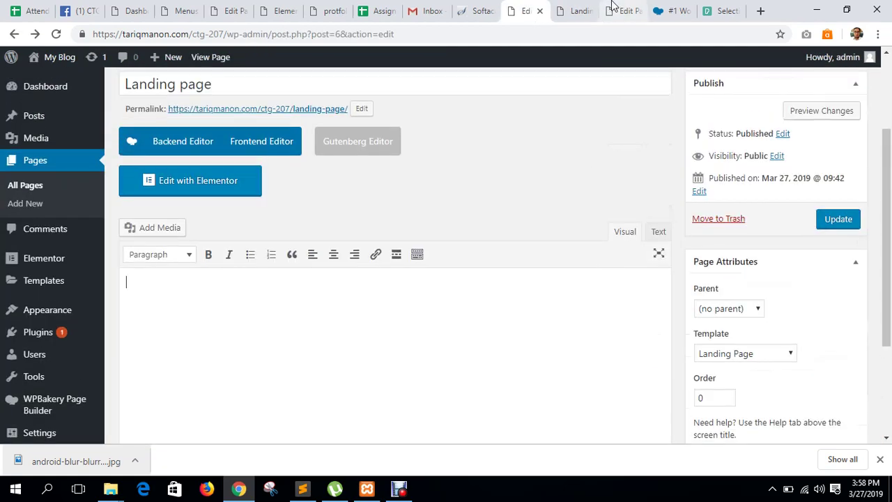
left_click(581, 9)
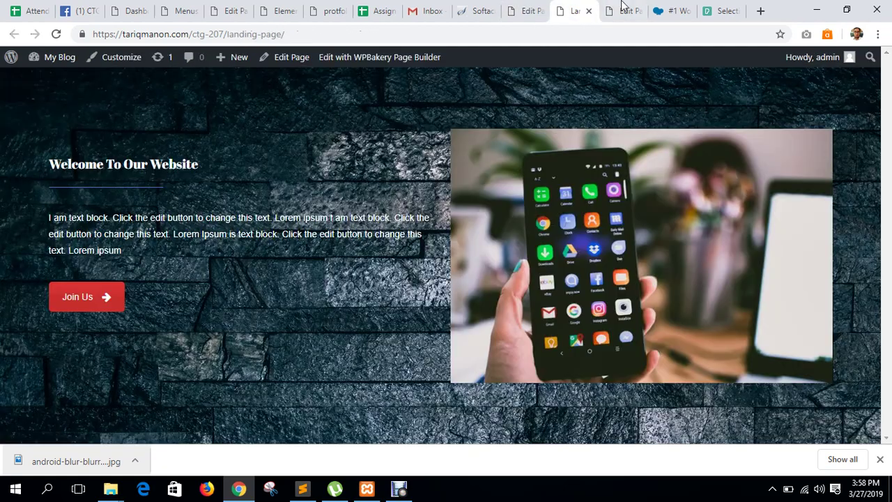
left_click(622, 7)
scroll(592, 310, "down", 4)
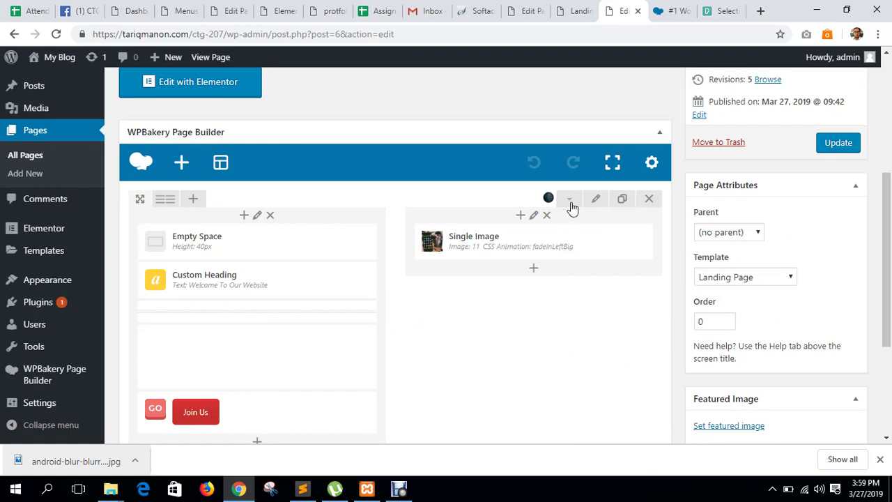
Keep the hero row's Row stretch as 'Stretch row' and save its Row Settings.
left_click(595, 200)
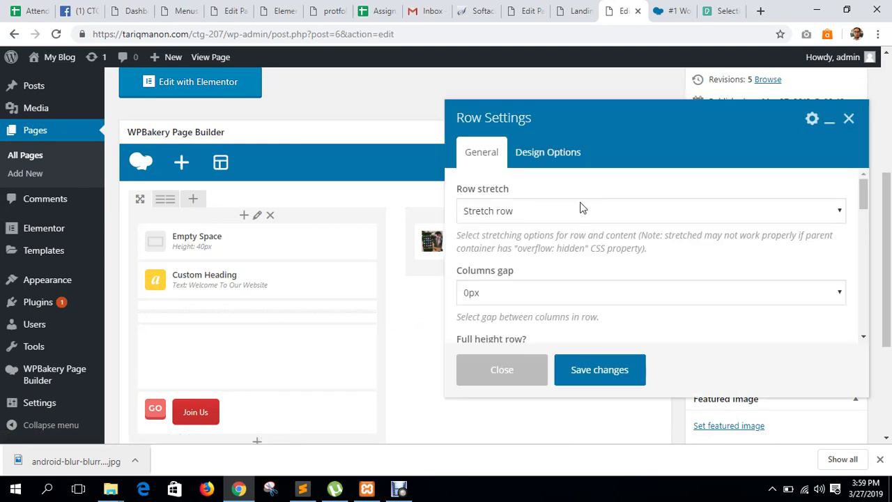
left_click(535, 214)
left_click(519, 213)
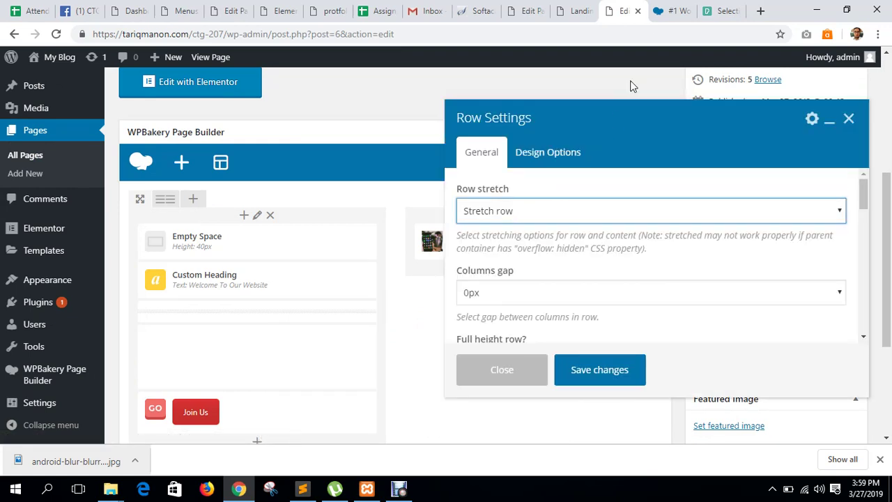
left_click(561, 12)
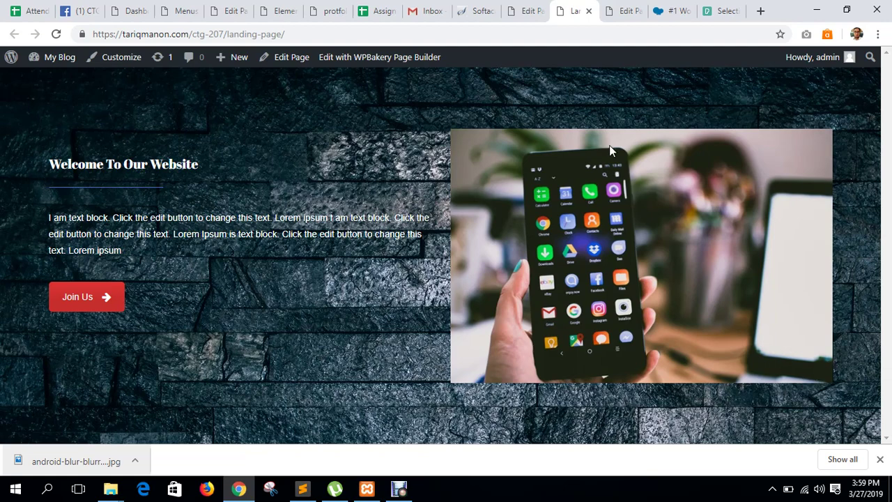
left_click(529, 11)
left_click(623, 11)
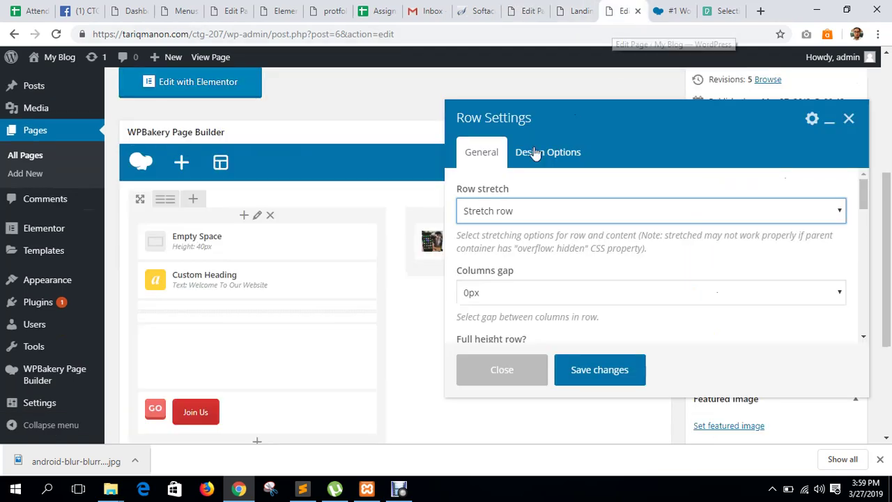
left_click(592, 369)
scroll(376, 326, "down", 1)
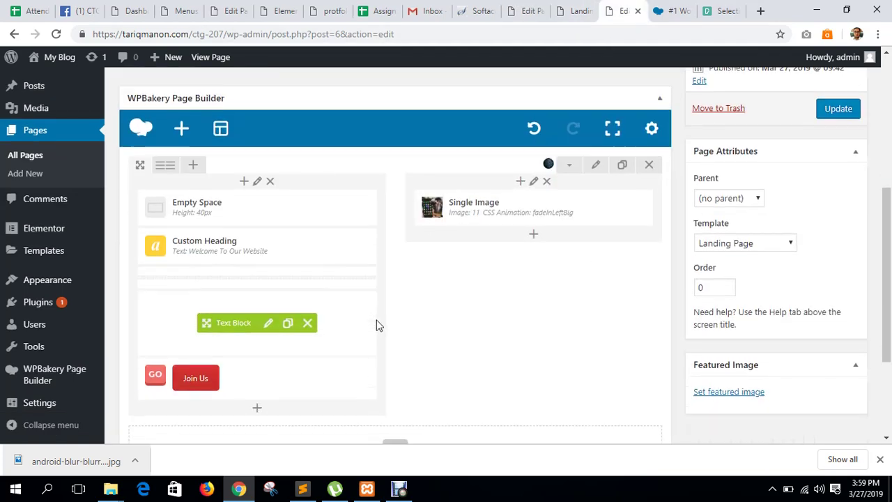
scroll(380, 321, "down", 3)
Add a row below the hero and give it the 1/3+1/3+1/3 layout.
left_click(394, 254)
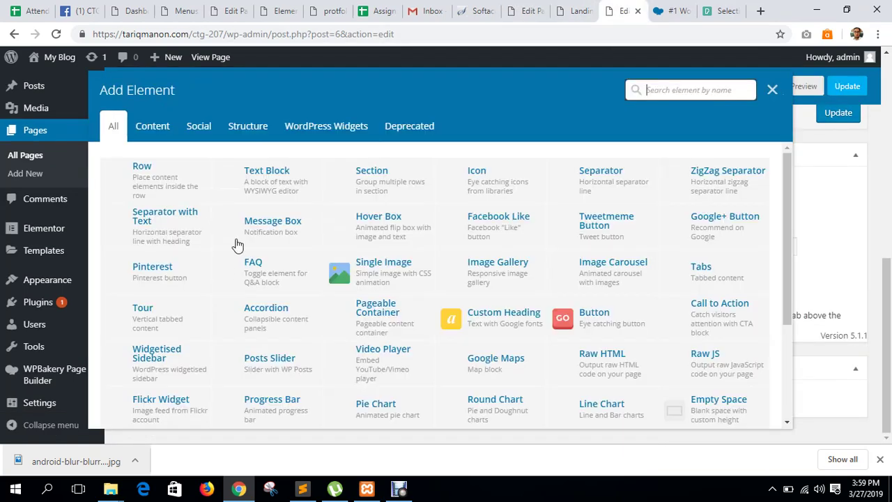
left_click(154, 185)
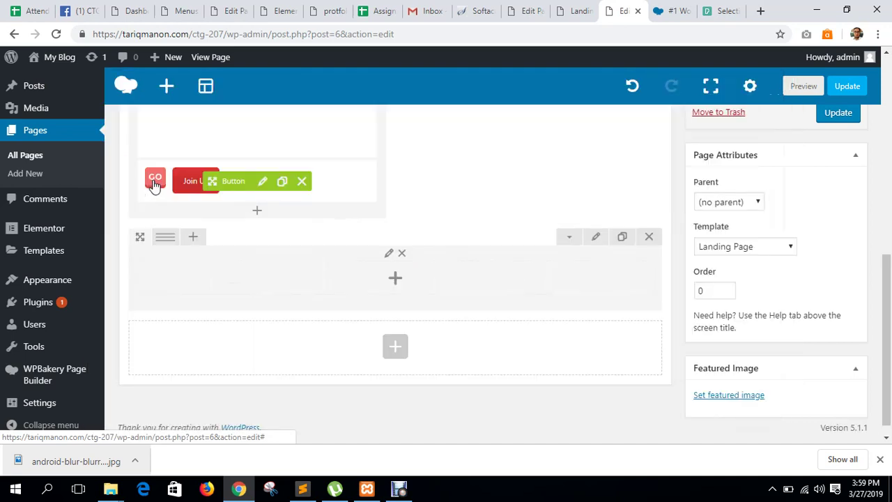
mouse_move(167, 240)
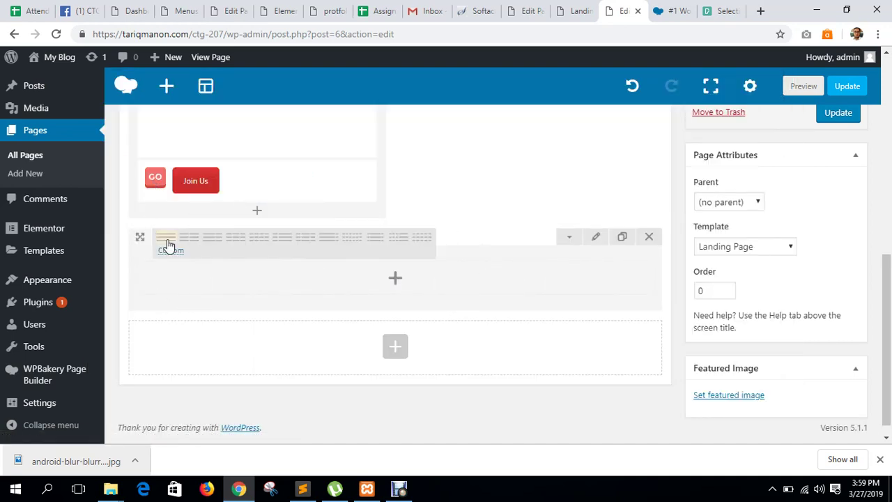
left_click(236, 237)
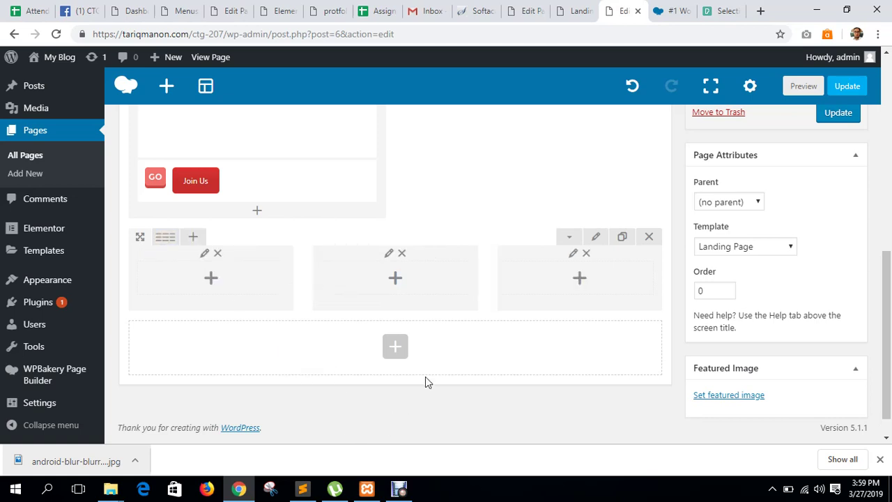
Delete all three columns of the new row, confirming each removal.
left_click(586, 253)
left_click(516, 116)
left_click(401, 253)
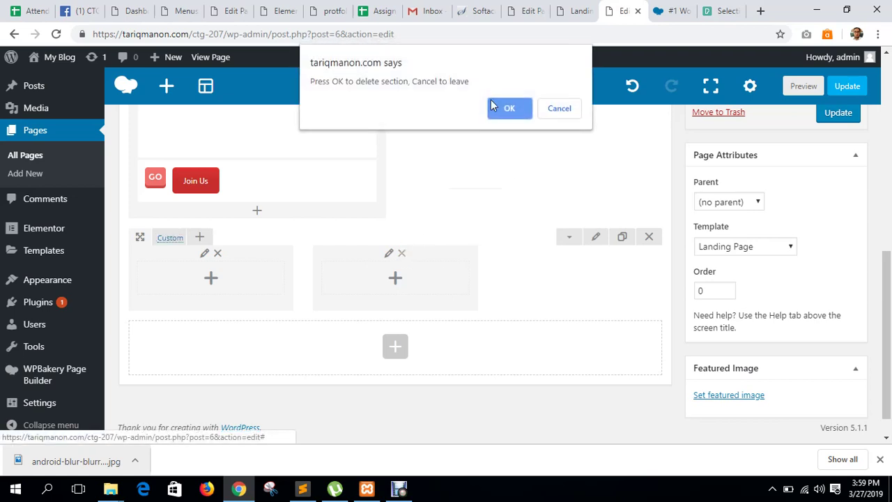
left_click(505, 108)
left_click(219, 254)
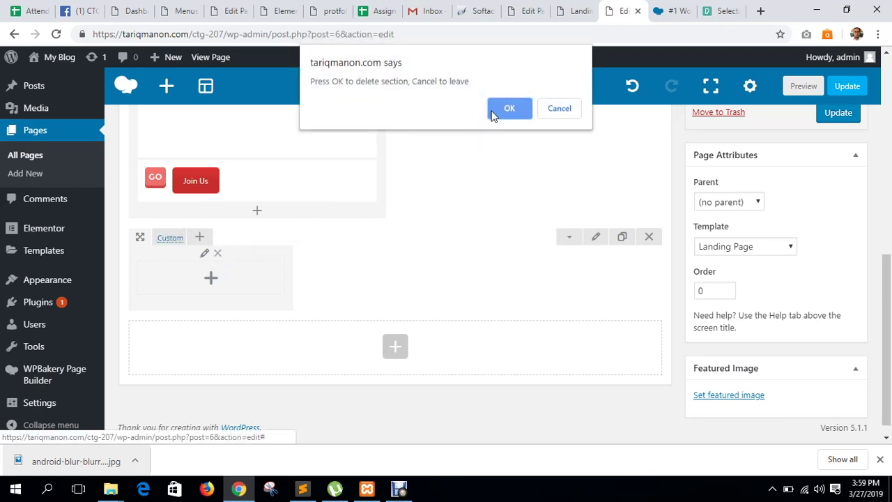
left_click(493, 111)
Add a new row with a Custom Heading whose text is 'About Us'.
left_click(395, 255)
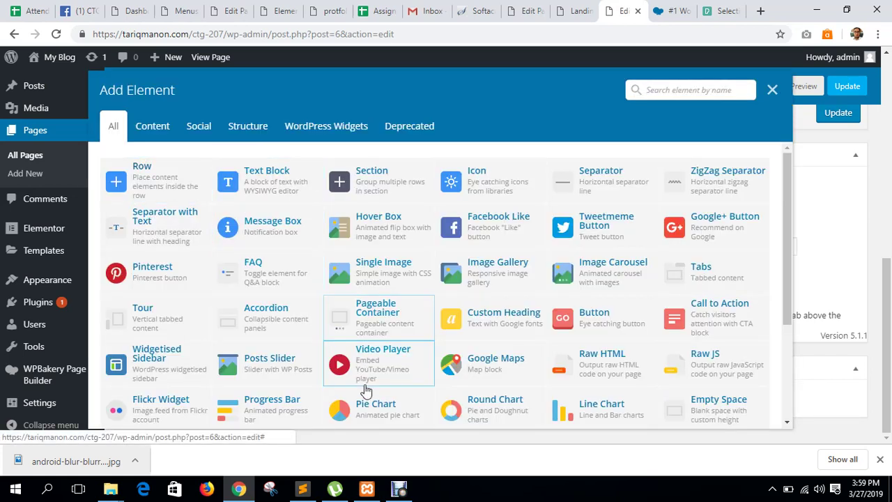
left_click(146, 180)
left_click(395, 280)
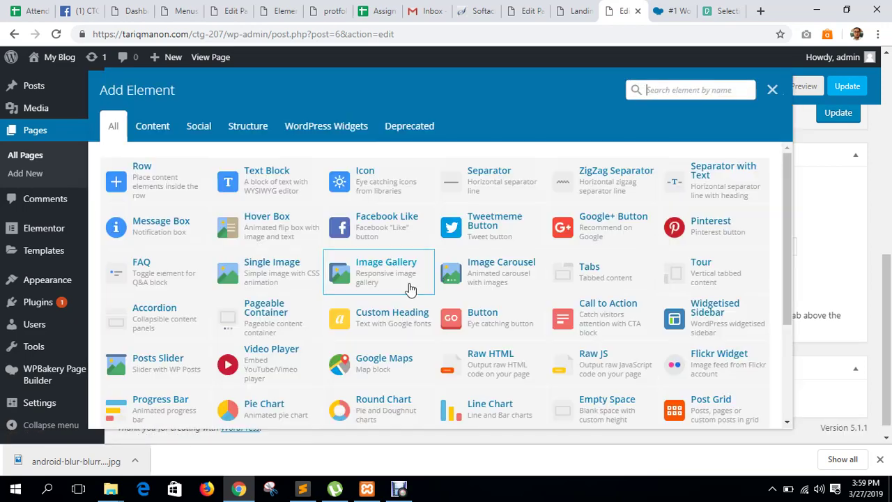
left_click(400, 329)
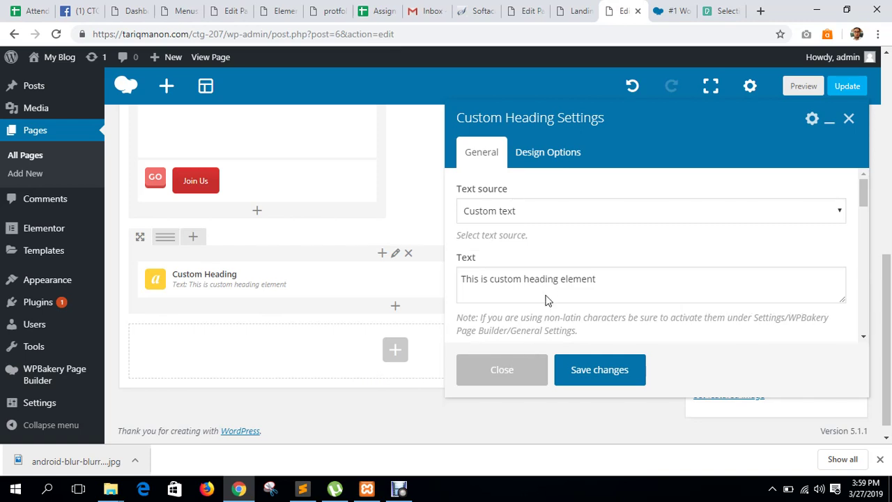
left_click(552, 281)
key("ctrl+a")
type("Abo")
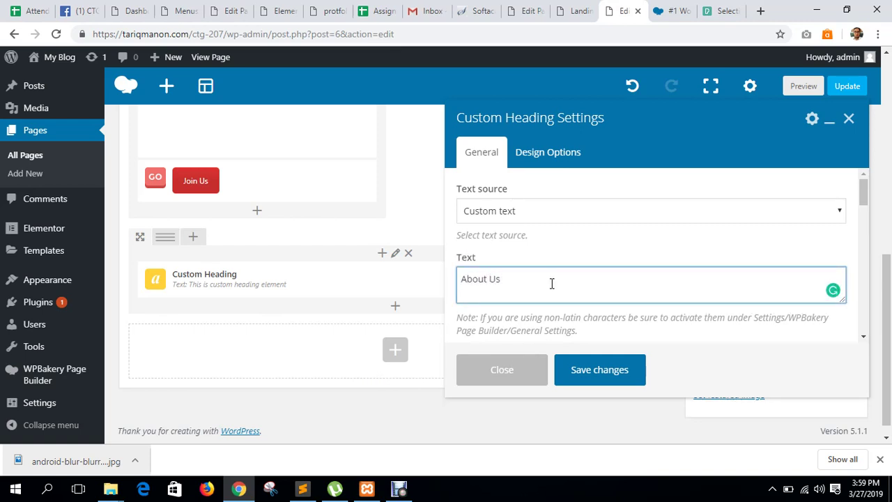
Make the heading red and center-aligned, then save it.
scroll(562, 288, "down", 3)
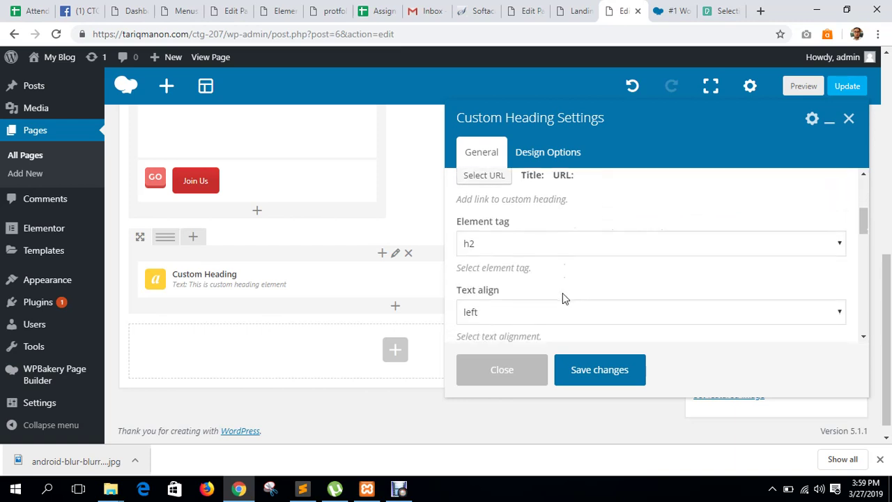
scroll(562, 298, "down", 5)
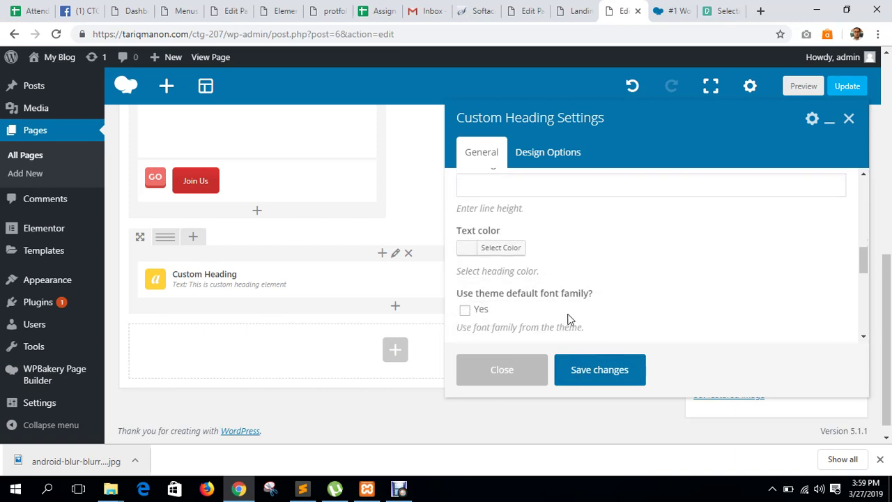
left_click(508, 249)
scroll(592, 294, "down", 2)
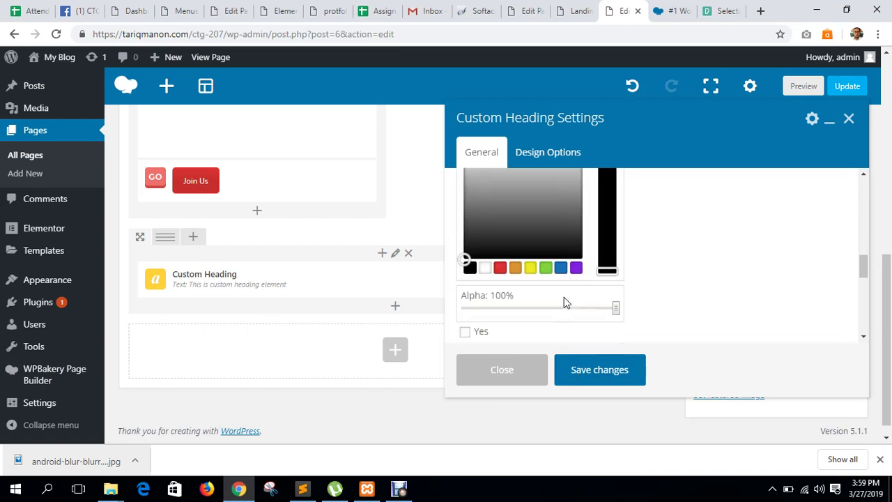
left_click(500, 268)
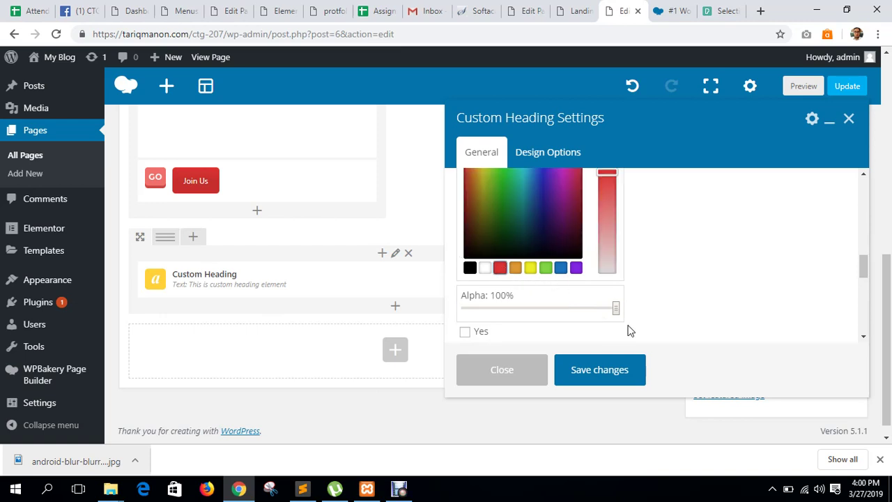
scroll(597, 279, "up", 6)
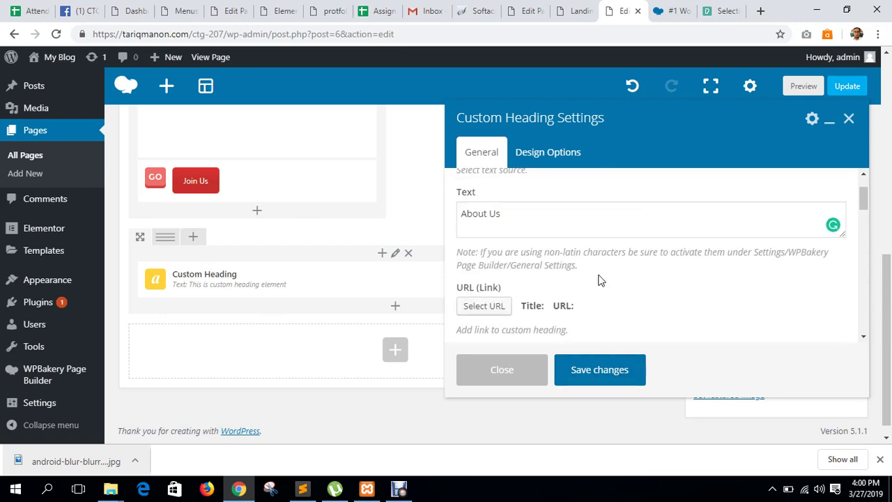
scroll(598, 279, "down", 2)
scroll(597, 279, "down", 1)
left_click(546, 251)
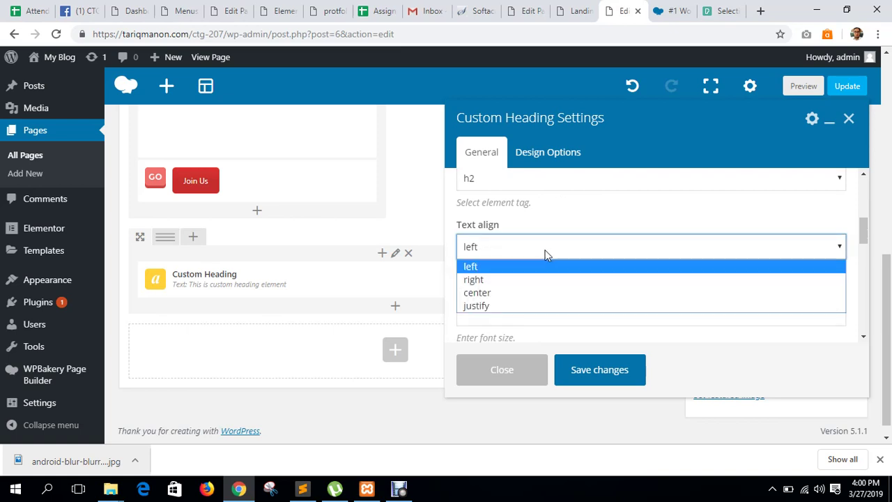
left_click(506, 295)
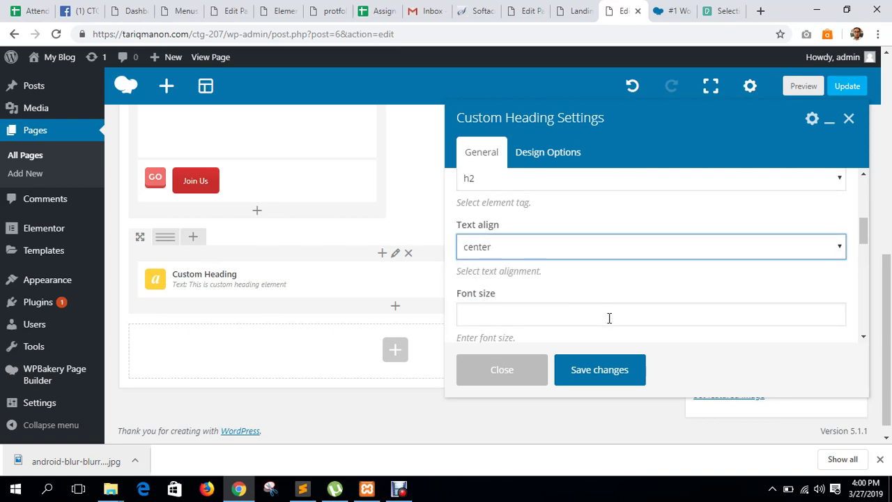
left_click(609, 371)
left_click(527, 370)
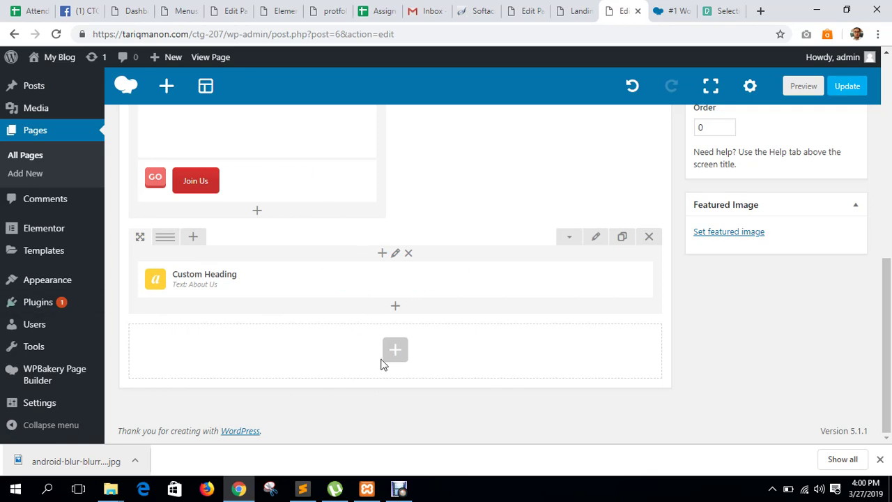
Add a row under the About Us heading with the 1/3+1/3+1/3 column layout.
left_click(396, 309)
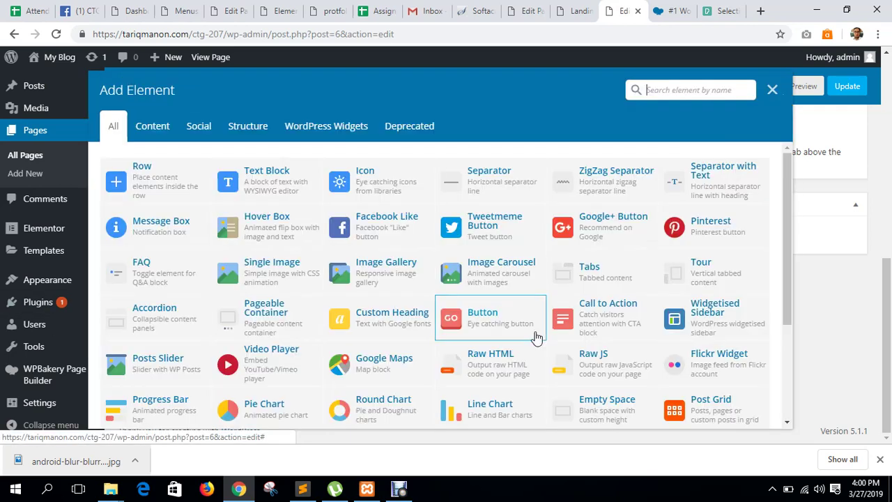
left_click(153, 189)
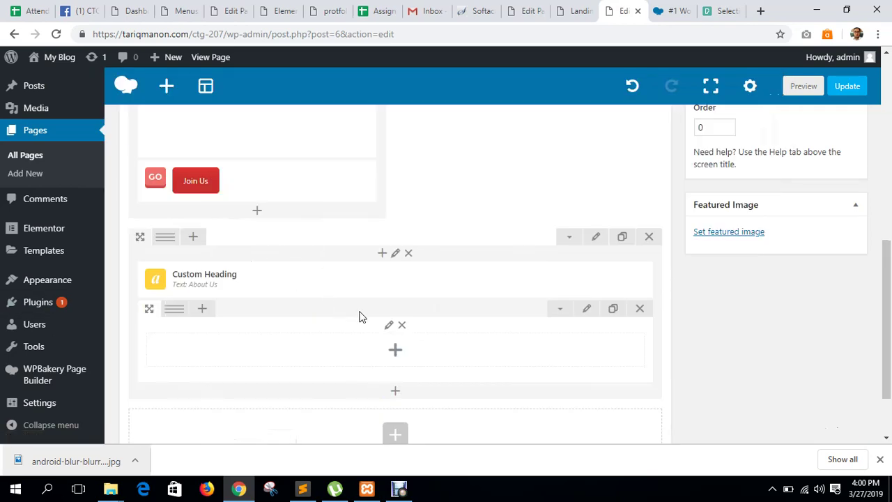
scroll(228, 291, "down", 1)
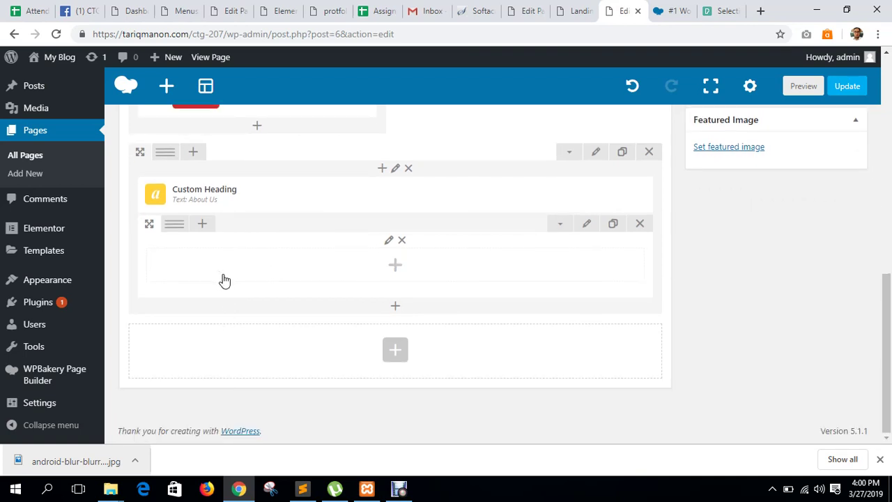
mouse_move(175, 225)
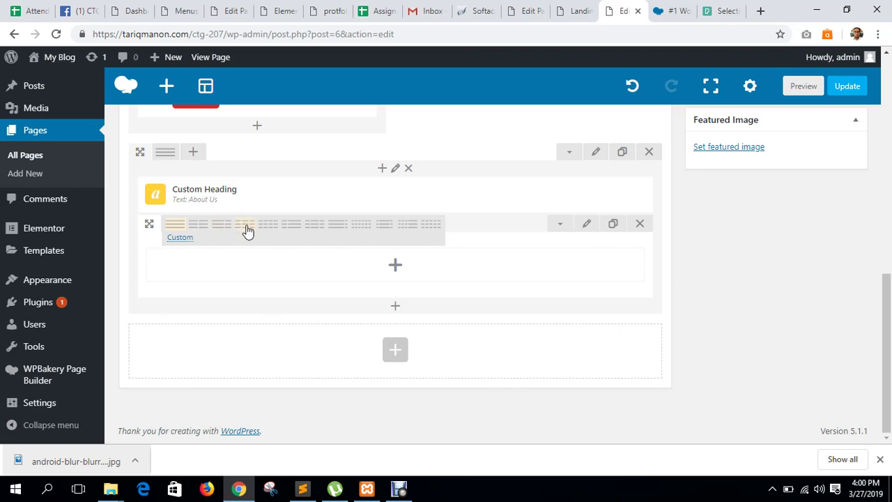
left_click(245, 224)
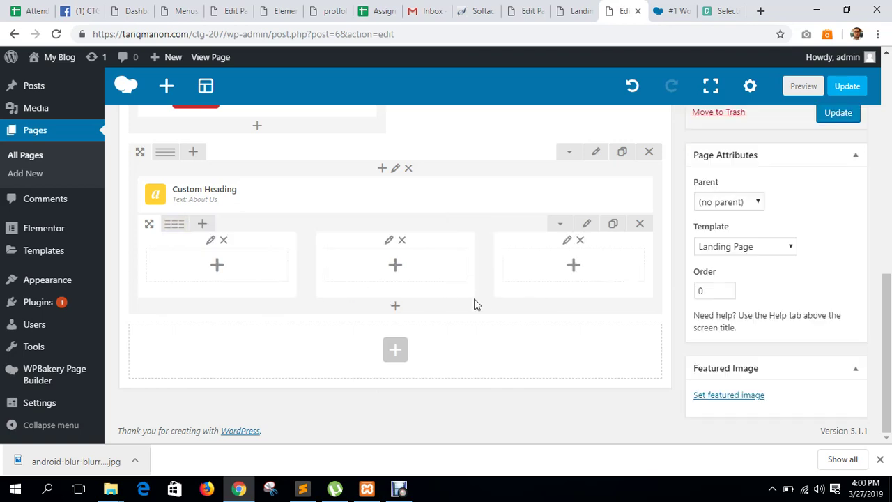
scroll(390, 286, "up", 2)
scroll(265, 355, "down", 2)
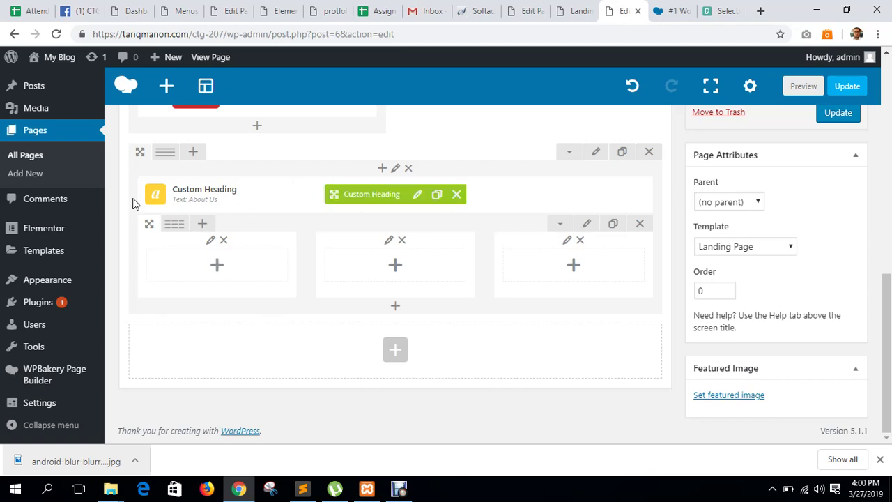
mouse_move(213, 189)
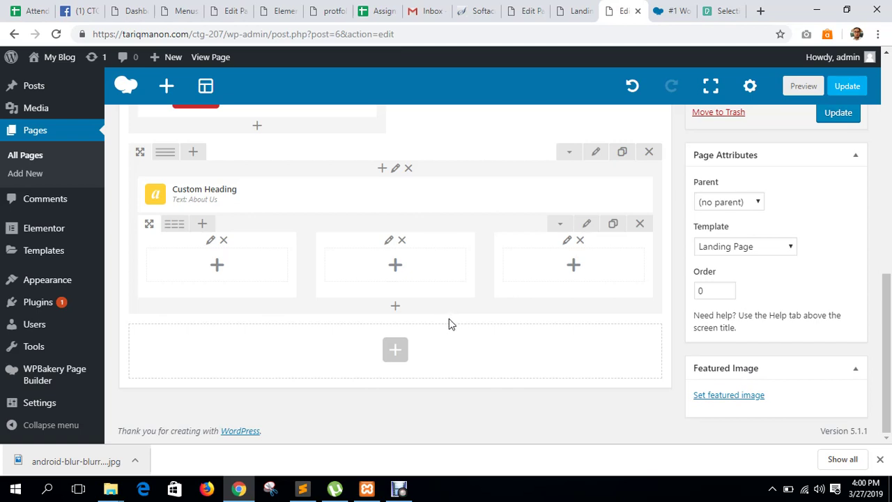
Add an Icon element to the first column and pick a Font Awesome icon.
left_click(234, 273)
left_click(261, 196)
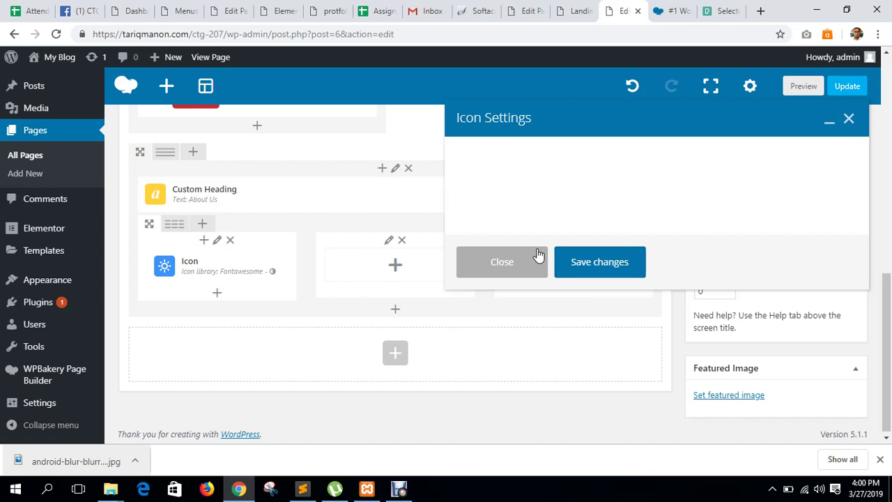
scroll(553, 237, "down", 2)
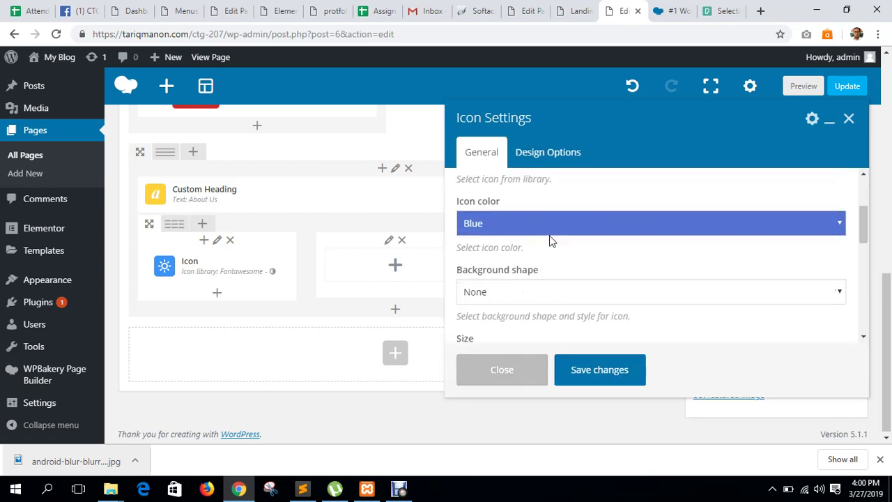
scroll(550, 241, "up", 2)
left_click(527, 215)
left_click(527, 215)
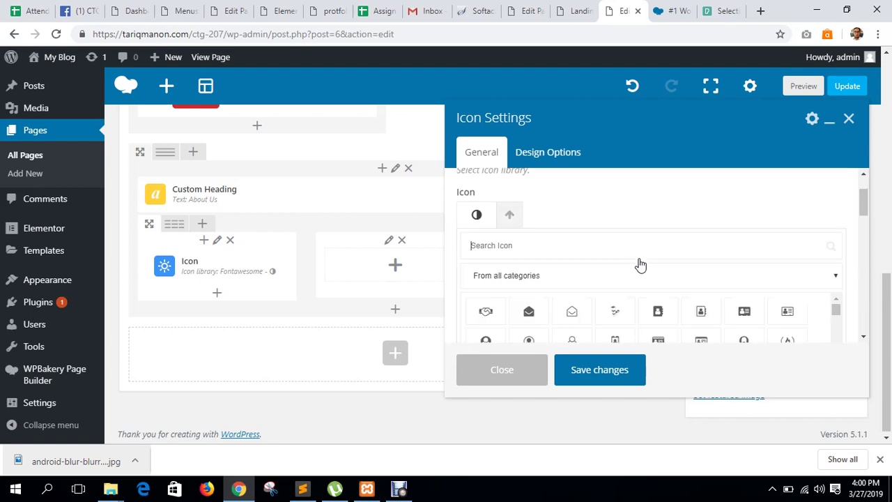
scroll(639, 265, "down", 2)
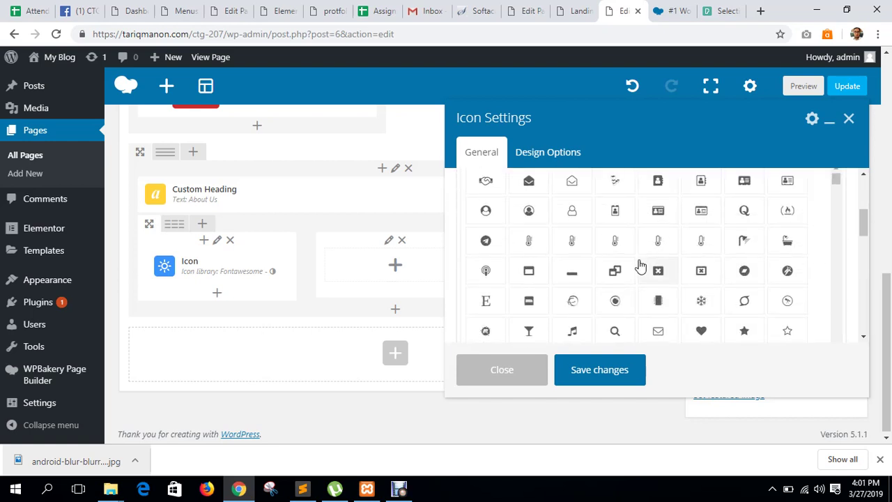
left_click(573, 270)
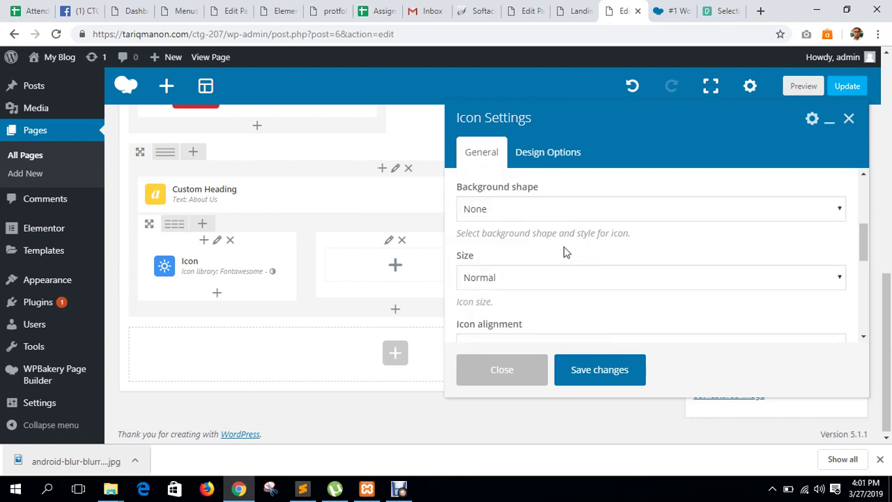
Give the icon a black Circle background shape.
left_click(525, 209)
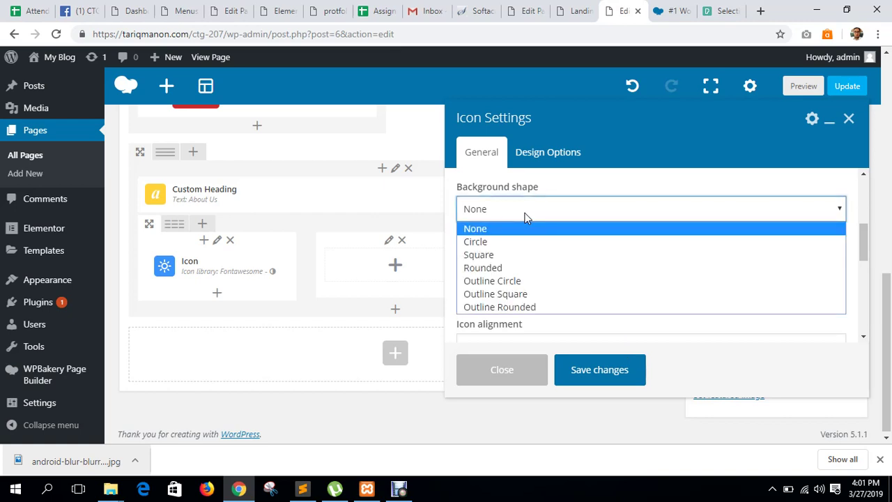
left_click(551, 242)
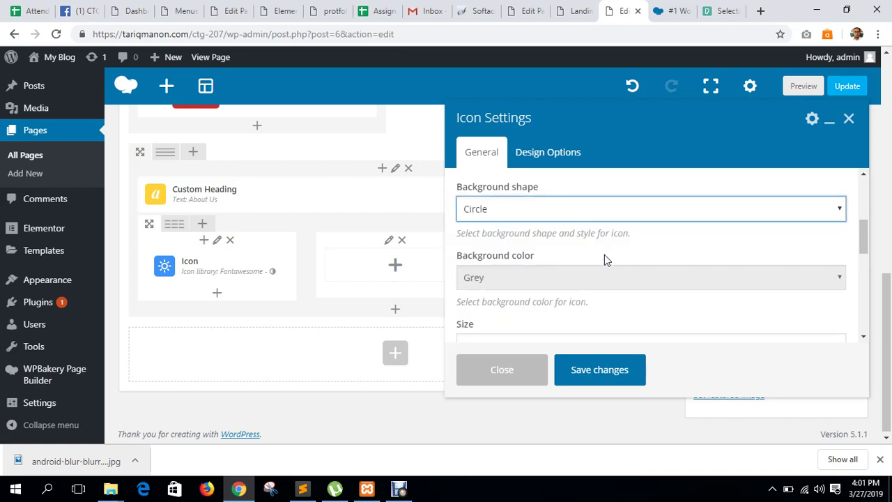
left_click(569, 279)
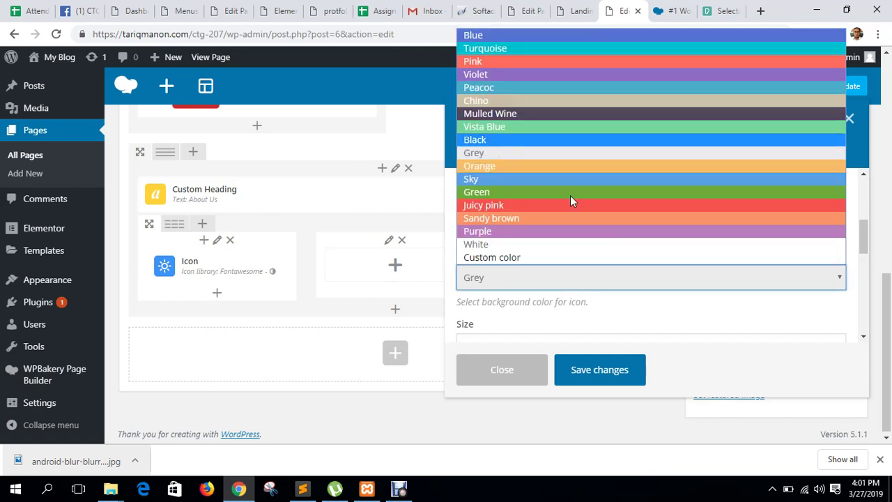
left_click(500, 140)
scroll(606, 281, "down", 2)
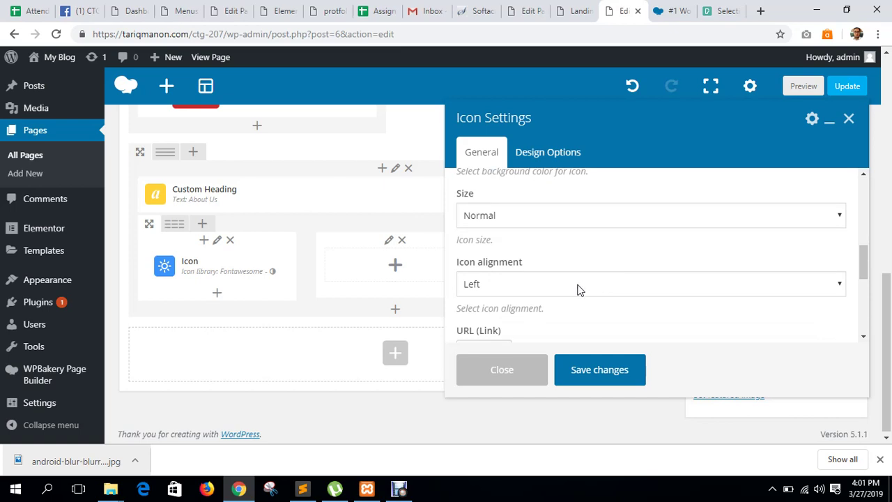
scroll(577, 289, "up", 2)
scroll(578, 289, "down", 2)
Center the icon, make its color White, and close the settings.
left_click(574, 284)
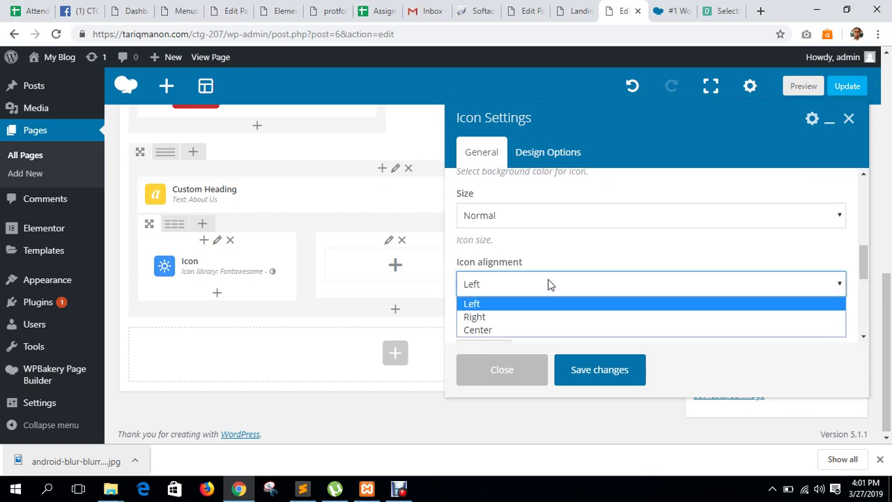
left_click(497, 324)
scroll(535, 310, "down", 2)
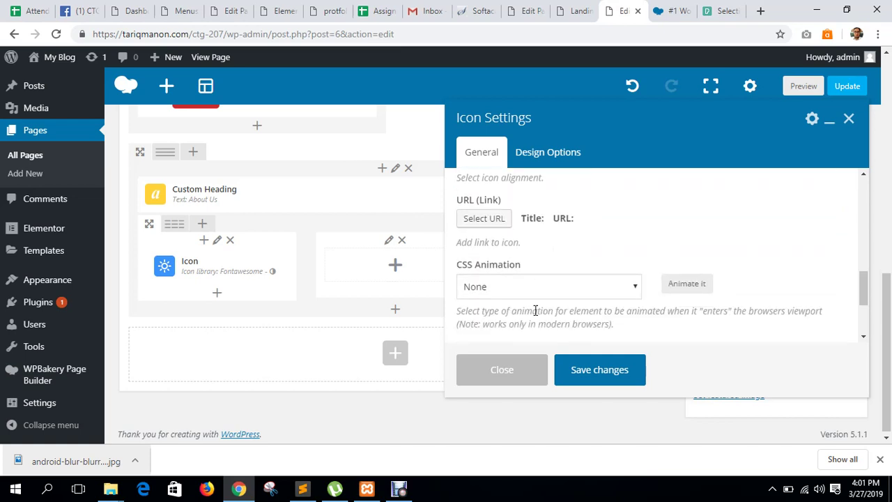
scroll(535, 307, "up", 6)
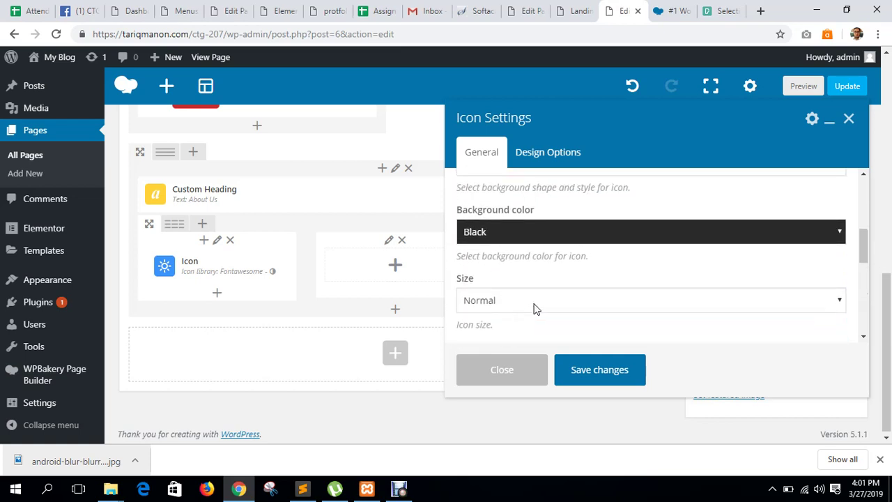
scroll(535, 306, "up", 1)
scroll(527, 300, "down", 3)
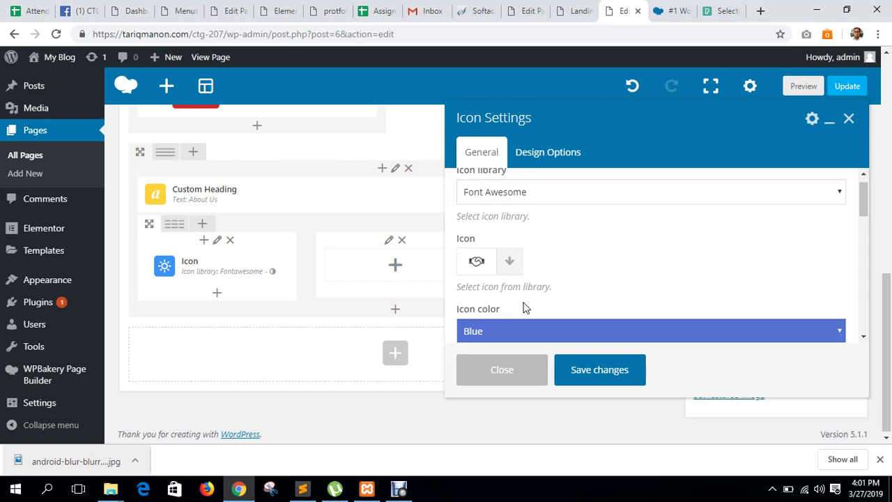
left_click(507, 208)
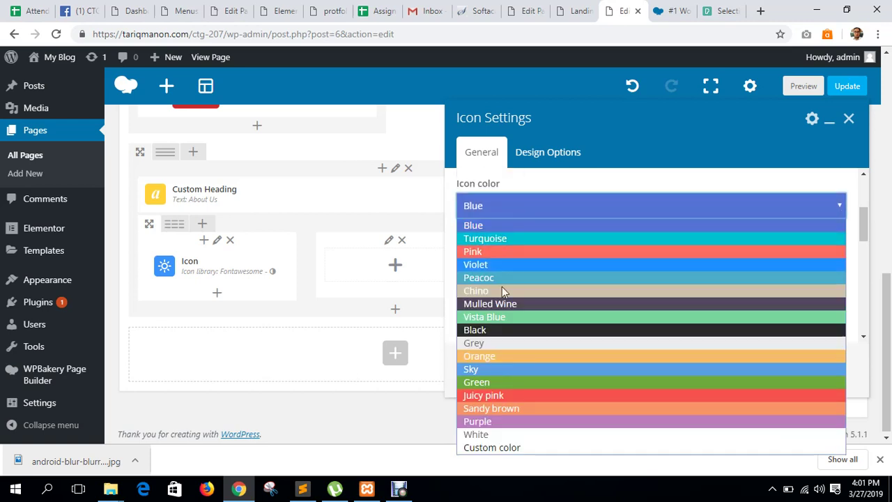
left_click(488, 433)
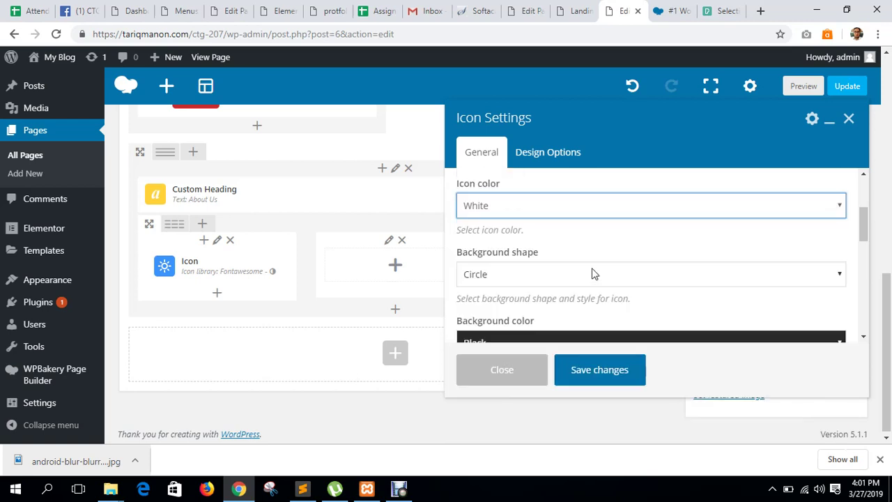
left_click(478, 370)
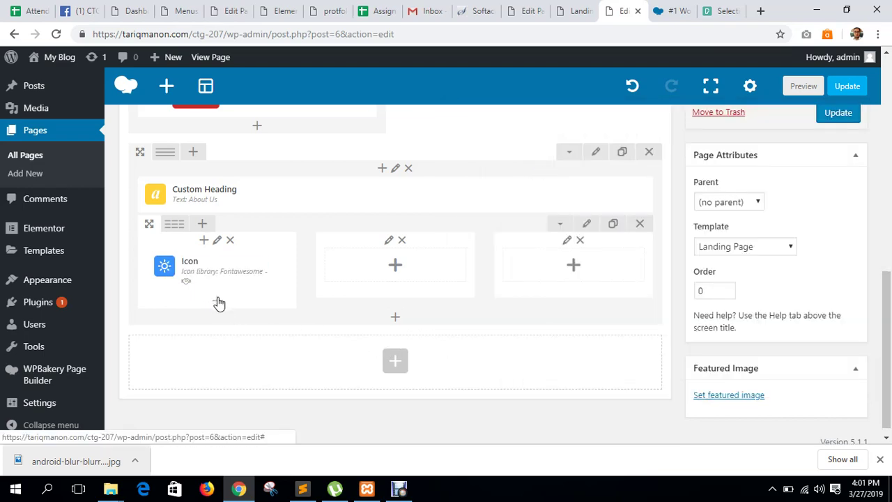
Add a default Custom Heading and a placeholder Text Block below the icon in column one.
left_click(217, 305)
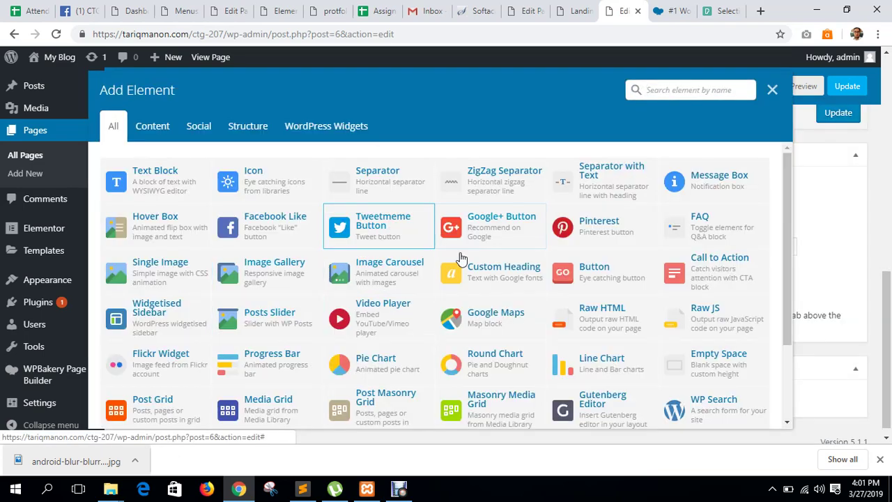
left_click(516, 278)
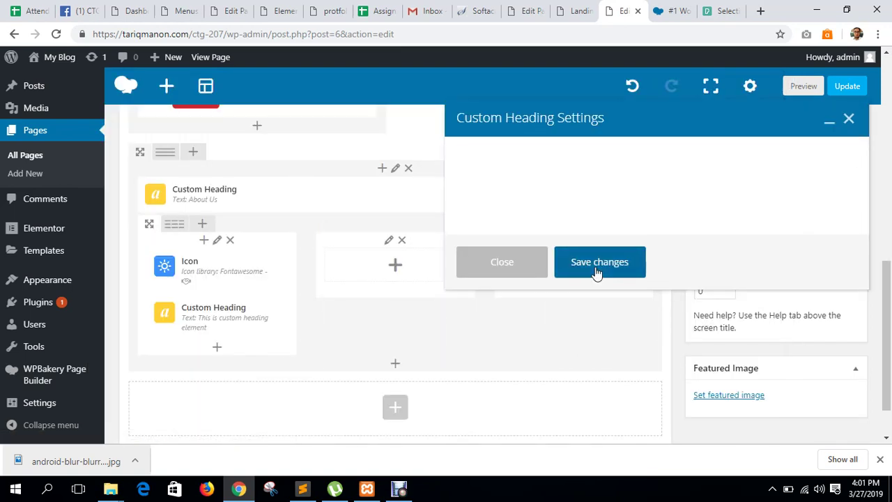
left_click(598, 377)
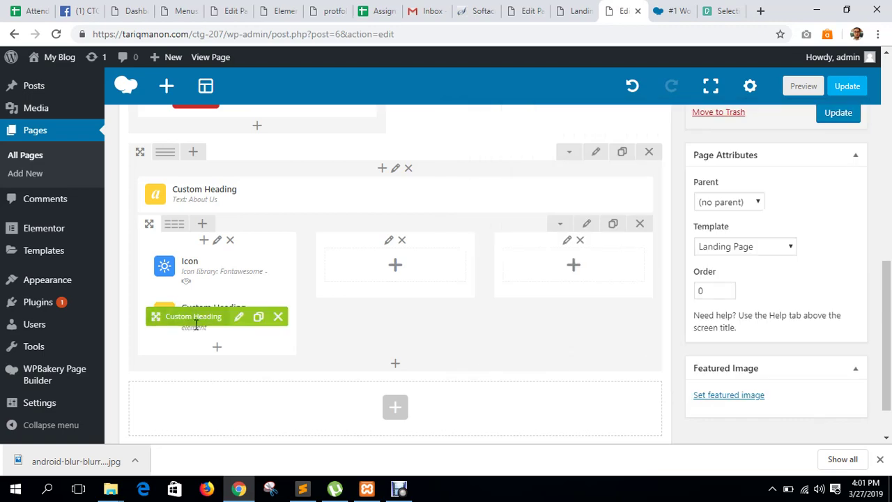
left_click(215, 299)
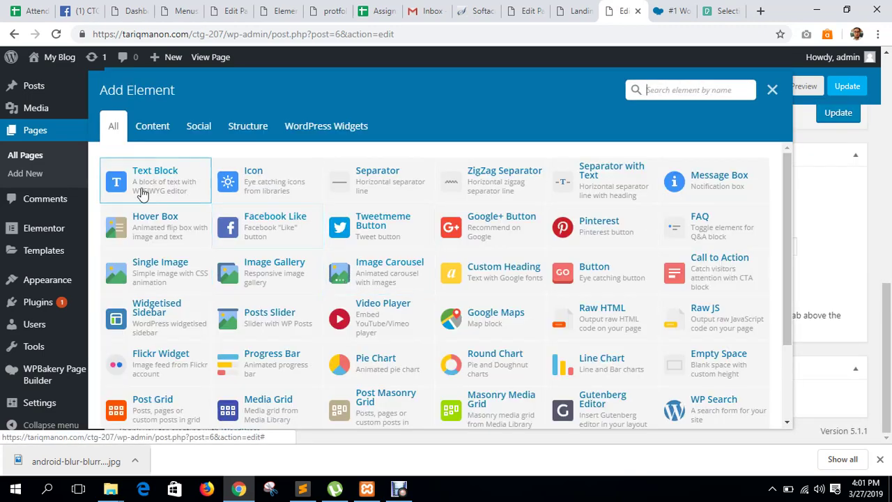
left_click(143, 190)
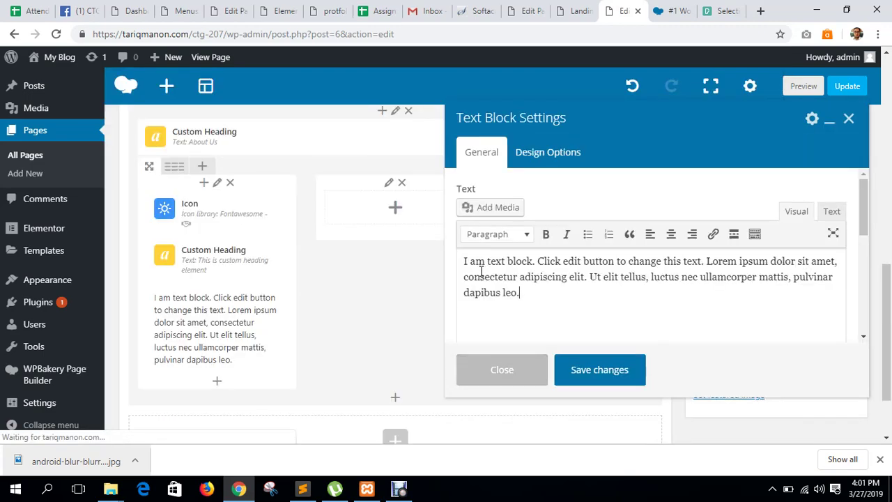
left_click(601, 376)
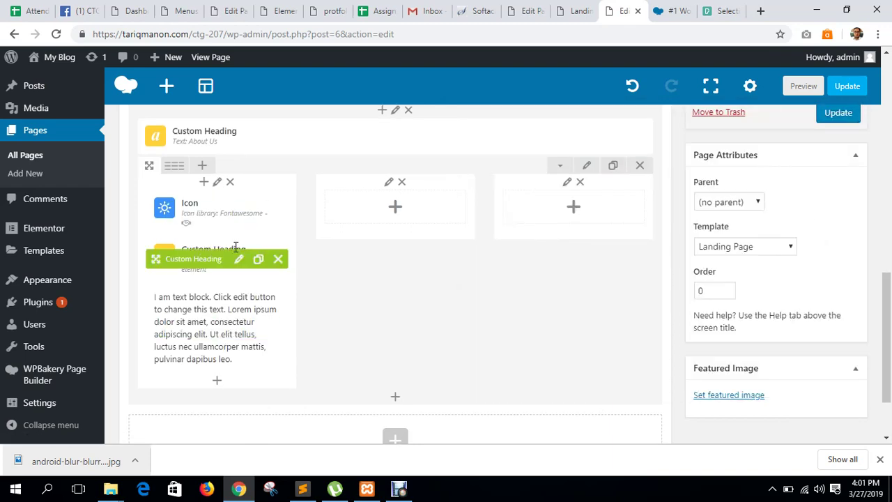
Set the new Custom Heading's text alignment to center.
left_click(237, 259)
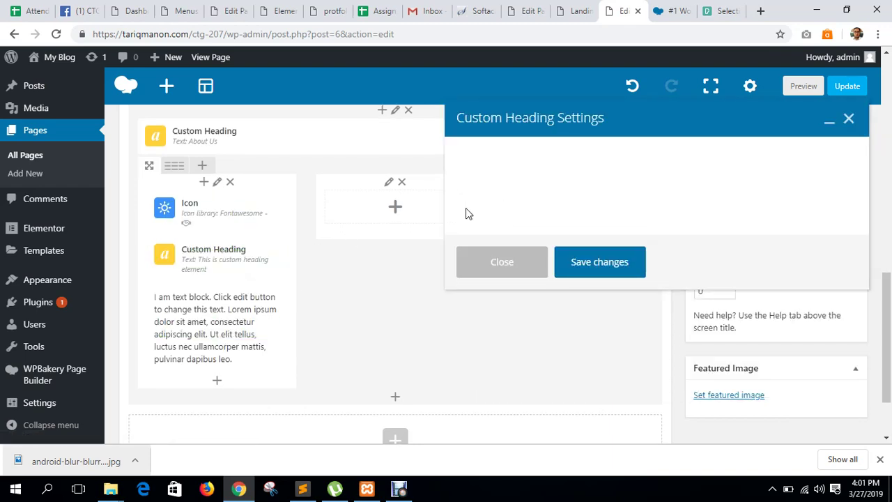
scroll(518, 260, "down", 5)
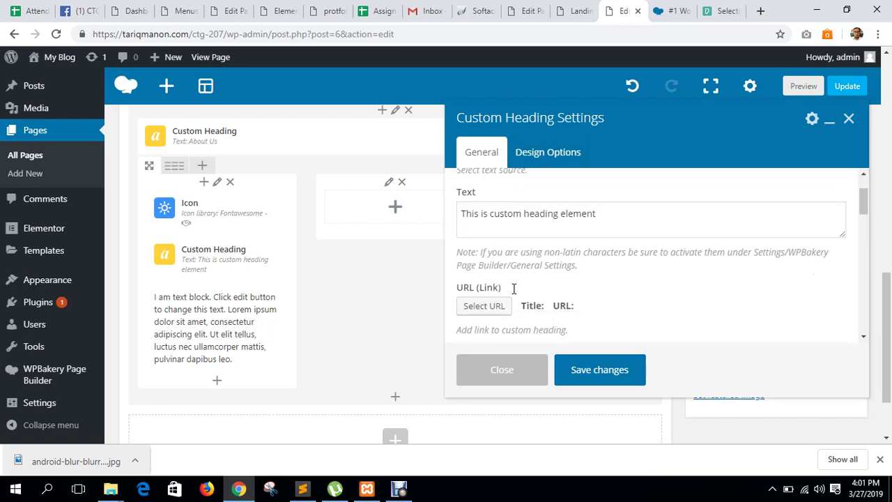
left_click(506, 317)
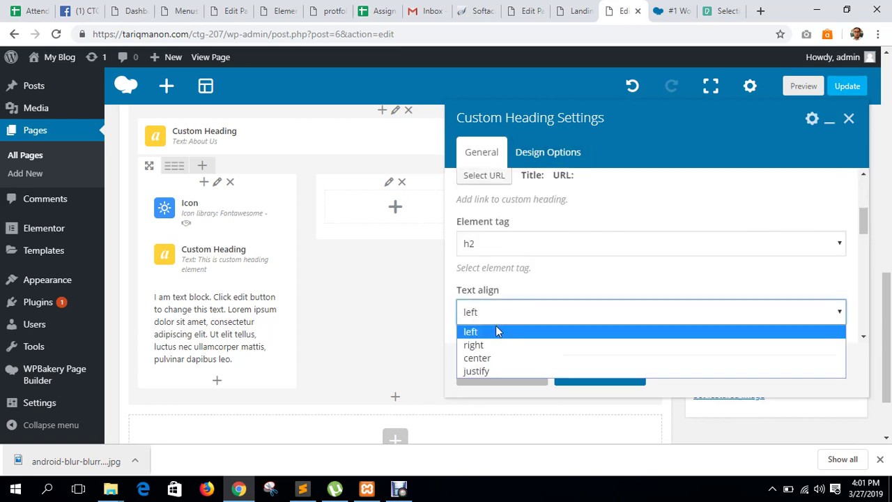
left_click(478, 359)
Save the centred heading, then centre-align the Text Block paragraph and save it.
left_click(600, 370)
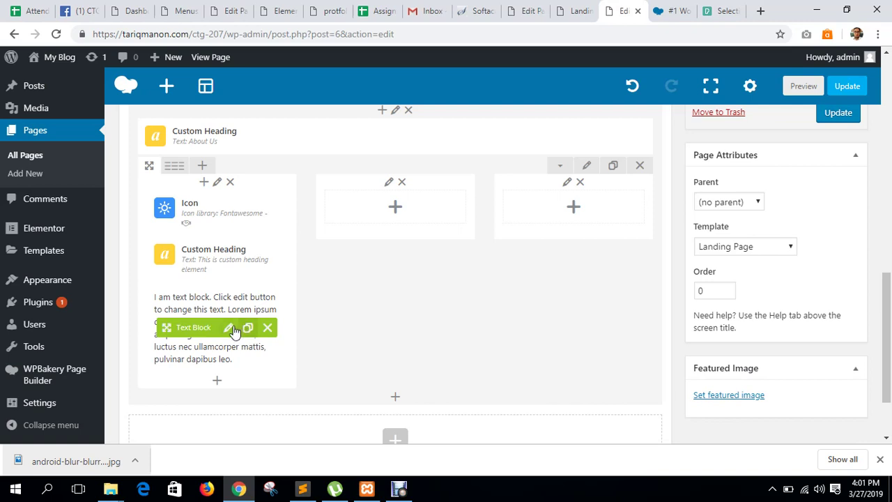
left_click(228, 328)
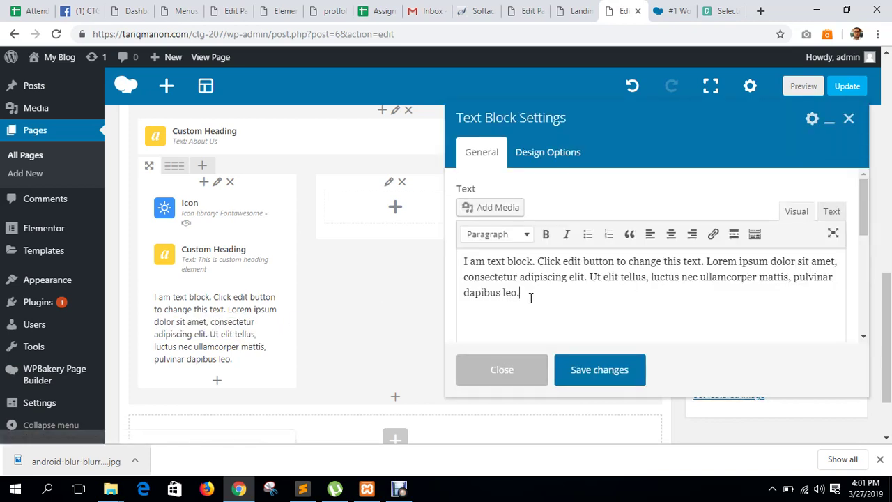
left_click_drag(527, 295, 650, 249)
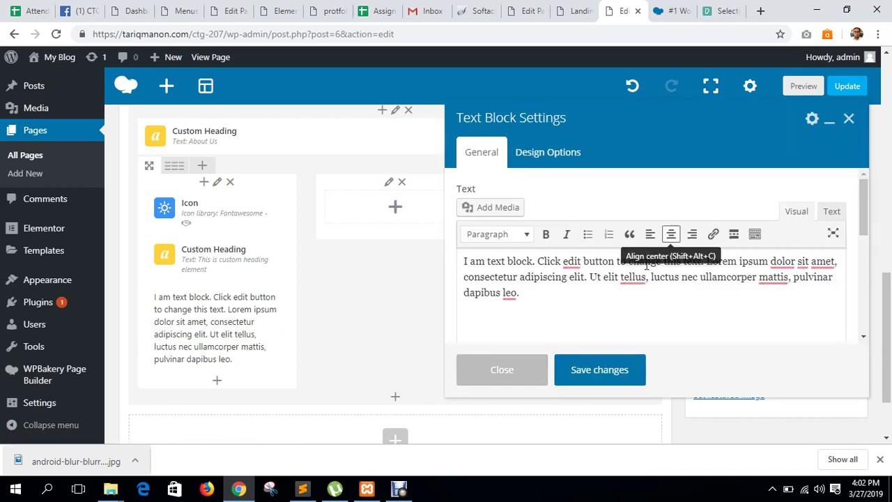
left_click_drag(528, 295, 460, 258)
left_click(671, 233)
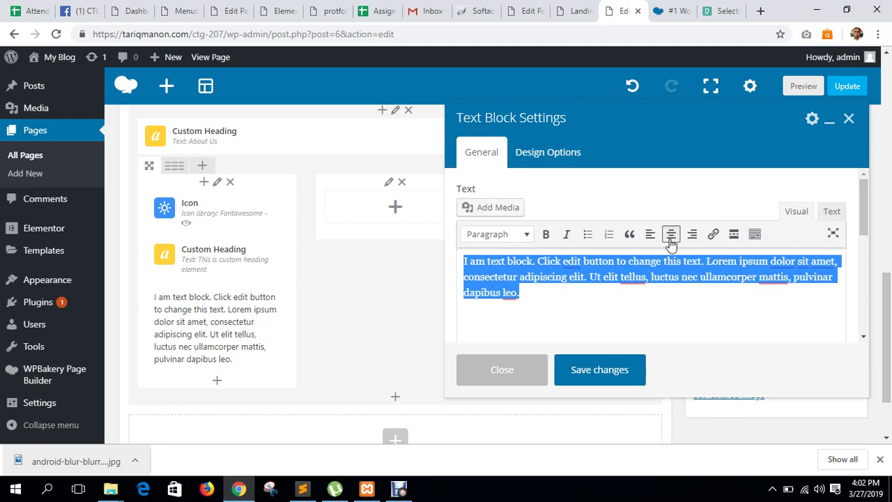
left_click(656, 331)
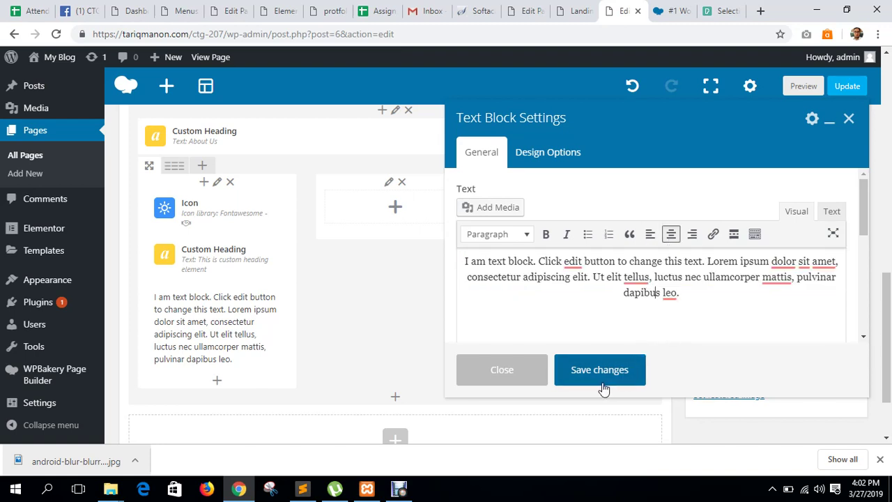
left_click_drag(666, 291, 450, 257)
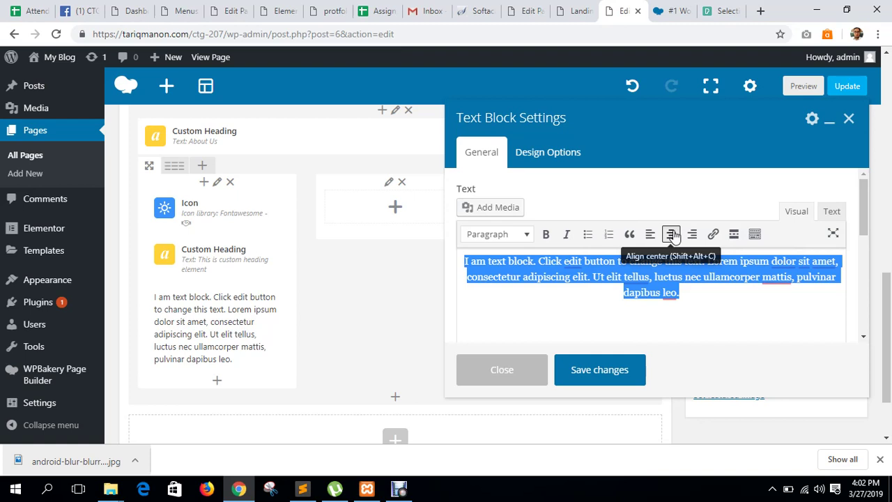
left_click(623, 370)
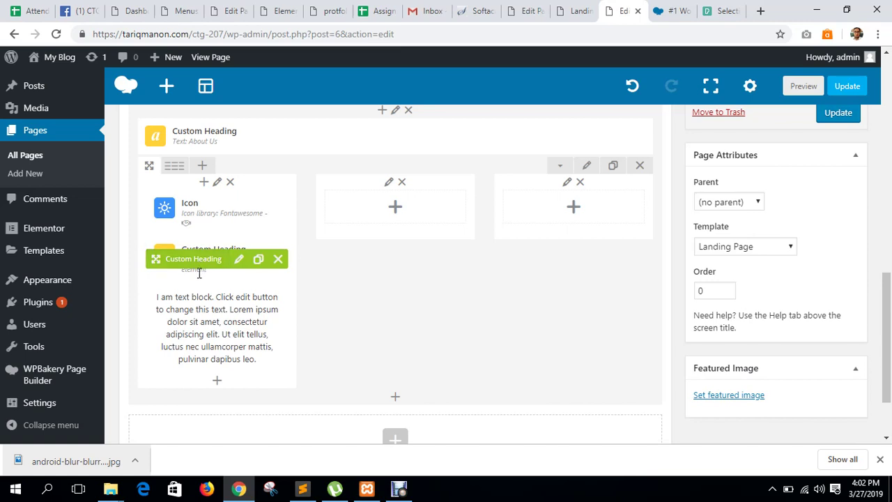
Clone the first column's icon, heading and text block into the second column.
mouse_move(209, 203)
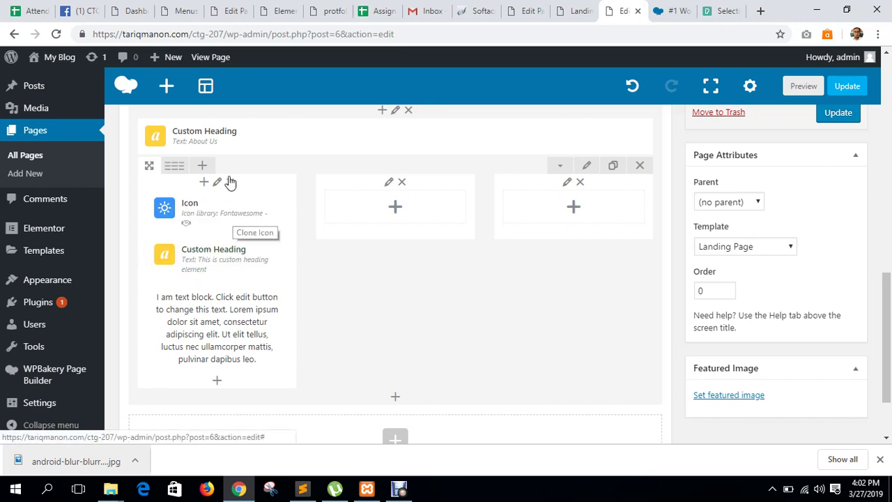
mouse_move(237, 212)
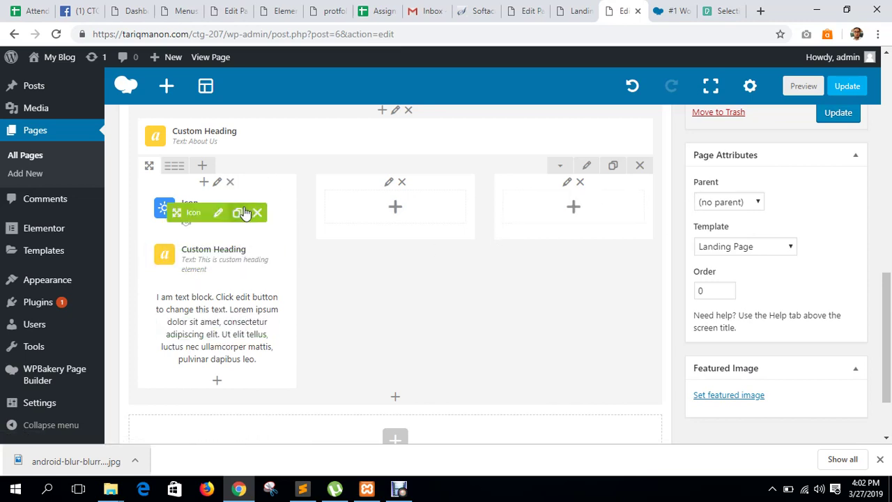
left_click(237, 212)
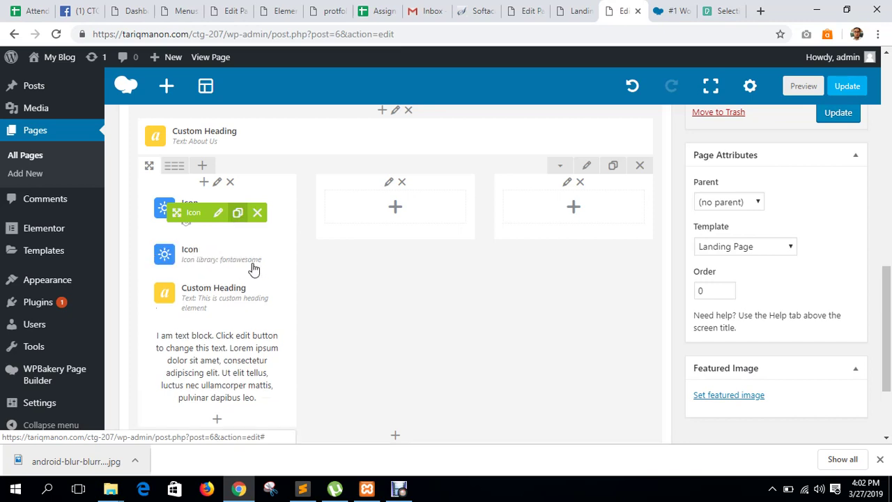
left_click_drag(176, 255, 391, 210)
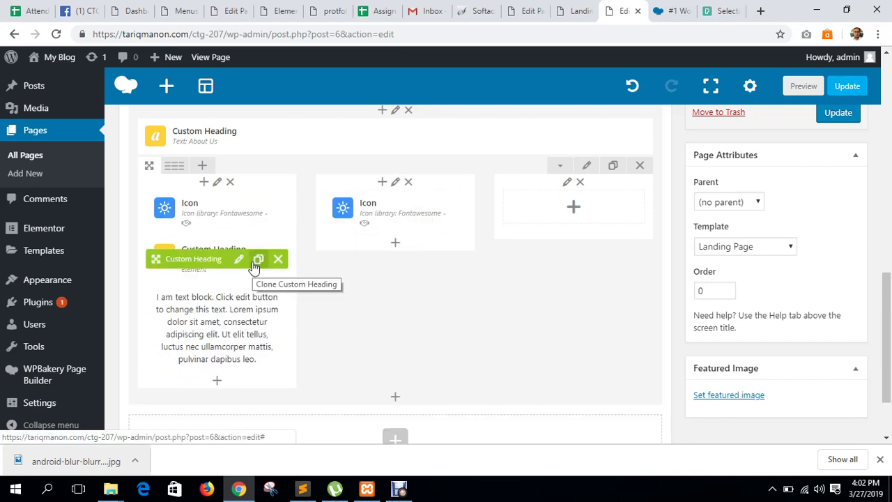
left_click(255, 264)
mouse_move(360, 266)
left_mouse_down()
mouse_move(418, 258)
mouse_move(447, 287)
left_mouse_up()
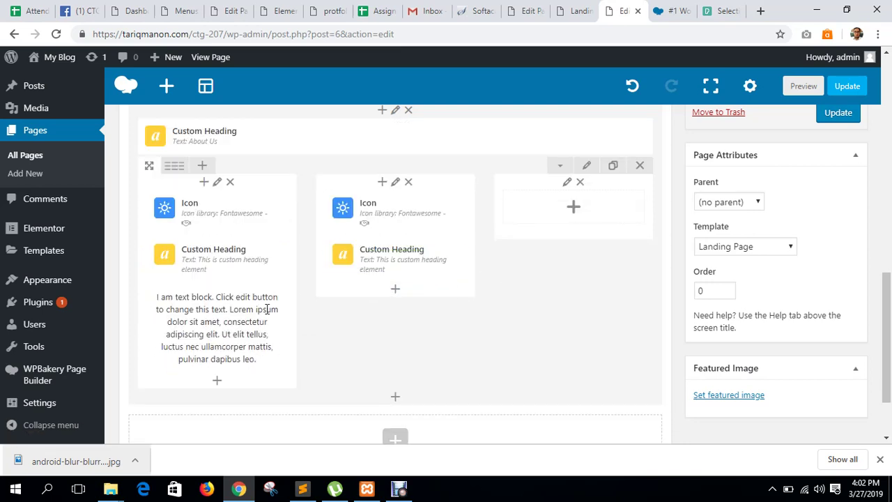
left_click(246, 327)
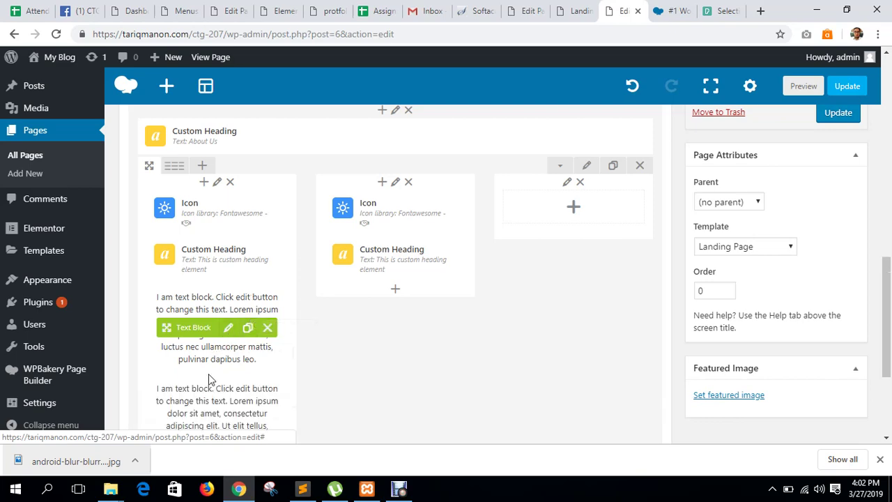
mouse_move(165, 418)
left_mouse_down()
mouse_move(369, 326)
mouse_move(364, 335)
mouse_move(368, 242)
mouse_move(366, 317)
left_mouse_up()
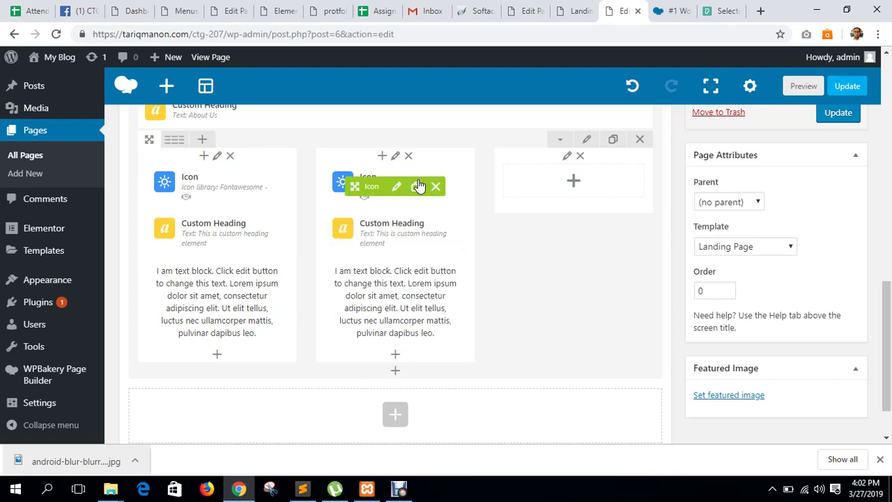
Clone the second column's icon, heading and text block into the third column.
mouse_move(187, 144)
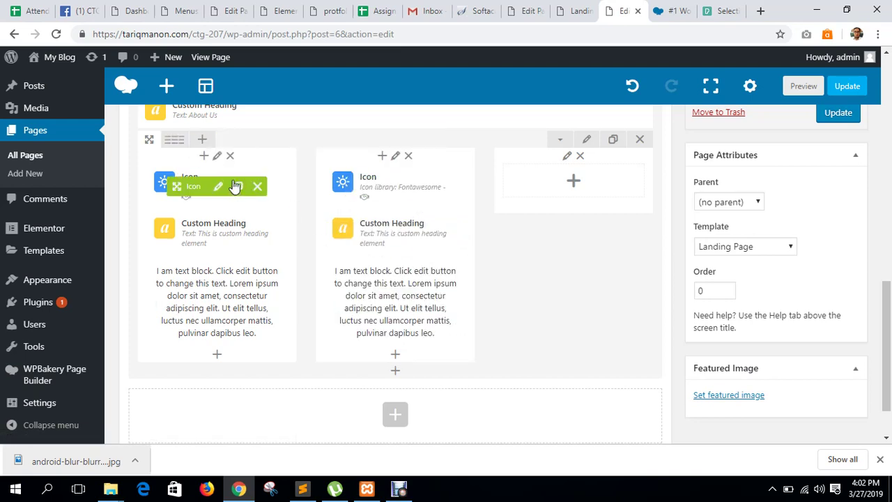
left_click(418, 187)
left_click_drag(366, 230, 558, 187)
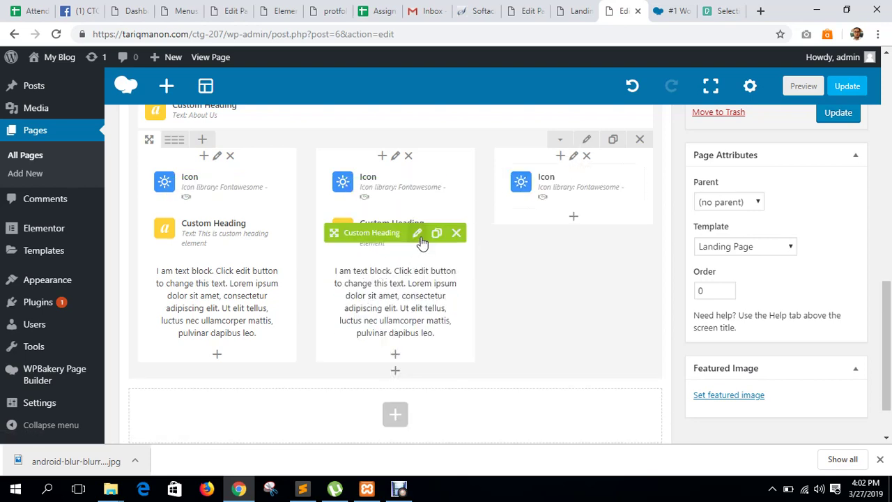
left_click(436, 233)
left_click_drag(409, 276, 554, 235)
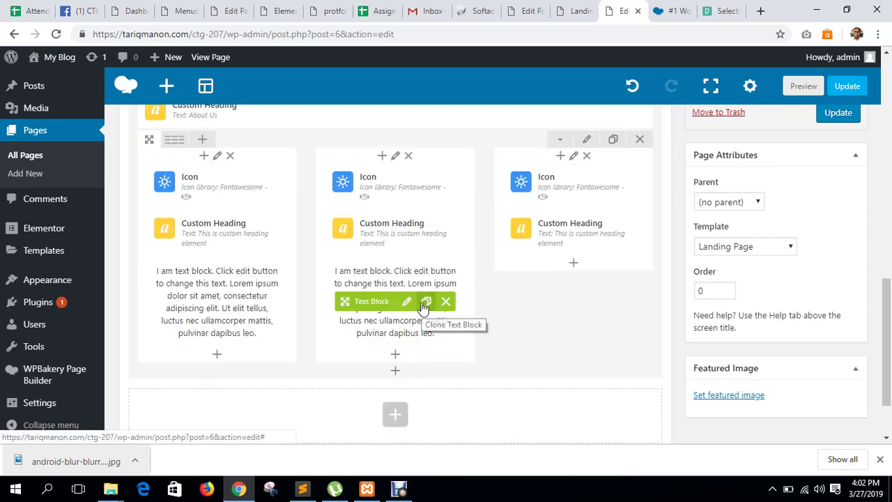
left_click(423, 302)
mouse_move(473, 340)
left_mouse_down()
mouse_move(545, 296)
mouse_move(542, 329)
mouse_move(543, 296)
left_mouse_up()
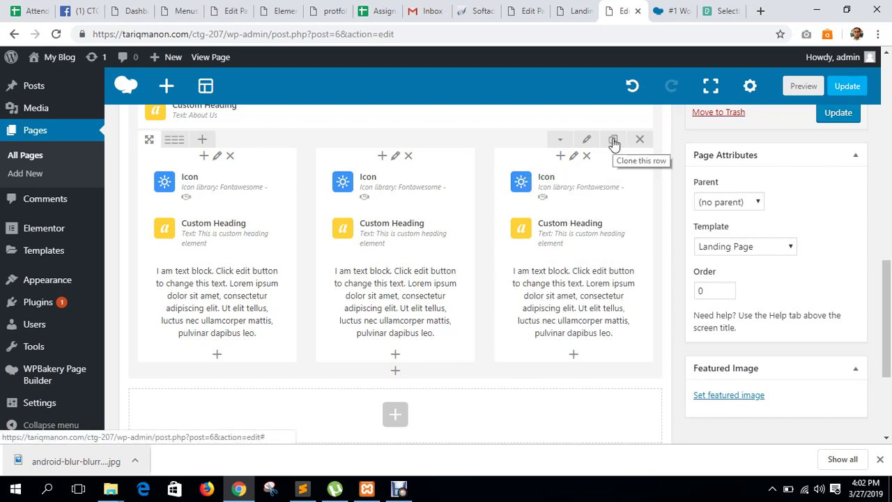
Set the About Us row's Row stretch to Stretch row and save the settings.
scroll(587, 146, "up", 1)
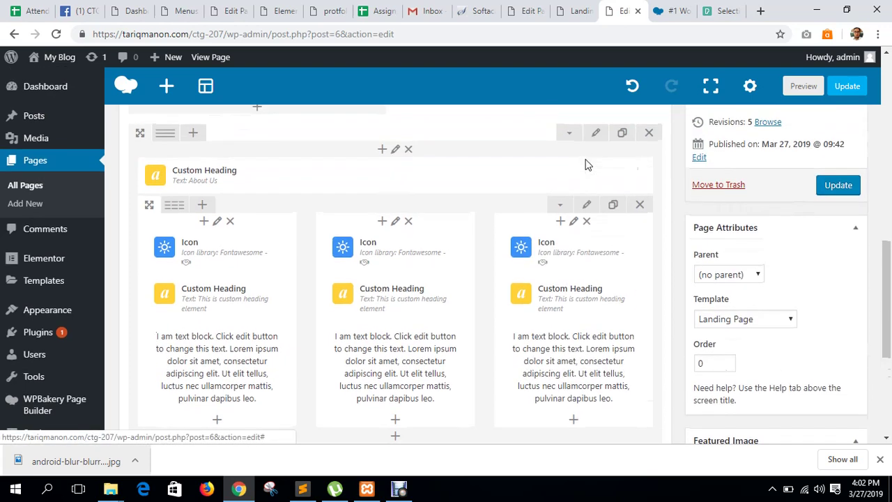
left_click(595, 132)
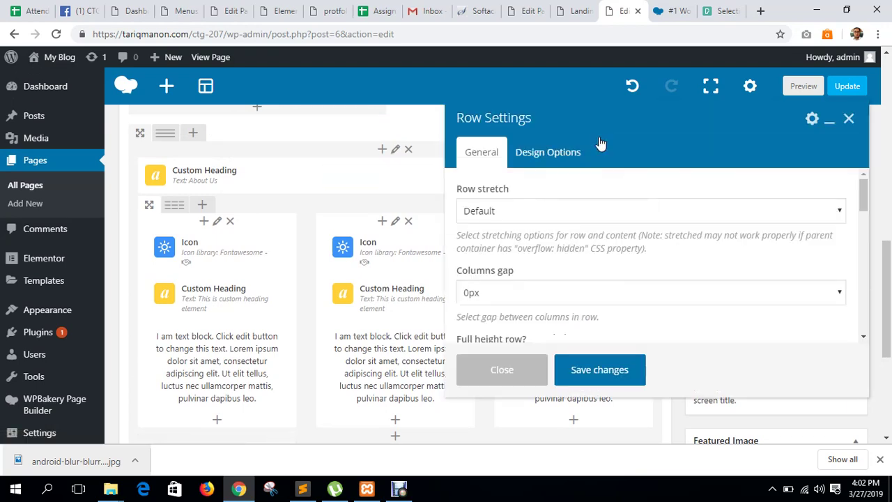
left_click(548, 153)
left_click(488, 153)
left_click(516, 209)
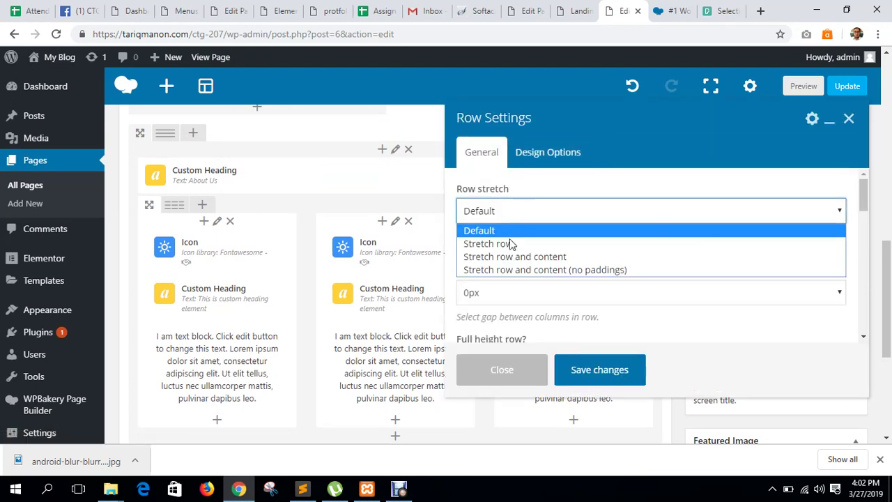
left_click(502, 249)
left_click(599, 369)
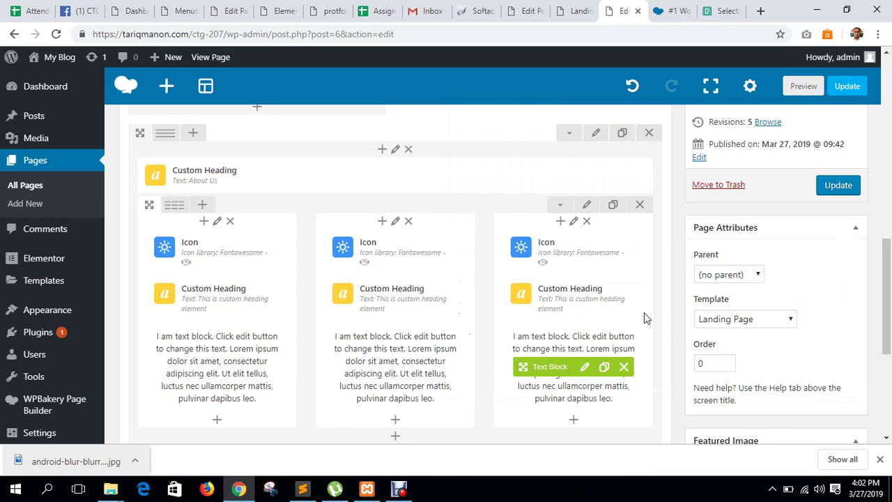
Update the page and reload the live landing page.
left_click(838, 184)
left_click(575, 10)
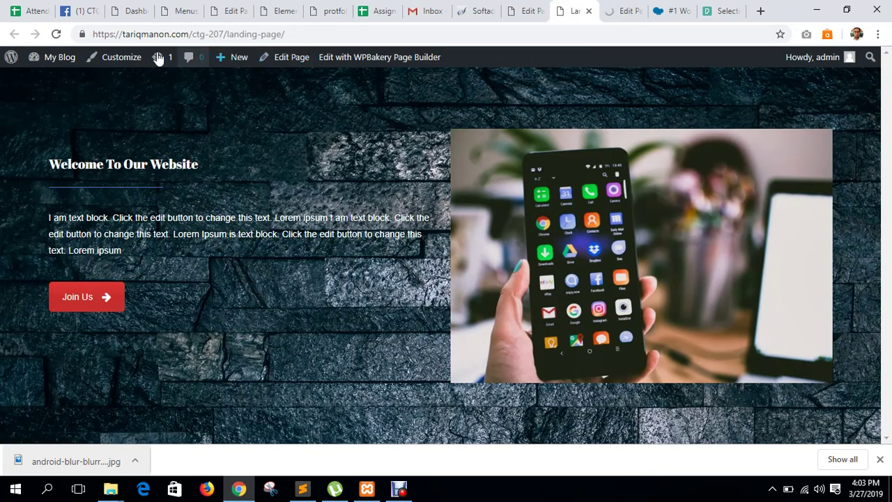
left_click(57, 34)
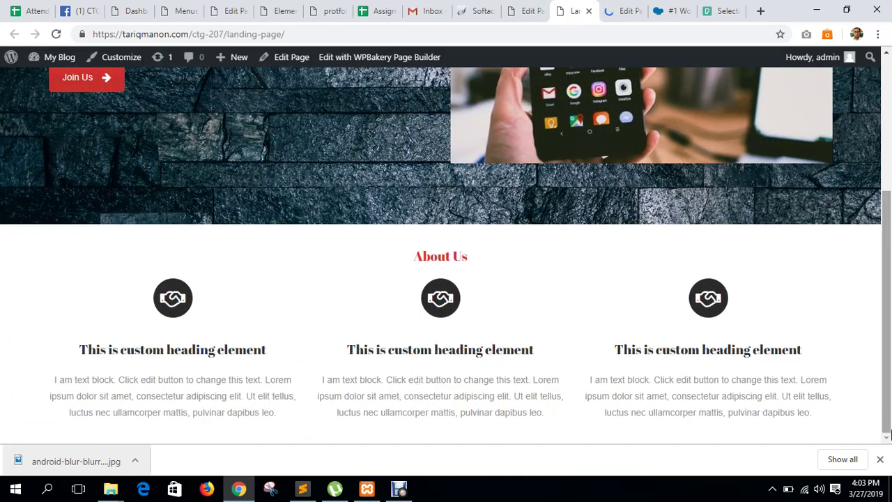
left_click(880, 461)
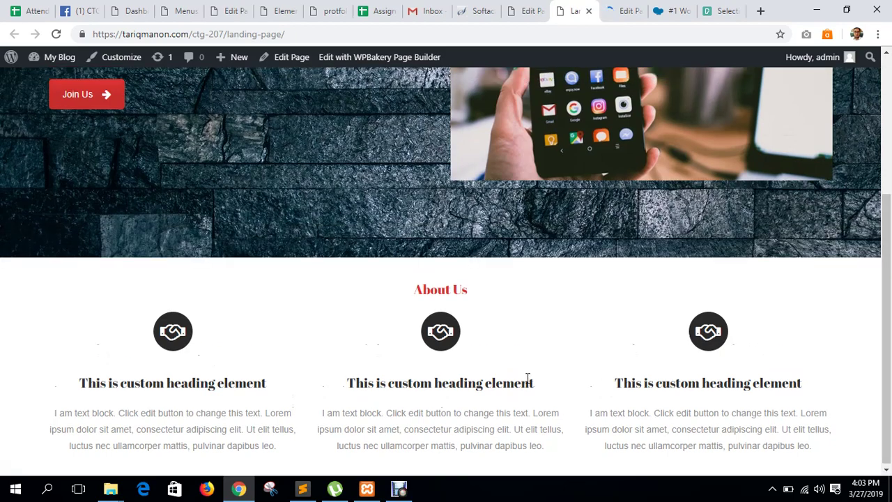
scroll(382, 322, "up", 3)
scroll(381, 317, "down", 3)
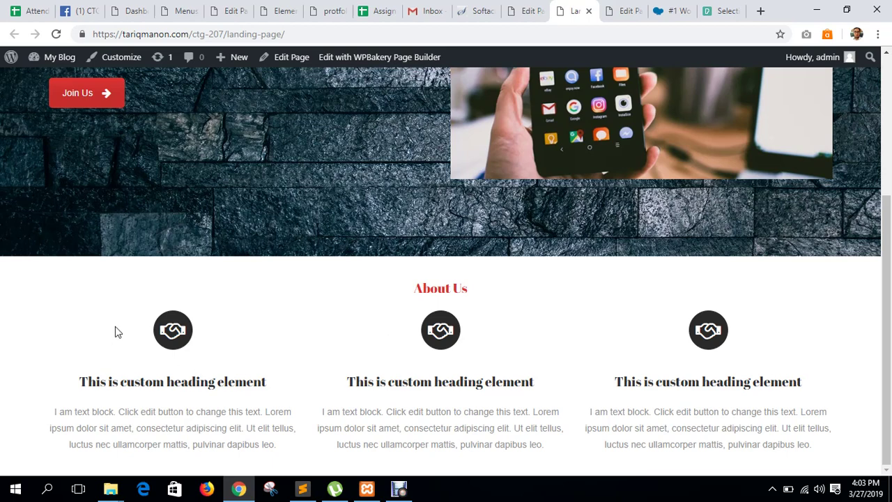
Check the three About Us columns on the live page, then return to the builder editor.
left_click_drag(322, 354, 846, 469)
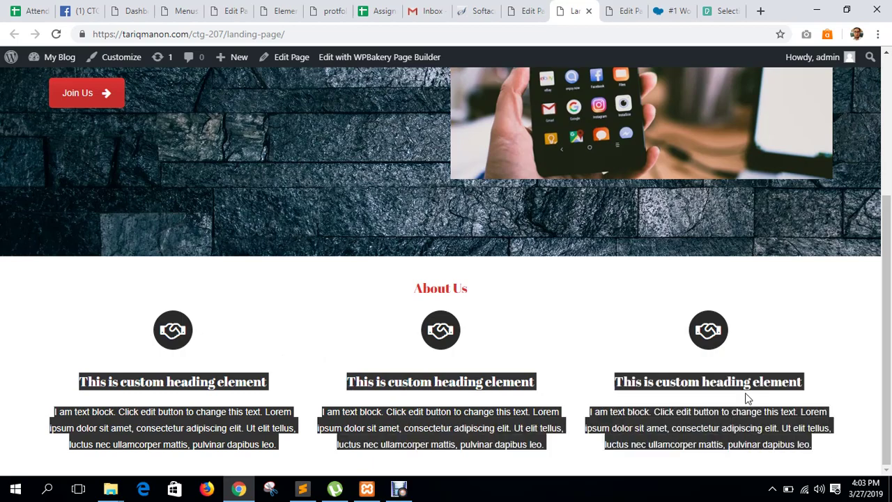
left_click(747, 397)
scroll(747, 397, "up", 3)
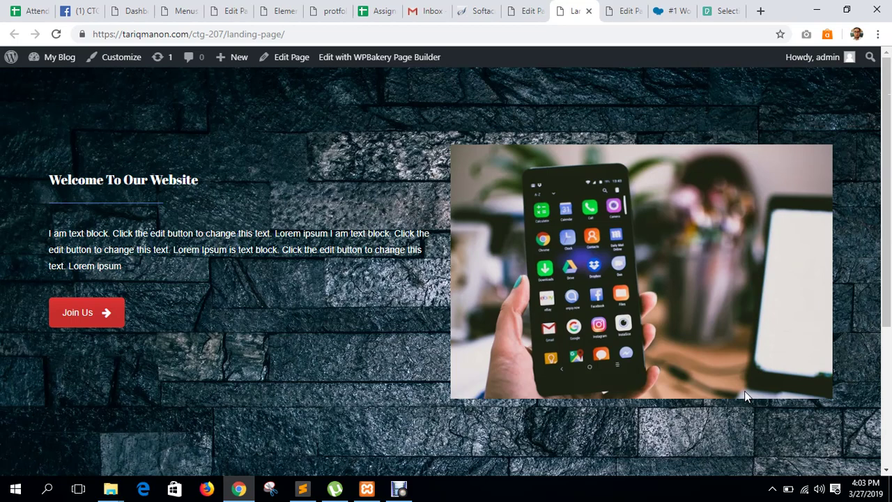
scroll(747, 397, "down", 3)
scroll(747, 398, "up", 3)
scroll(747, 397, "down", 3)
scroll(249, 409, "up", 3)
scroll(533, 260, "down", 3)
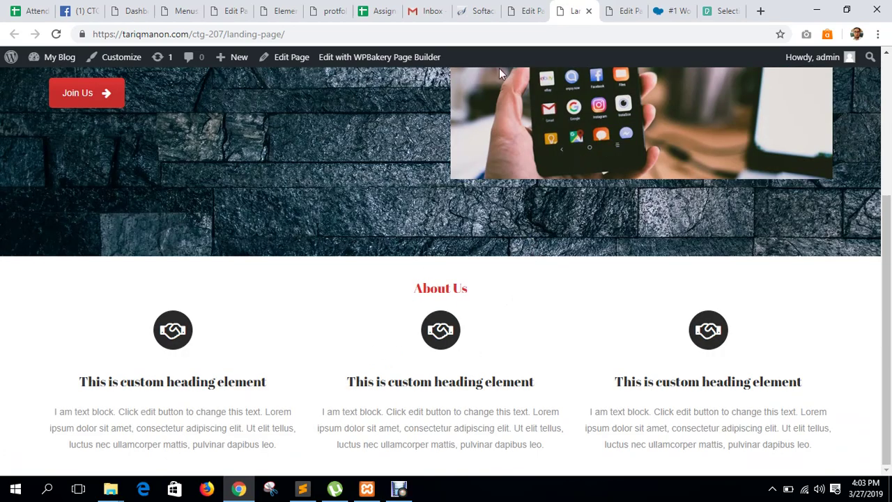
left_click(530, 10)
left_click(612, 11)
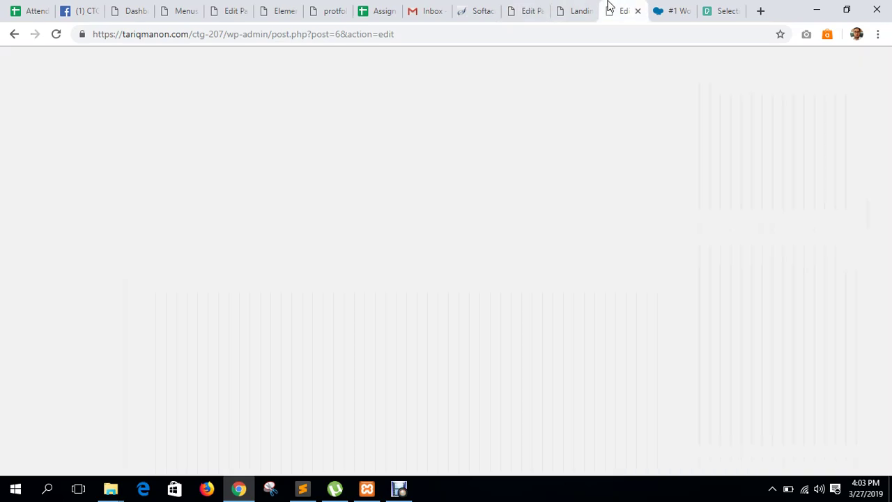
left_click(577, 11)
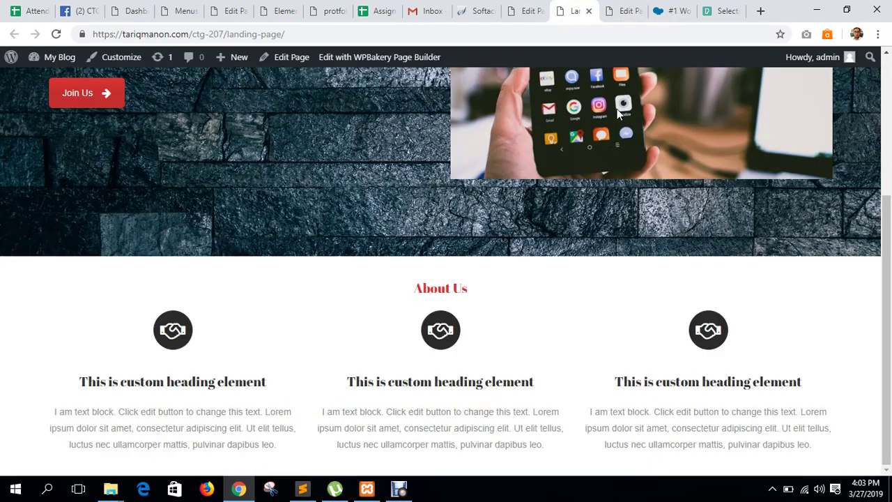
left_click(607, 7)
Insert a new Row element beneath the three-column About Us section.
scroll(540, 229, "down", 10)
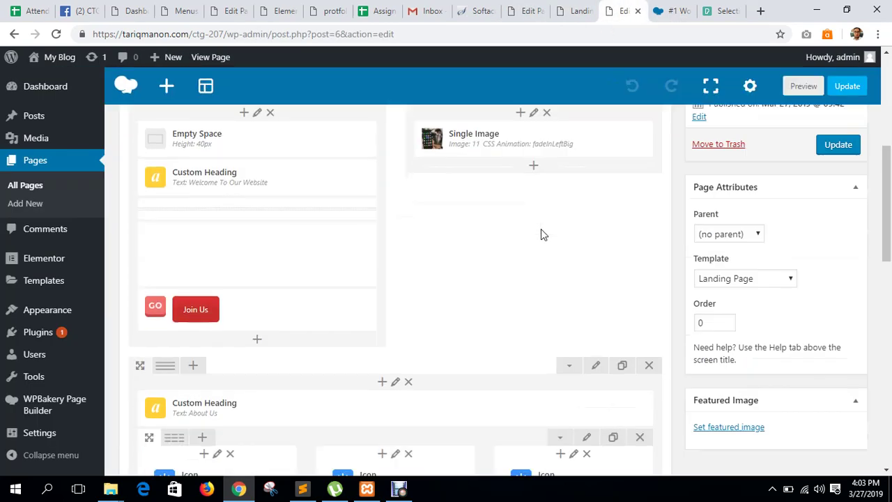
scroll(541, 231, "up", 3)
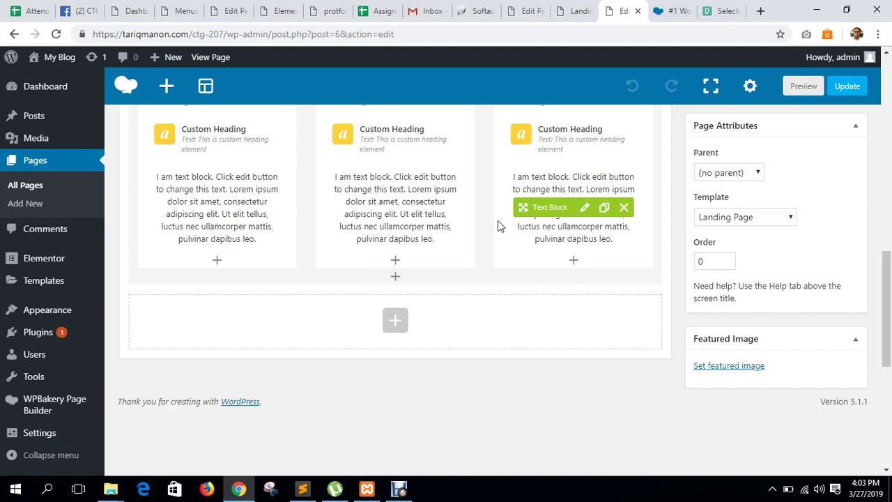
scroll(348, 262, "up", 4)
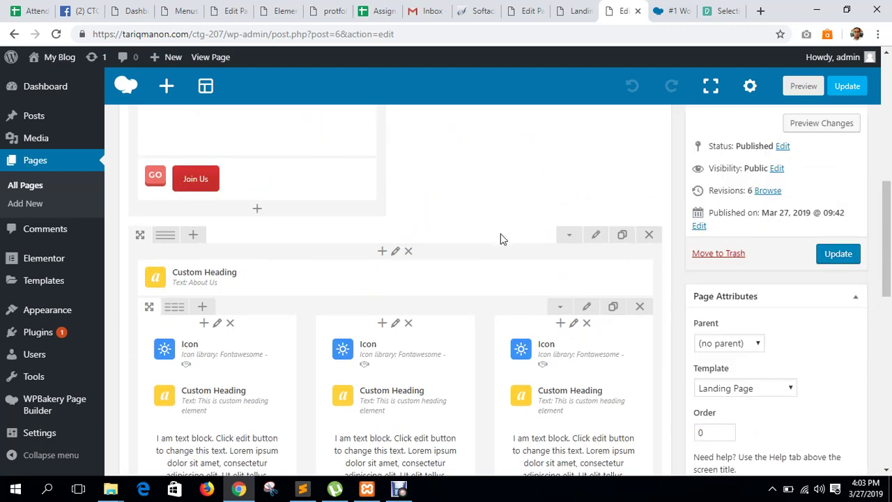
scroll(501, 240, "down", 3)
scroll(429, 359, "down", 1)
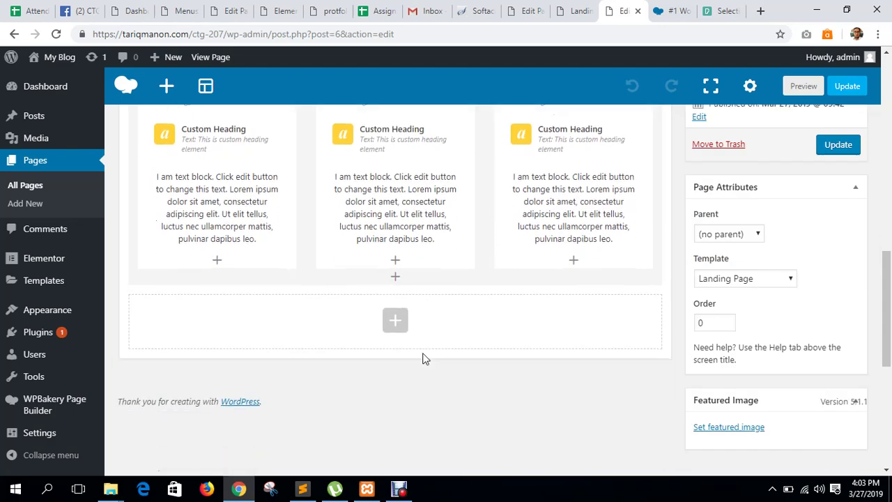
left_click(395, 322)
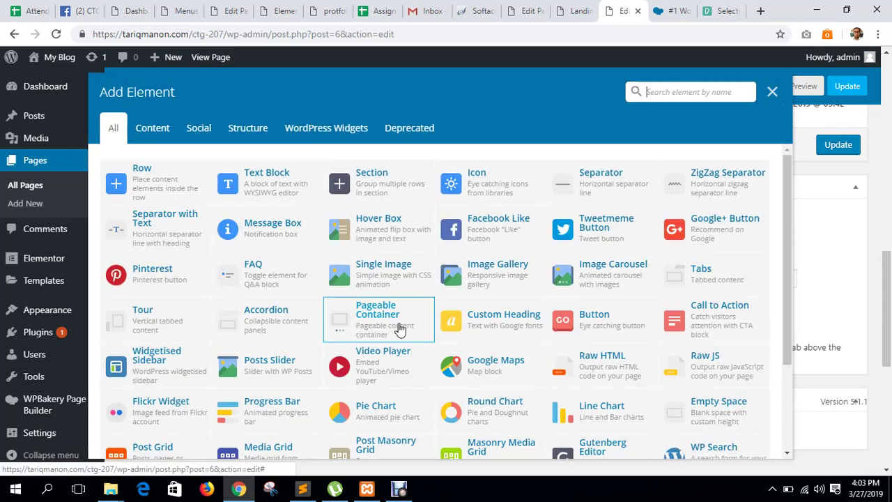
left_click(154, 186)
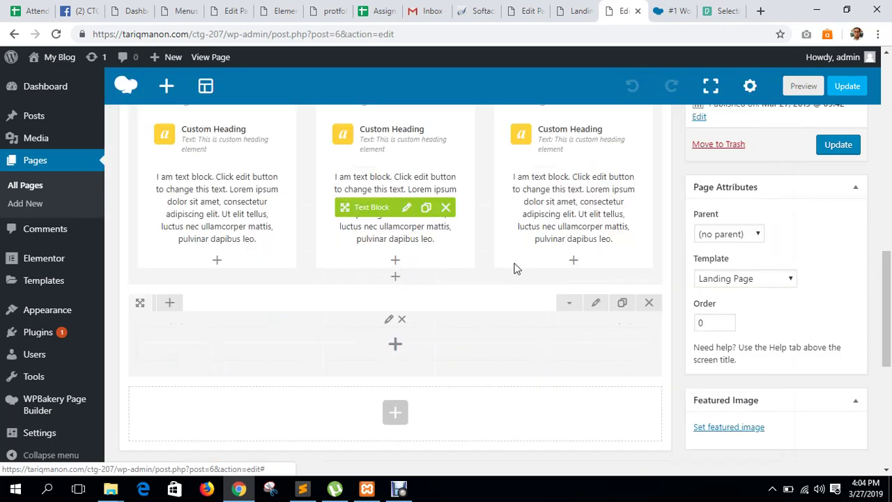
scroll(446, 282, "down", 1)
mouse_move(167, 247)
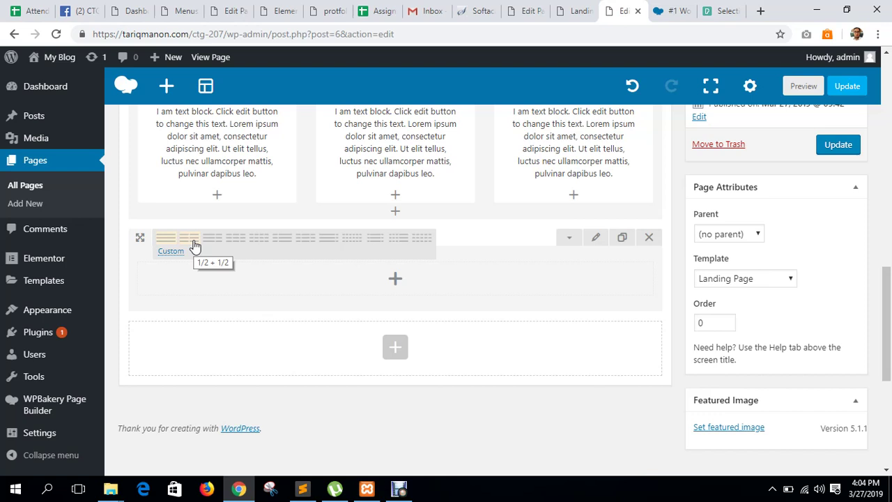
Split the new row into 1/2 + 1/2 columns and add a Single Image on the left.
left_click(194, 245)
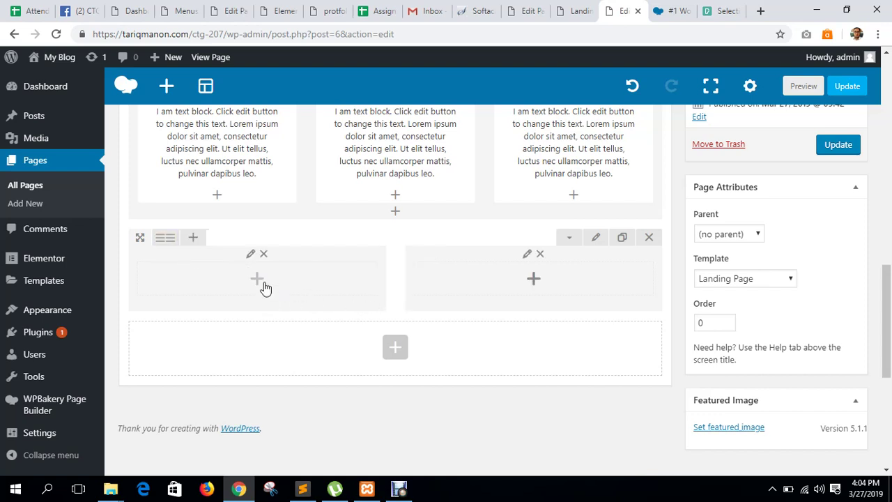
left_click(264, 284)
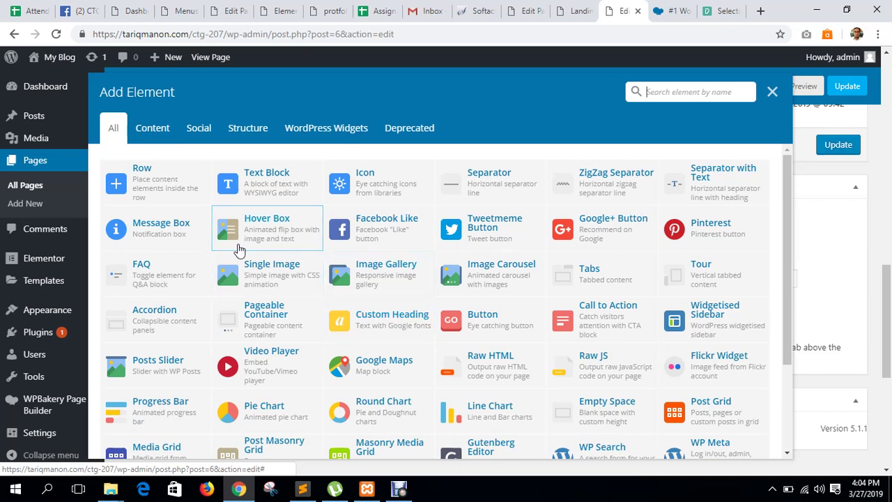
left_click(772, 91)
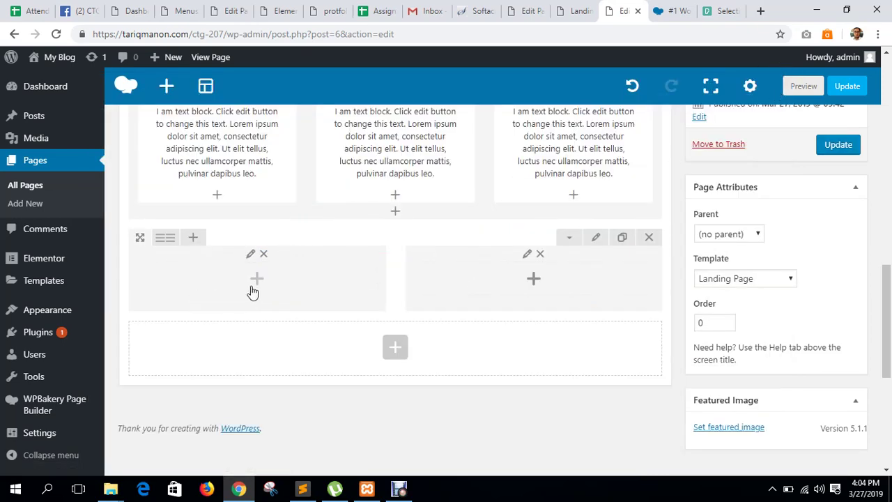
left_click(303, 291)
scroll(529, 235, "down", 3)
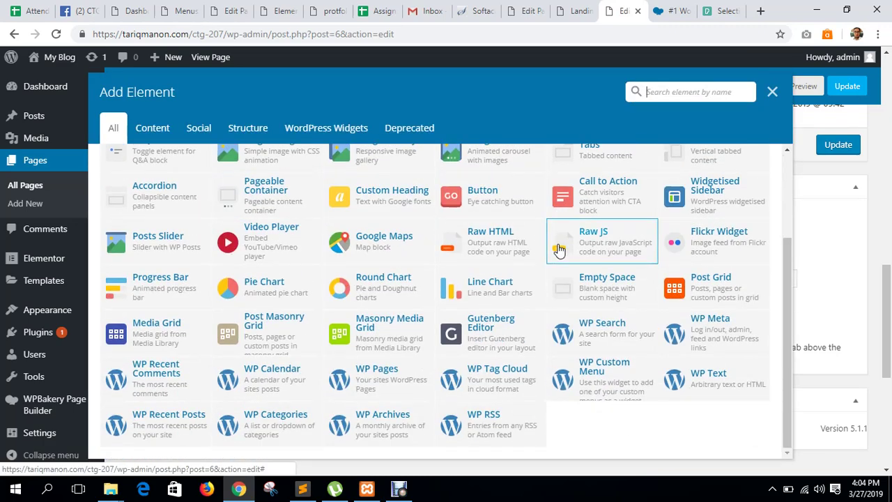
scroll(557, 244, "up", 3)
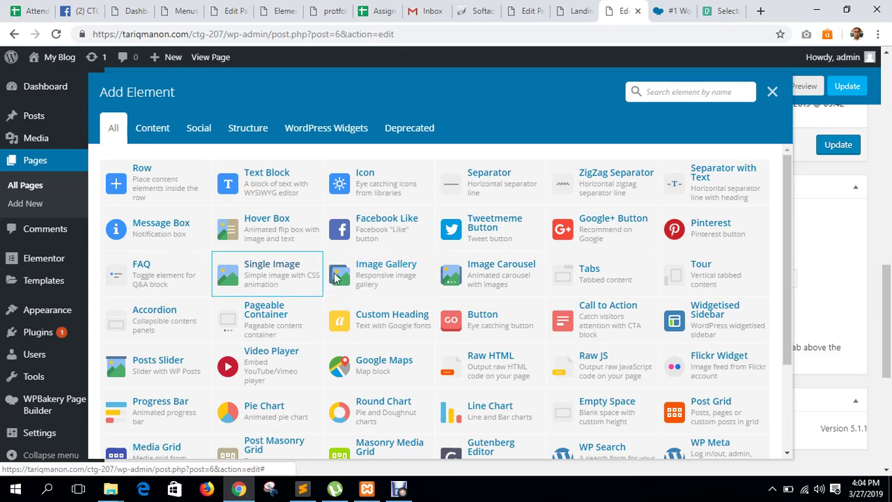
left_click(278, 289)
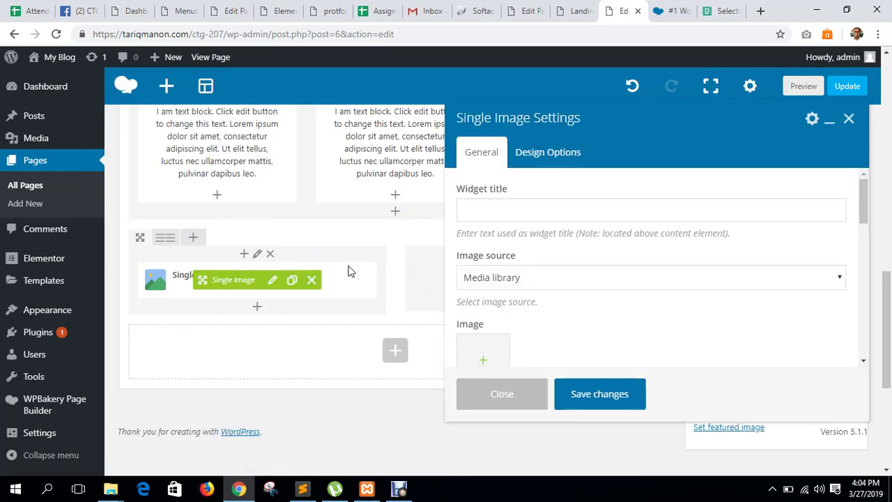
Set the Single Image to the phone photo with image size full and save.
scroll(550, 290, "down", 1)
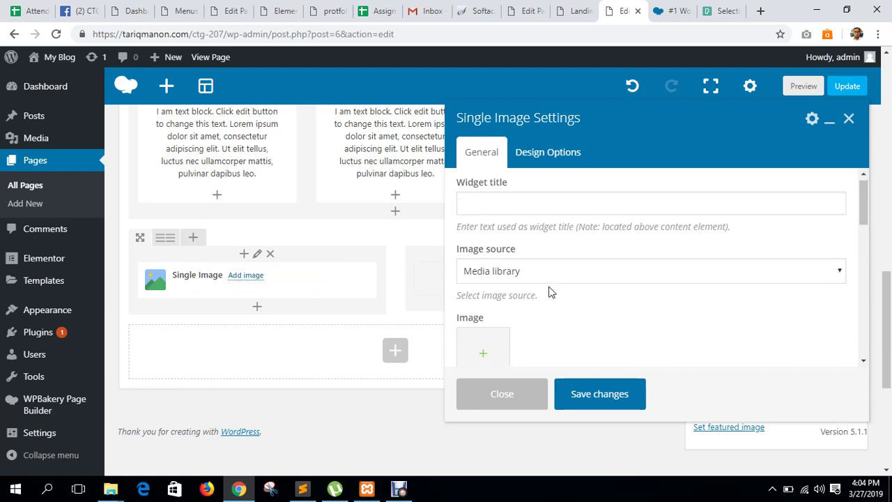
left_click(486, 298)
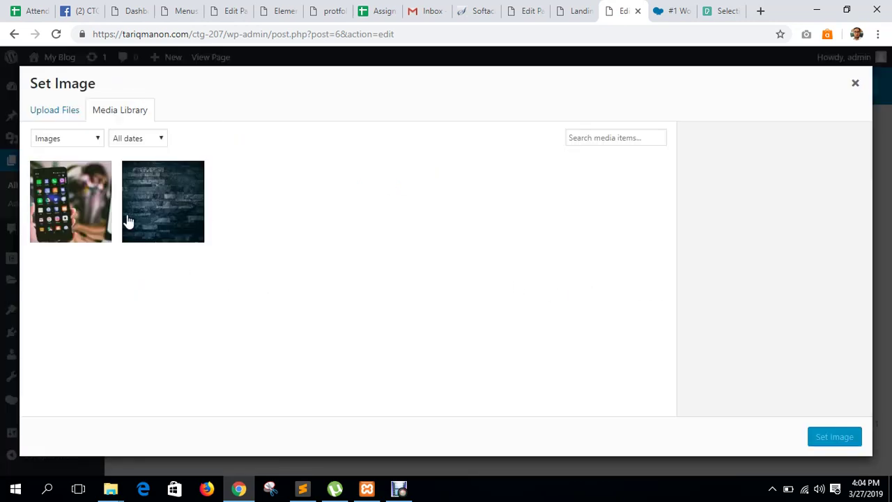
left_click(90, 187)
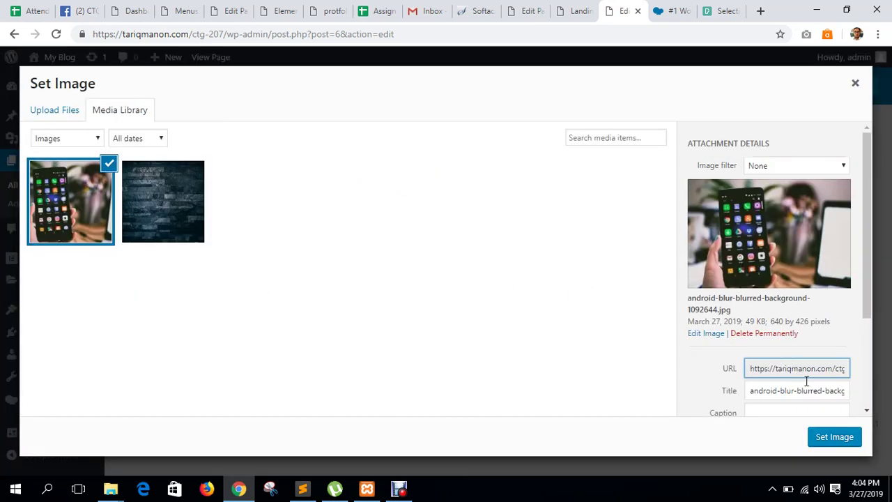
left_click(829, 439)
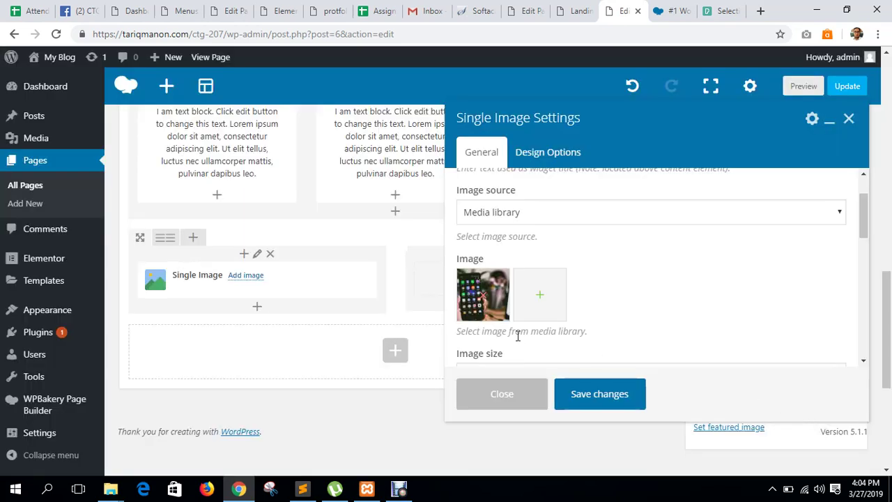
scroll(543, 335, "down", 2)
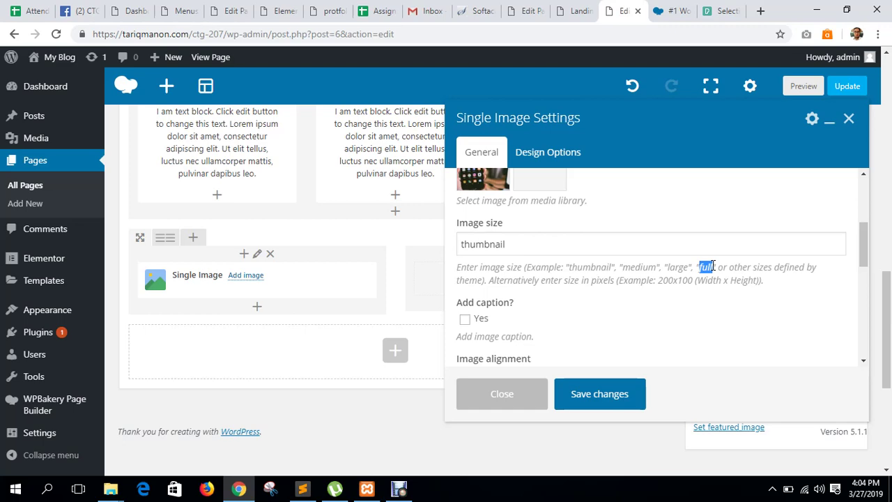
double_click(527, 241)
type("full")
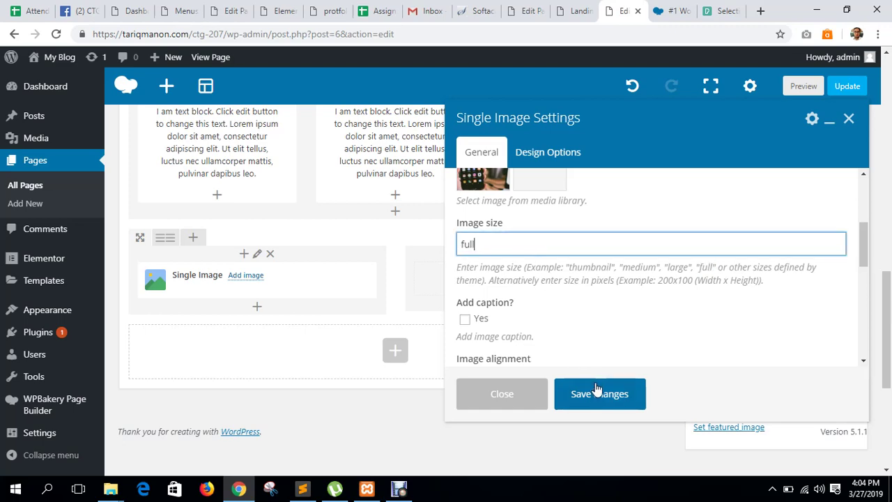
left_click(596, 391)
left_click(533, 279)
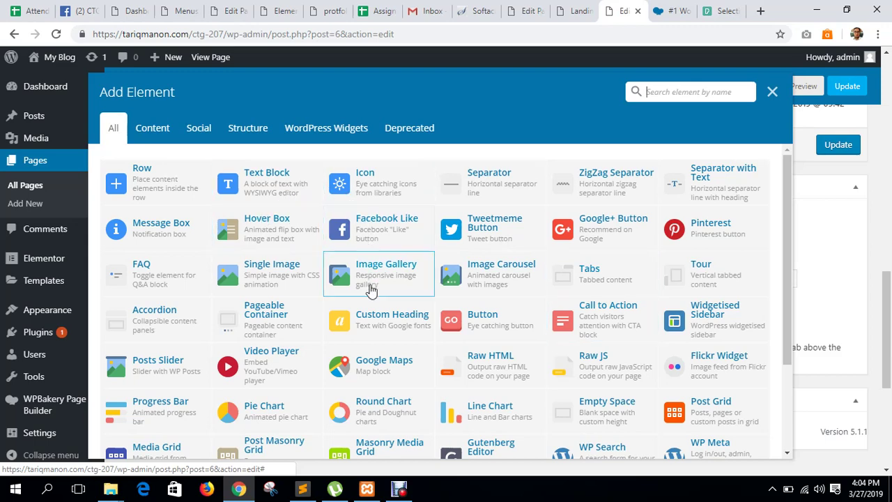
Add a default Custom Heading and a placeholder Text Block to the right column.
left_click(373, 316)
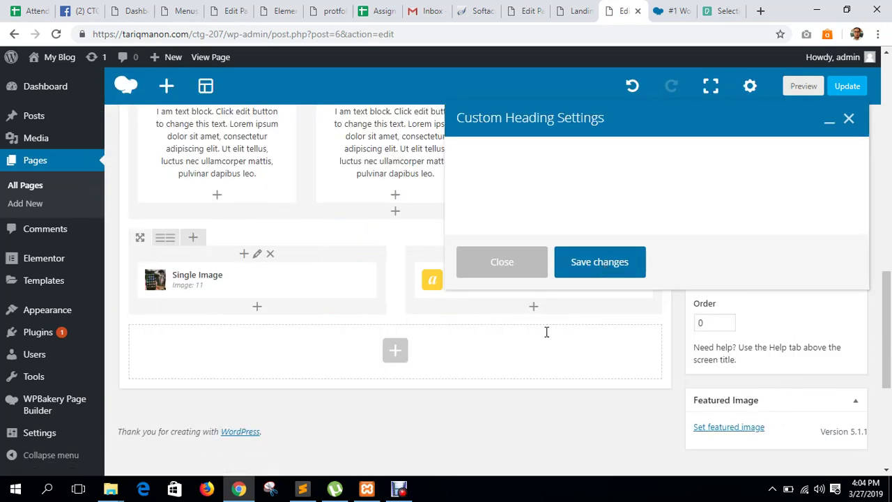
left_click(597, 392)
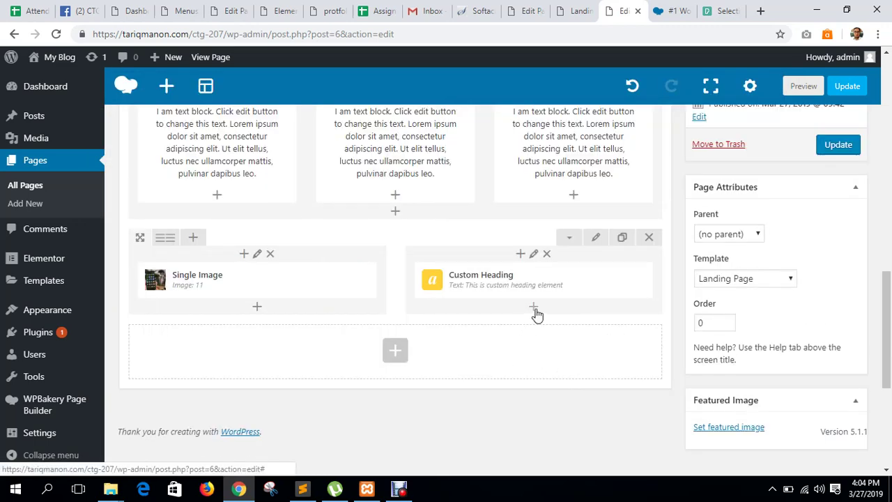
left_click(533, 309)
left_click(258, 181)
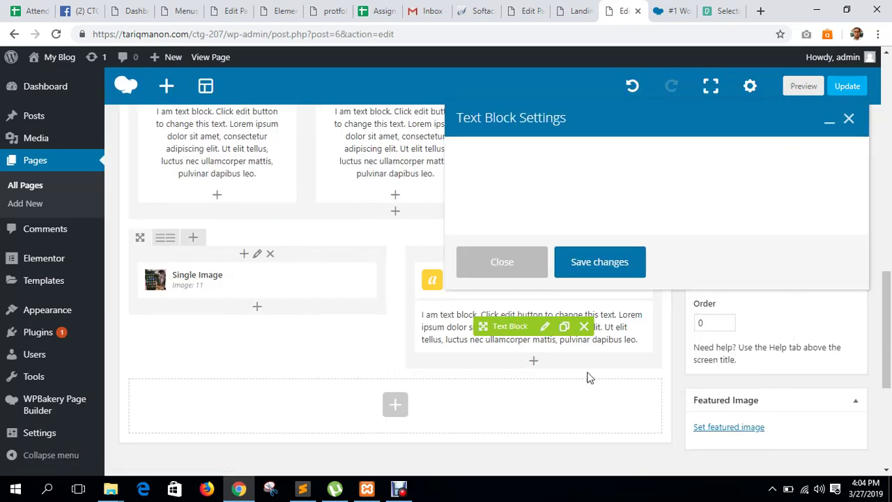
left_click(601, 398)
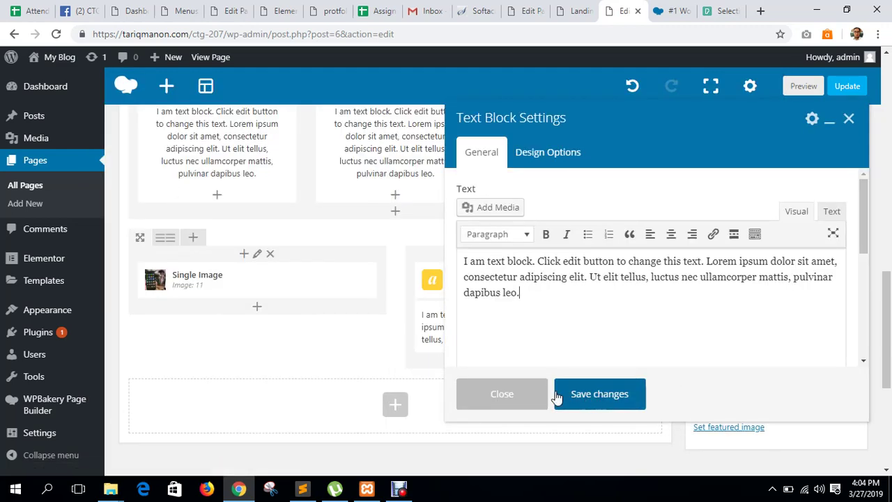
Add a default Button below the text block, discarding a mistakenly chosen Call to Action.
left_click(535, 363)
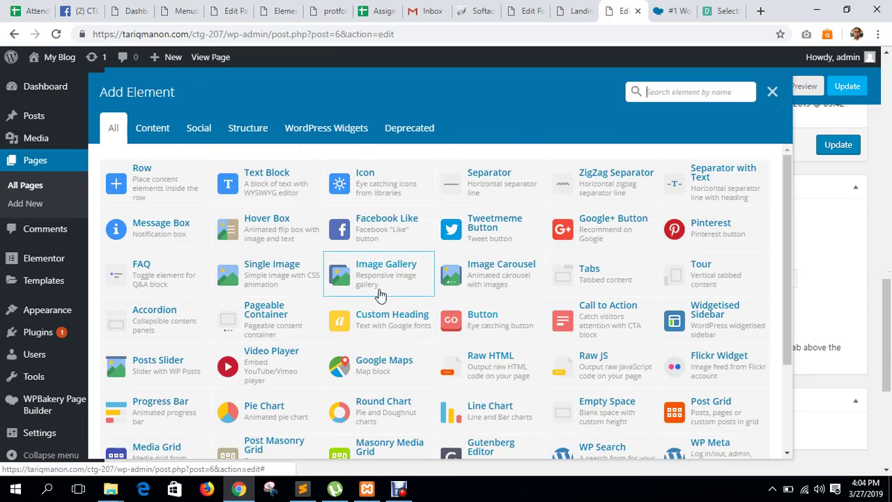
left_click(575, 317)
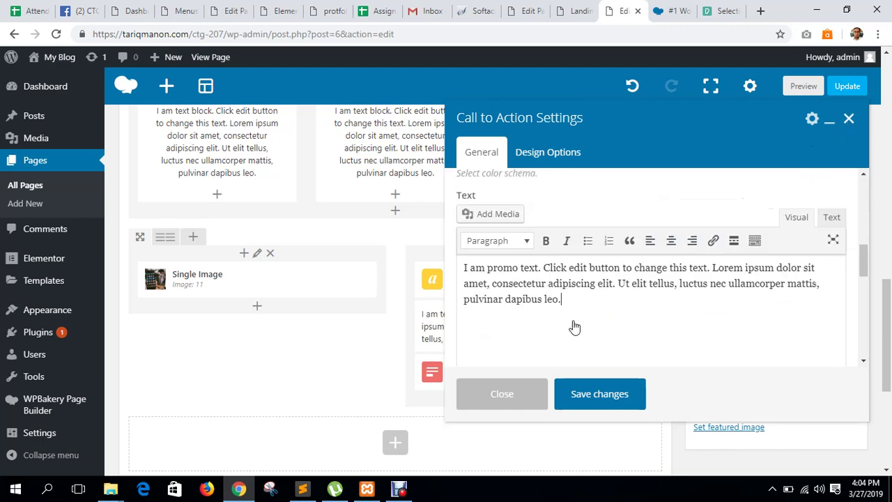
left_click(600, 394)
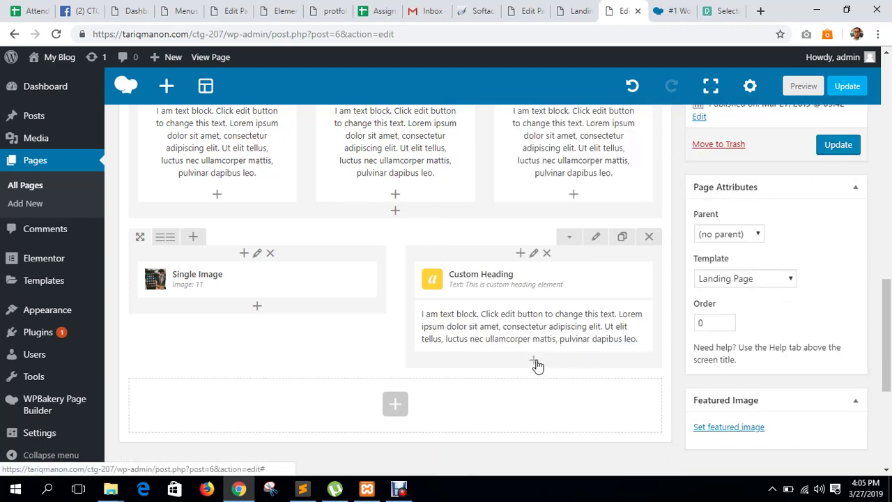
left_click(534, 360)
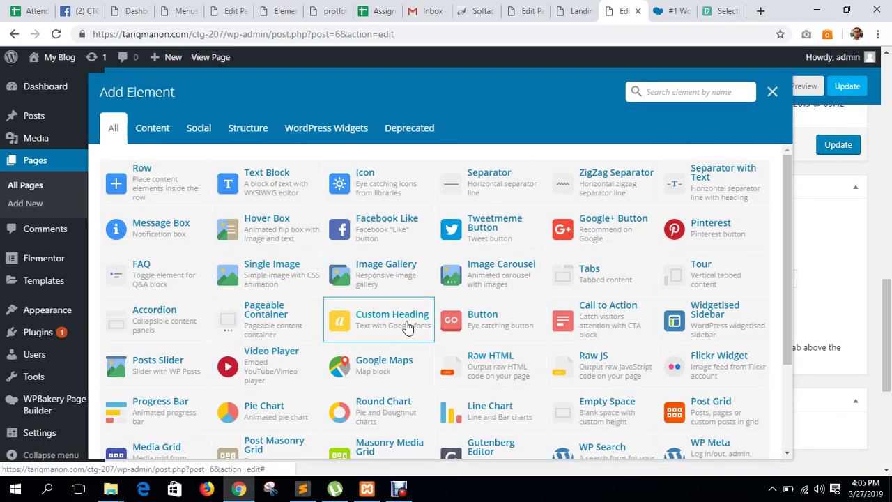
left_click(511, 333)
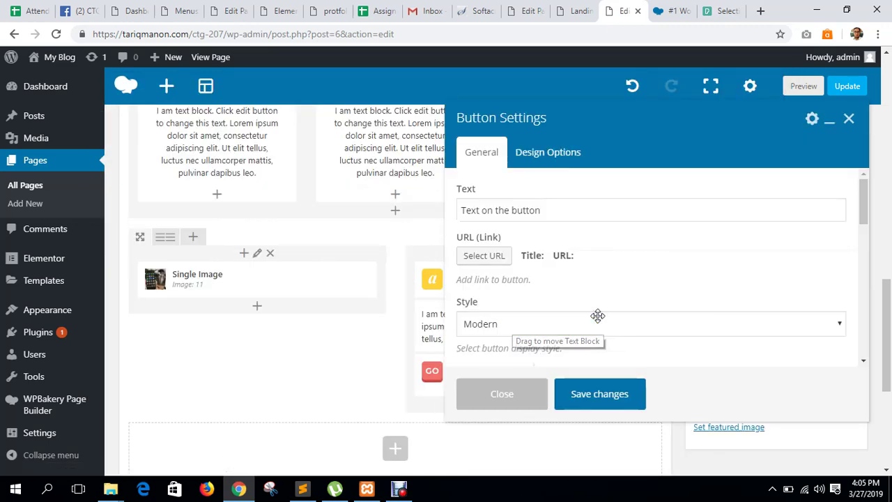
left_click(592, 394)
scroll(432, 270, "down", 3)
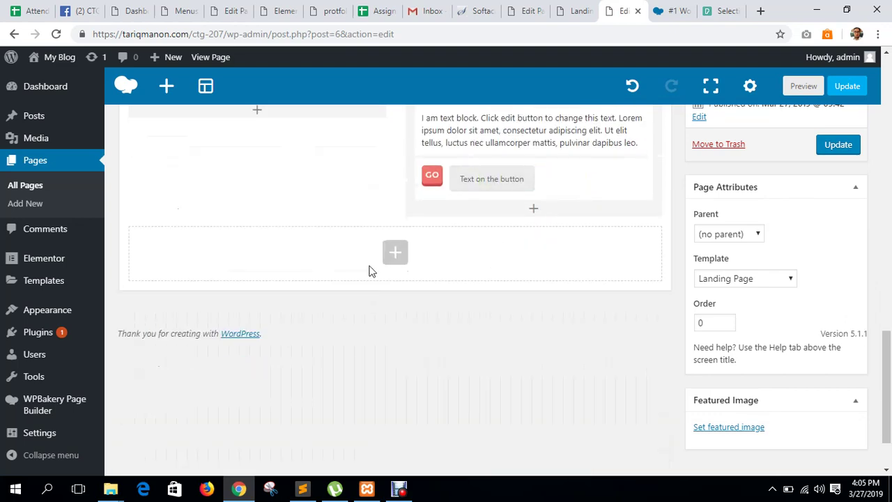
Add a new row at the bottom of the page split into three equal columns.
left_click(400, 258)
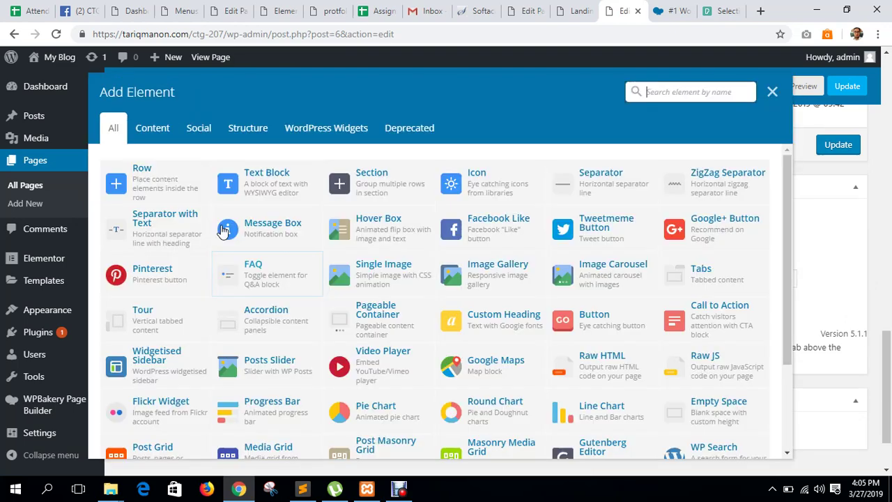
left_click(175, 180)
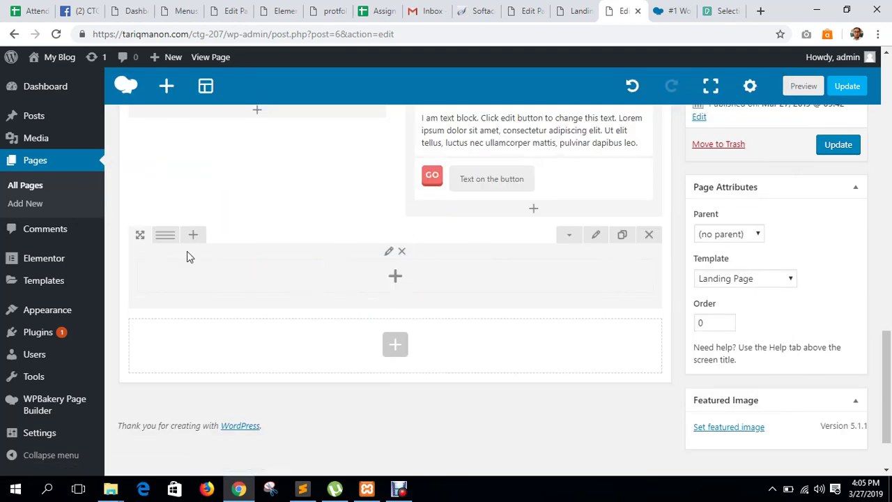
mouse_move(175, 246)
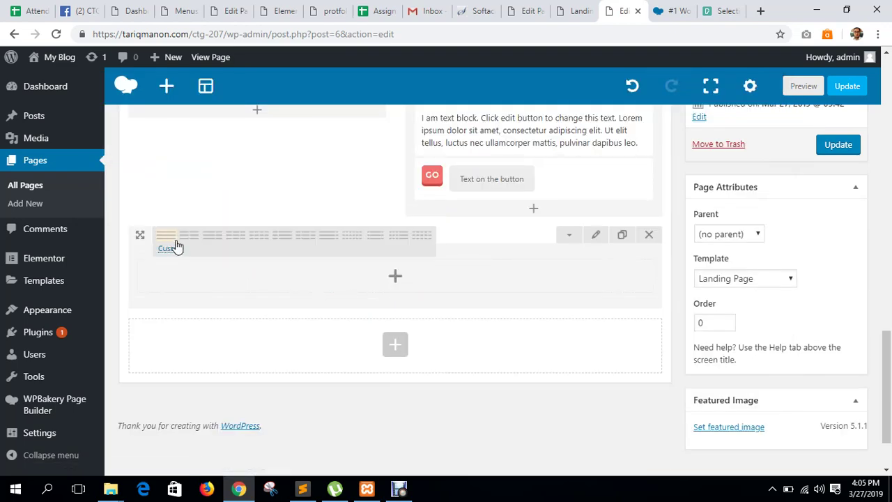
left_click(236, 236)
scroll(317, 321, "down", 2)
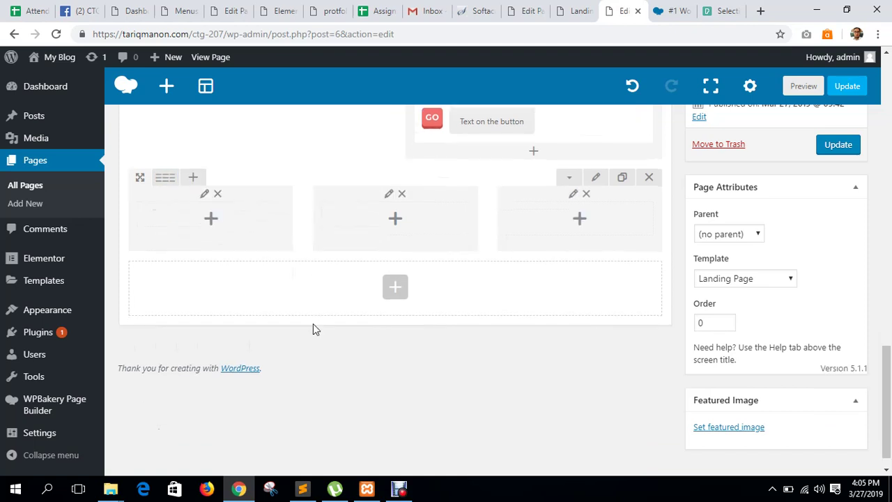
Add a Hover Box to the first column, found by searching 'fl', and clear its Primary title.
left_click(208, 197)
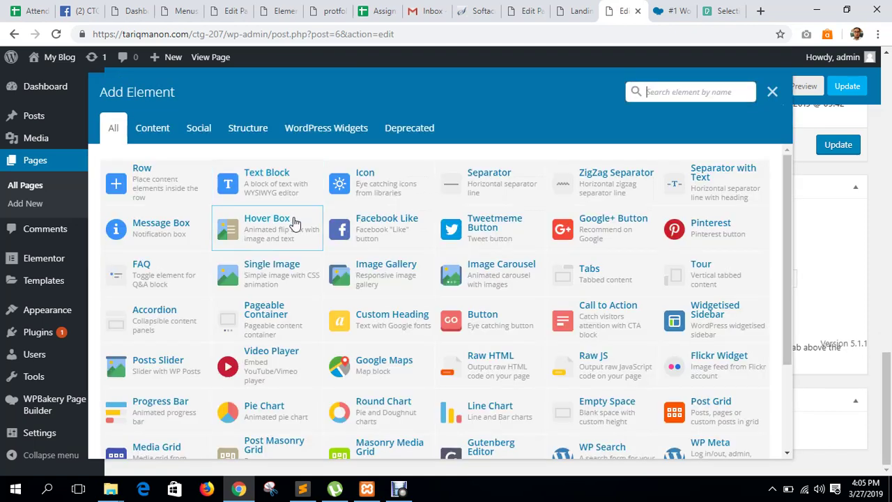
left_click(648, 91)
type("fli")
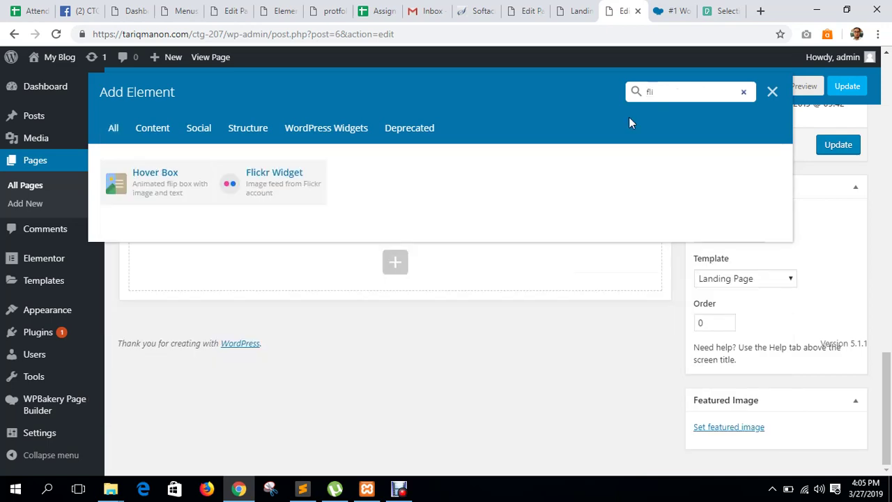
left_click(176, 182)
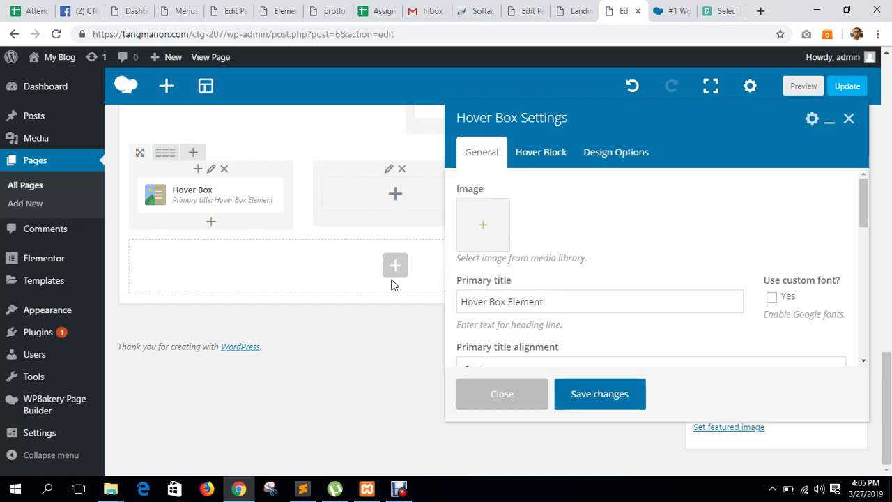
scroll(559, 290, "down", 1)
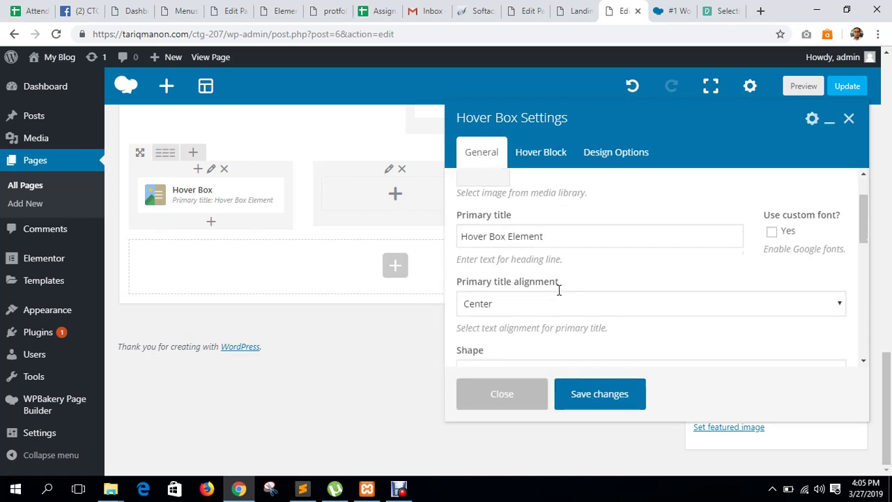
scroll(557, 288, "up", 1)
double_click(546, 302)
key("ctrl+a")
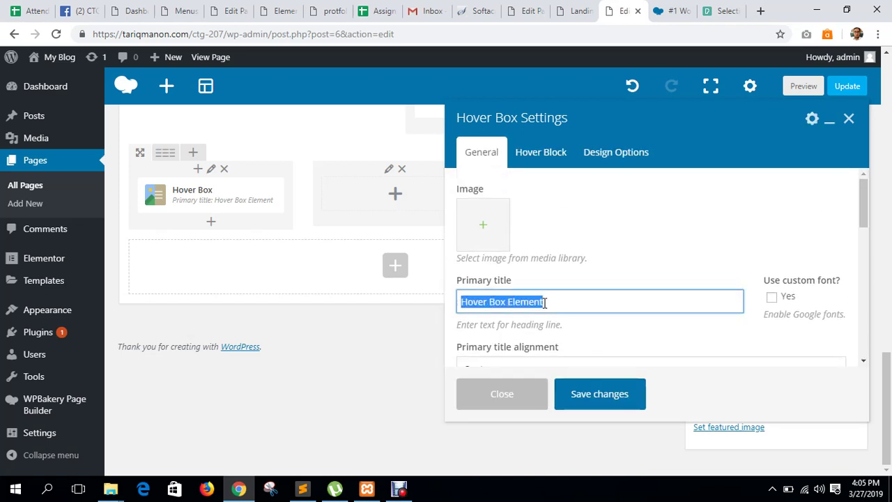
key("BackSpace")
Set the phone photo as the Hover Box image and view its hover-block settings.
left_click(492, 240)
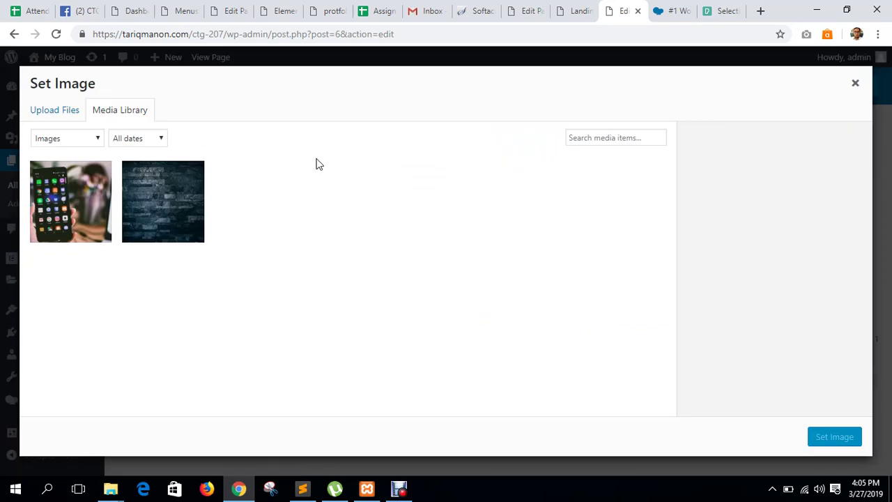
left_click(73, 202)
left_click(822, 439)
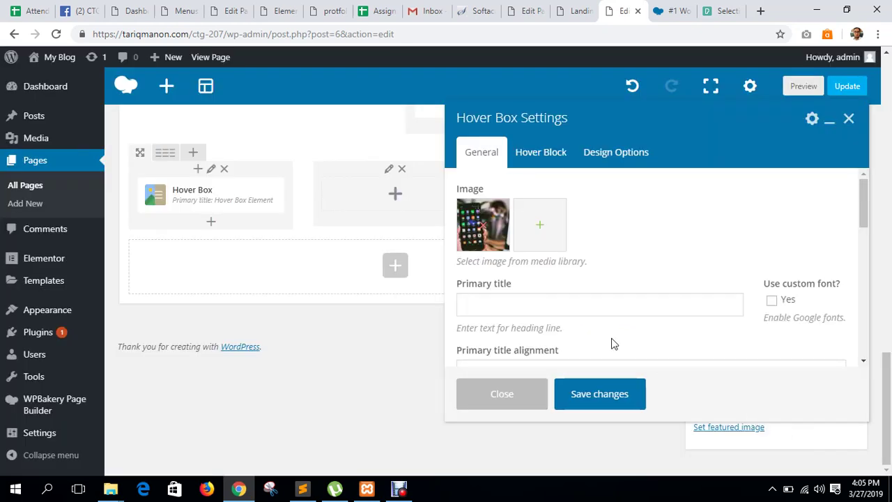
scroll(612, 342, "down", 3)
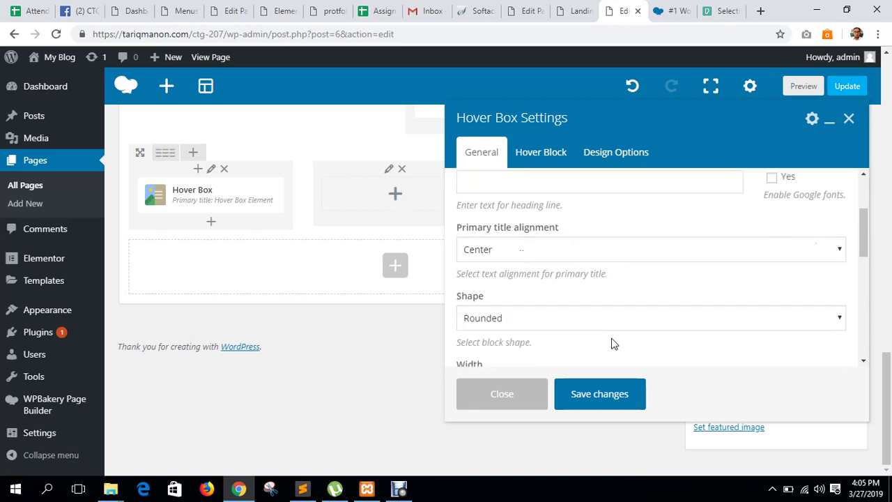
left_click(530, 155)
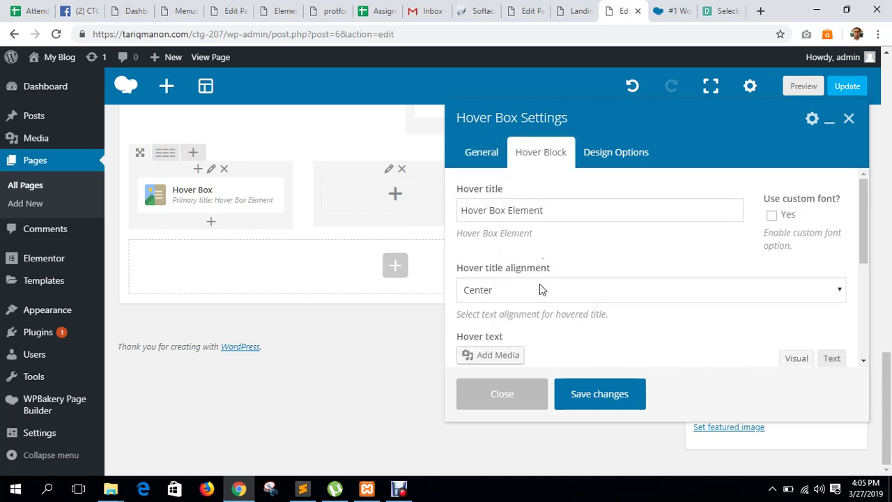
scroll(539, 286, "down", 2)
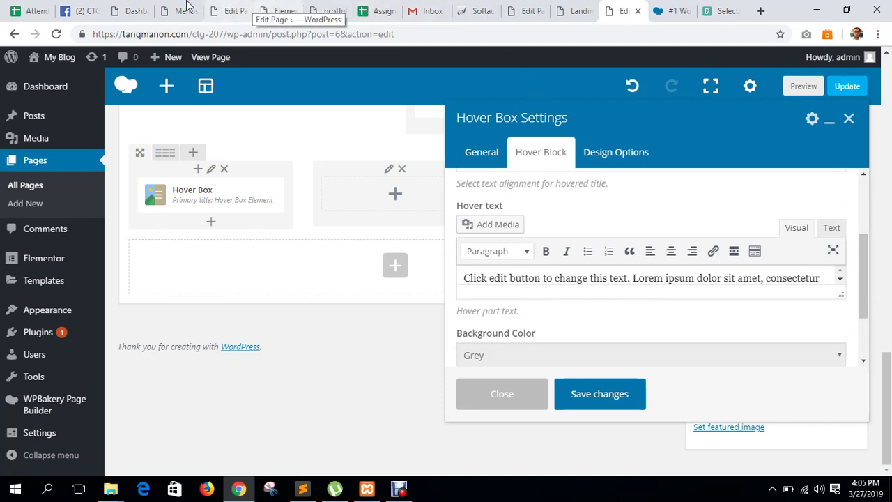
left_click(133, 10)
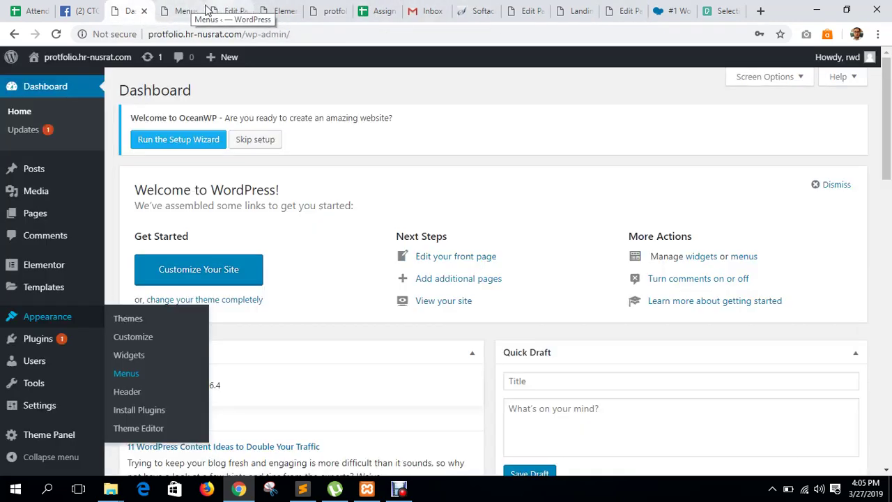
Visit the portfolio site's live home page and scroll down to its About Me section.
mouse_move(82, 57)
left_click(78, 81)
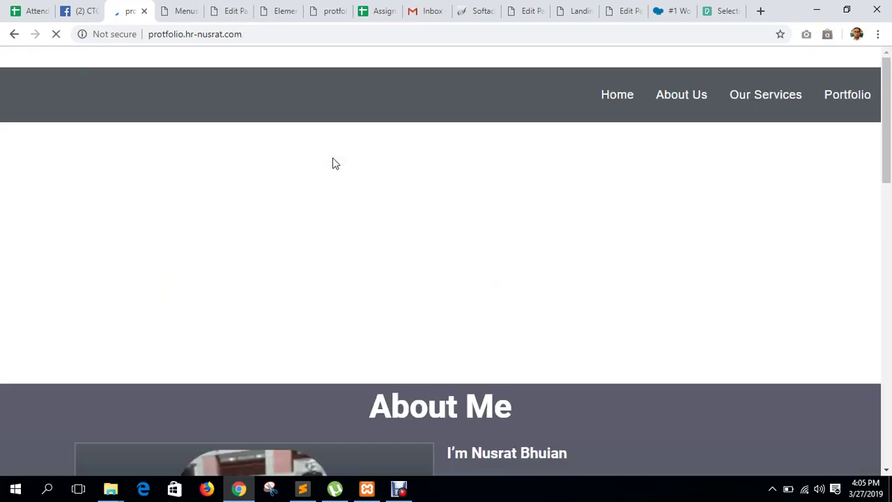
scroll(332, 163, "down", 4)
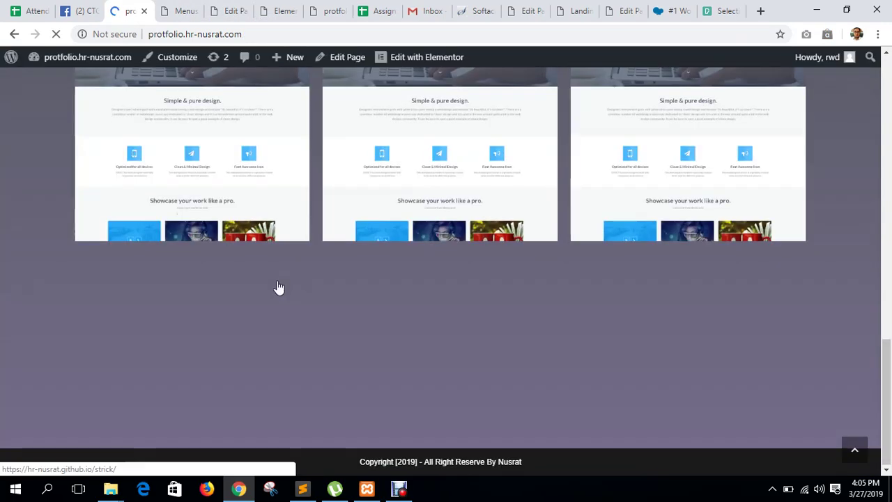
scroll(280, 278, "down", 4)
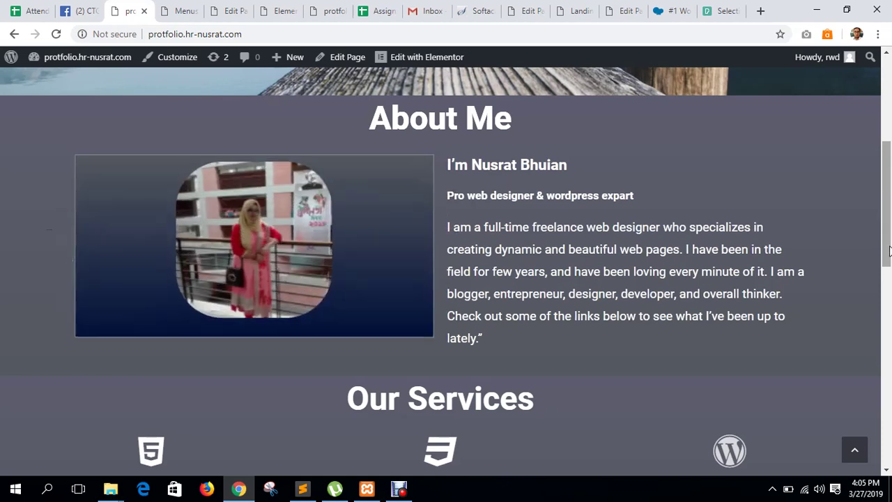
Back in the landing page editor, save the Hover Box settings.
left_click(625, 11)
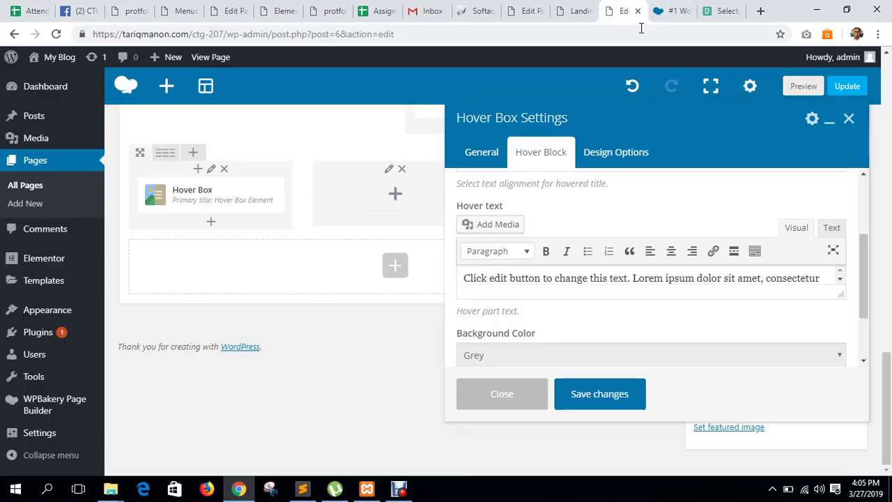
scroll(550, 307, "down", 1)
scroll(565, 261, "up", 3)
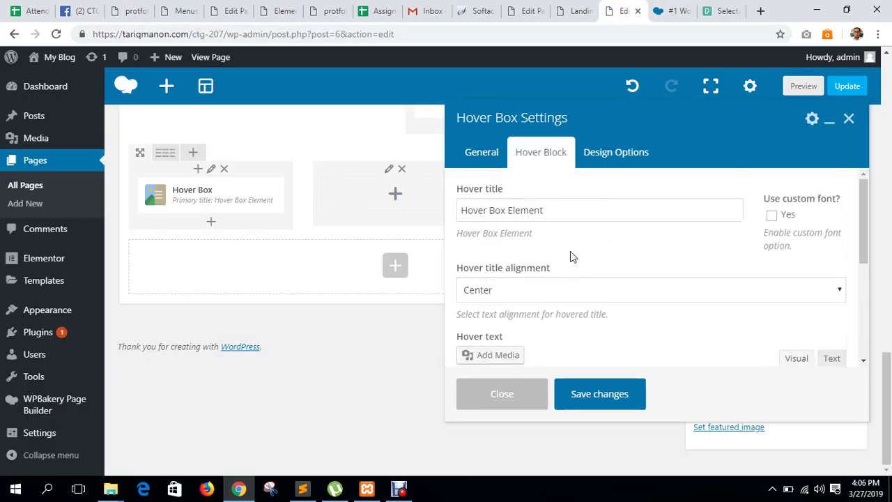
scroll(558, 272, "down", 2)
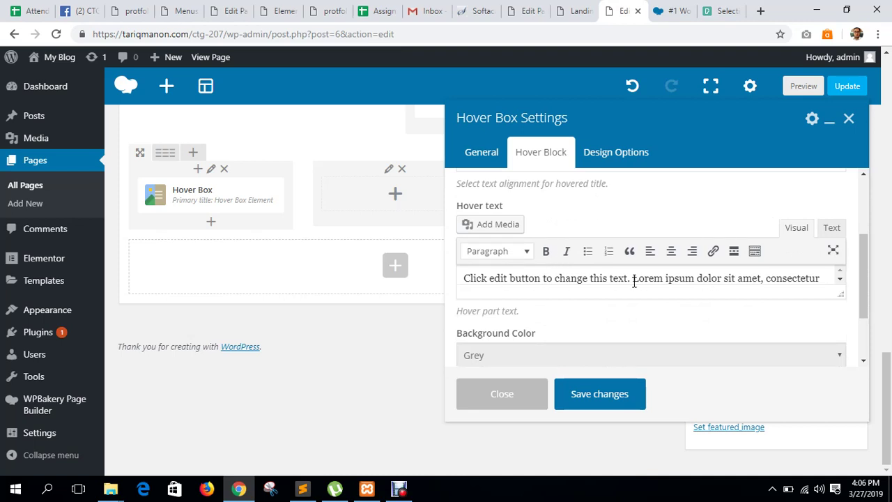
scroll(505, 244, "up", 1)
scroll(537, 232, "up", 1)
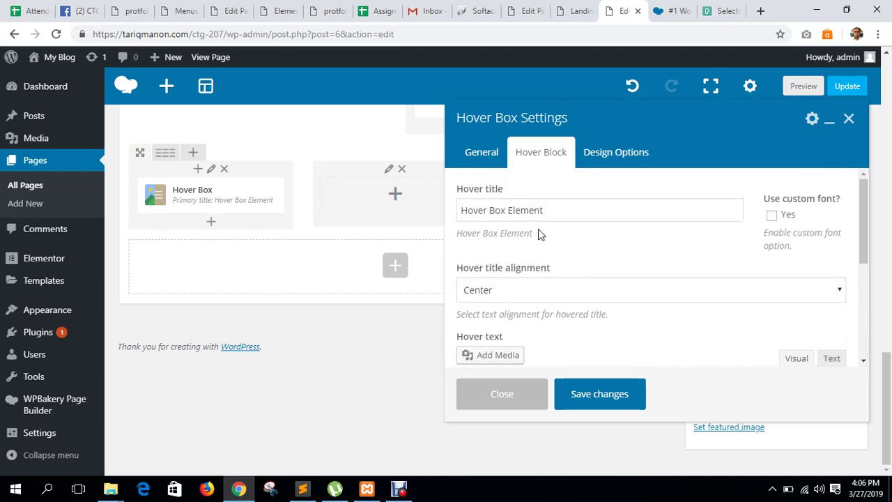
scroll(524, 230, "down", 1)
scroll(526, 265, "down", 2)
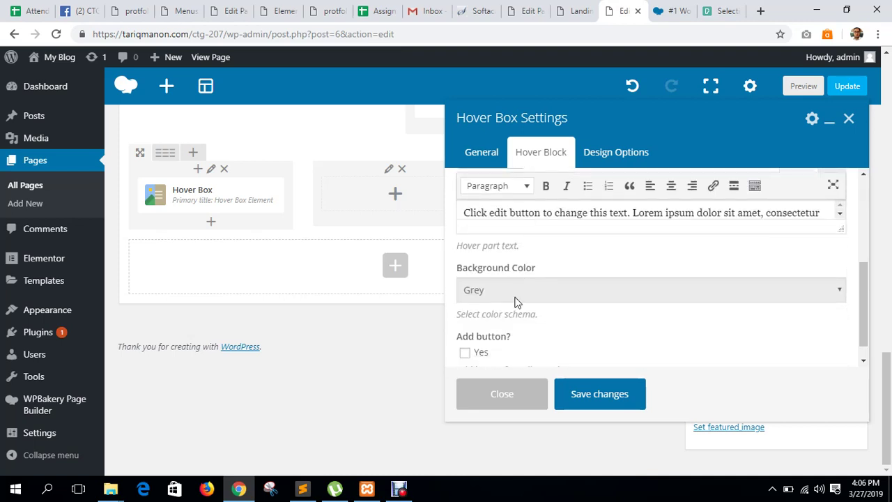
scroll(526, 299, "up", 3)
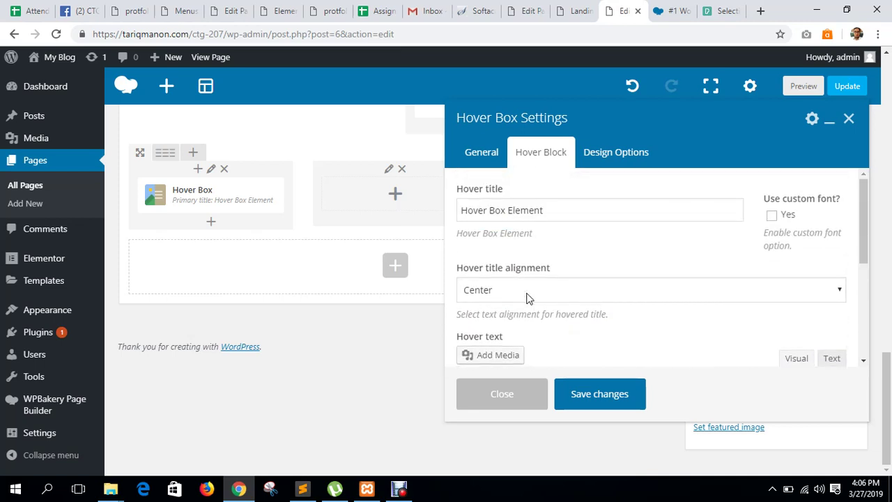
scroll(526, 298, "down", 5)
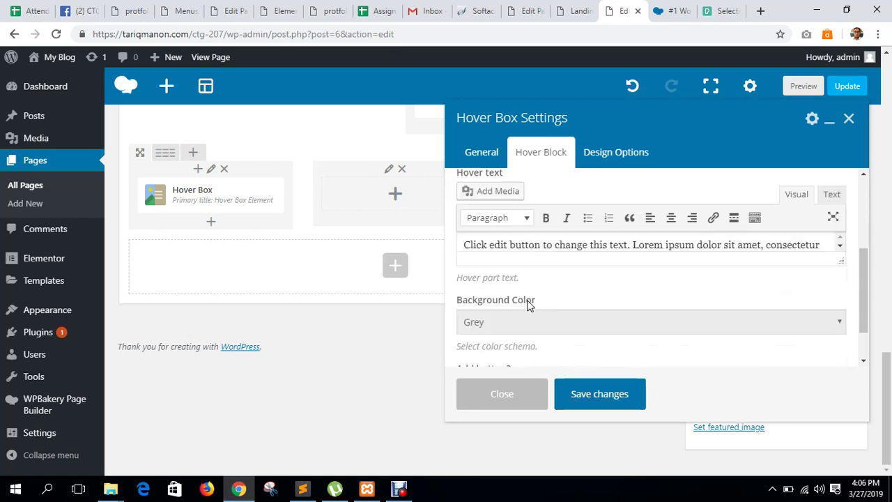
left_click(603, 394)
Clone the Hover Box into the middle and right columns and update the page.
left_click(242, 198)
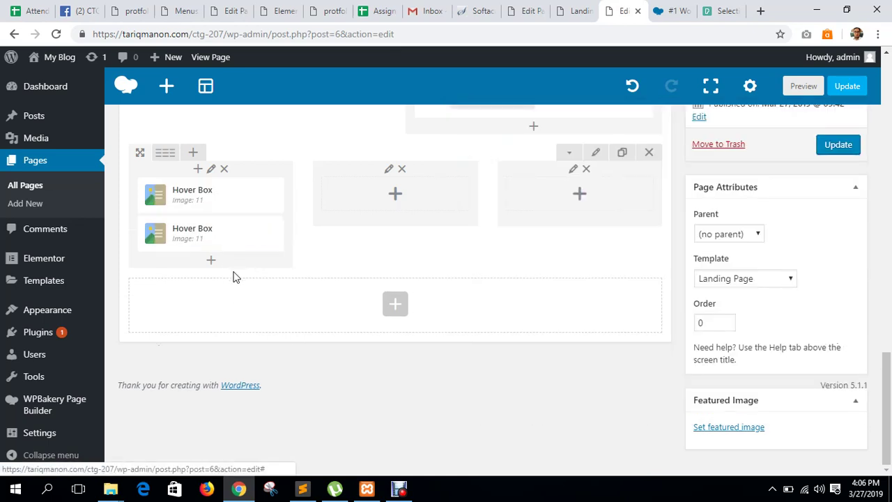
left_click_drag(199, 239, 405, 196)
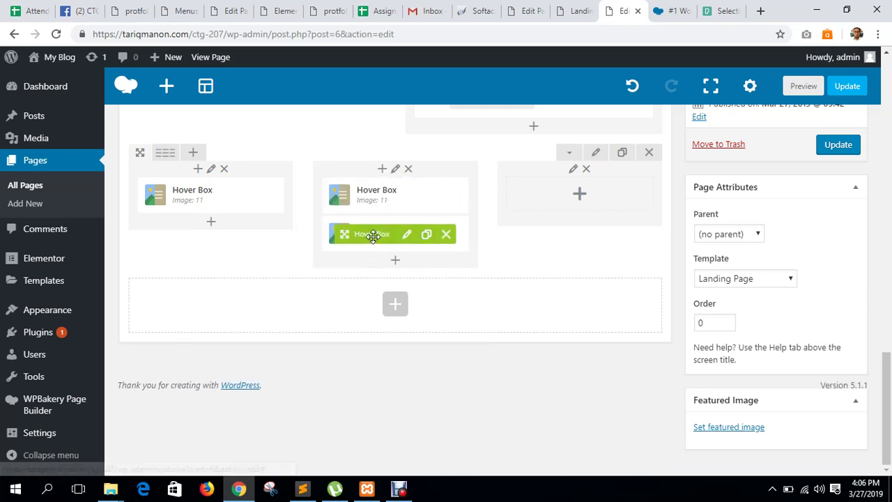
left_click_drag(345, 233, 561, 197)
left_click(837, 144)
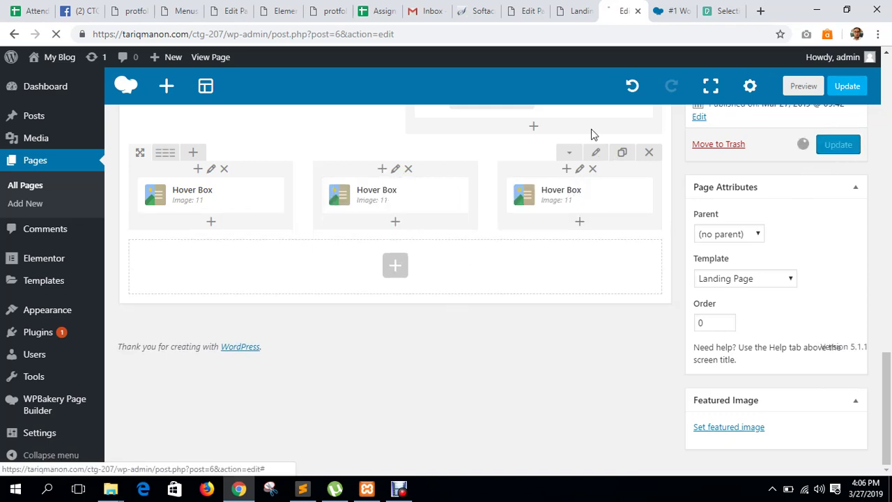
left_click(573, 11)
Reload the live landing page and scroll down to the row of three phone-photo Hover Boxes.
left_click(55, 35)
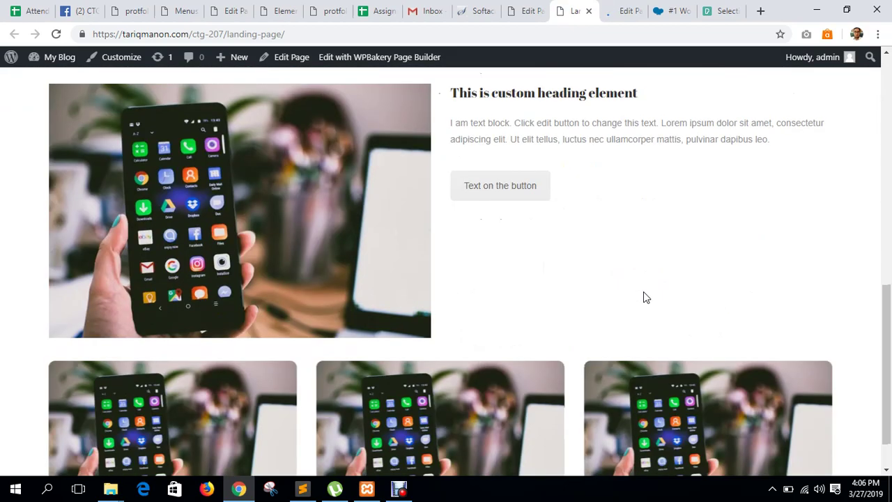
scroll(645, 297, "down", 1)
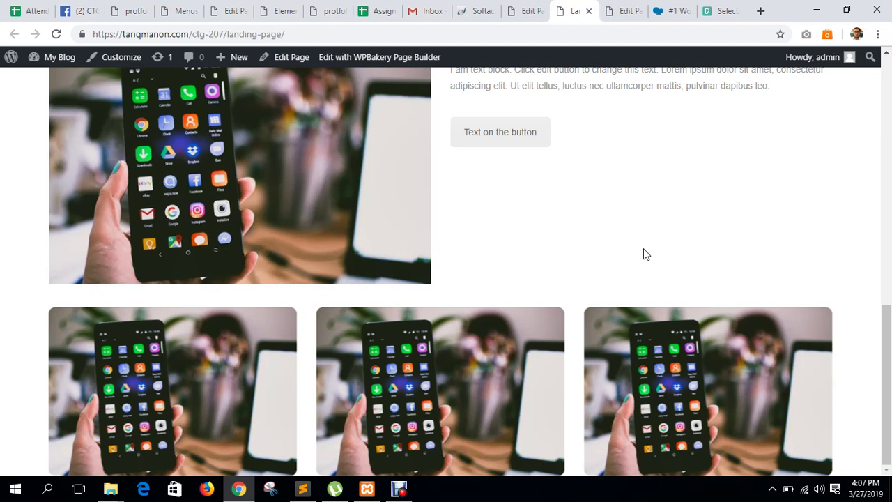
Preview the flip animation of the three hover boxes on the live landing page.
scroll(538, 329, "down", 1)
scroll(539, 329, "up", 1)
mouse_move(476, 360)
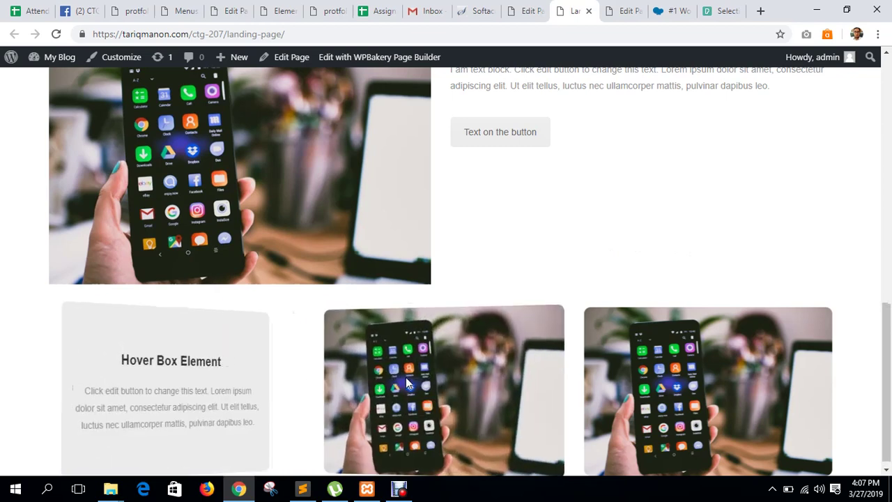
mouse_move(700, 321)
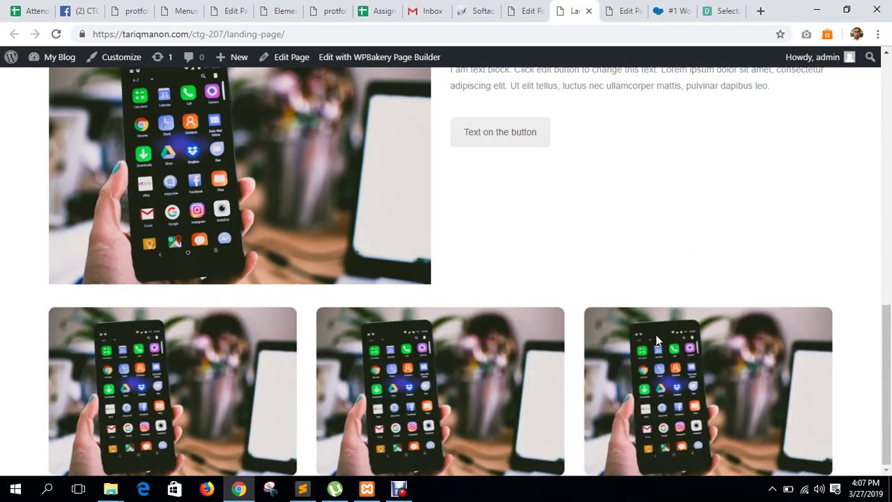
scroll(656, 334, "down", 1)
mouse_move(206, 348)
scroll(206, 349, "up", 1)
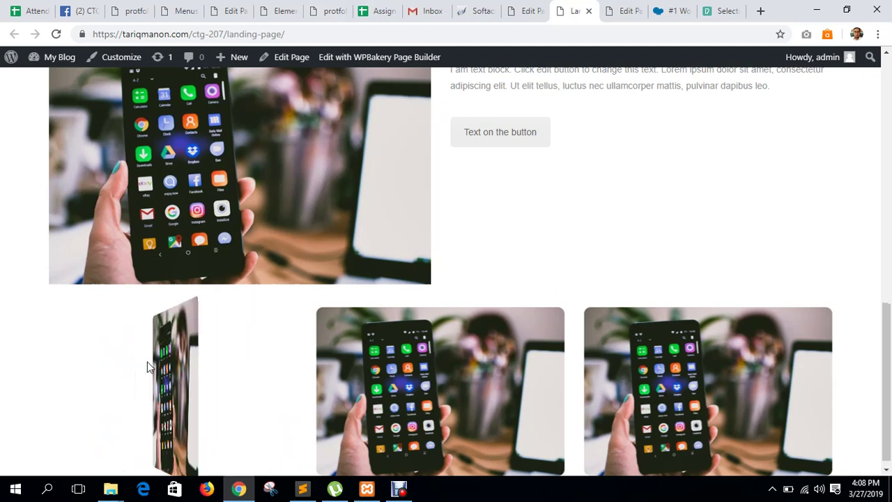
Highlight a flipped box's heading and paragraph, then return to the Edit Page tab.
mouse_move(479, 377)
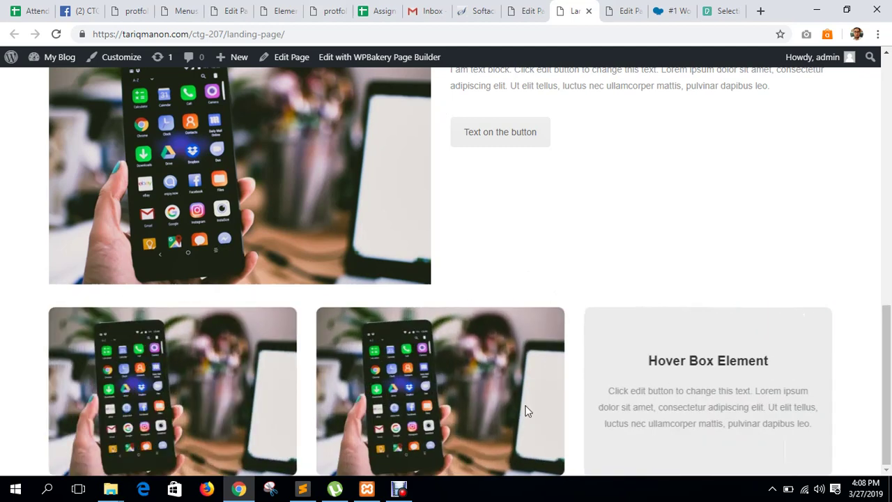
mouse_move(246, 407)
left_click_drag(115, 360, 282, 439)
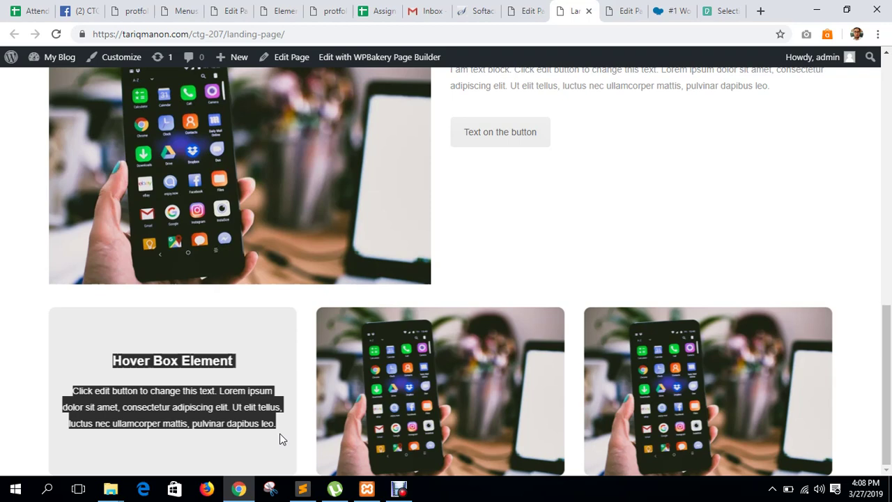
left_click(527, 10)
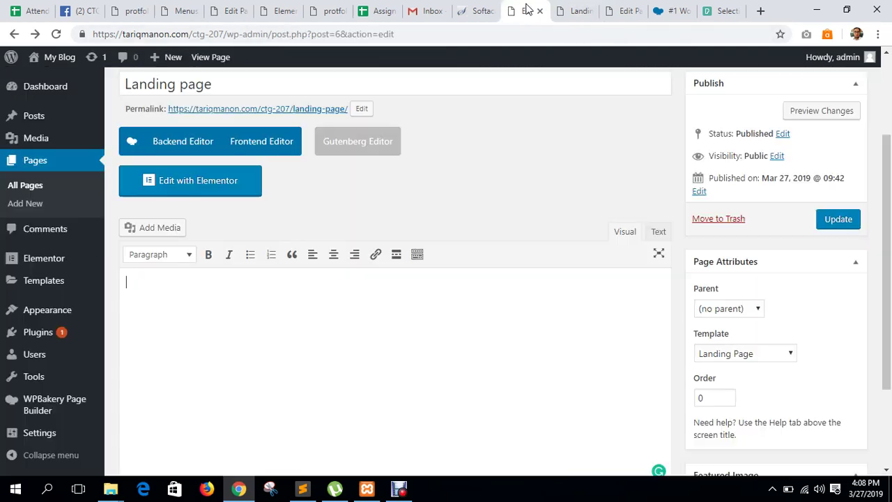
In the backend editor, add an empty Row beneath the three Hover Box elements.
scroll(533, 235, "down", 2)
left_click(620, 11)
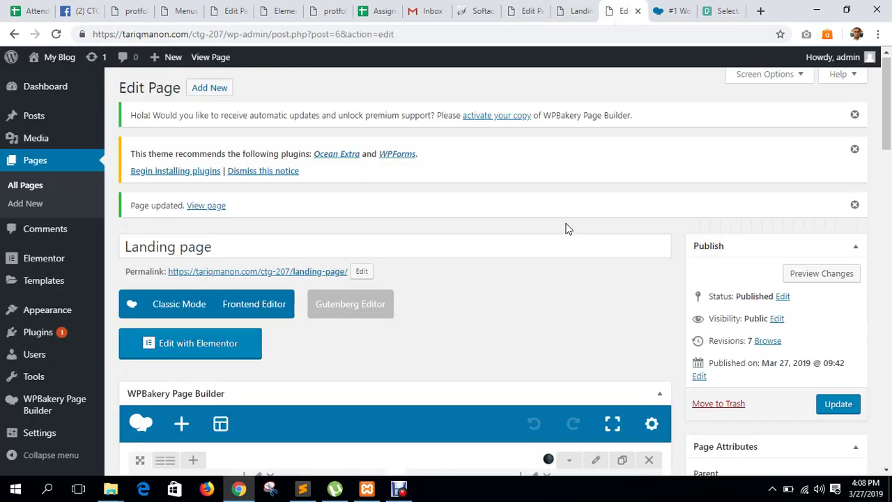
scroll(566, 228, "down", 15)
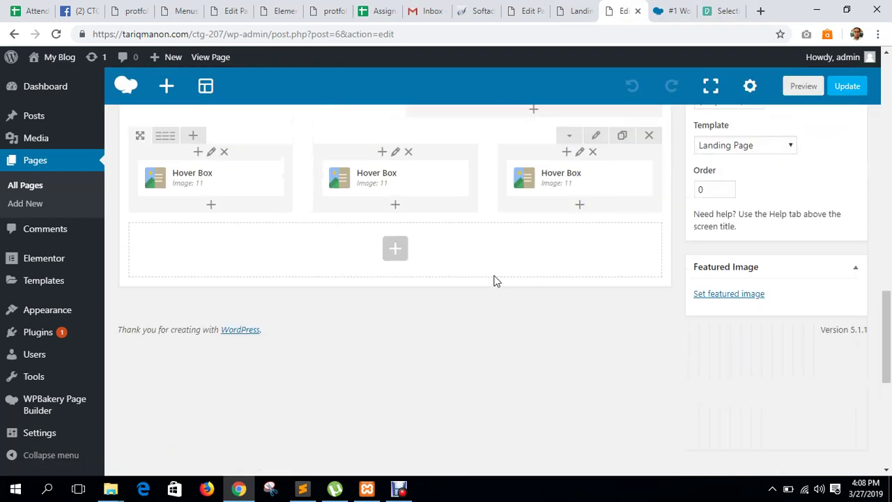
scroll(453, 291, "up", 1)
left_click(399, 292)
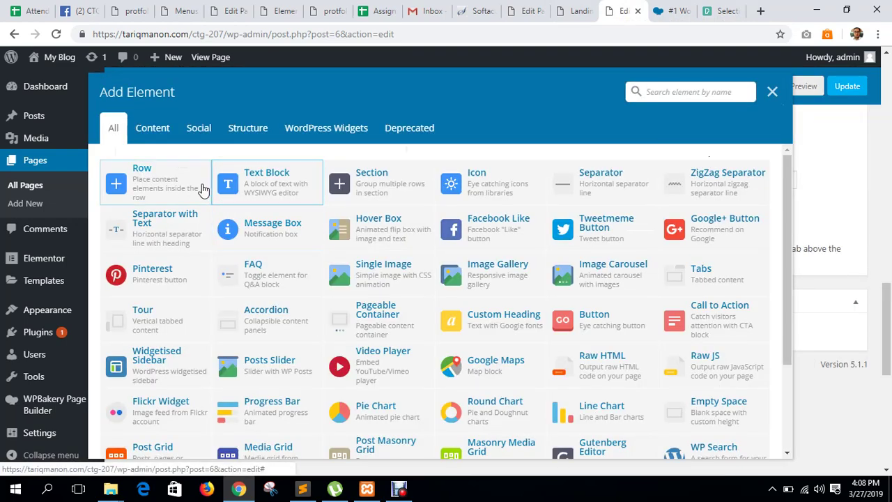
left_click(370, 175)
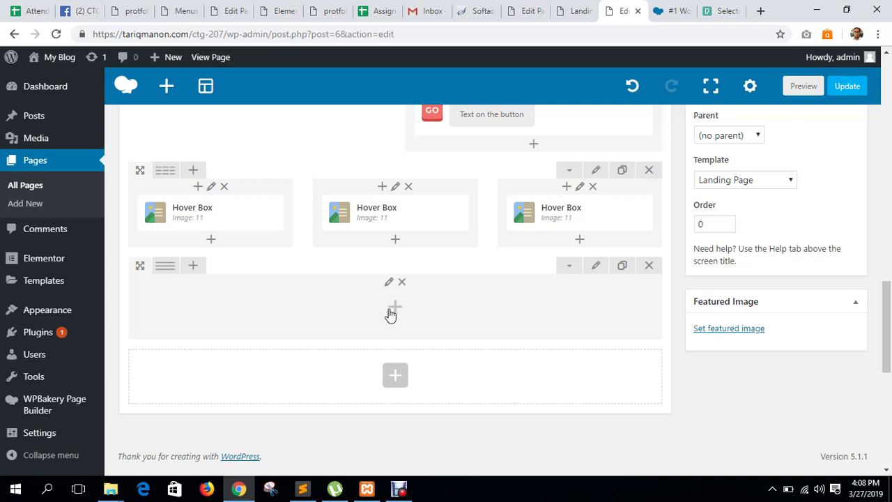
Insert an Accordion element, with Section 1 and Section 2, into the new row.
left_click(391, 310)
scroll(342, 357, "down", 2)
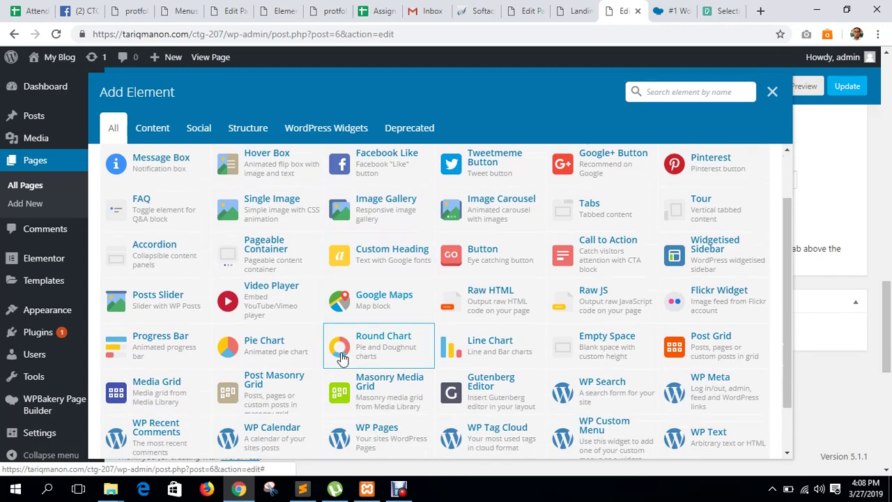
scroll(341, 352, "down", 1)
scroll(349, 358, "up", 2)
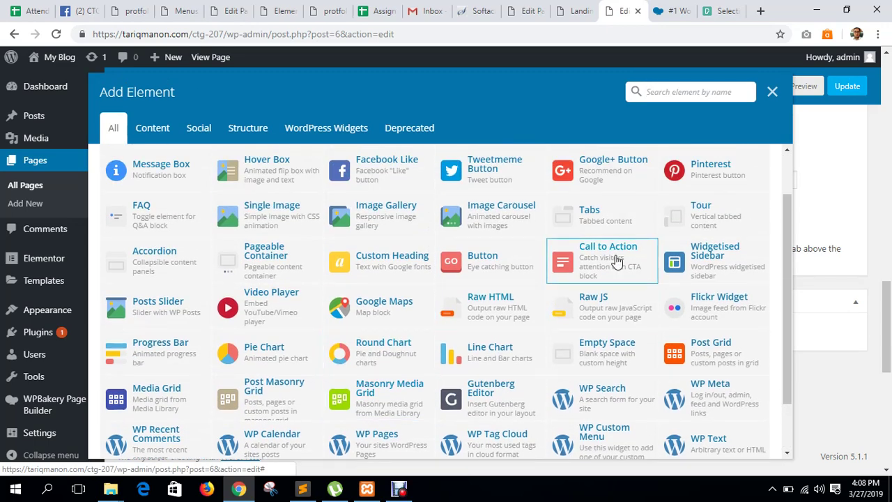
scroll(376, 310, "up", 2)
scroll(246, 272, "down", 4)
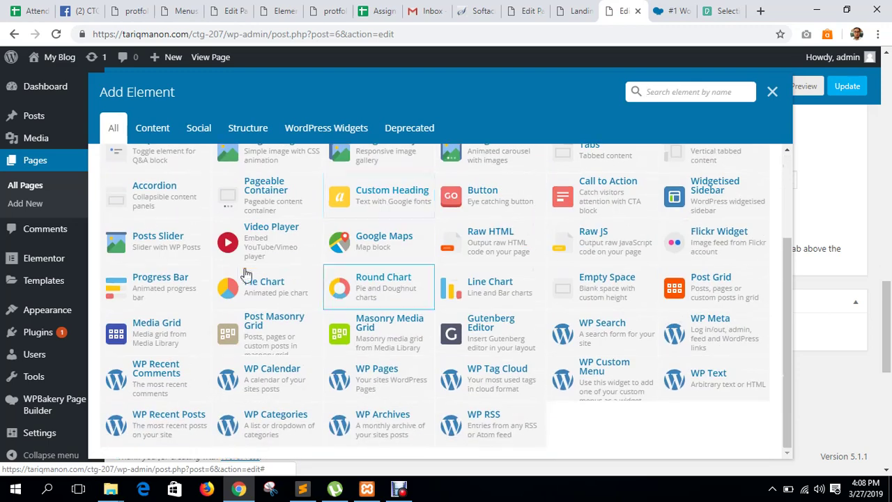
scroll(196, 286, "up", 2)
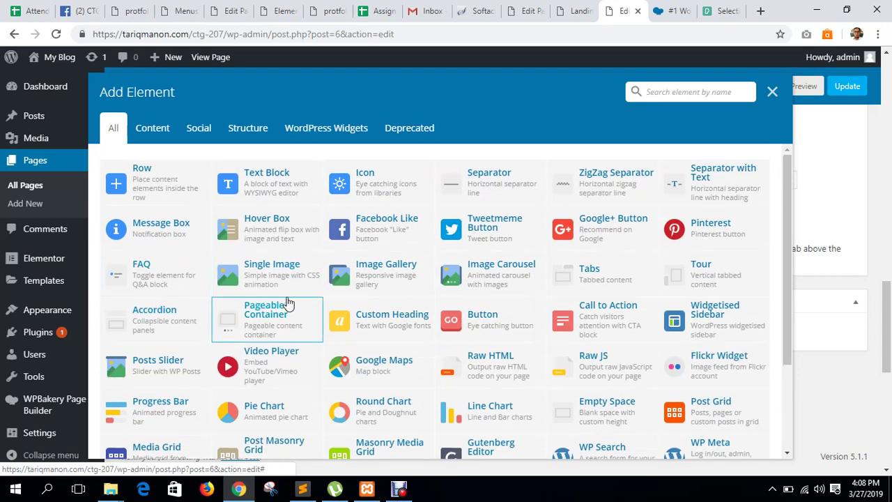
scroll(288, 303, "down", 1)
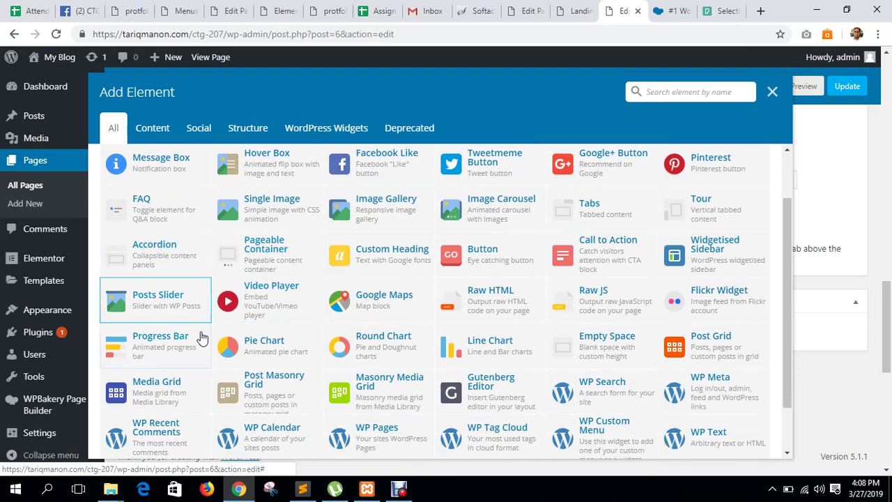
scroll(251, 352, "up", 1)
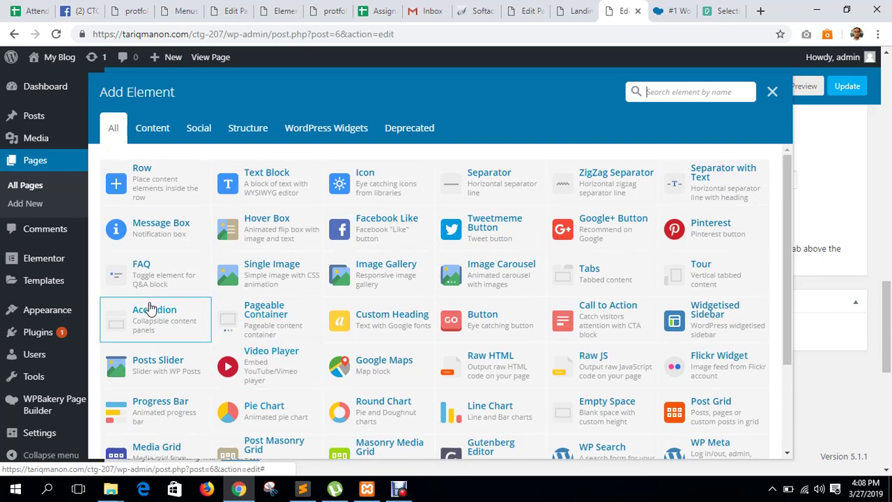
left_click(185, 318)
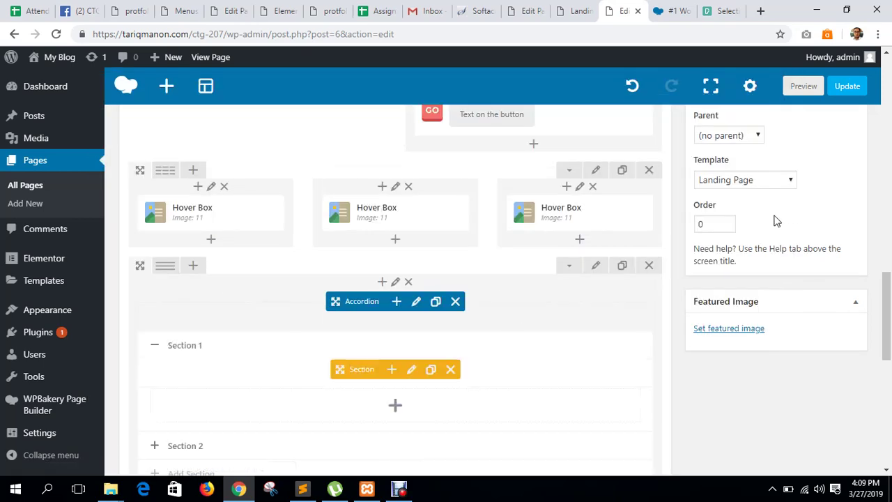
scroll(421, 307, "down", 2)
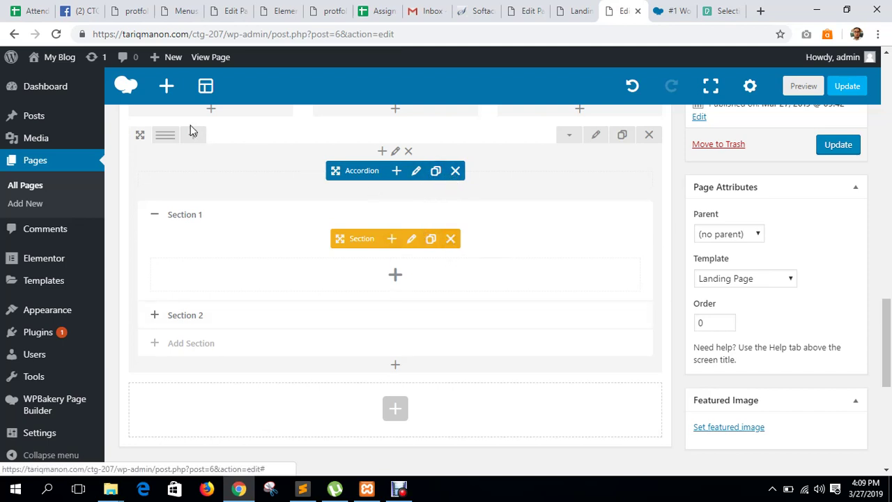
Switch the row to a 1/2+1/2 layout and delete the Accordion.
mouse_move(168, 137)
left_click(195, 145)
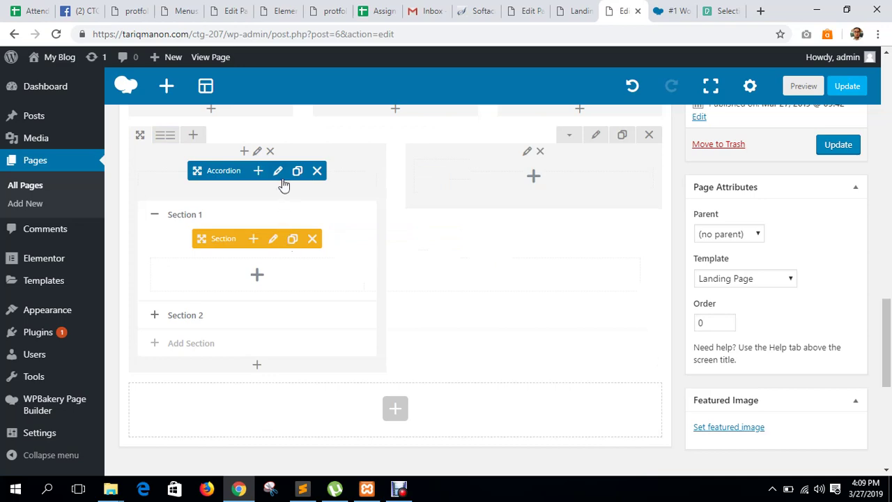
left_click(317, 171)
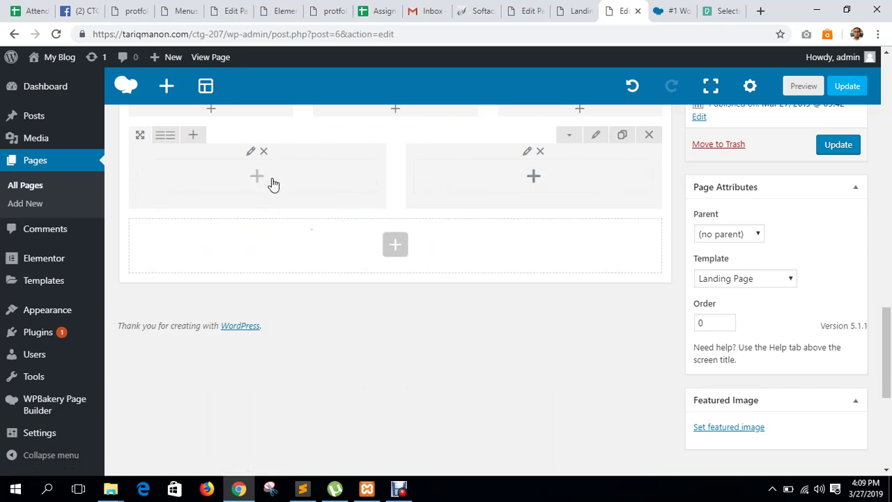
Search the element list for 'tab' and insert a Tabs element into the left column.
left_click(272, 184)
scroll(315, 315, "down", 2)
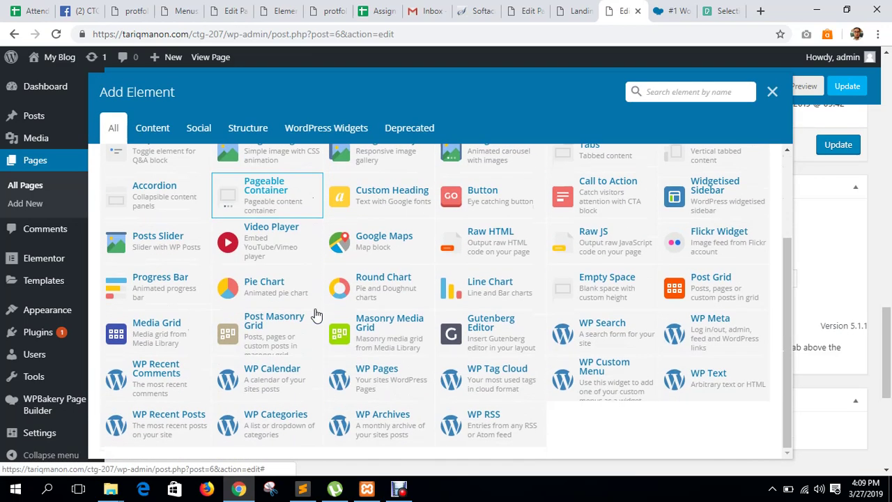
scroll(316, 315, "up", 3)
type("ta")
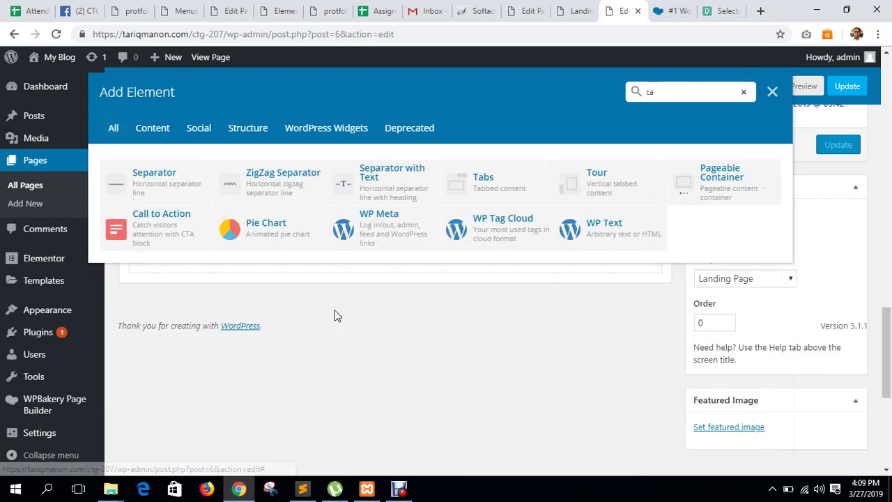
type("b")
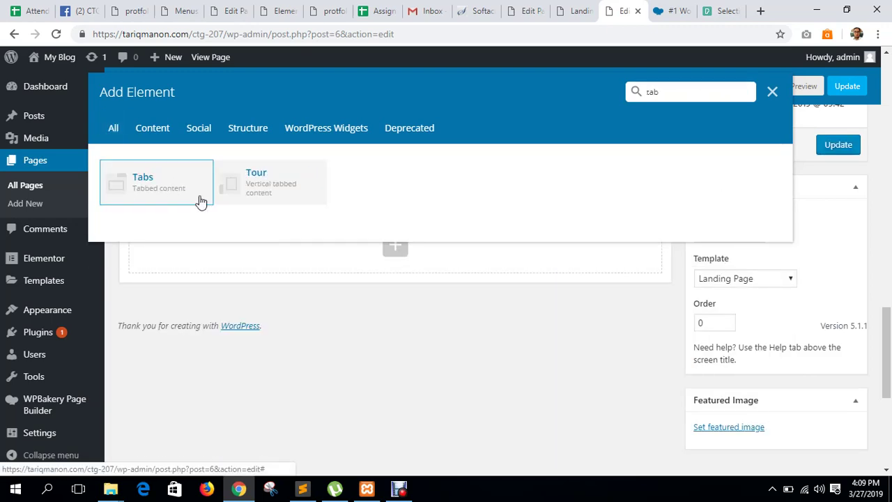
left_click(200, 201)
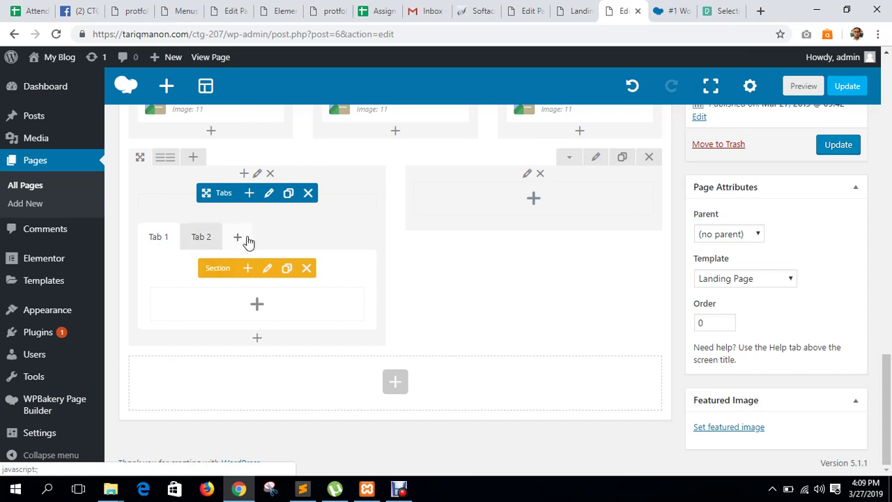
Retitle the first tab from 'Tab 1' to 'Our Service' and save the section.
left_click(263, 269)
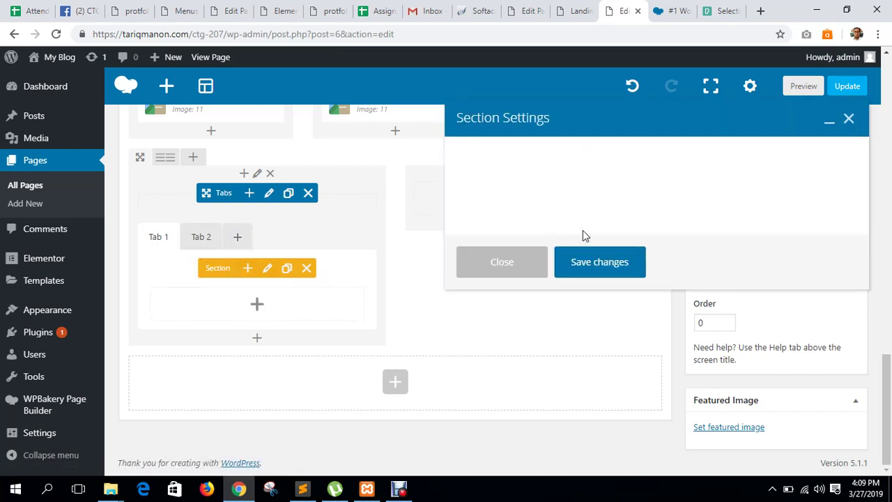
triple_click(497, 184)
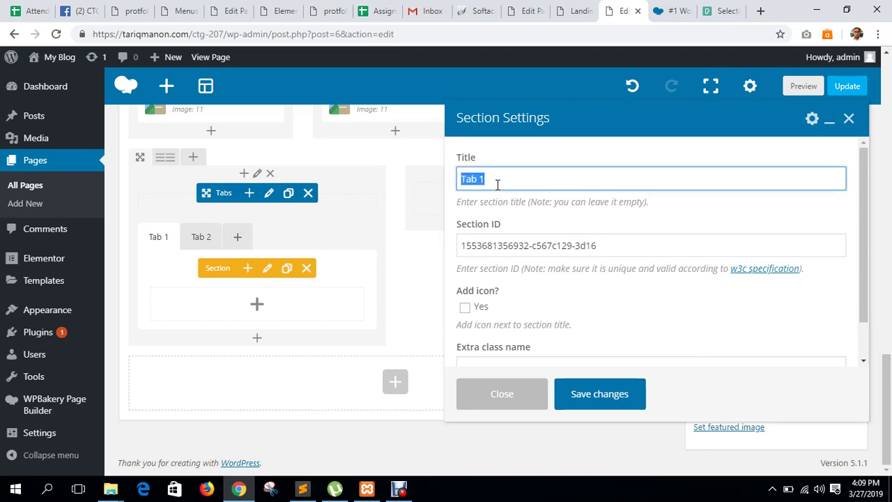
type("Our Service")
scroll(543, 269, "down", 1)
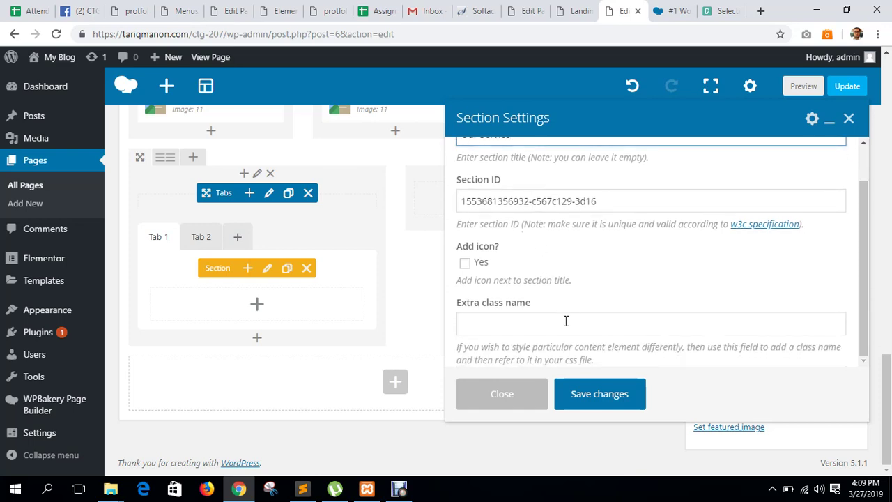
left_click(598, 395)
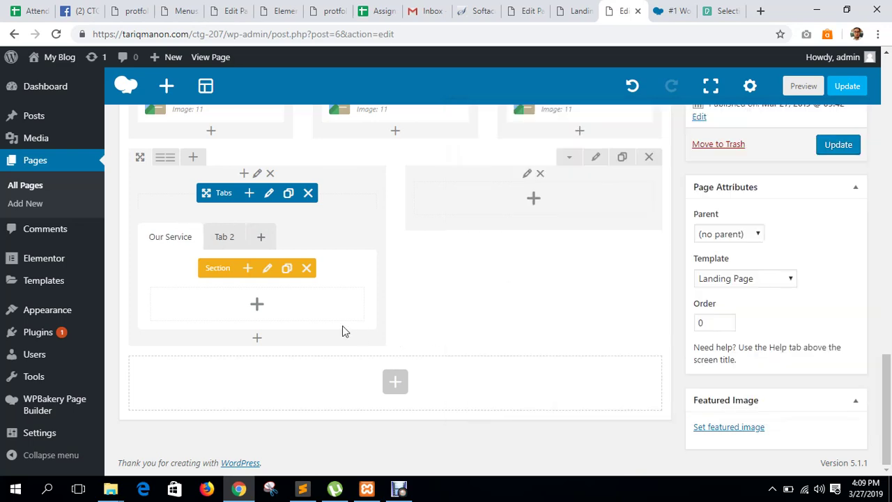
left_click(258, 305)
Add a default Text Block to the Our Service tab section.
left_click(772, 93)
left_click(257, 309)
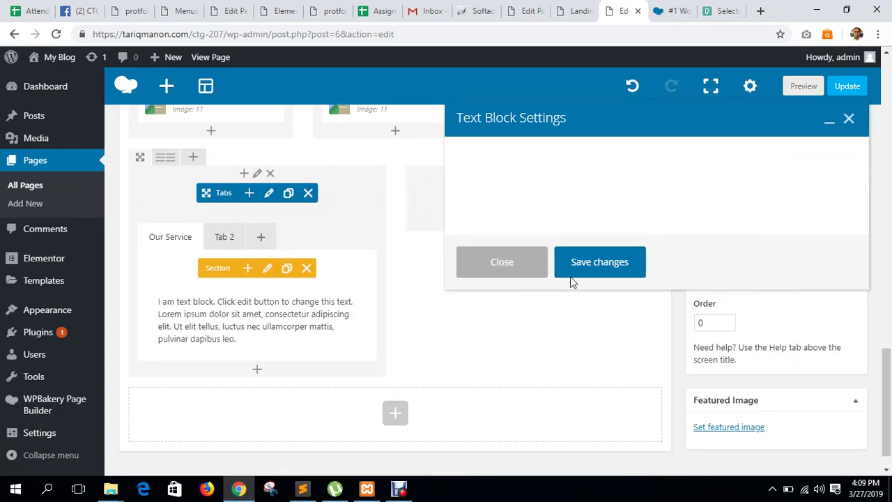
left_click(583, 399)
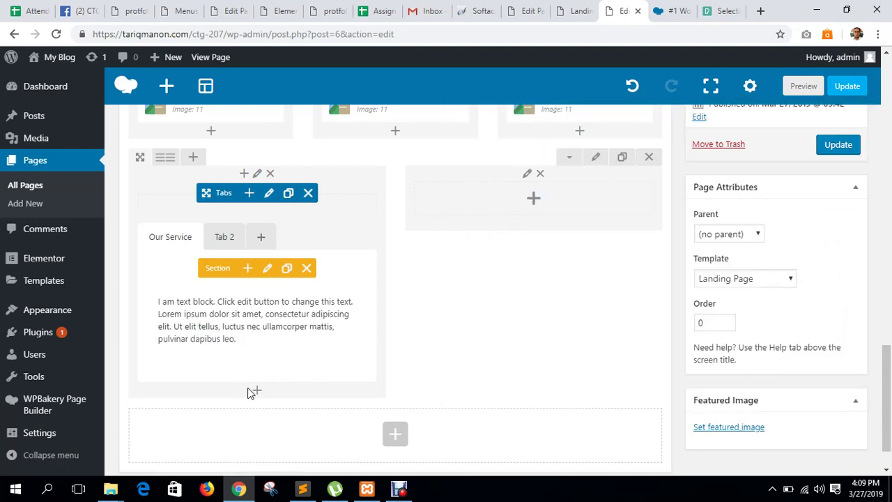
Add a Button with default settings below the Our Service text block.
mouse_move(238, 331)
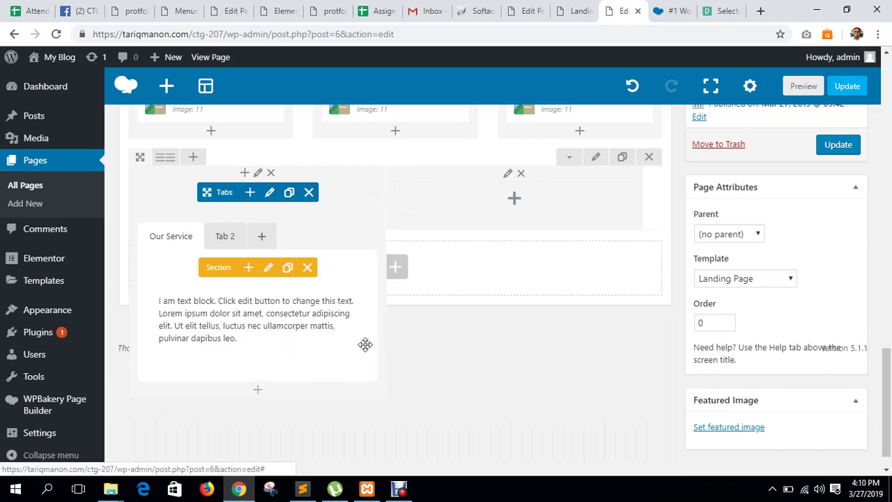
left_click(258, 392)
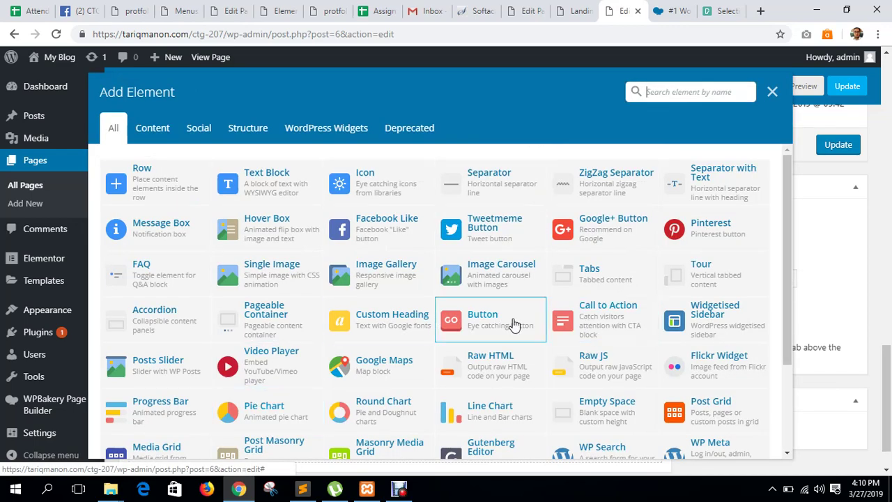
left_click(484, 327)
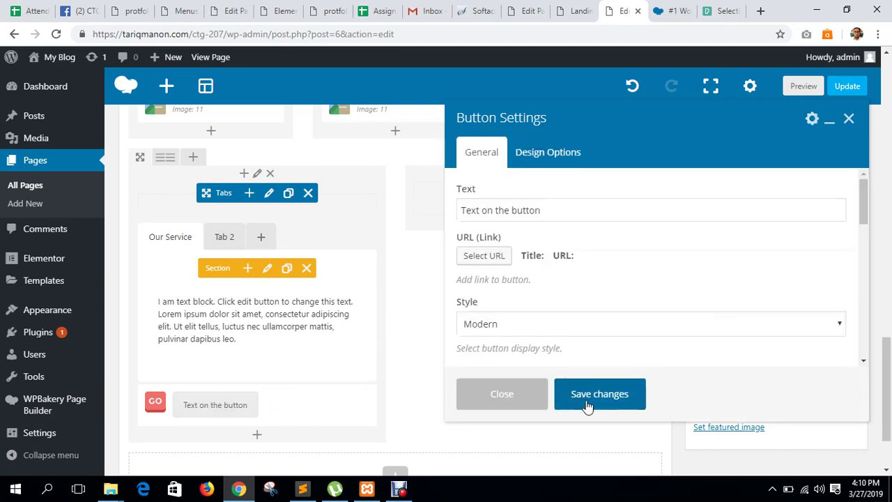
left_click(592, 393)
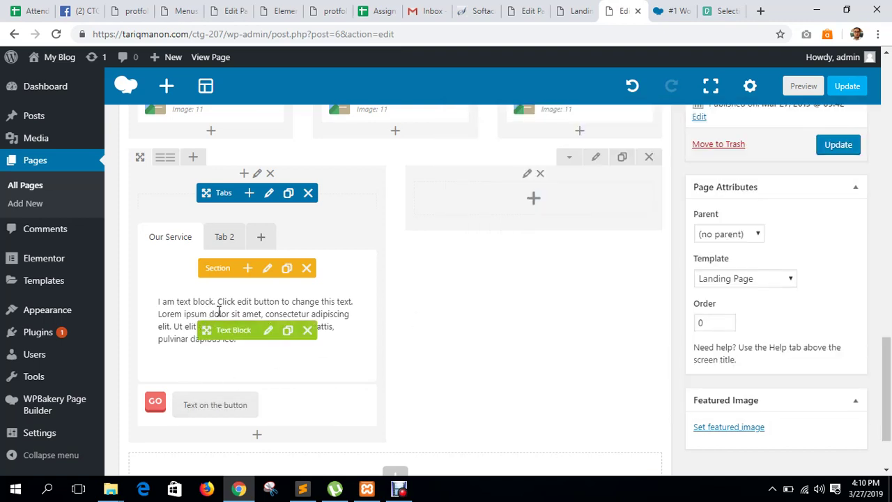
Try repositioning the Our Service button, then display the empty Tab 2 panel.
mouse_move(216, 405)
left_mouse_down()
mouse_move(225, 361)
mouse_move(209, 410)
left_mouse_up()
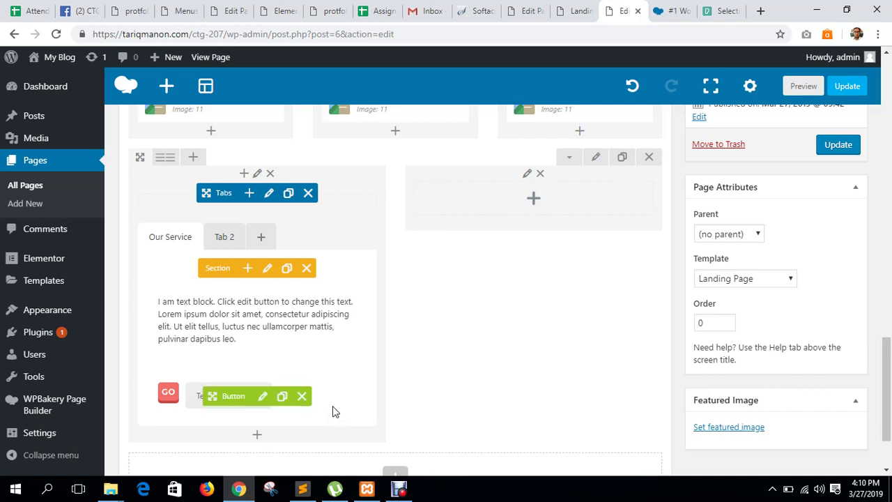
scroll(219, 367, "down", 1)
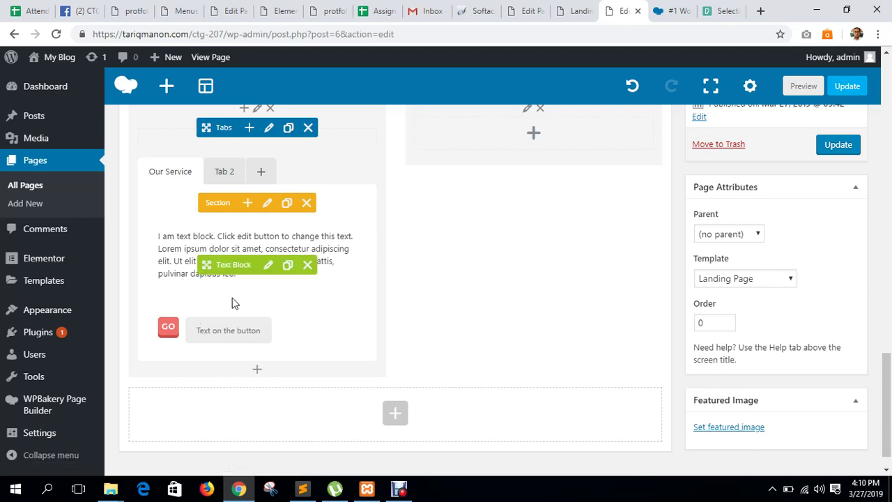
left_click(224, 171)
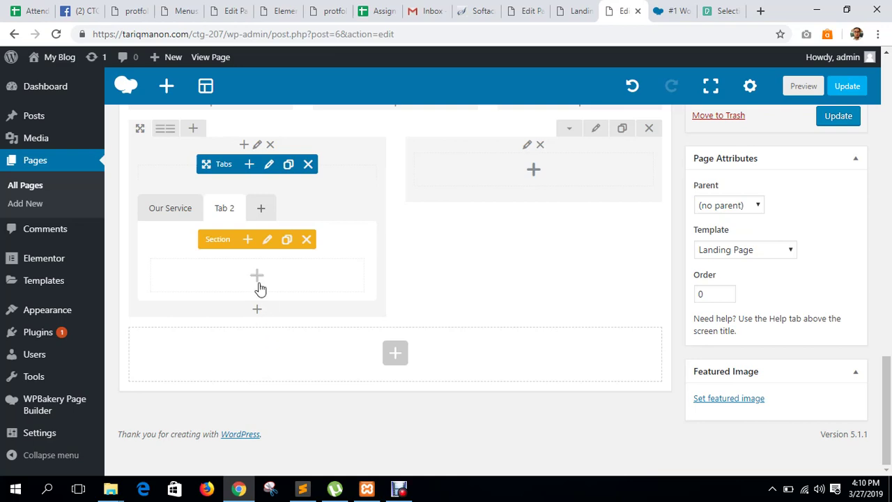
Add a Text Block with default content to the Tab 2 section.
left_click(256, 277)
left_click(242, 183)
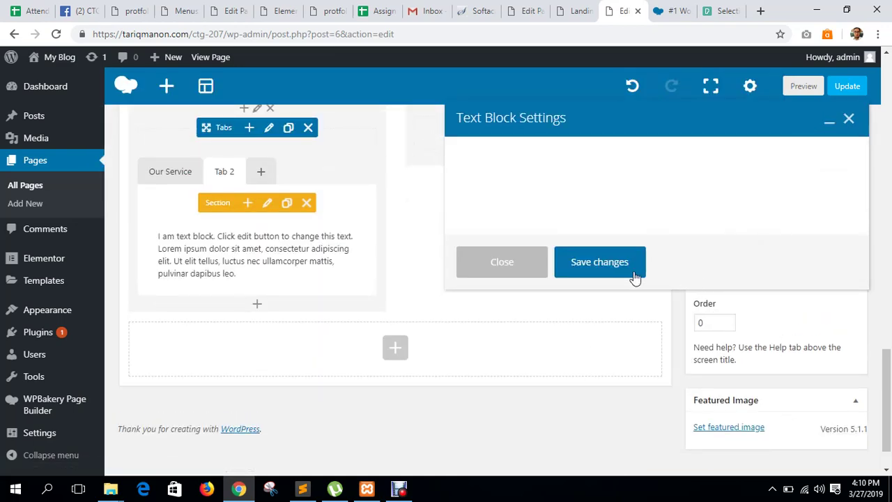
left_click(599, 393)
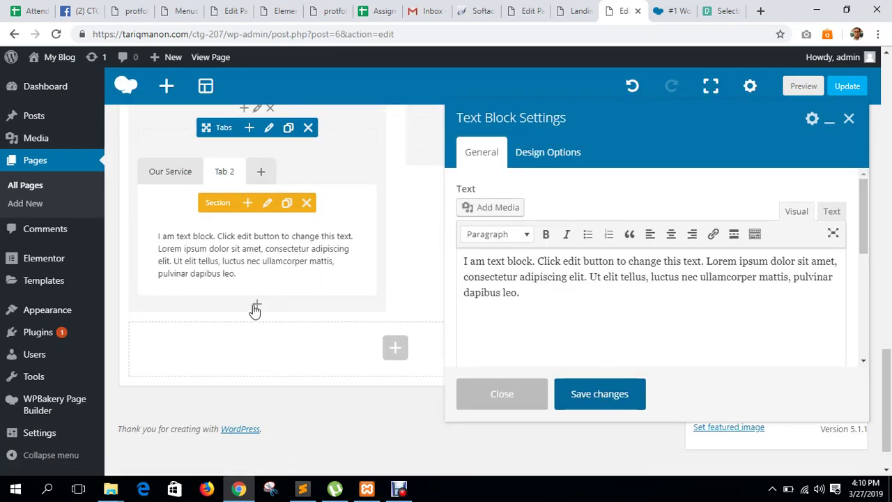
Add a Button below the Tab 2 text, keeping its defaults, and try repositioning it.
left_click(261, 317)
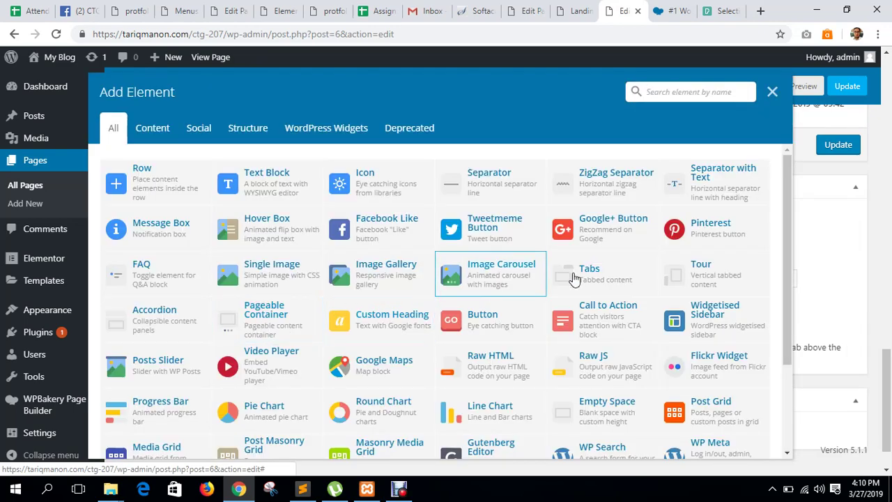
left_click(507, 320)
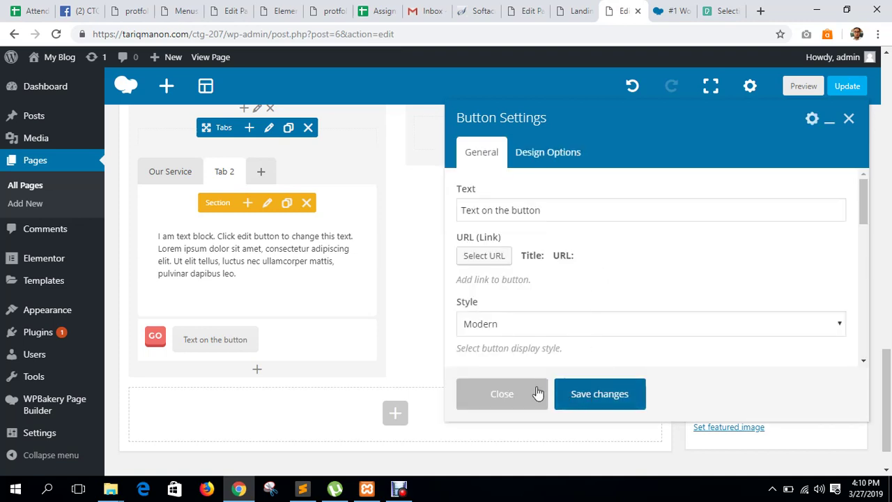
left_click(538, 394)
left_click_drag(243, 344, 226, 332)
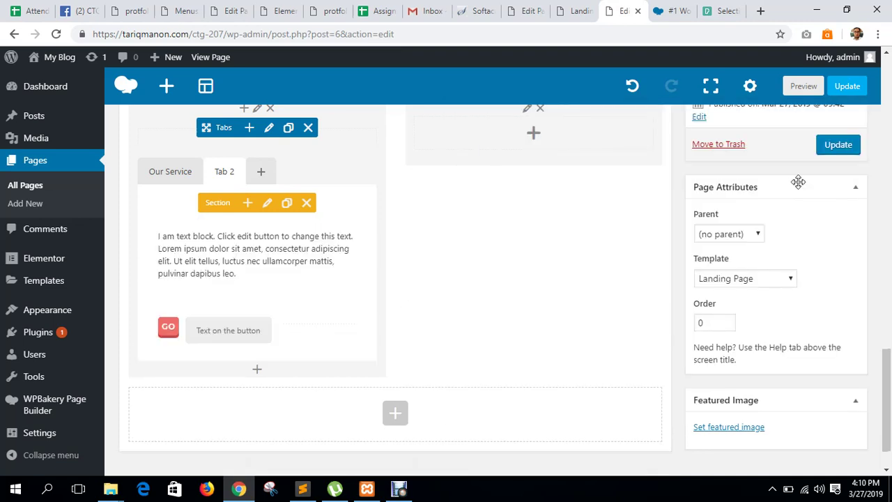
Update the page and reload the live landing page to see the changes.
left_click(839, 152)
left_click(572, 11)
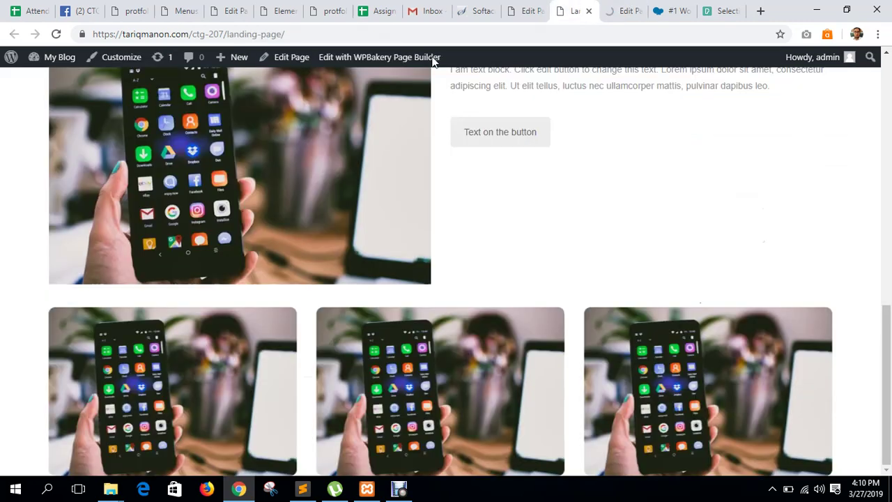
left_click(54, 34)
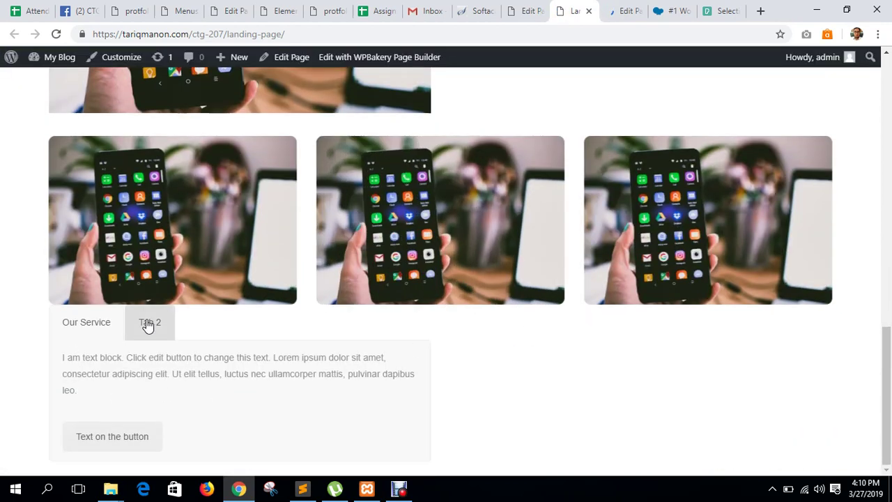
Toggle between Tab 2 and Our Service on the live page, then return to the editor.
left_click(147, 325)
left_click(99, 329)
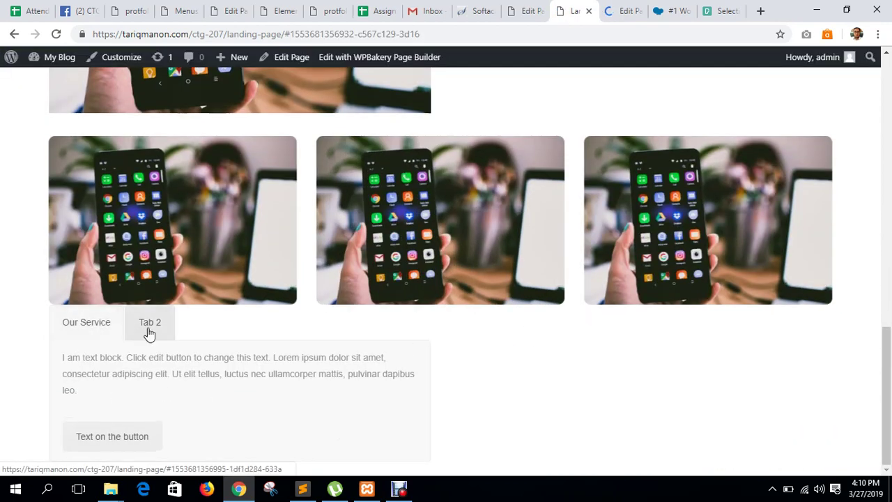
left_click(148, 329)
left_click(92, 332)
left_click(147, 331)
left_click(85, 331)
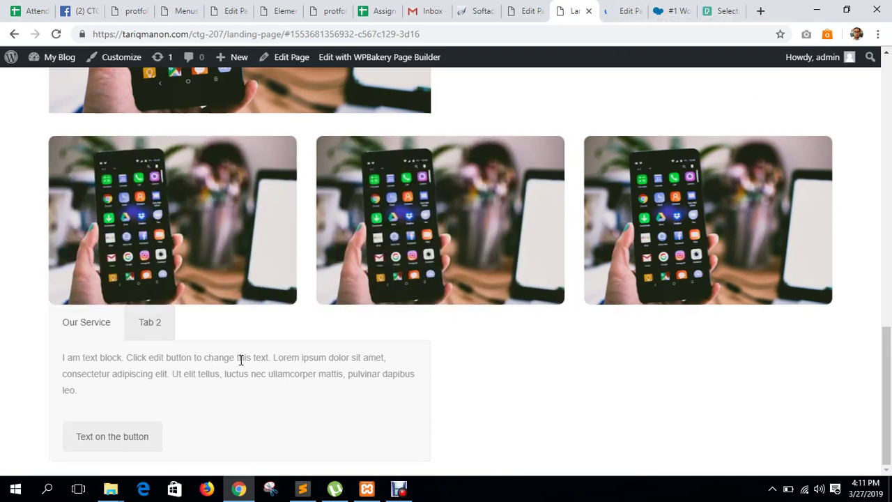
left_click(618, 8)
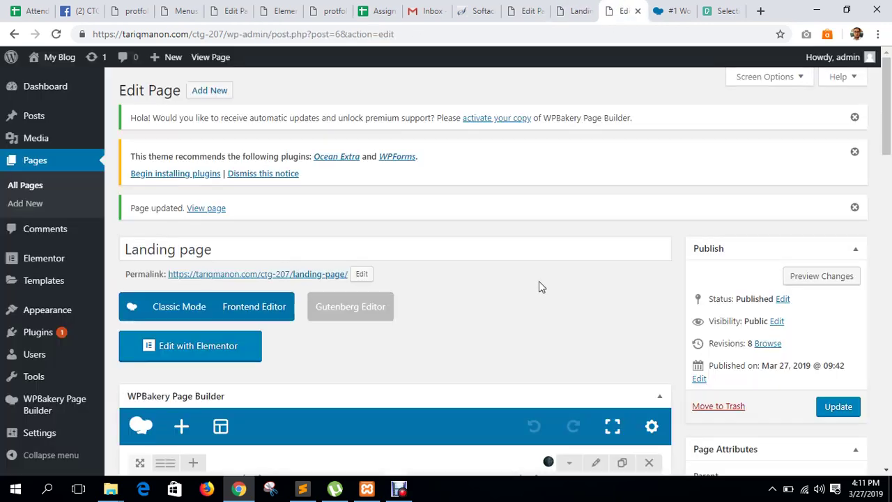
Enter a padding of 40 in the tabs row's Design Options.
scroll(539, 282, "down", 8)
scroll(540, 288, "down", 7)
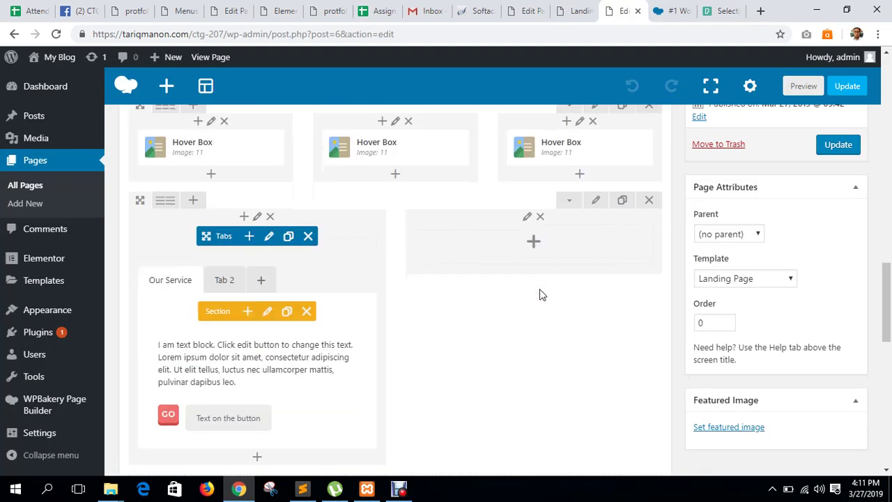
scroll(541, 294, "up", 2)
scroll(544, 299, "up", 1)
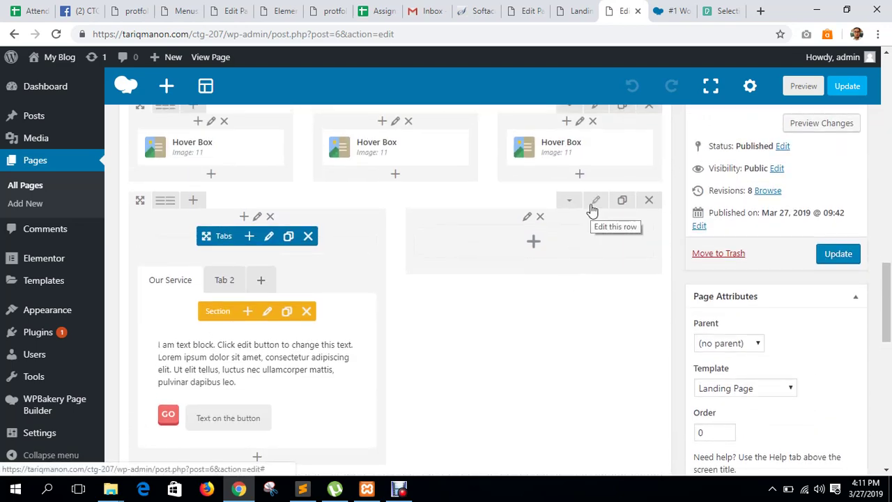
left_click(595, 201)
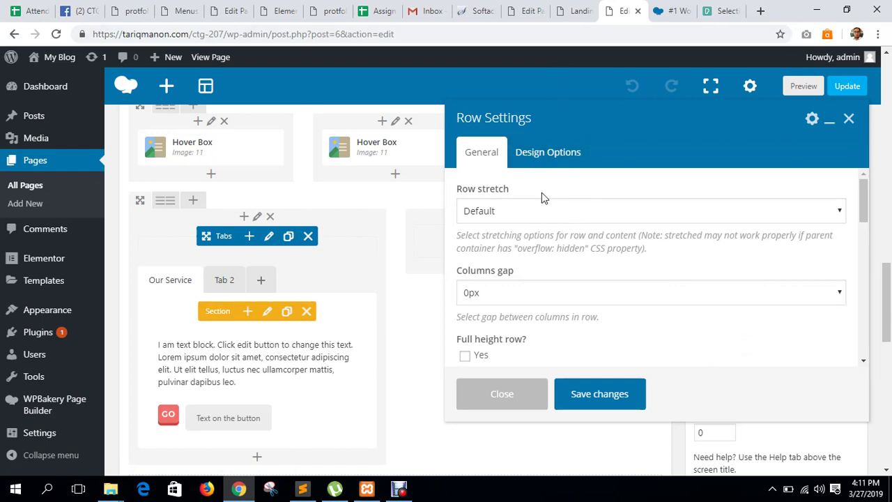
left_click(543, 161)
scroll(773, 334, "down", 2)
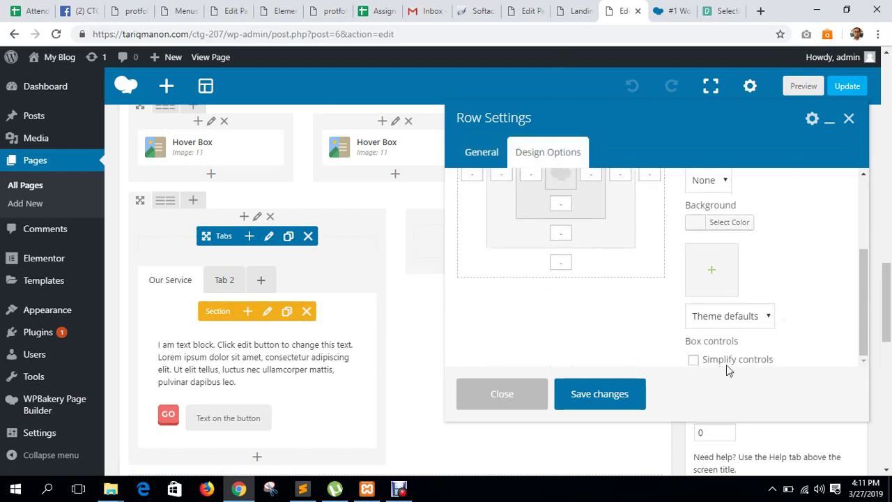
scroll(629, 318, "up", 2)
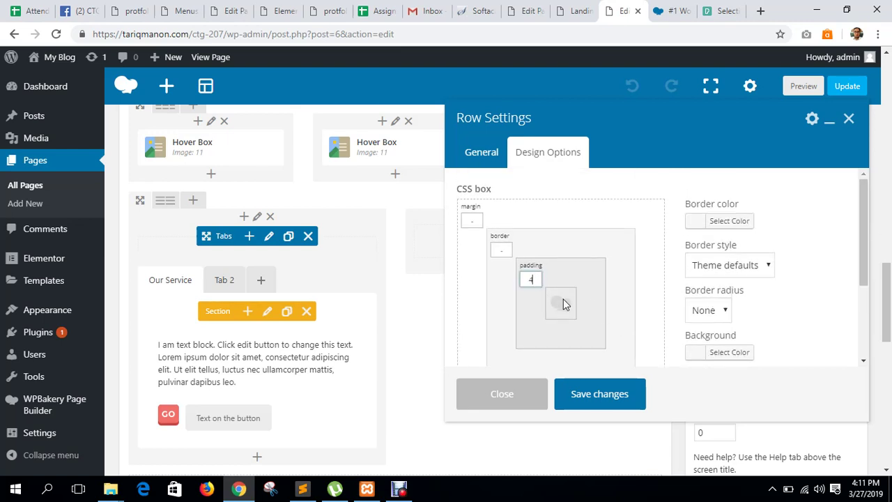
type("0")
Apply the row settings, update the page, and switch to the live landing page.
left_click(598, 392)
left_click(843, 89)
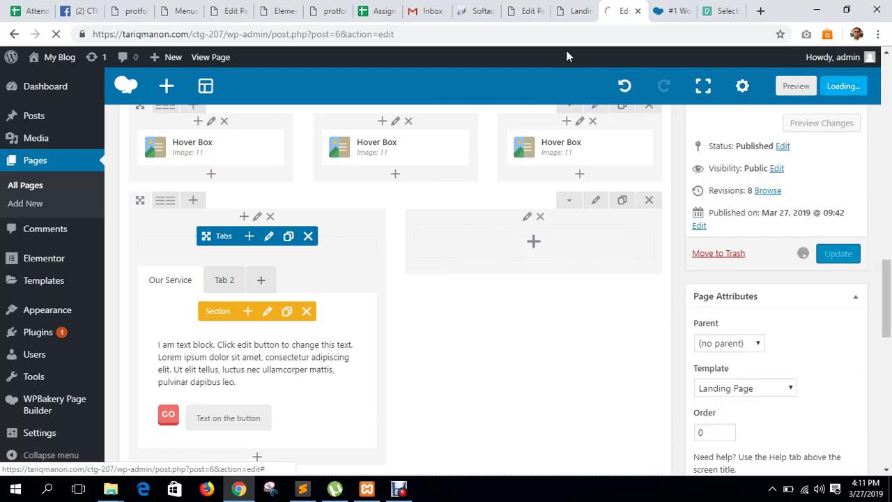
left_click(570, 11)
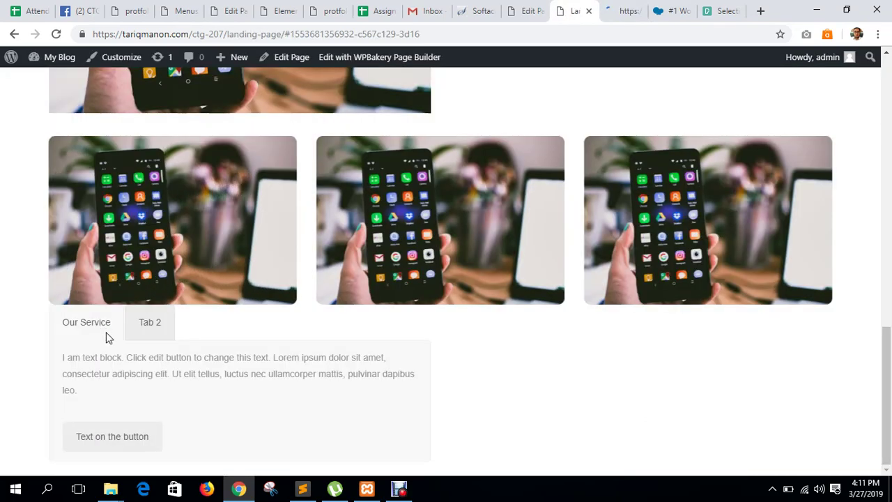
Refresh the live landing page to review the padded Our Service and Tab 2 tabs, then return to the editor.
key("F5")
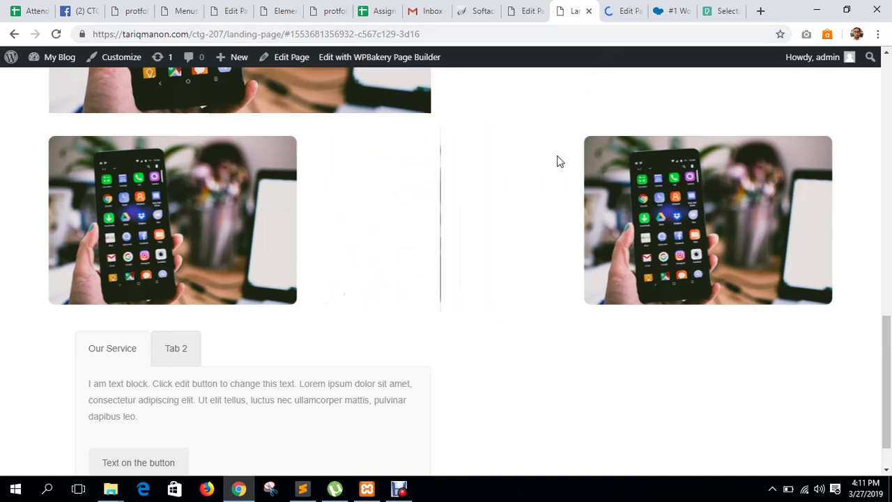
scroll(557, 160, "up", 3)
scroll(558, 161, "up", 5)
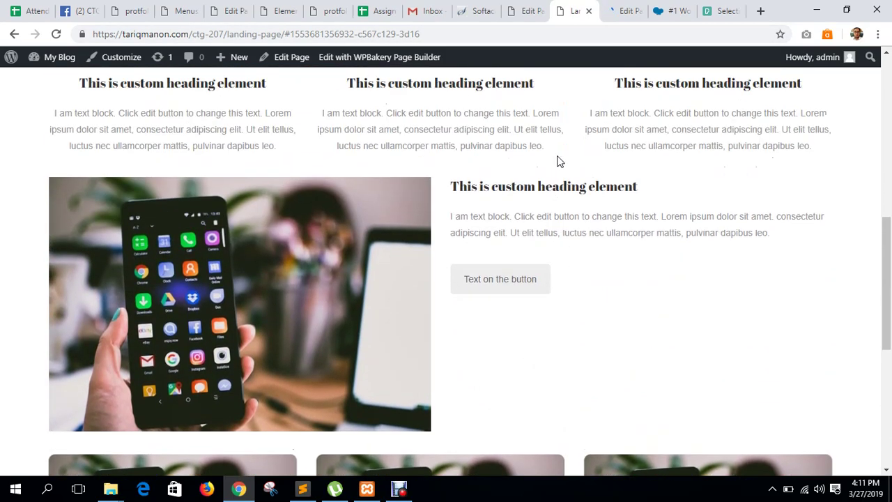
scroll(557, 161, "down", 9)
scroll(558, 160, "up", 1)
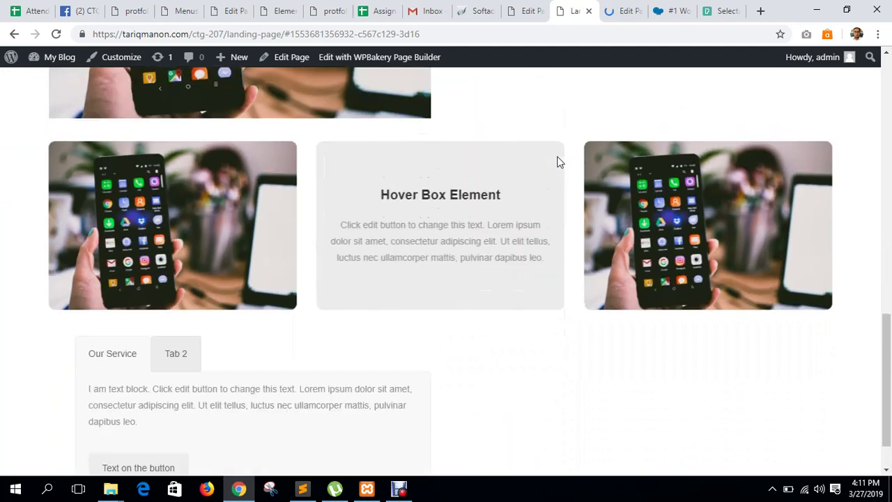
left_click(623, 10)
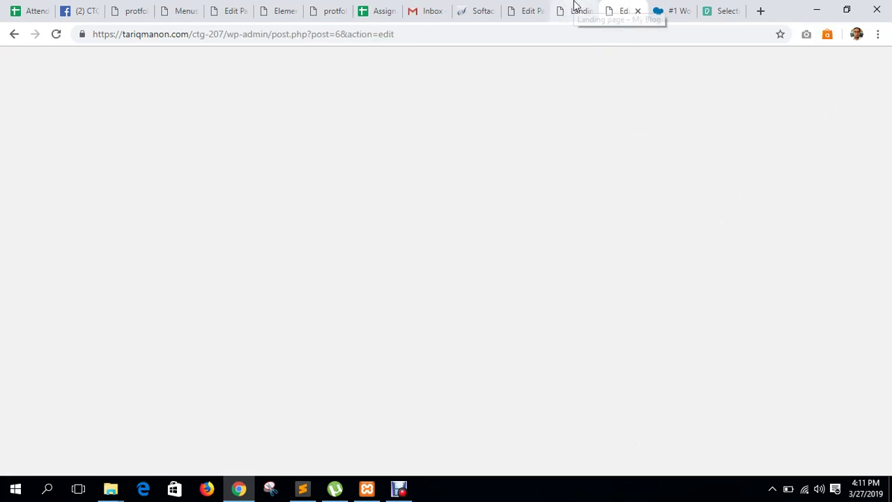
Inspect the image and heading row's settings and close them without changes.
left_click(578, 11)
left_click(623, 10)
scroll(528, 288, "down", 5)
scroll(527, 288, "down", 5)
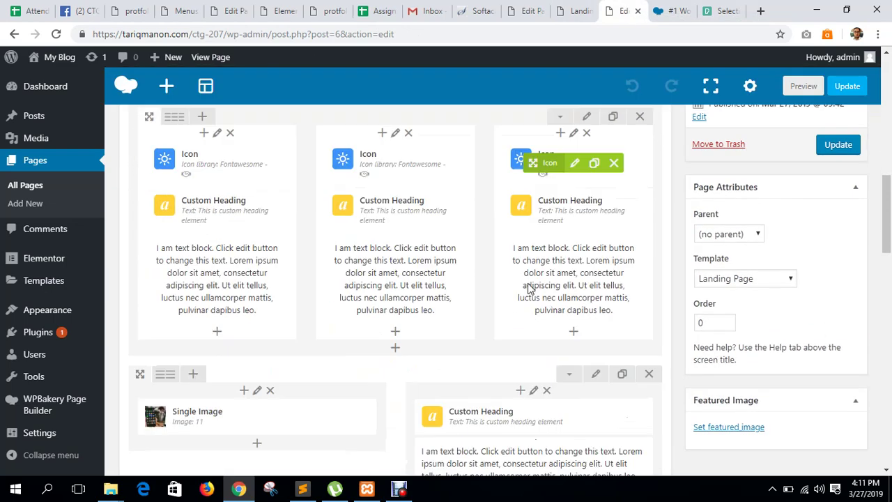
scroll(528, 288, "down", 3)
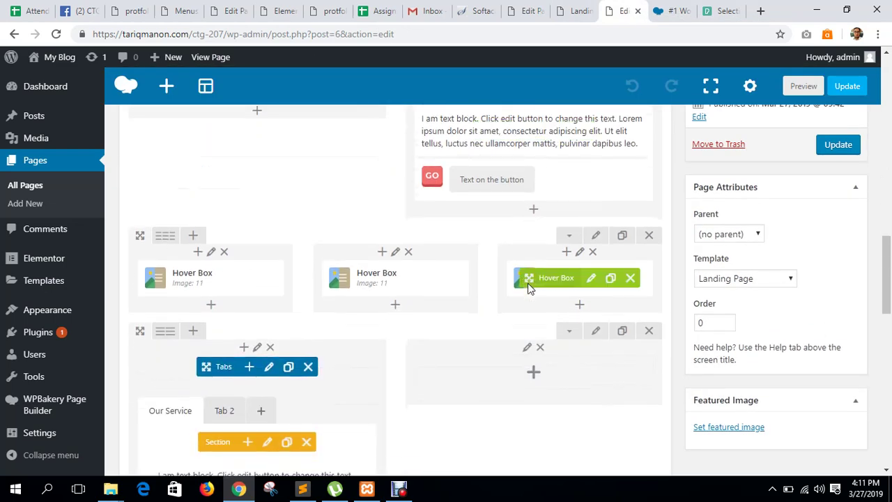
scroll(528, 288, "up", 4)
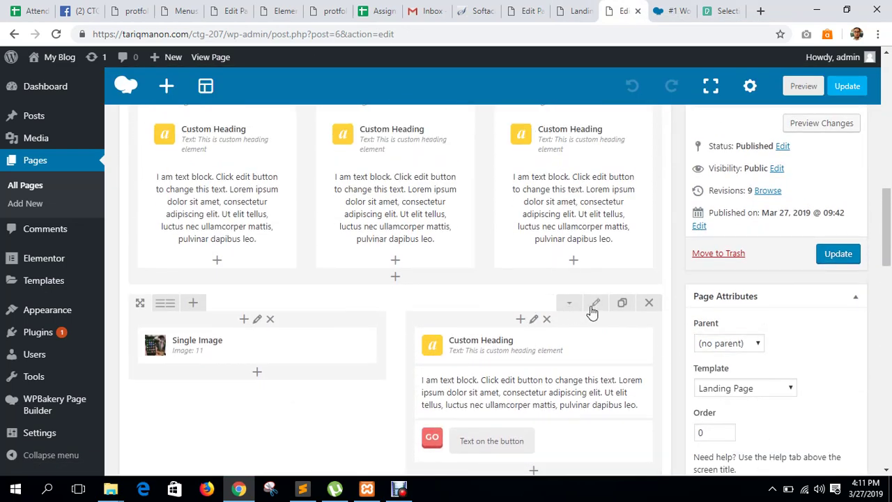
left_click(592, 309)
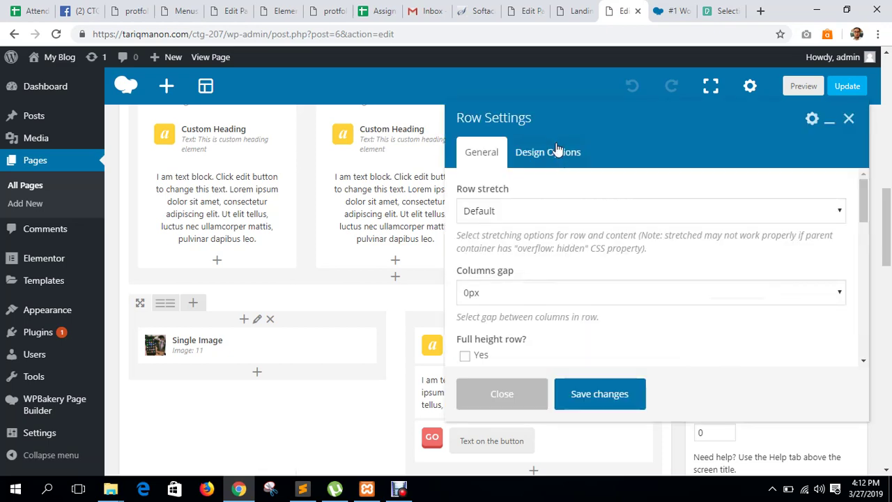
left_click(560, 152)
left_click(486, 155)
scroll(618, 274, "down", 3)
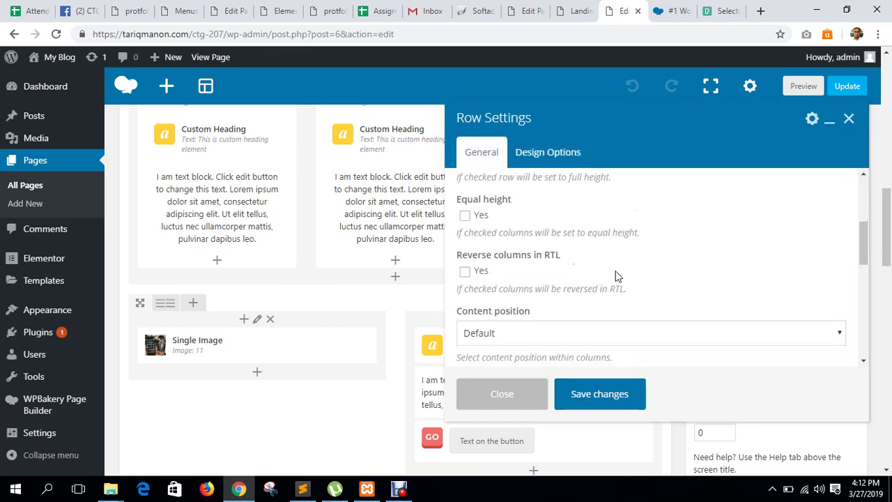
left_click(849, 119)
scroll(456, 286, "down", 5)
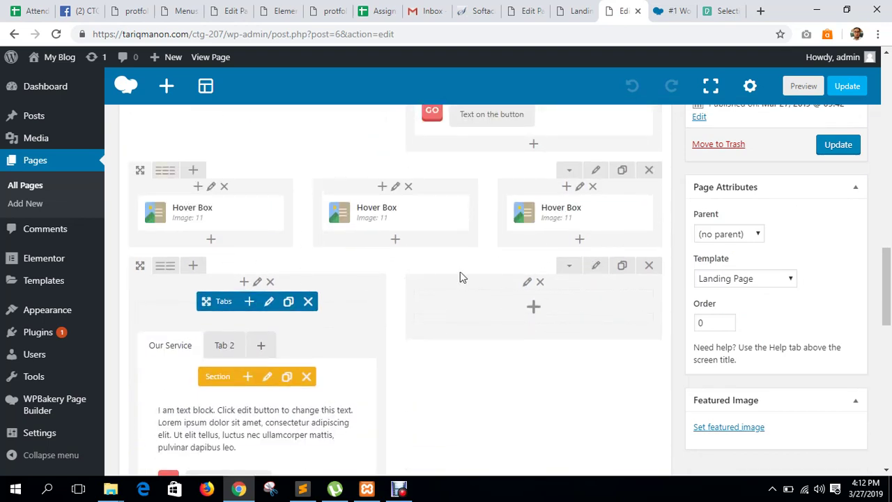
Clear the tabs row's 40px left and right padding in Design Options, then update the page.
left_click(597, 266)
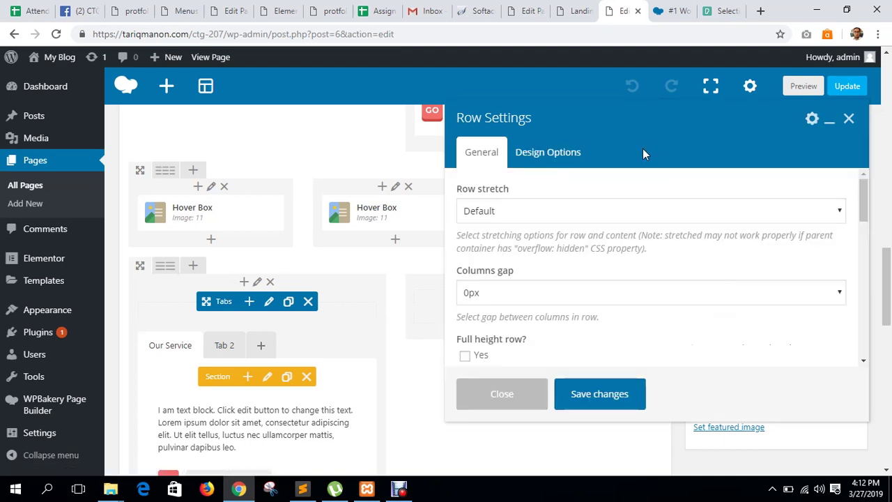
scroll(533, 176, "down", 1)
left_click(548, 152)
scroll(732, 230, "down", 5)
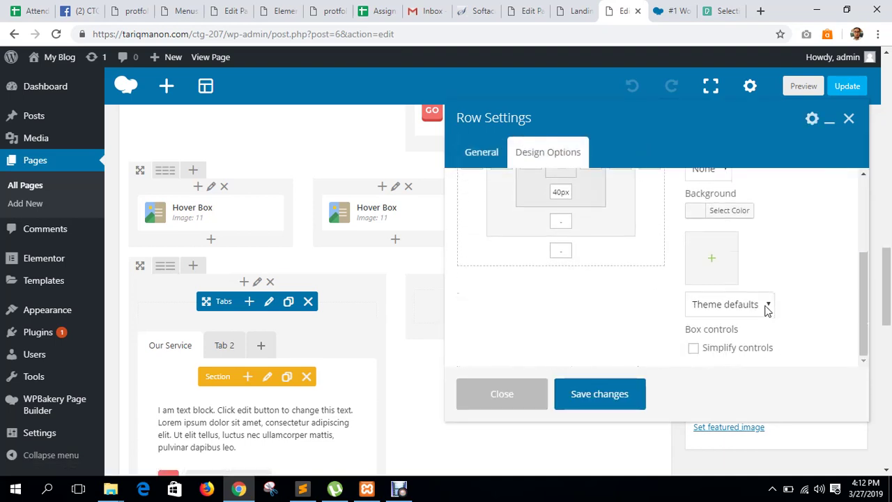
left_click(732, 350)
left_click(731, 350)
scroll(549, 320, "up", 3)
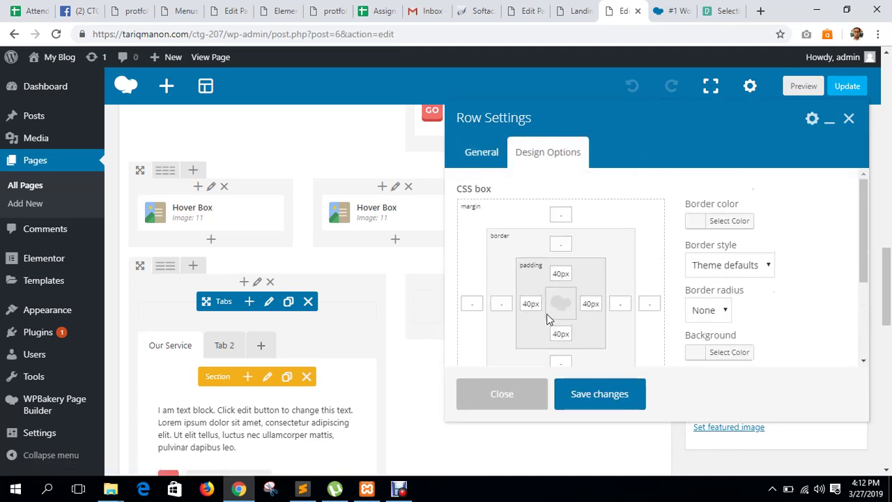
double_click(532, 303)
key("BackSpace")
double_click(599, 302)
key("BackSpace")
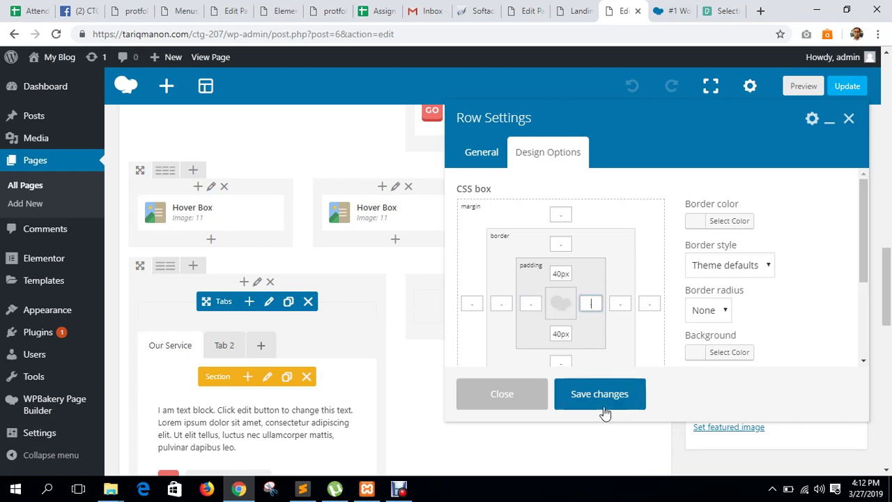
left_click(604, 413)
left_click(838, 144)
left_click(574, 12)
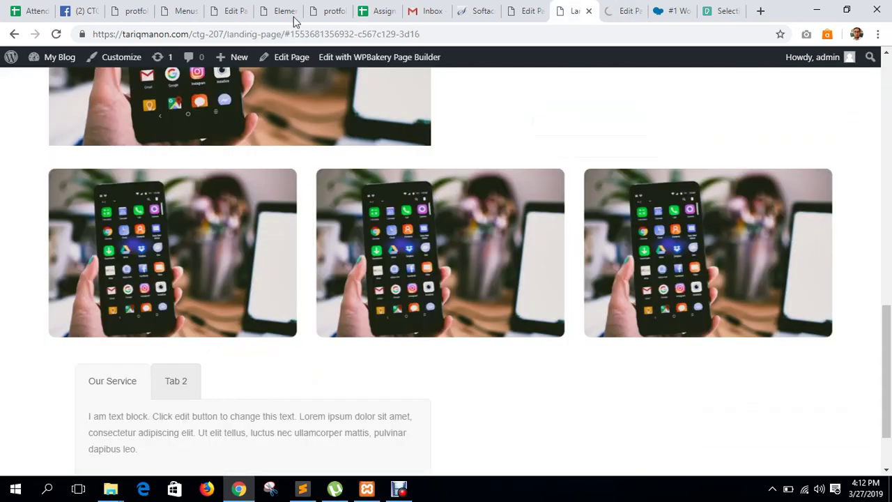
Reload the live landing page and confirm Tab 2 shows its content.
left_click(56, 33)
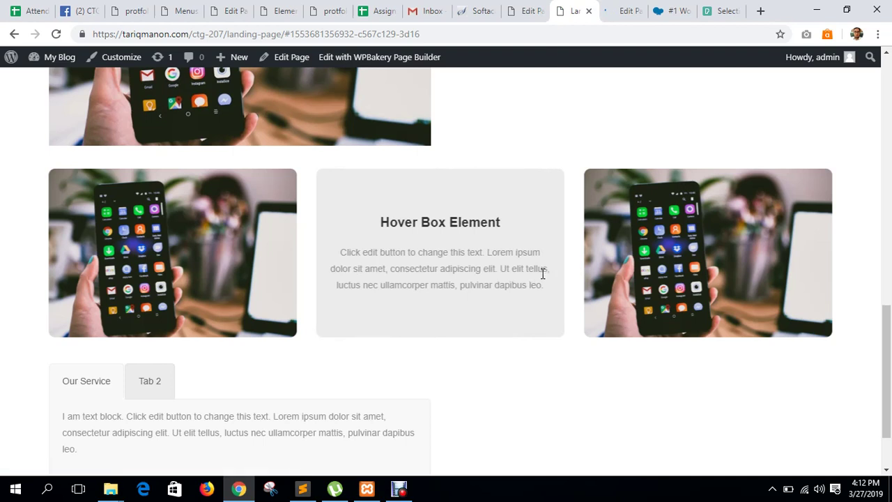
scroll(542, 274, "down", 2)
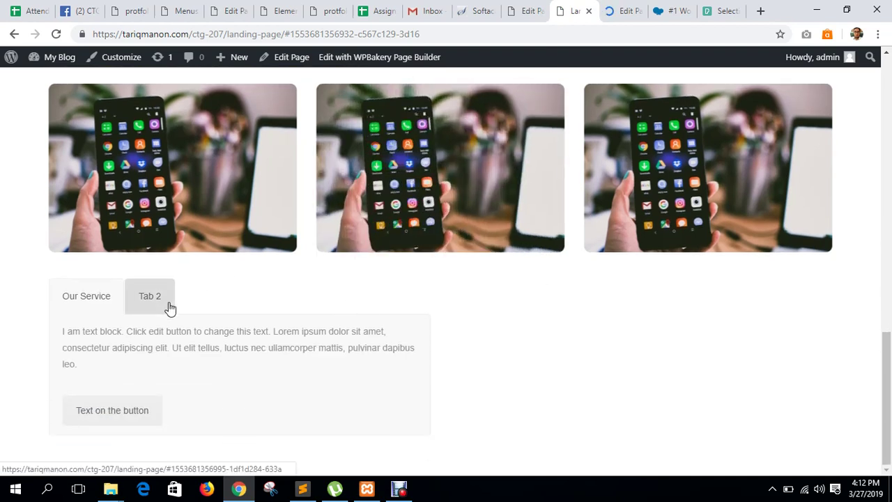
left_click(170, 308)
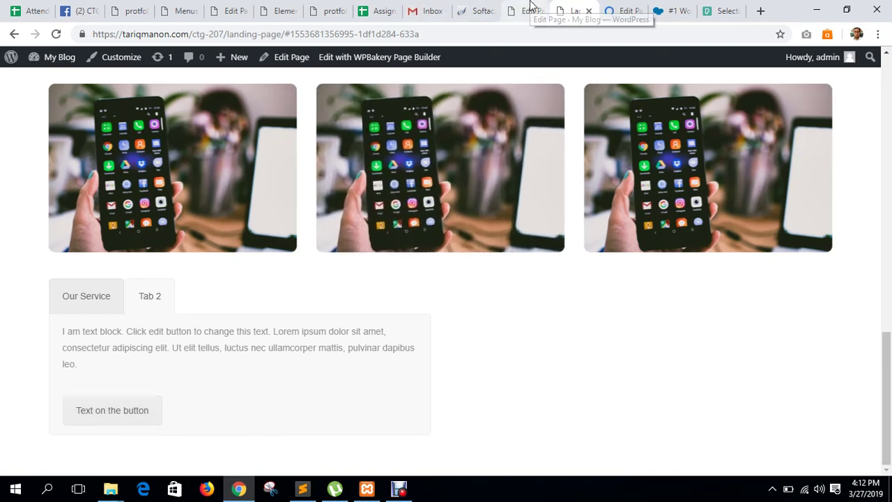
left_click(637, 8)
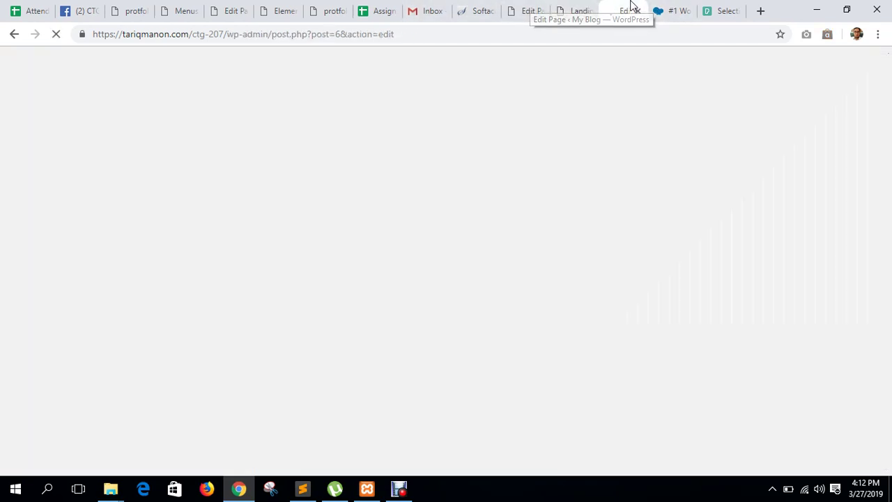
left_click_drag(629, 8, 574, 8)
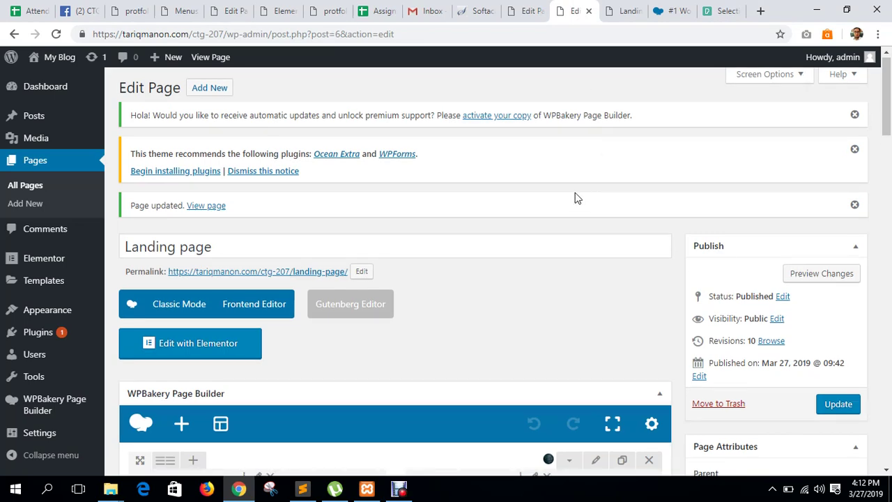
scroll(574, 198, "down", 20)
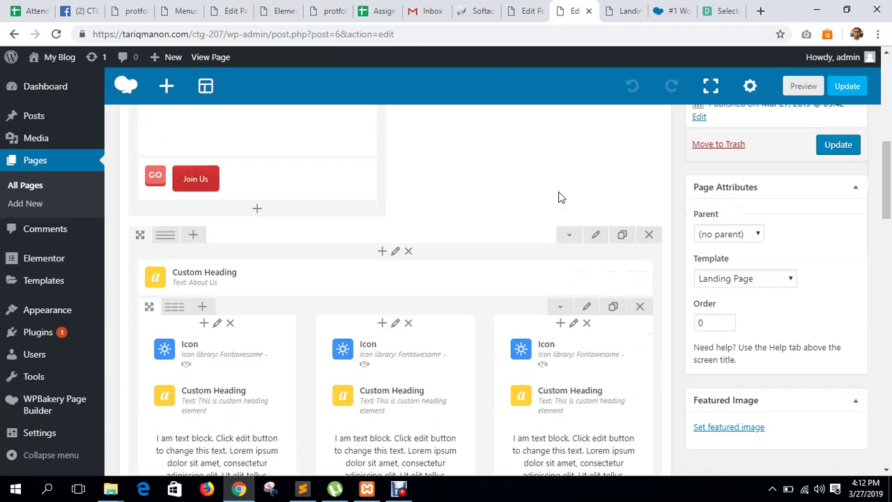
scroll(561, 234, "down", 4)
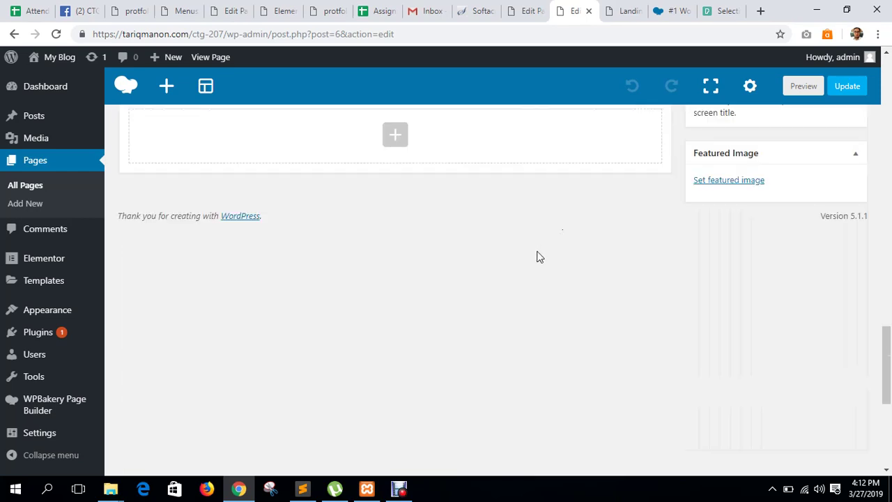
scroll(535, 255, "up", 5)
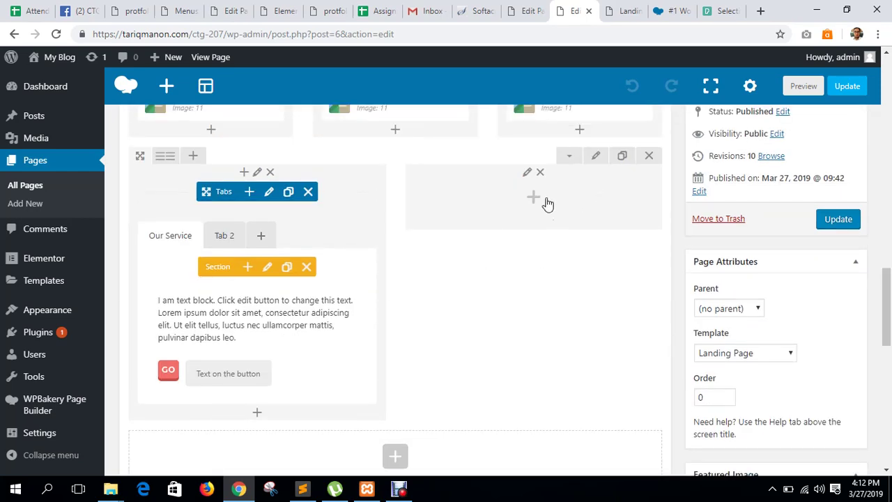
left_click(535, 198)
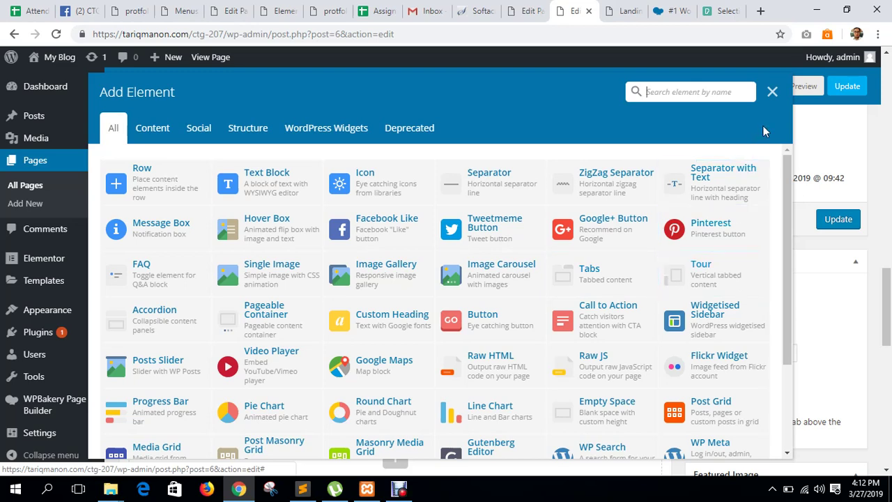
left_click(772, 91)
left_click(617, 8)
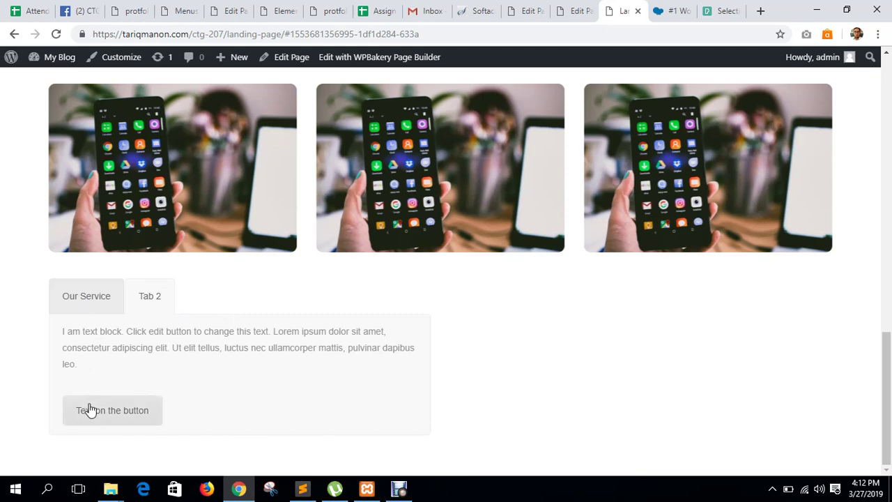
left_click(573, 10)
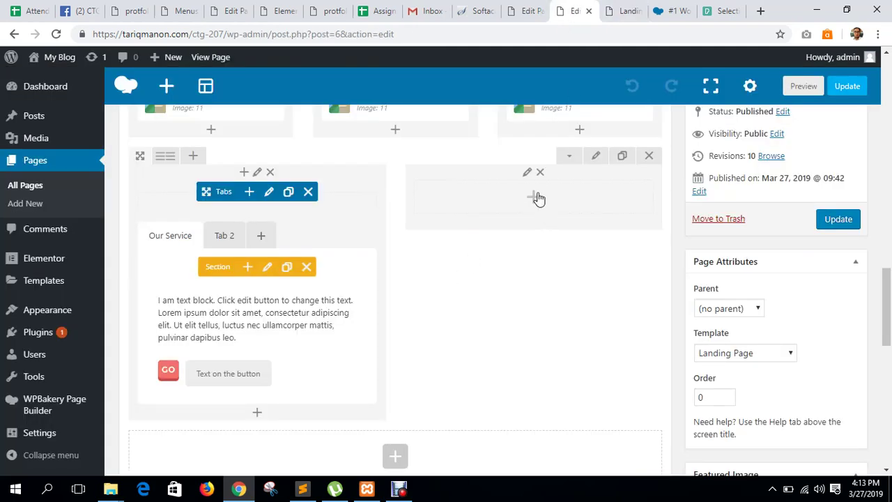
Add an Accordion to the empty column and title its first section Question-01.
left_click(534, 197)
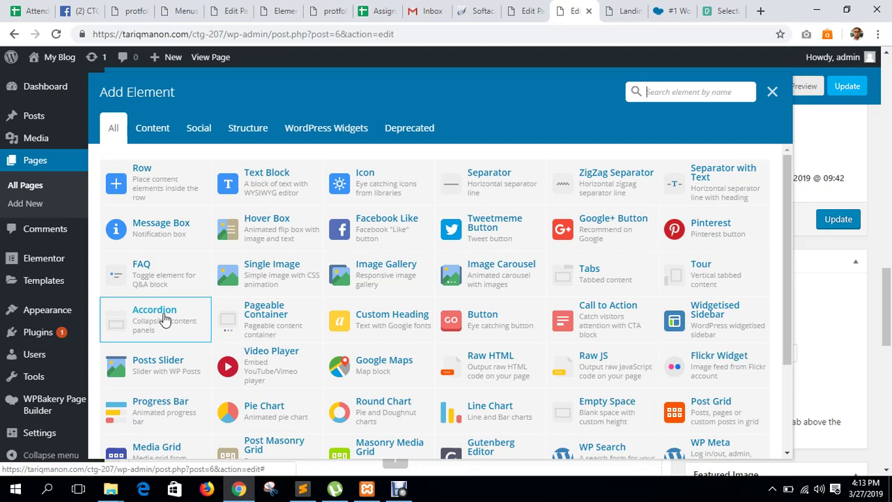
left_click(165, 319)
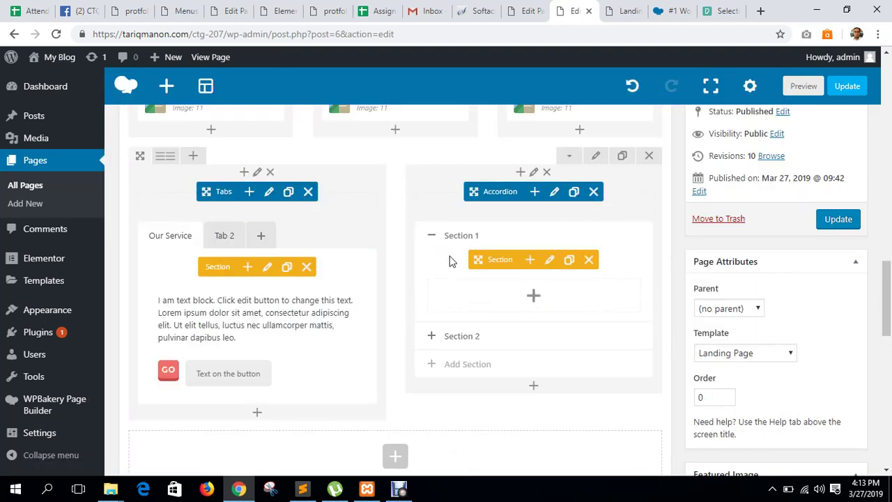
left_click(550, 262)
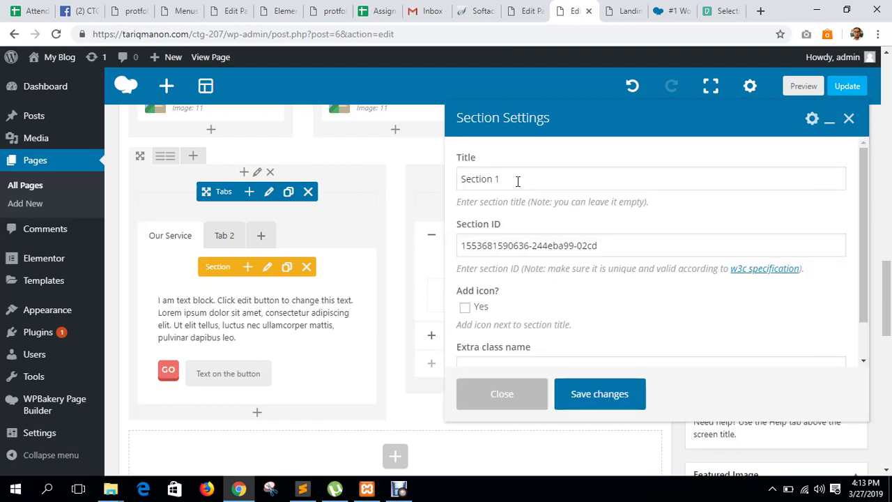
triple_click(518, 181)
type("Ues")
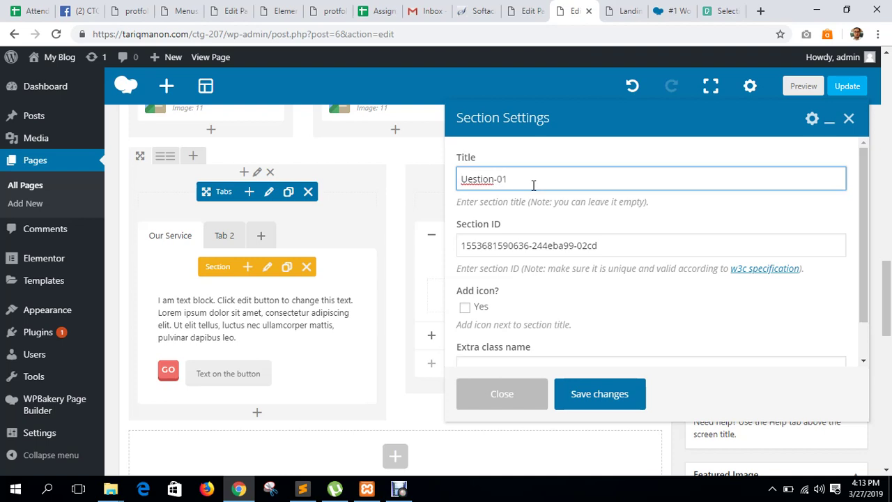
key("BackSpace")
type("Qu")
left_click(600, 393)
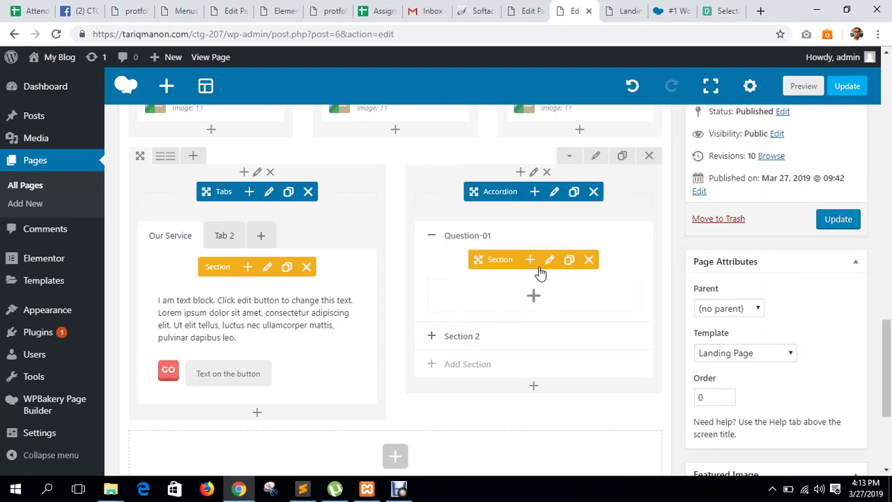
Insert a default Text Block inside the Question-01 section.
left_click(536, 296)
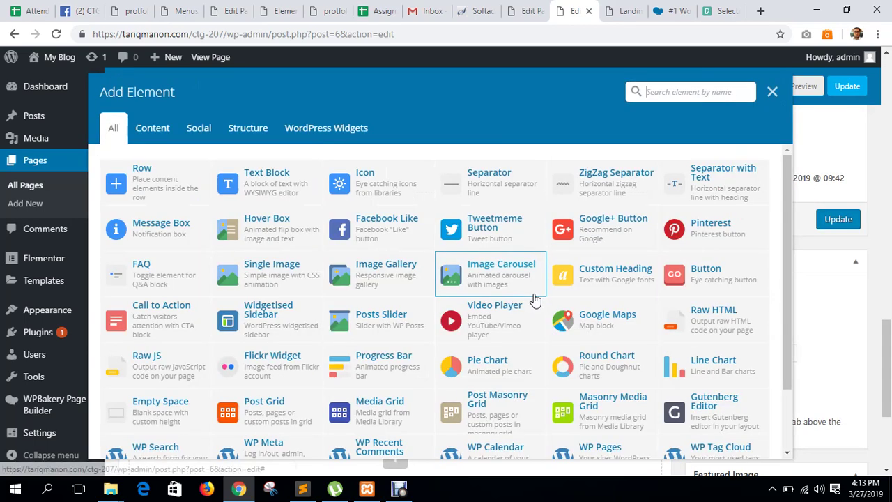
left_click(279, 204)
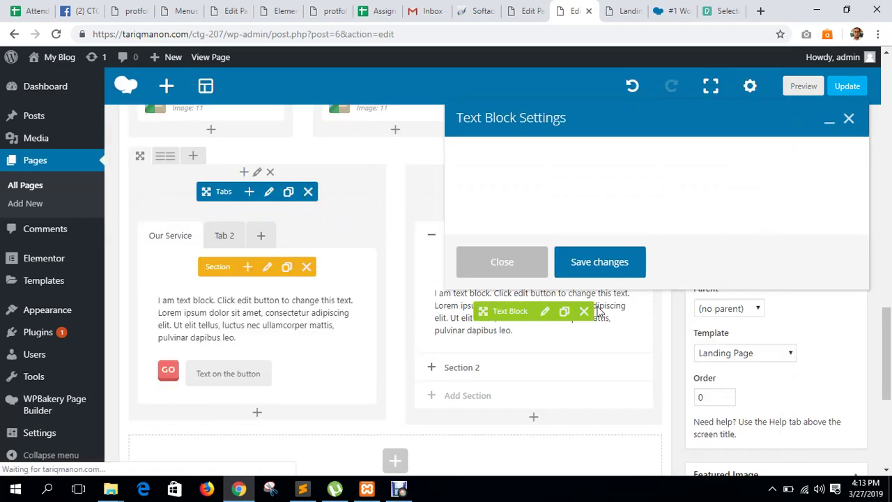
left_click(598, 394)
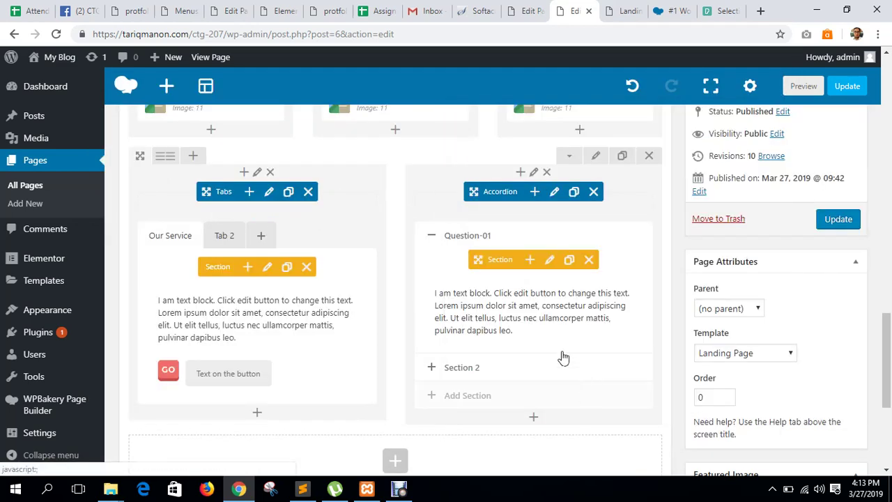
left_click_drag(519, 310, 538, 323)
scroll(593, 355, "down", 1)
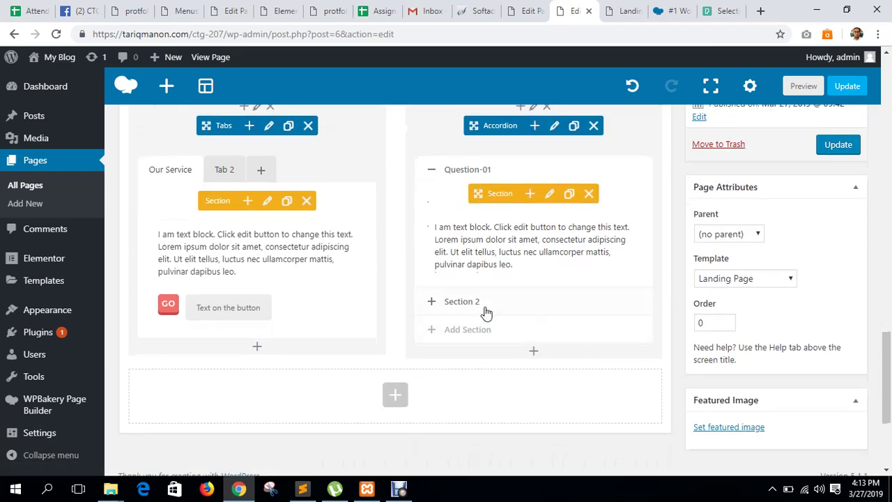
scroll(527, 201, "up", 1)
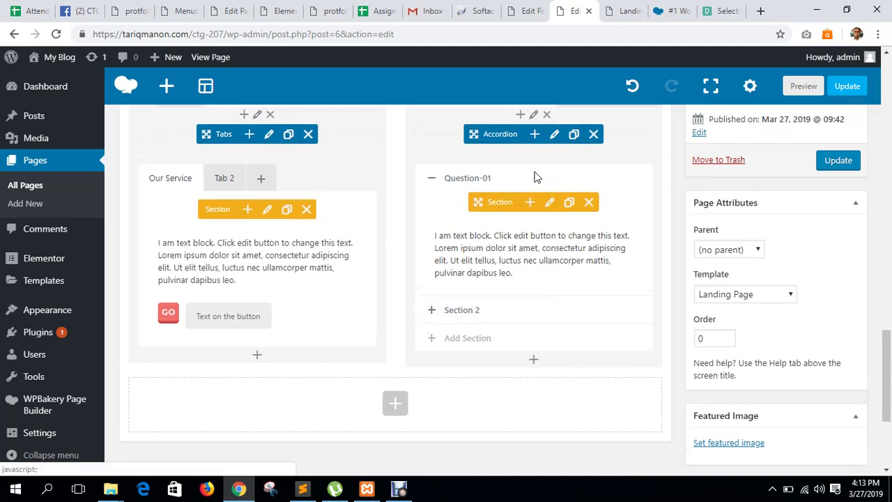
Rename the accordion's Section 2 to Question-02.
left_click(492, 368)
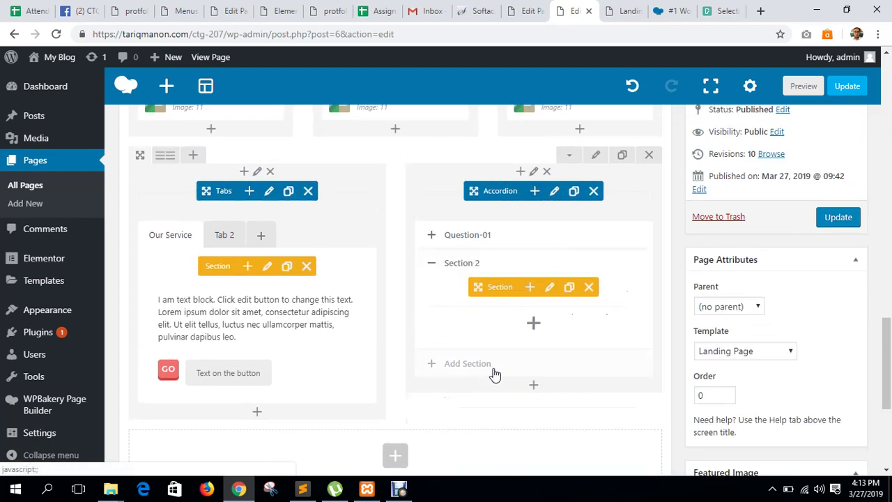
left_click(550, 290)
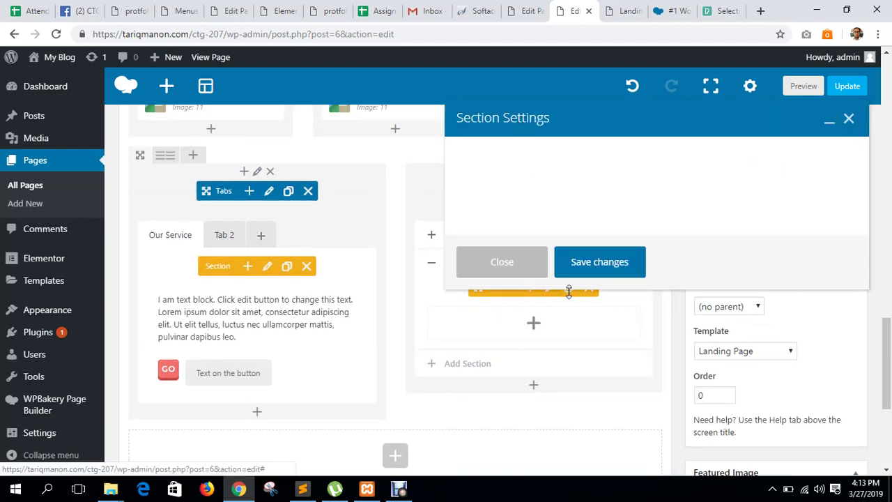
triple_click(525, 179)
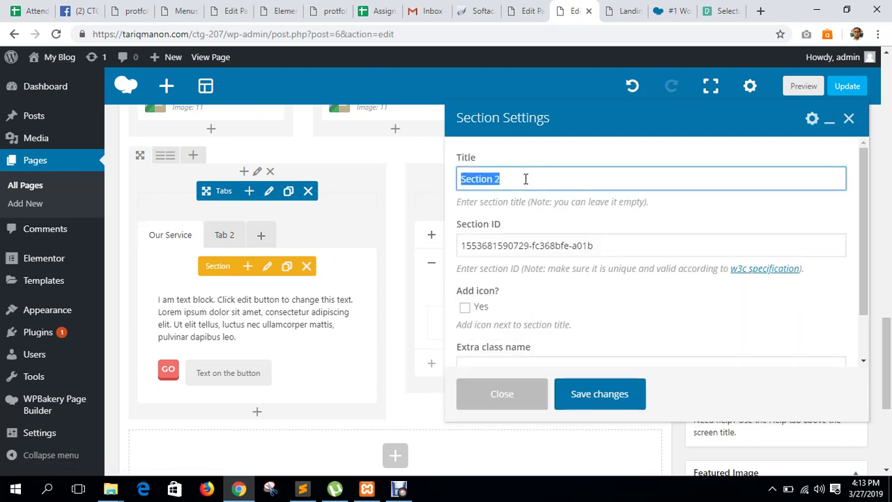
type("Ques")
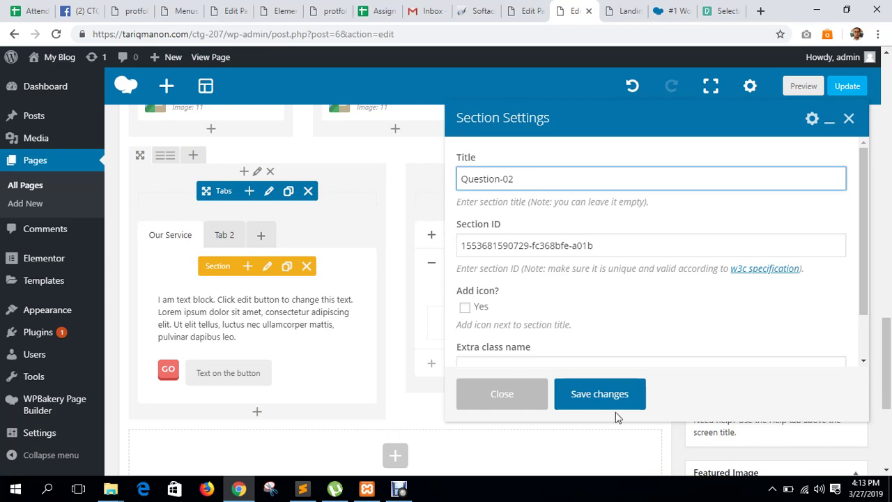
left_click(592, 412)
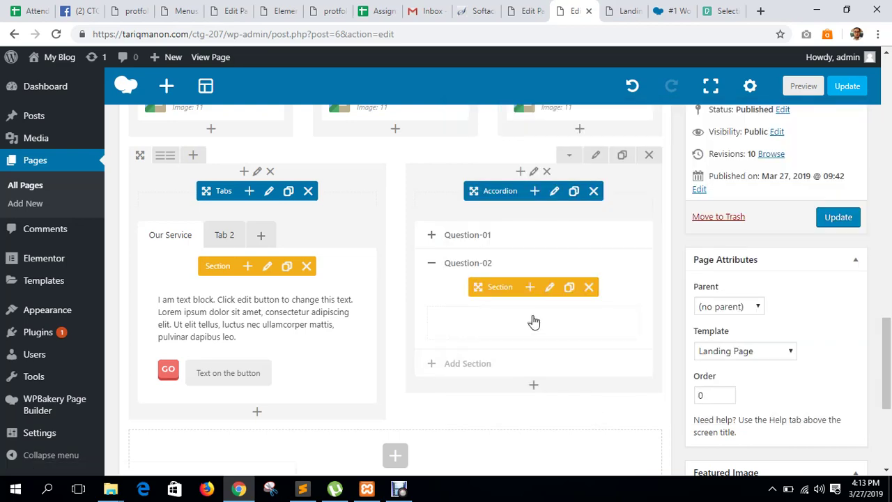
Add a default Custom Heading inside Question-02 and update the page.
left_click(533, 321)
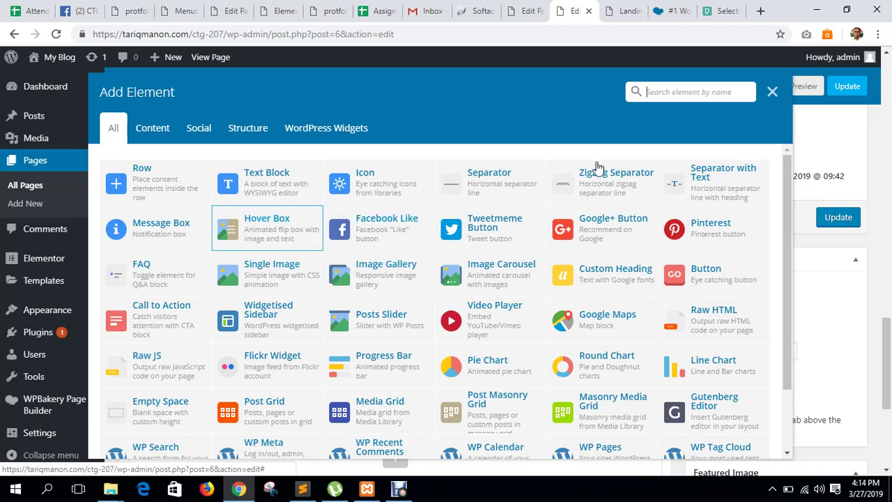
left_click(771, 91)
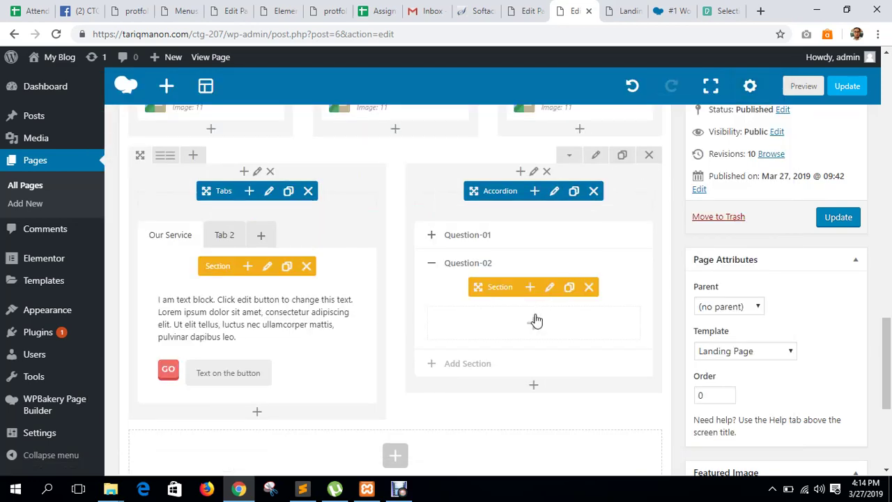
left_click(534, 322)
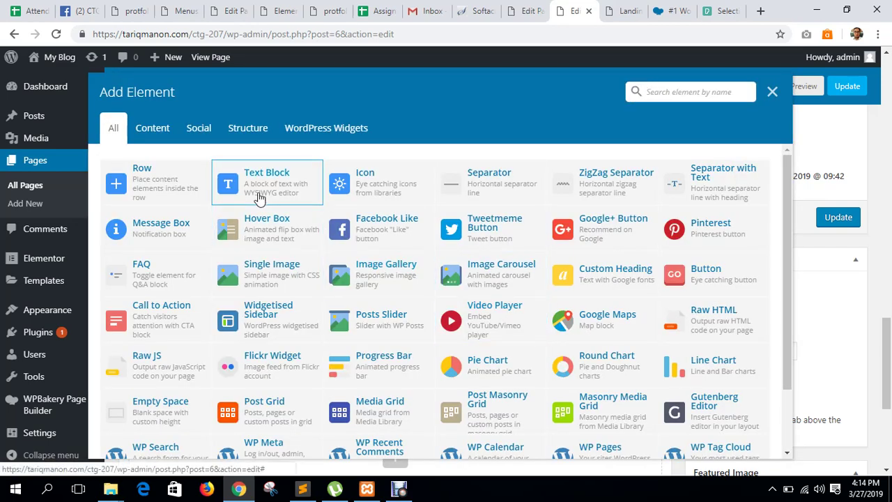
left_click(772, 91)
left_click(533, 324)
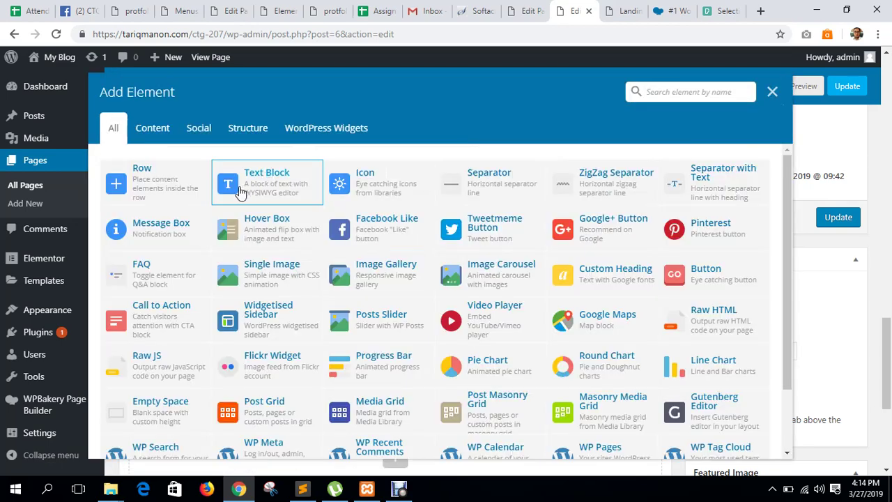
left_click(580, 279)
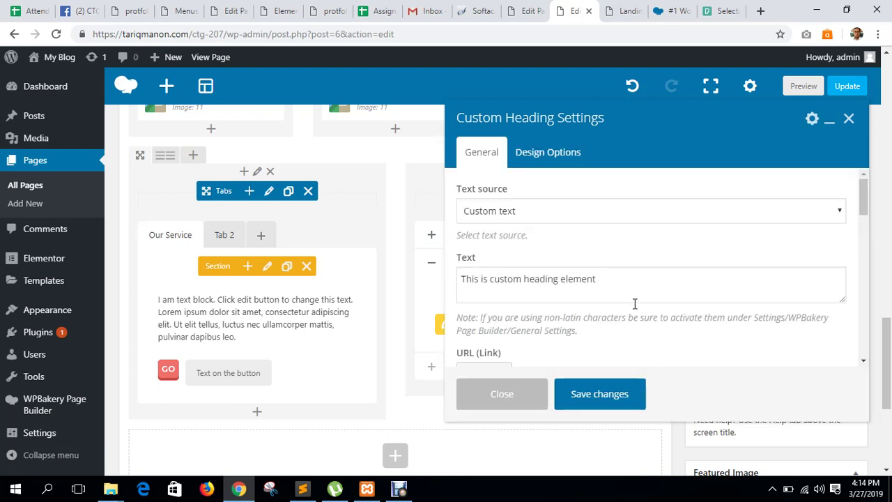
left_click(624, 403)
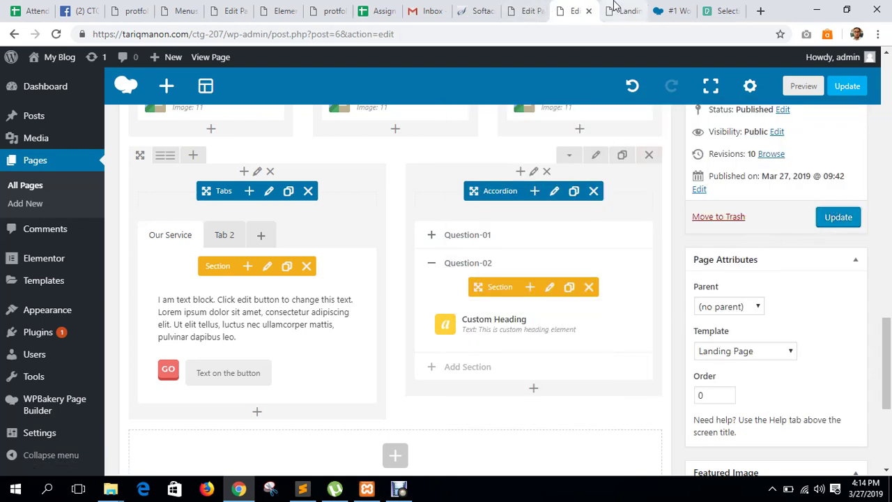
left_click(838, 217)
key("ctrl+Tab")
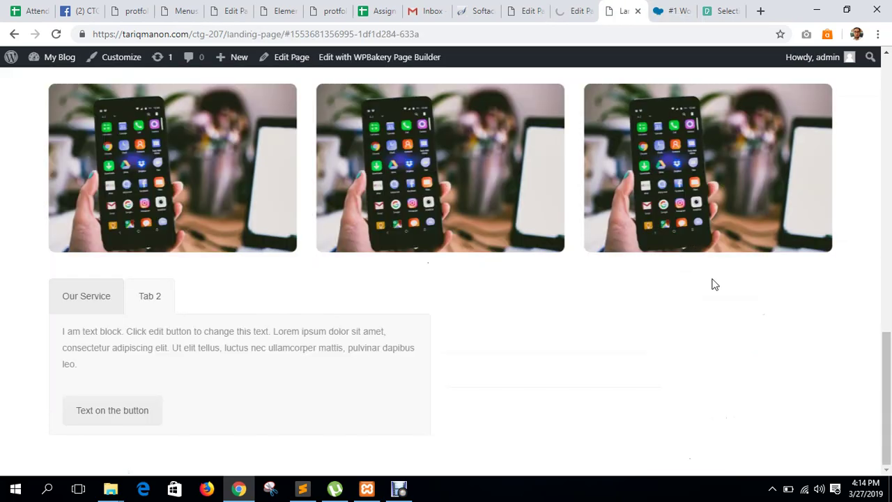
Reload the live page and toggle Question-02 and Question-01 to check their contents.
key("F5")
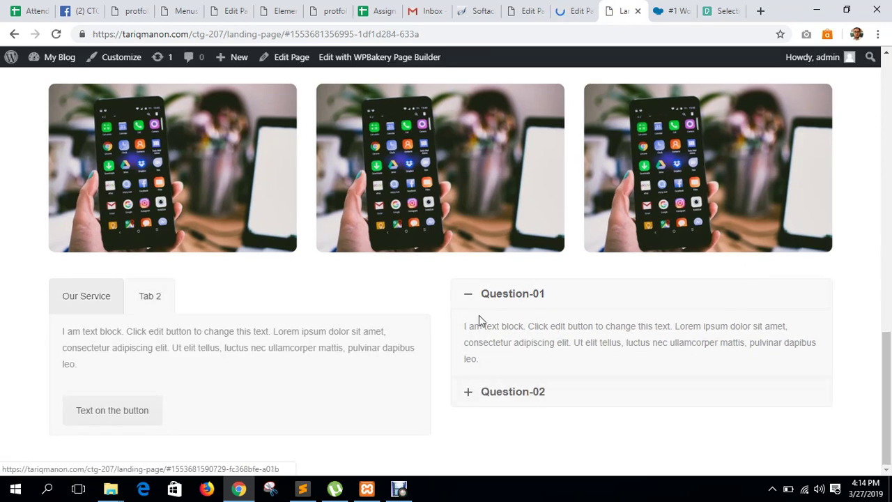
left_click(480, 392)
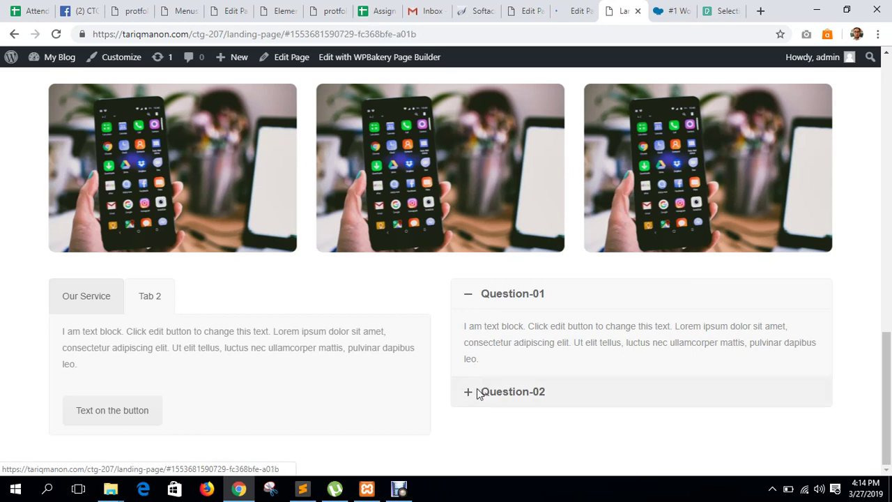
left_click(503, 295)
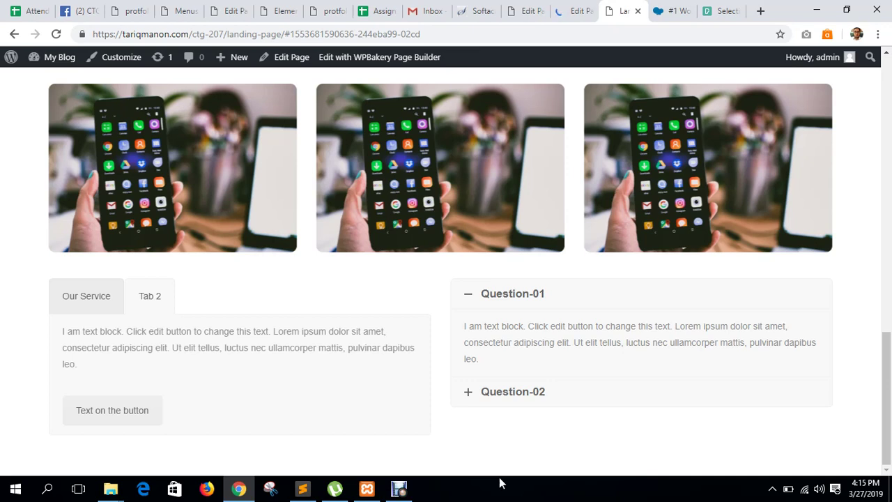
left_click(534, 394)
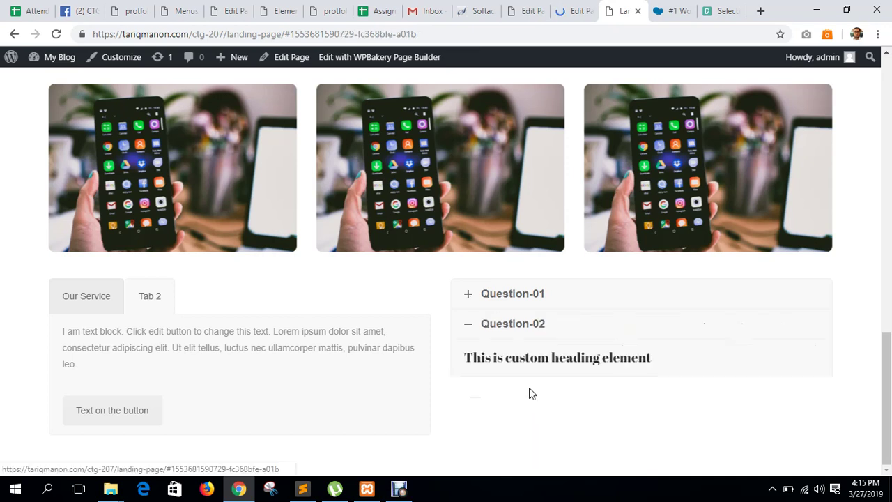
left_click(508, 302)
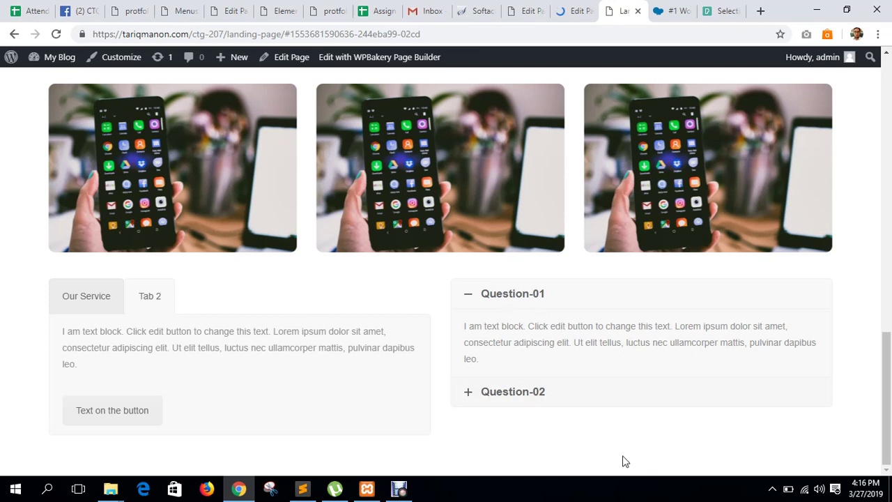
left_click(505, 403)
left_click(506, 296)
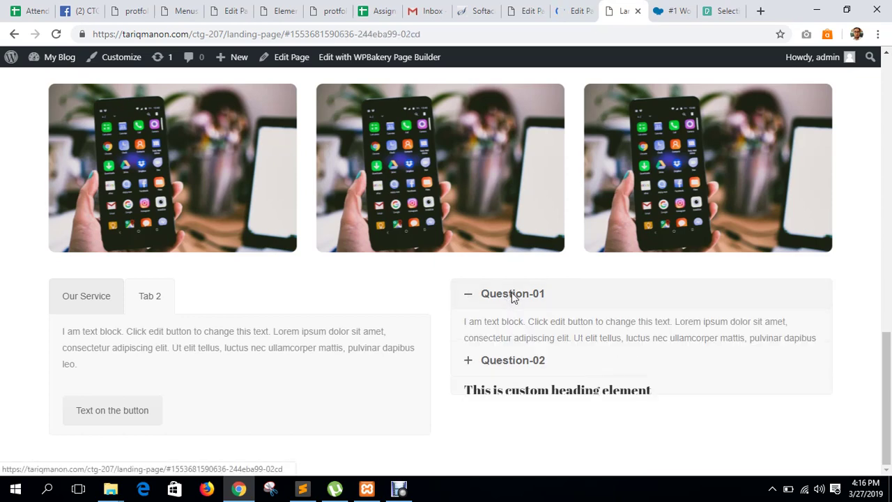
Back in the editor, add a Raw HTML element from the + below the existing rows.
left_click(581, 6)
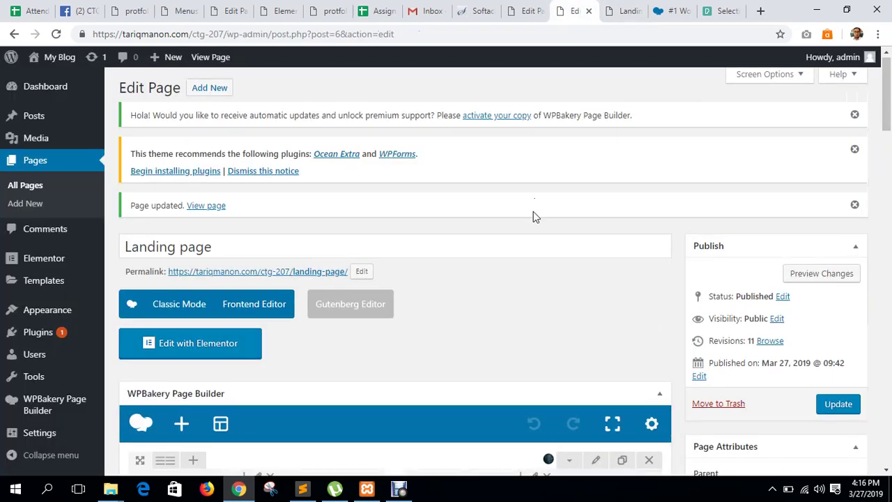
scroll(533, 211, "down", 10)
scroll(502, 265, "down", 4)
scroll(469, 276, "up", 3)
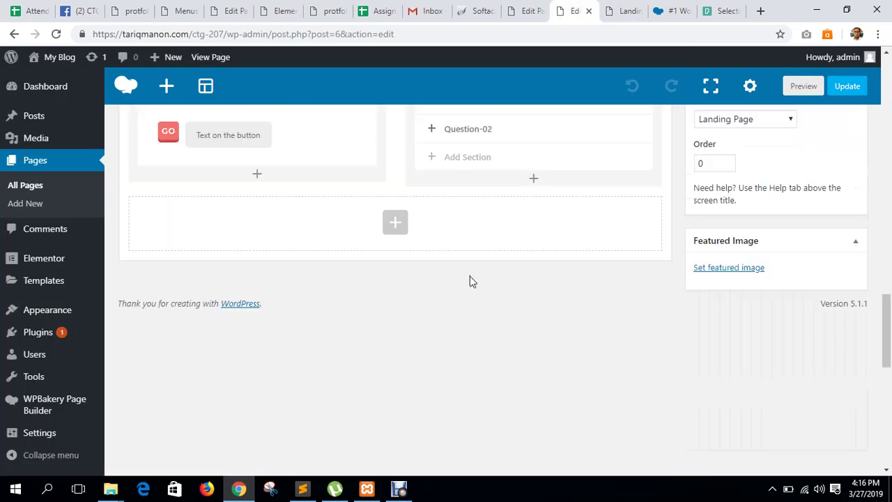
left_click(407, 312)
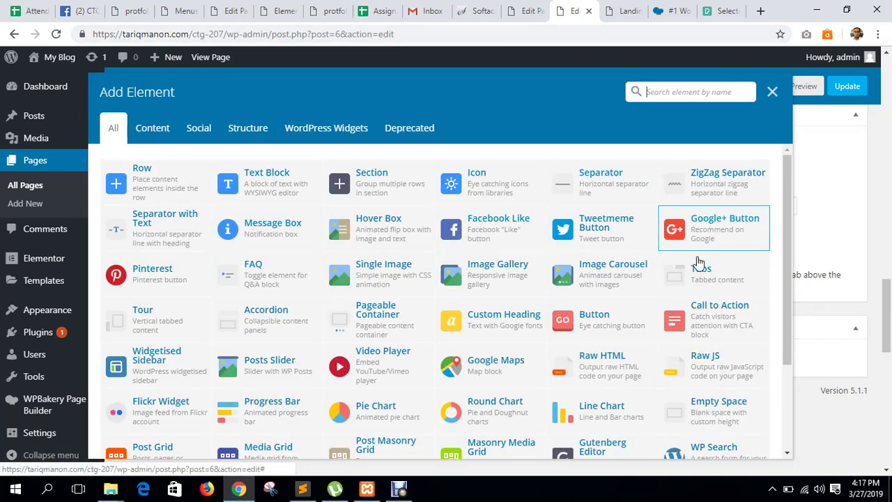
scroll(700, 278, "down", 1)
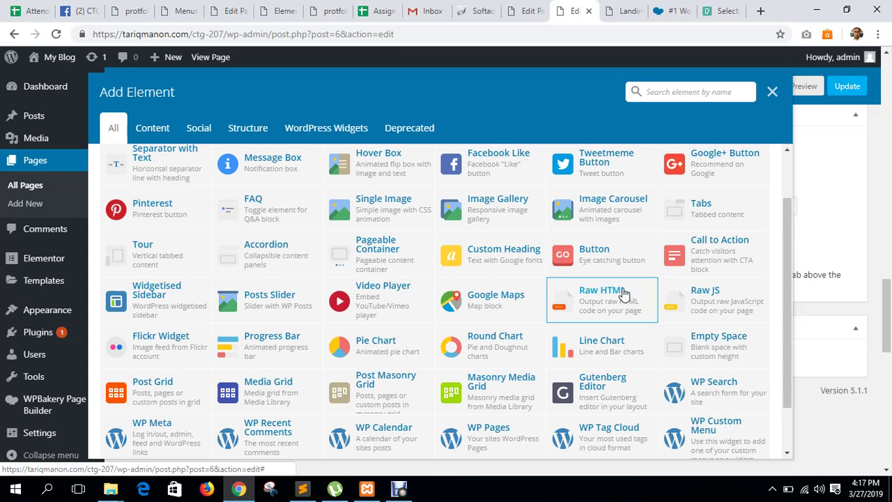
left_click(619, 298)
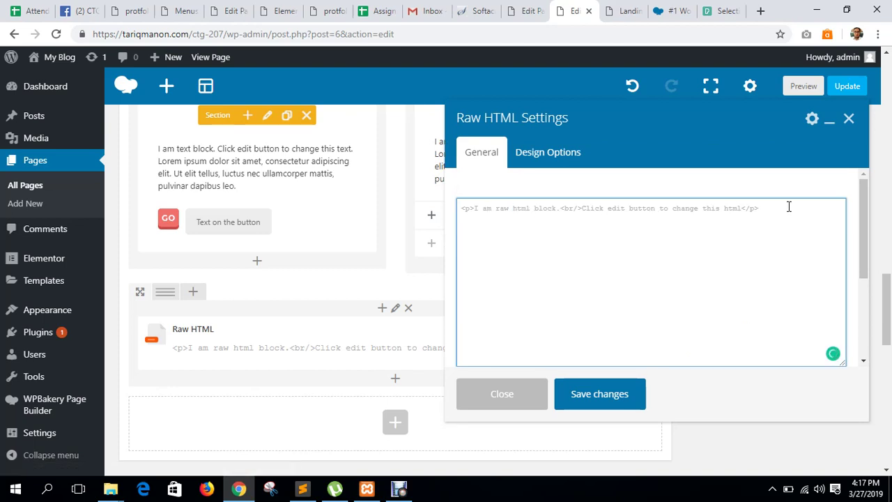
Delete the first Raw HTML element and re-add Raw HTML to the empty column.
left_click_drag(788, 206, 455, 209)
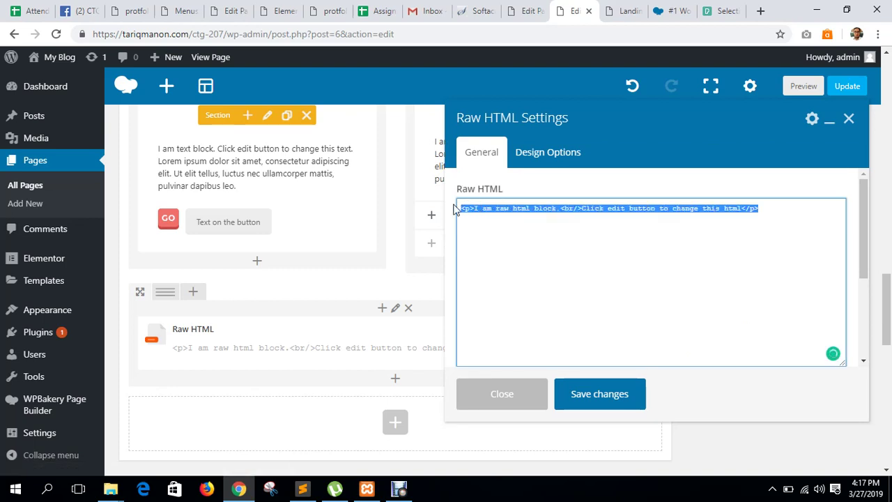
left_click(849, 118)
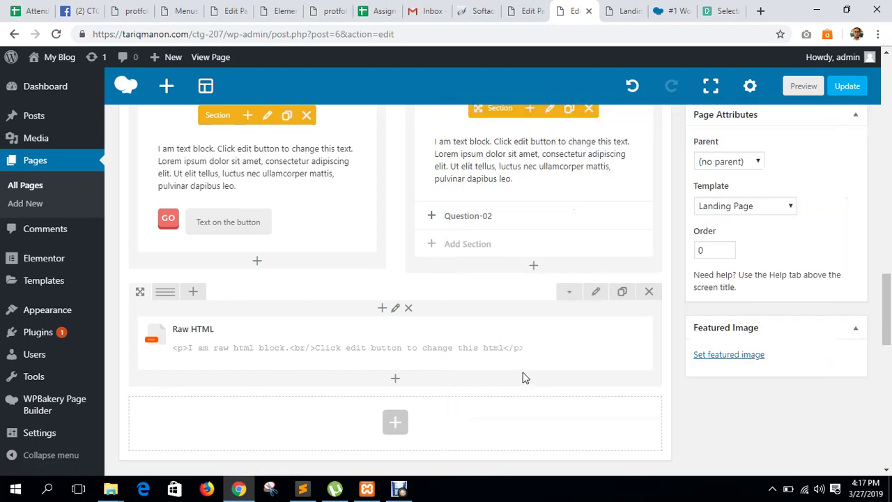
left_click(446, 343)
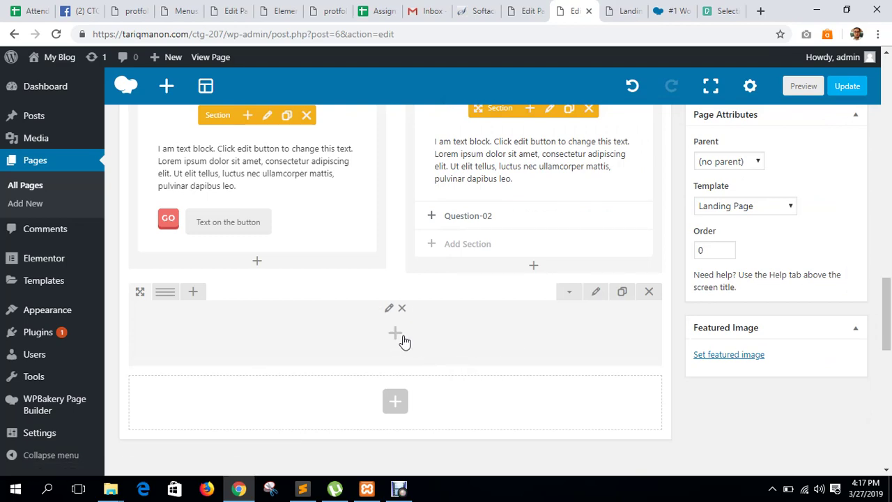
left_click(403, 339)
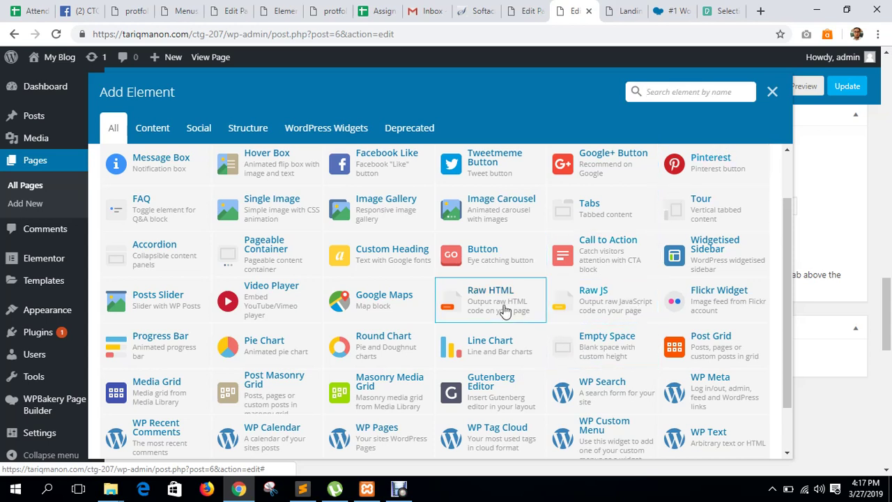
left_click(504, 311)
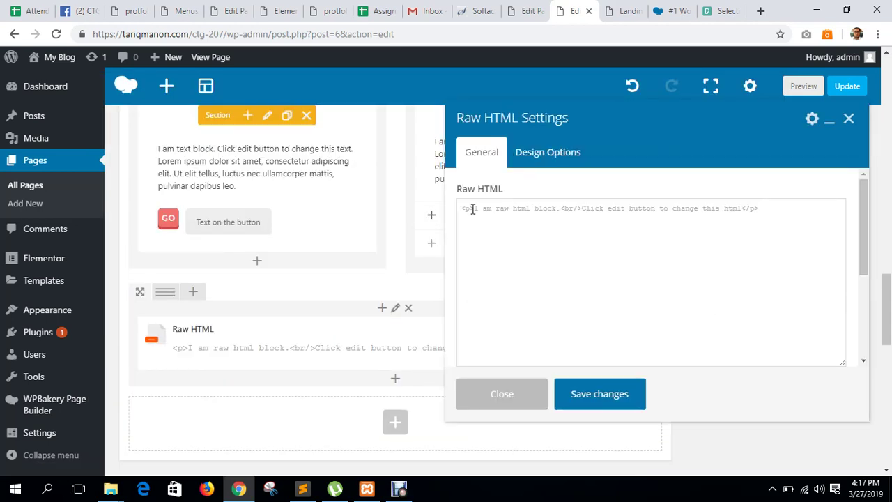
Edit the Raw HTML code so the paragraph tag reads <p class="para">.
left_click(472, 209)
type("cl")
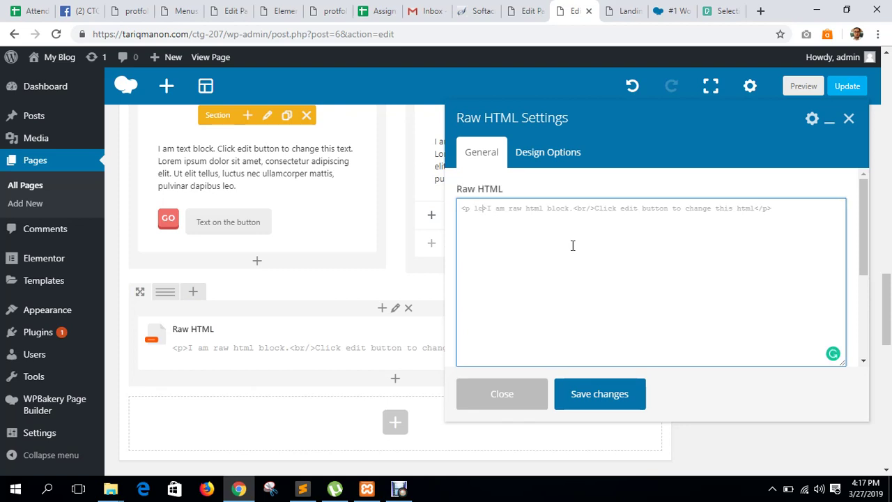
key("BackSpace")
key("BackSpace")
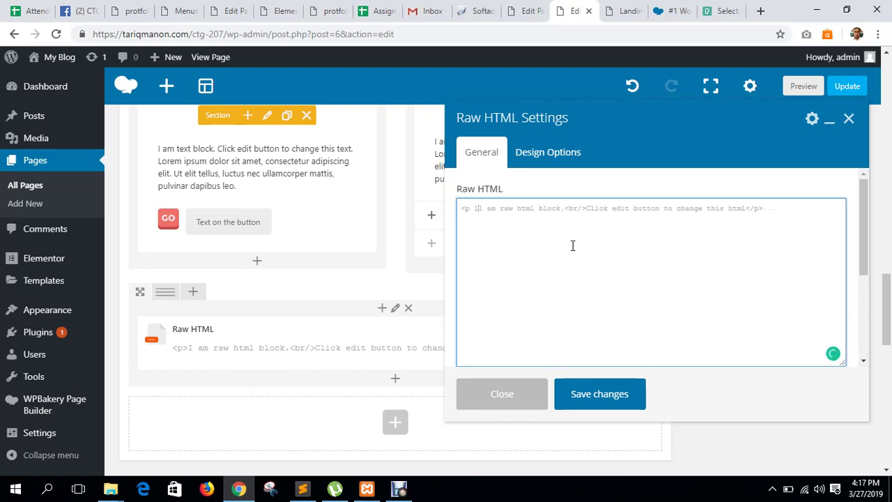
type("class")
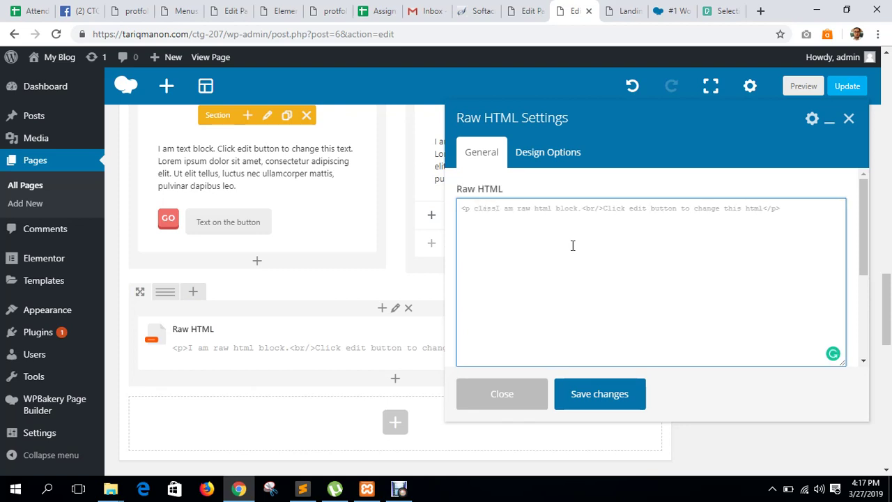
type("=\"\"")
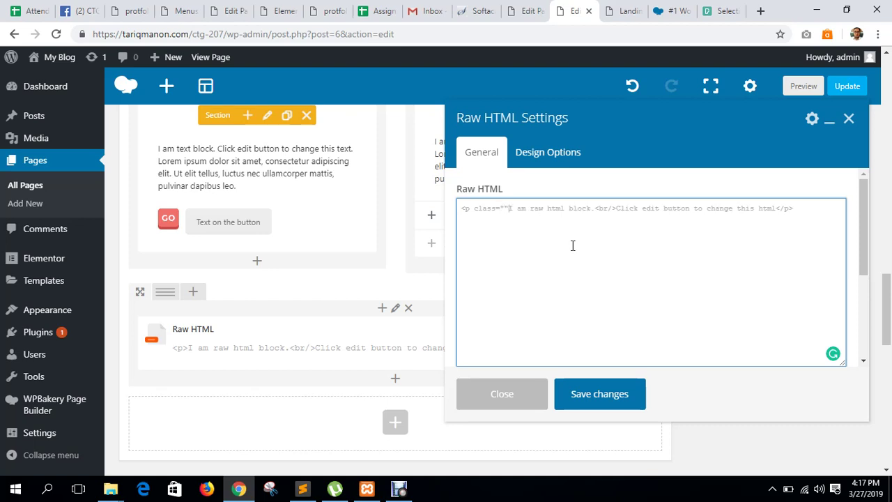
type("para")
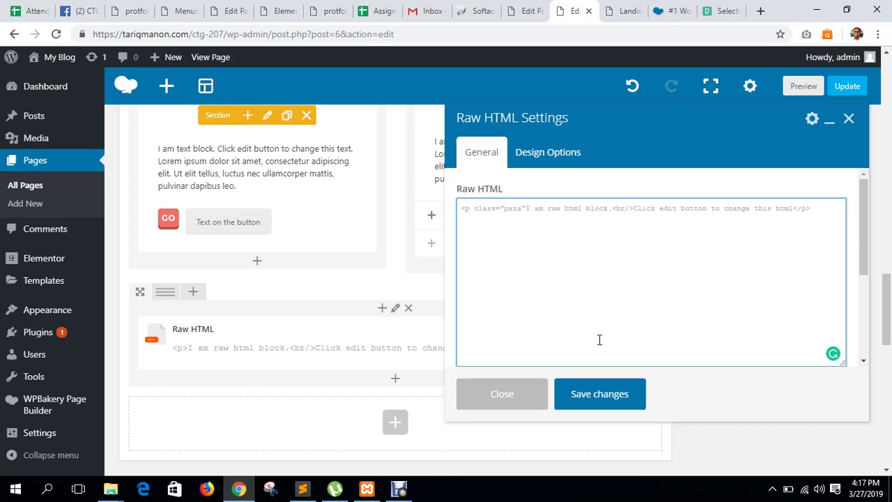
left_click_drag(816, 207, 462, 207)
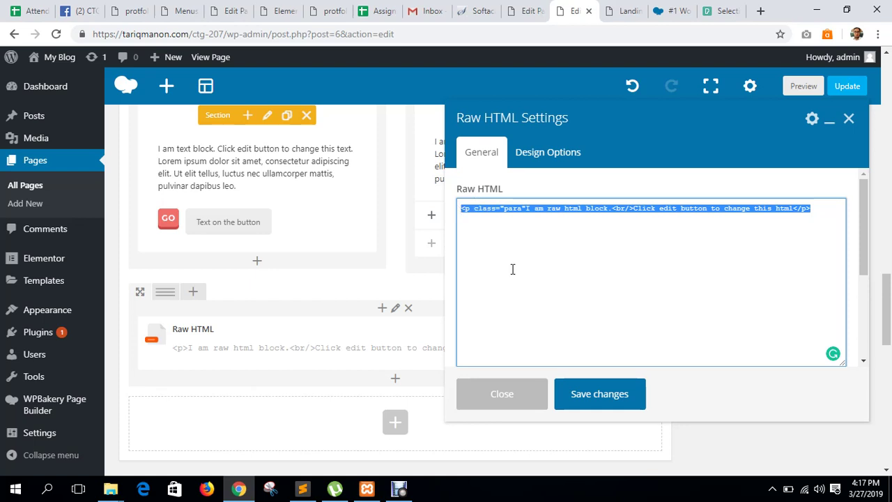
left_click(584, 304)
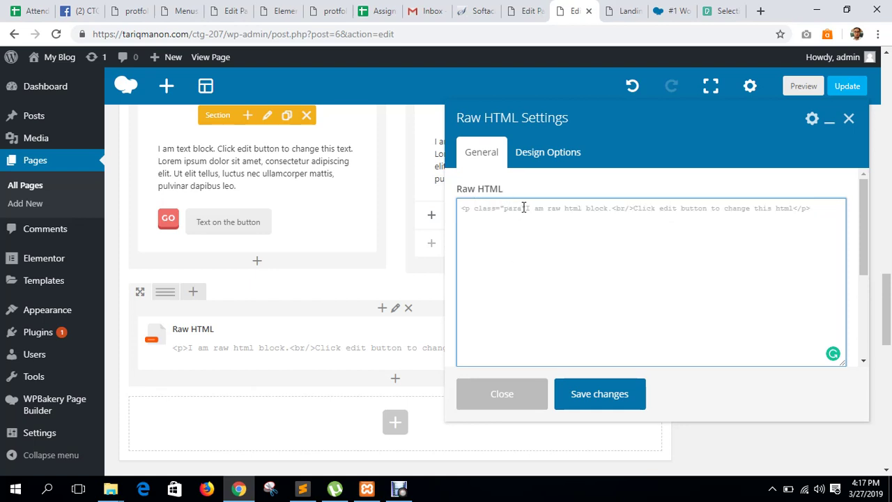
From the Appearance menu, open Customize in a new tab and switch to it.
left_click(526, 11)
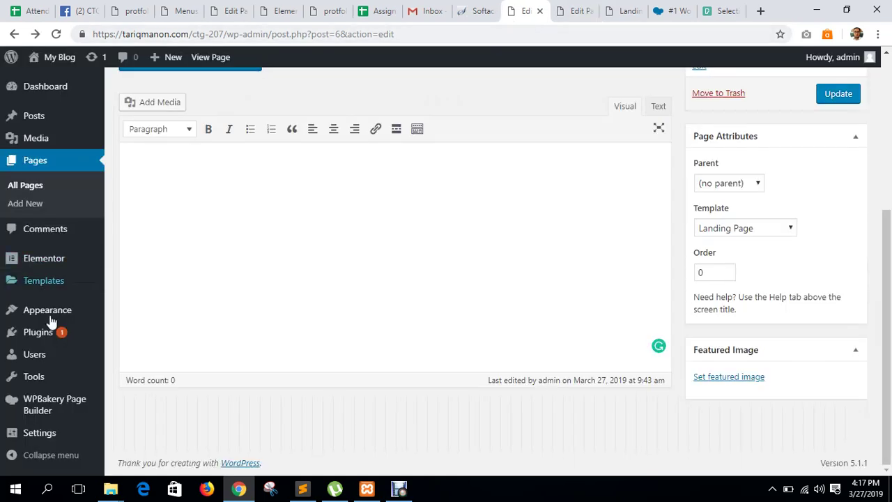
mouse_move(56, 320)
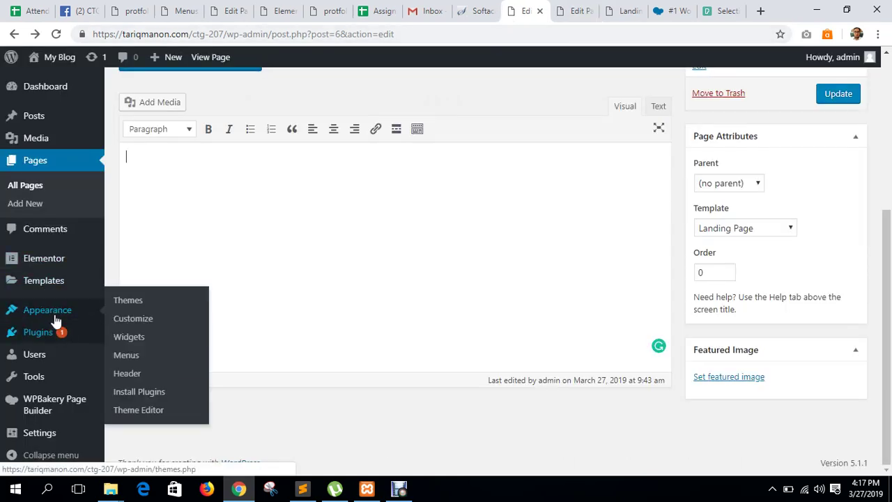
middle_click(132, 319)
left_click(531, 14)
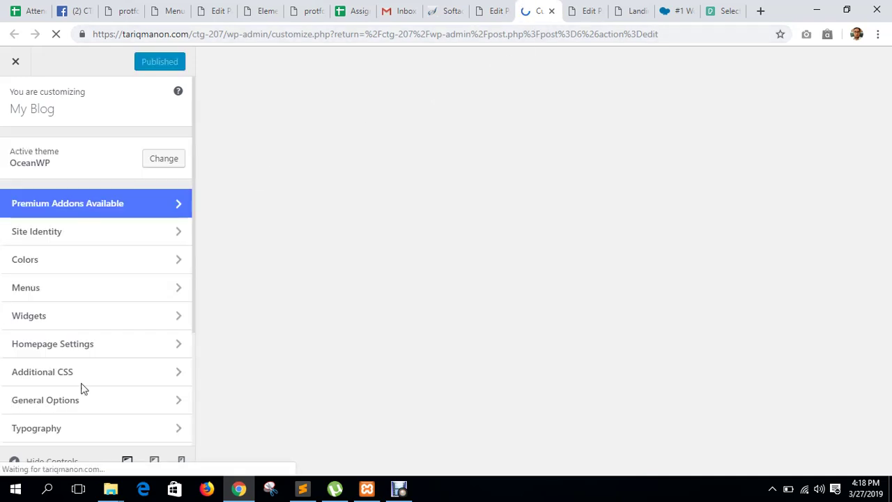
Start a .para { rule in the Customizer's Additional CSS editor.
left_click(161, 376)
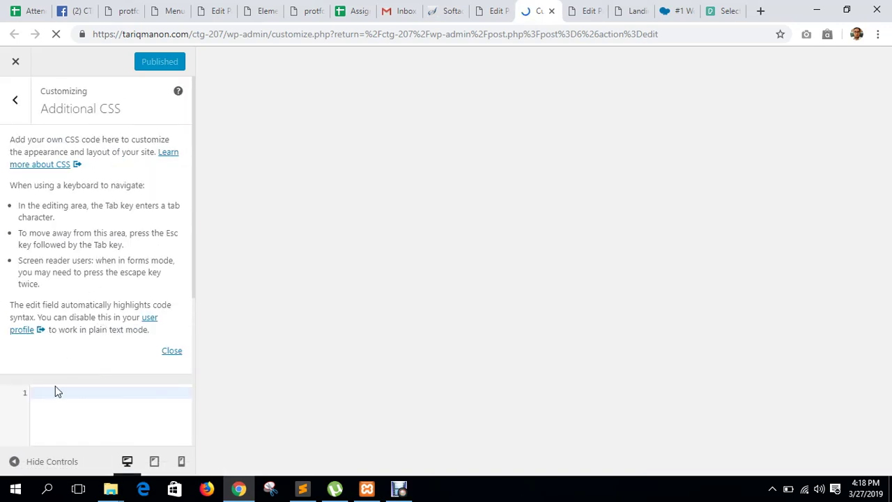
left_click(45, 399)
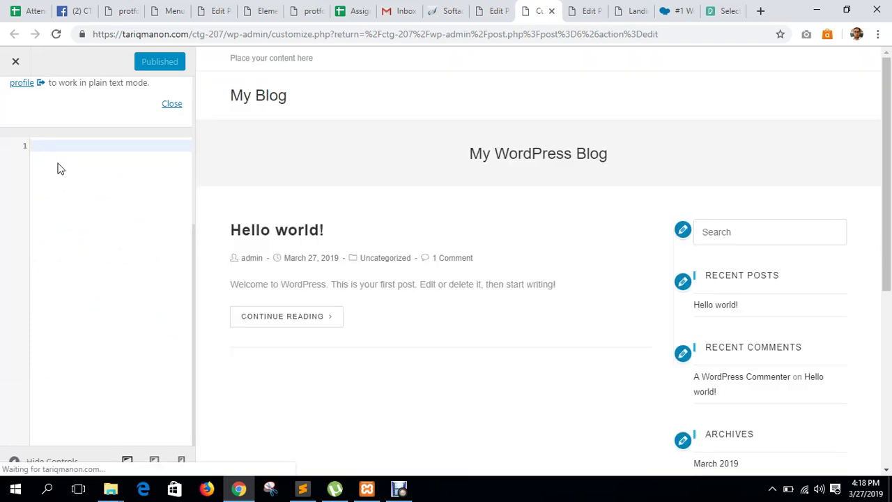
type(".para {")
key("Return")
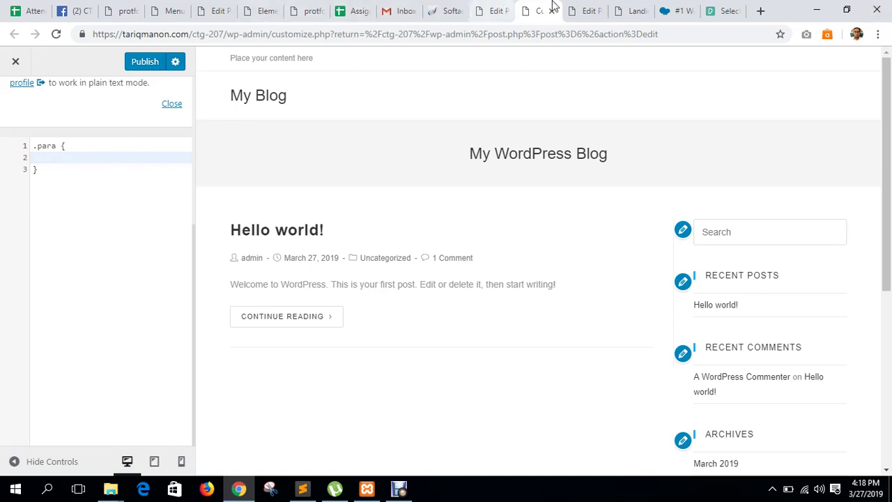
left_click(587, 11)
left_click(530, 10)
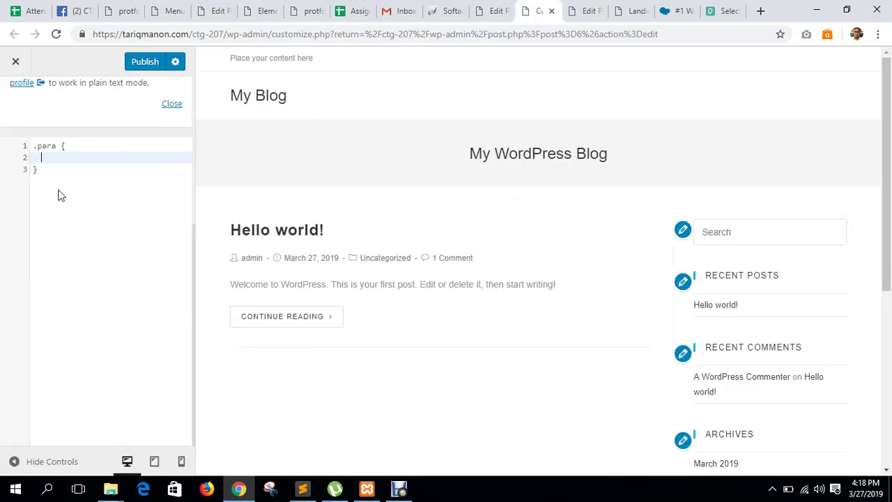
Delete the drafted .para rule, leaving Additional CSS empty, and return to the page builder.
left_click_drag(49, 169, 29, 145)
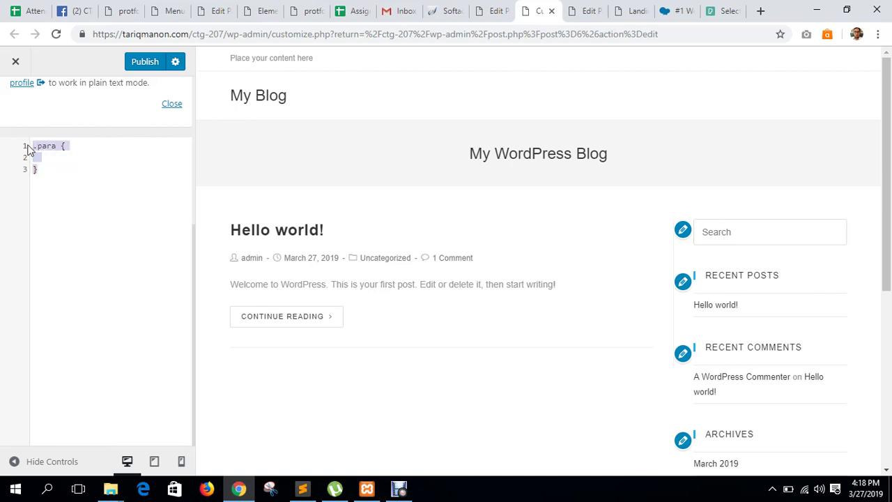
key("Delete")
scroll(90, 202, "up", 5)
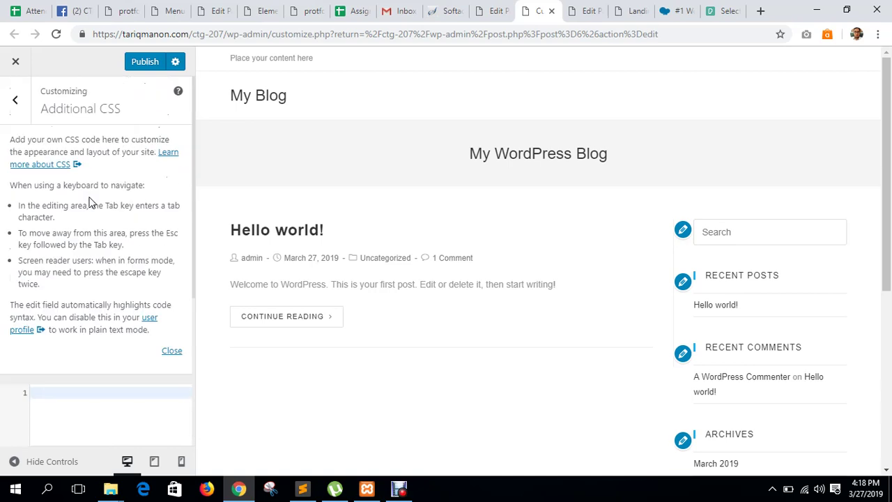
left_click(14, 100)
left_click(601, 8)
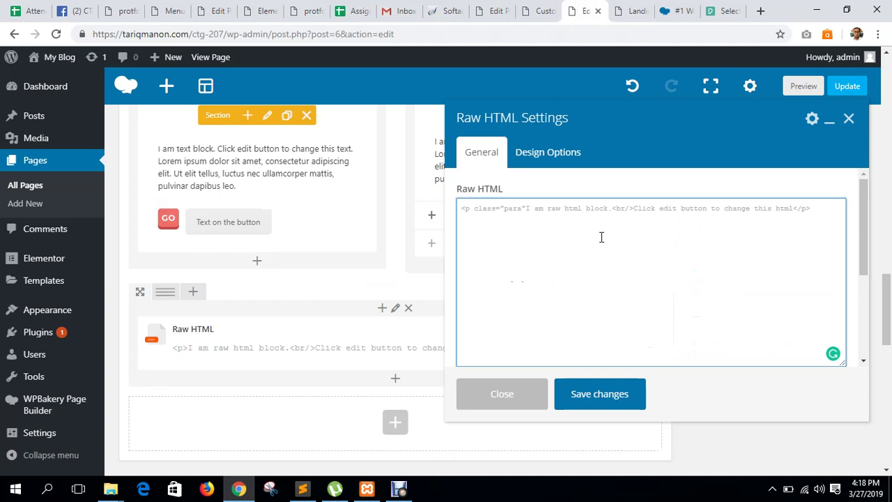
Close the Raw HTML settings, delete the Raw HTML element, and open Add Element for the emptied column.
left_click(849, 118)
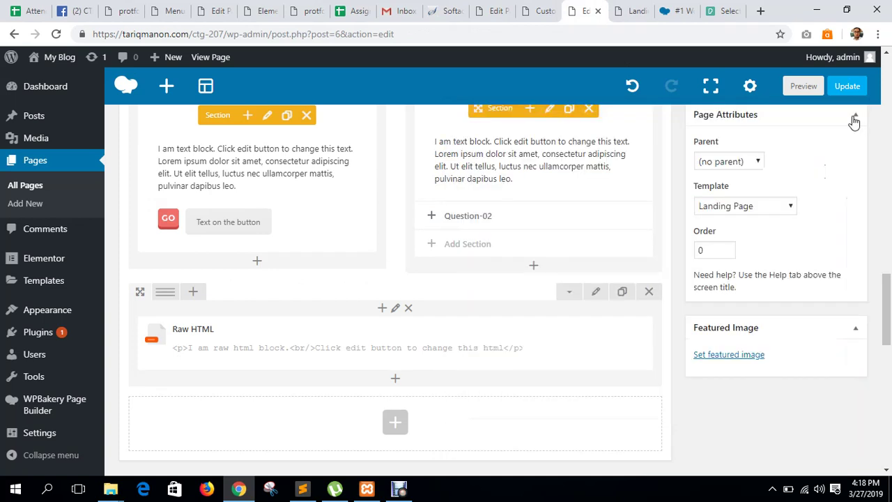
left_click(446, 343)
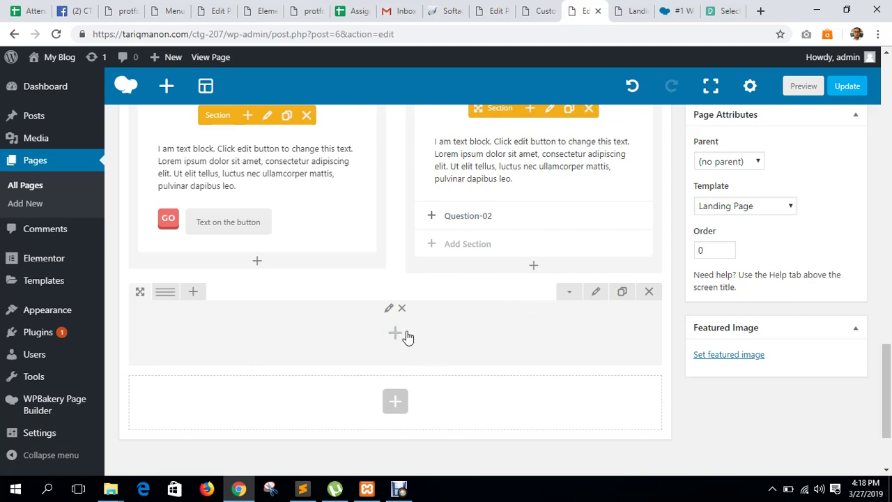
left_click(407, 334)
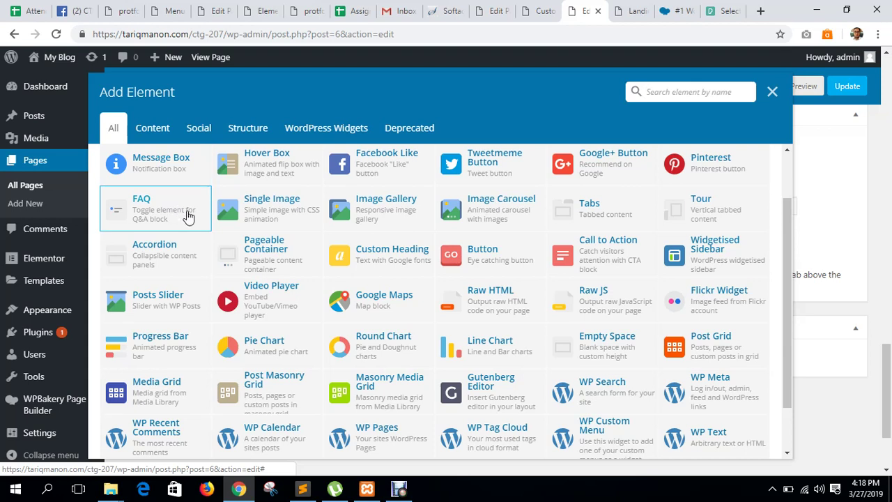
scroll(381, 302, "up", 1)
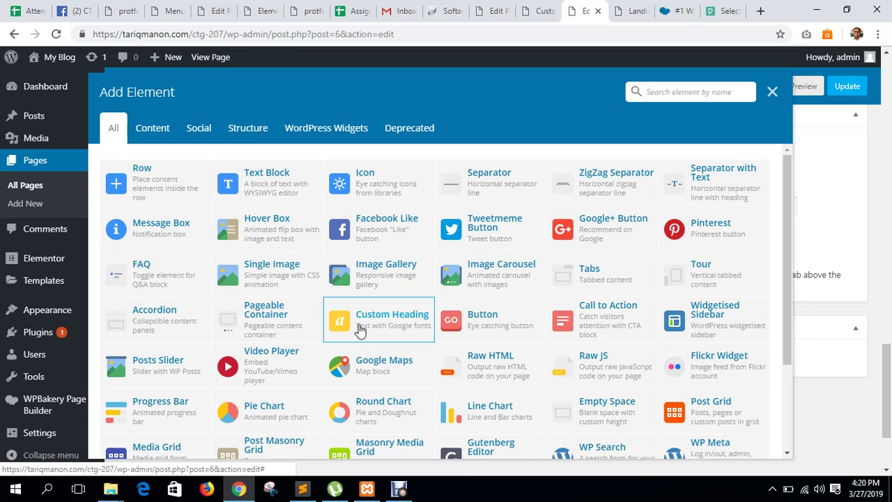
Search 'damon wordpress theme' in a new tab and open its ThemeForest page.
left_click(773, 92)
left_click(760, 12)
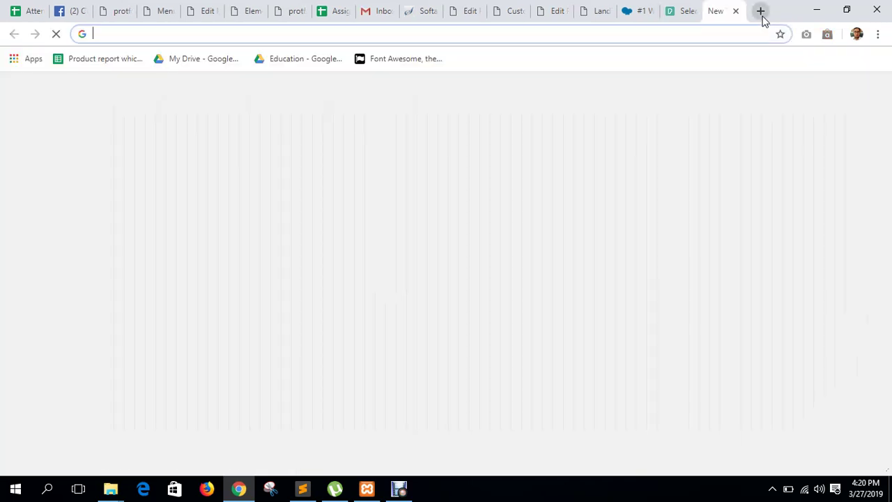
type("damon ")
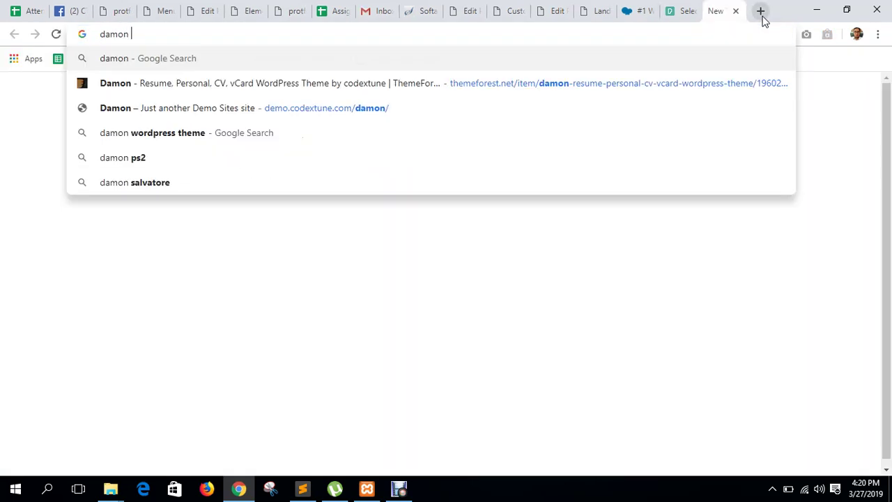
type("wordpress theme")
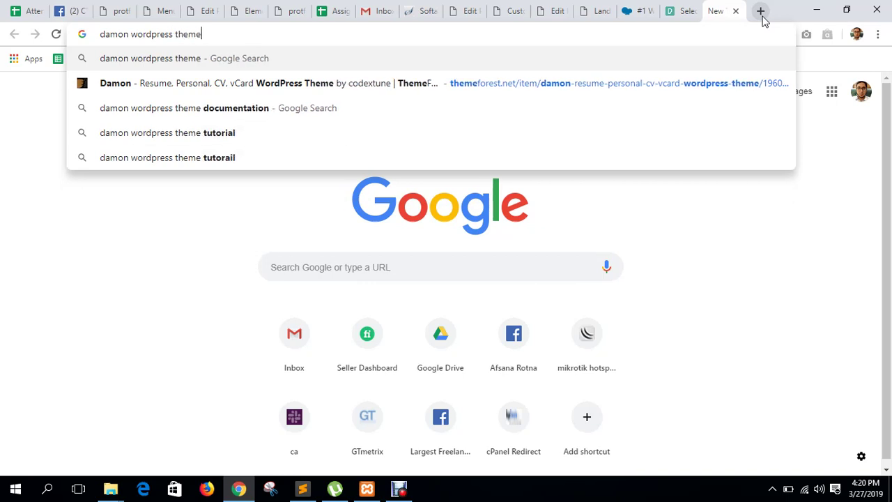
key("Return")
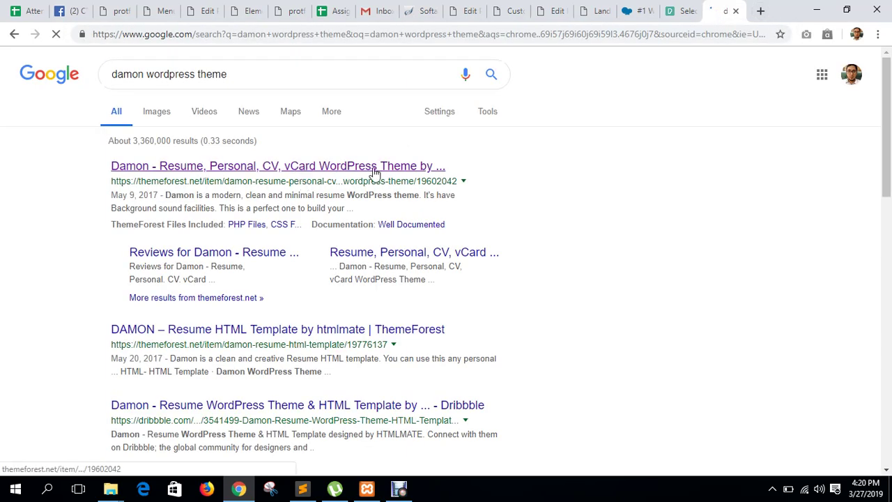
left_click(375, 169)
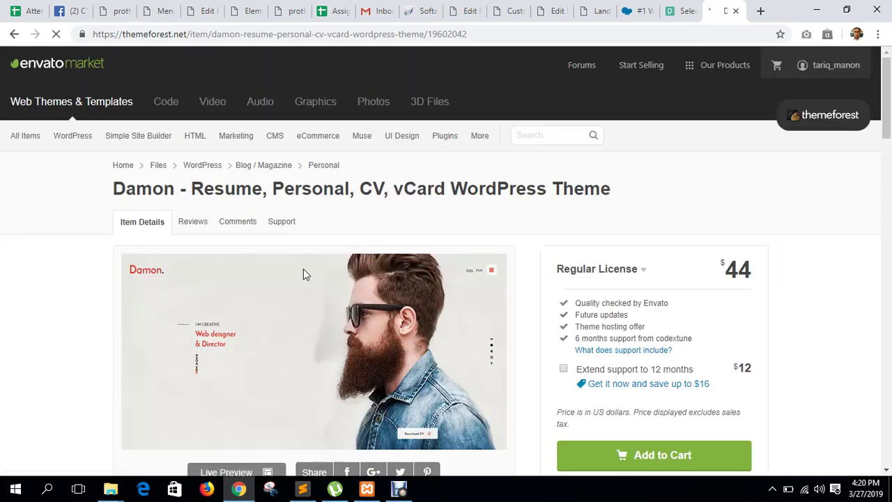
Open the Damon theme's live preview and remove the ThemeForest frame.
scroll(232, 340, "down", 3)
left_click(219, 221)
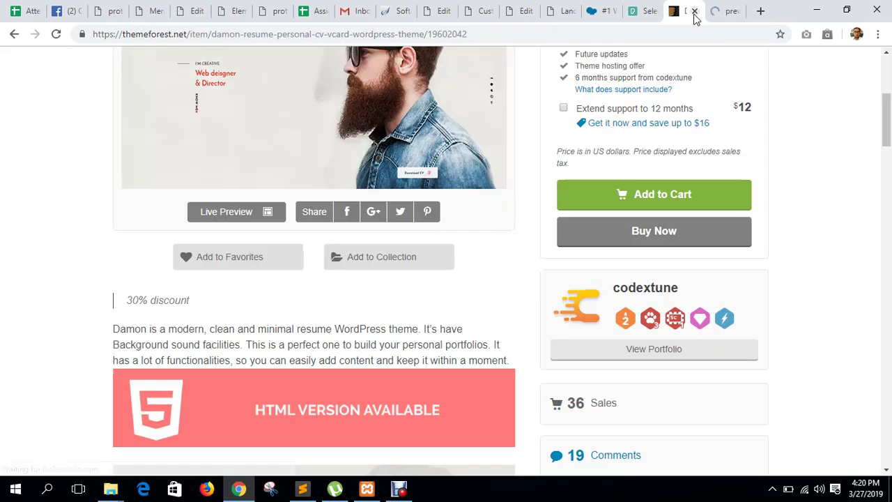
left_click(694, 11)
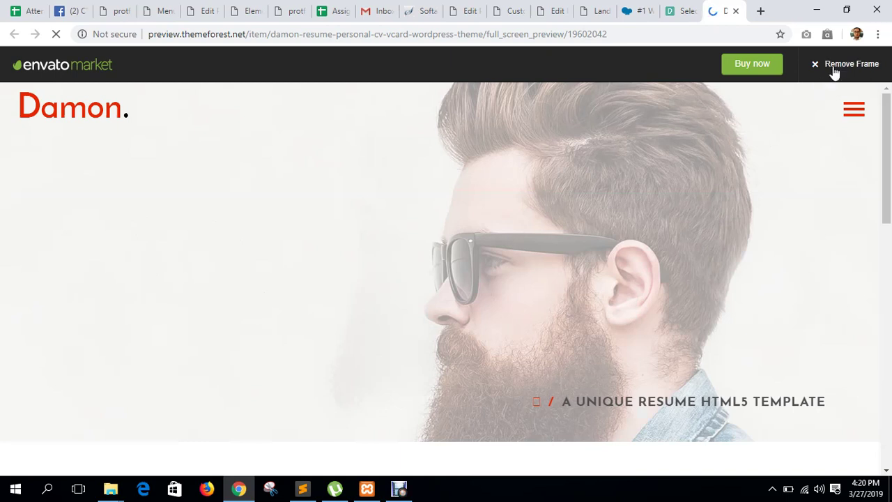
left_click(836, 66)
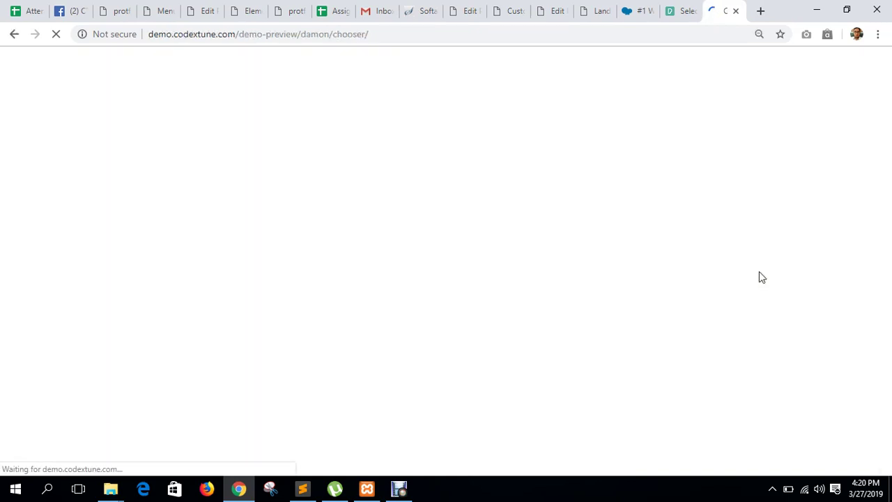
Scroll to the Home Pages variants and open the Minimal Home demo.
scroll(229, 348, "down", 3)
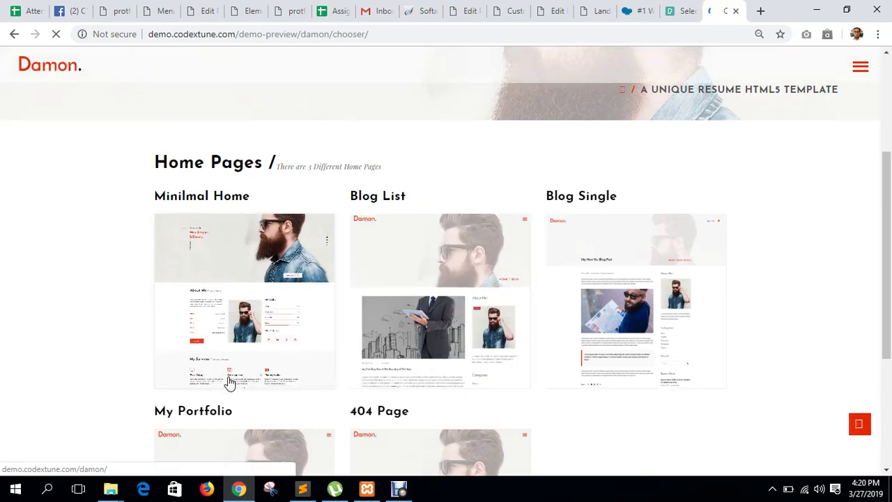
scroll(230, 370, "down", 3)
scroll(233, 345, "up", 4)
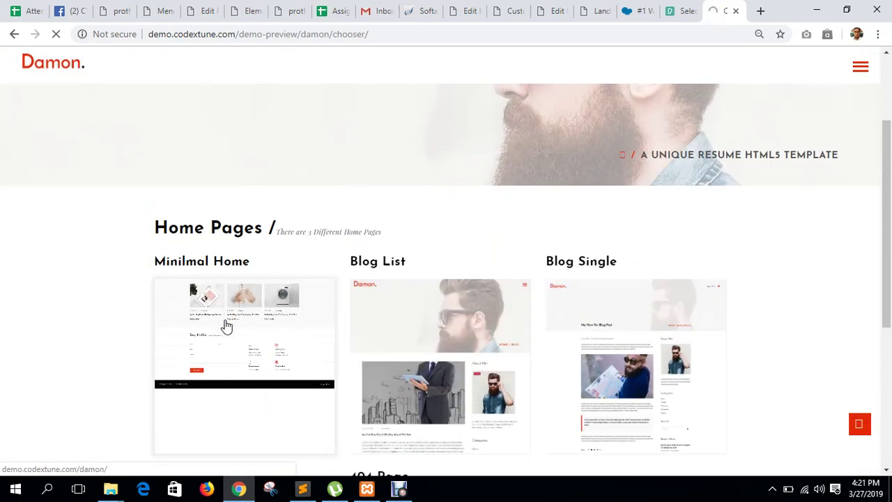
left_click(227, 326)
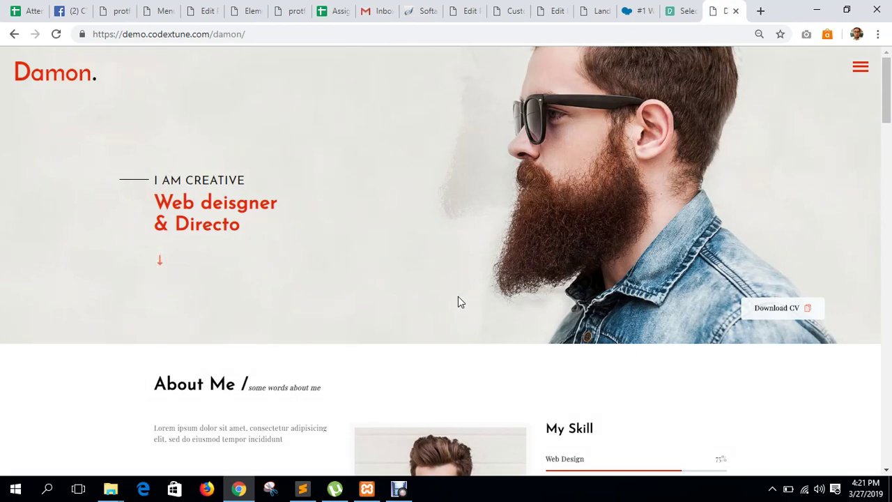
Expand the demo's navigation menu and jump to My Services, then back to About Me.
scroll(457, 302, "down", 5)
scroll(486, 350, "up", 5)
scroll(487, 292, "down", 7)
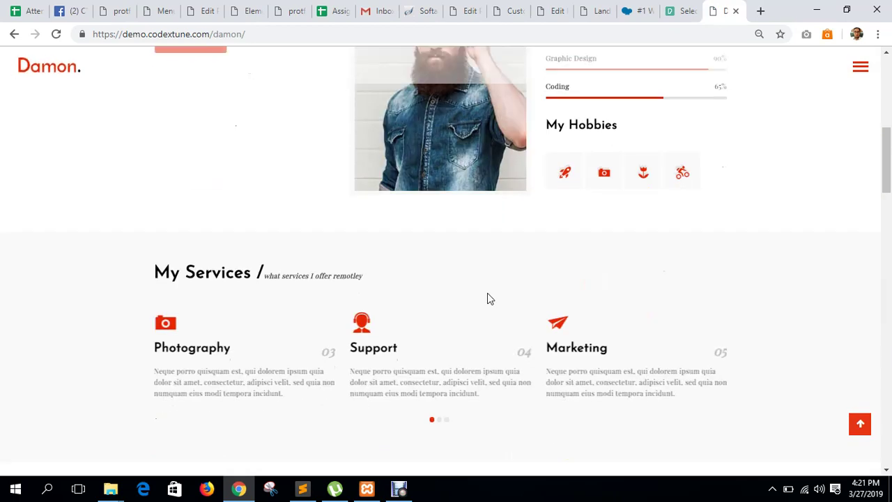
scroll(488, 300, "up", 7)
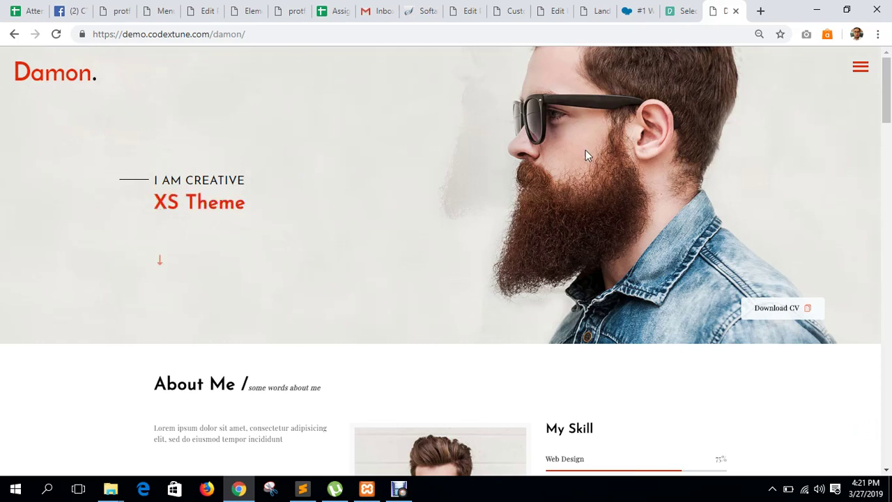
scroll(585, 150, "down", 2)
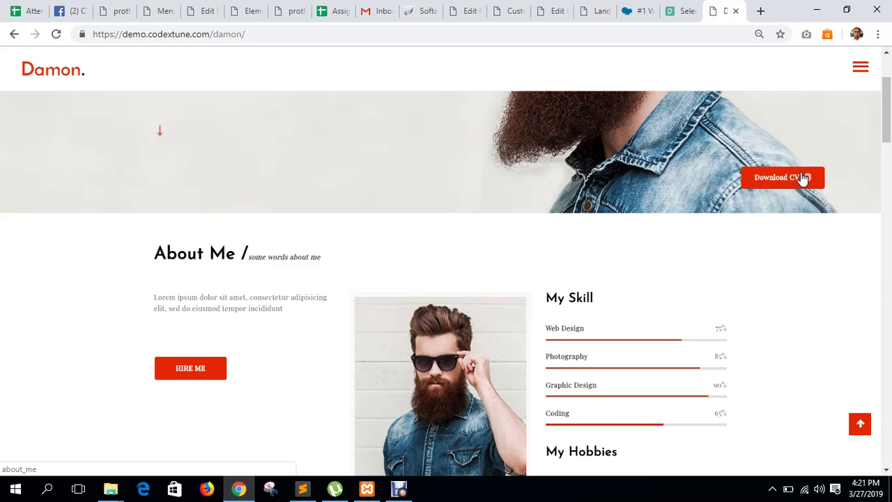
scroll(805, 178, "up", 2)
scroll(801, 179, "down", 2)
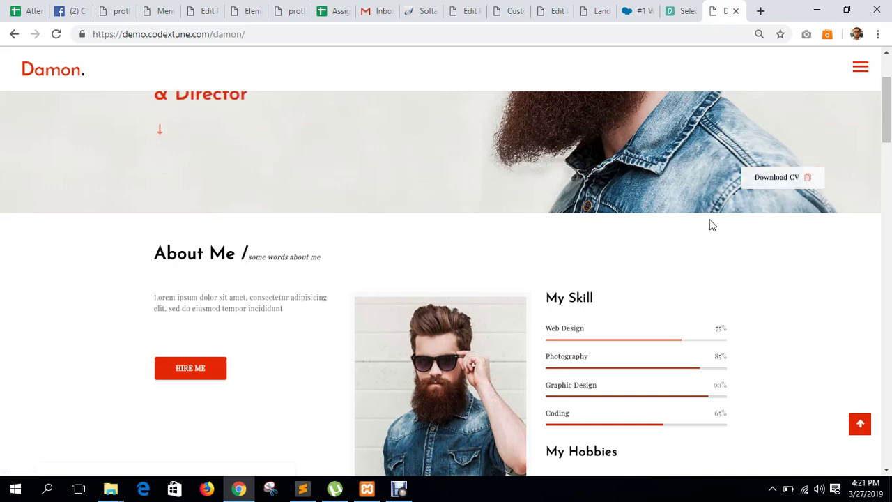
scroll(545, 277, "down", 2)
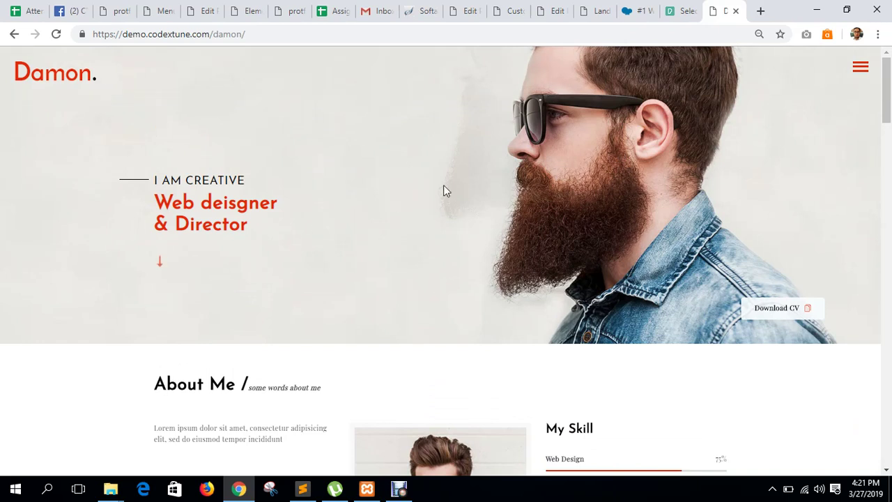
left_click(861, 68)
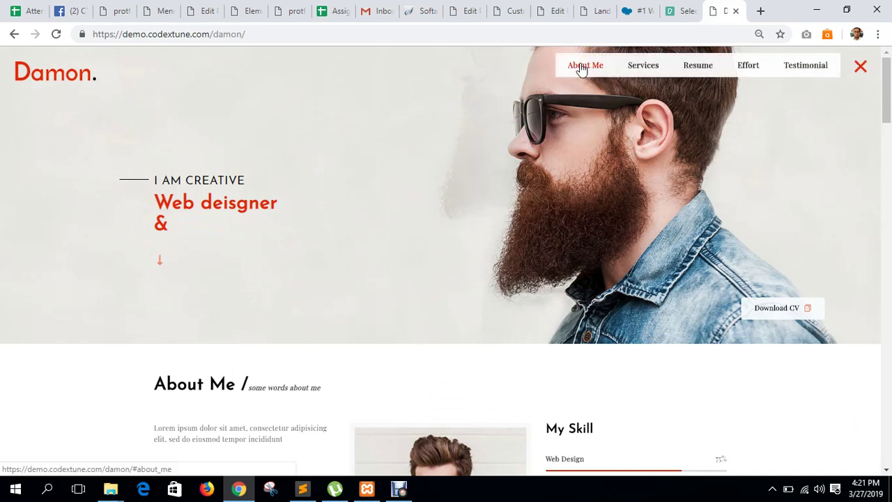
left_click(594, 68)
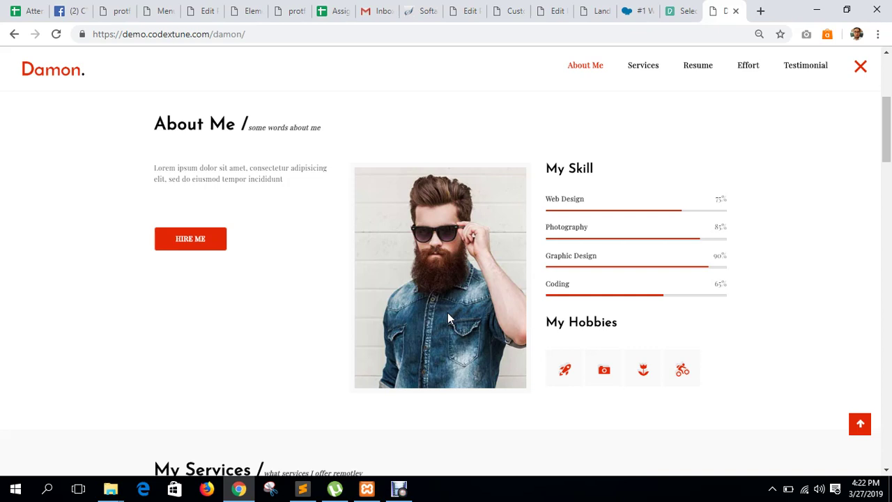
left_click(634, 69)
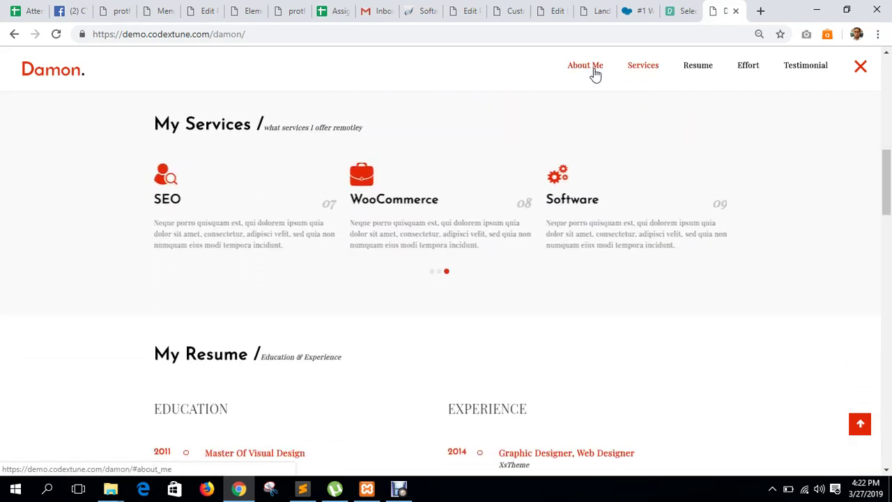
left_click(591, 74)
Select the About Me text, then slide the services carousel to show Marketing first.
left_click_drag(299, 177, 149, 159)
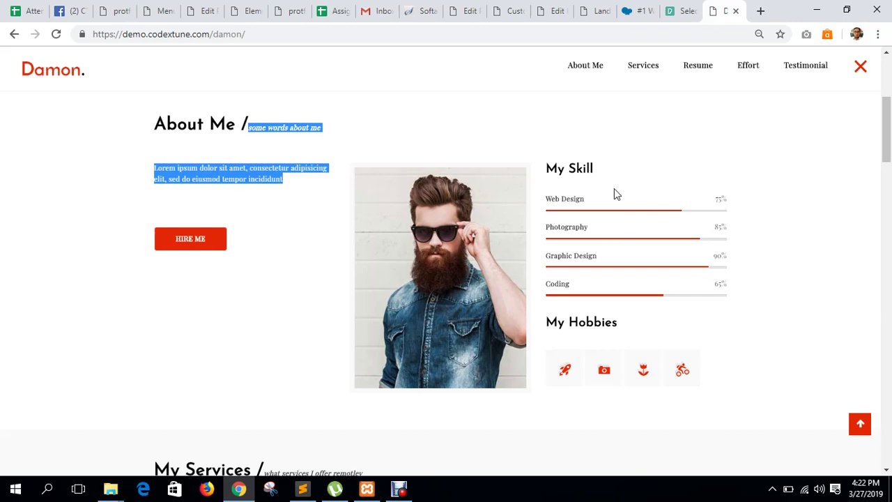
left_click(591, 219)
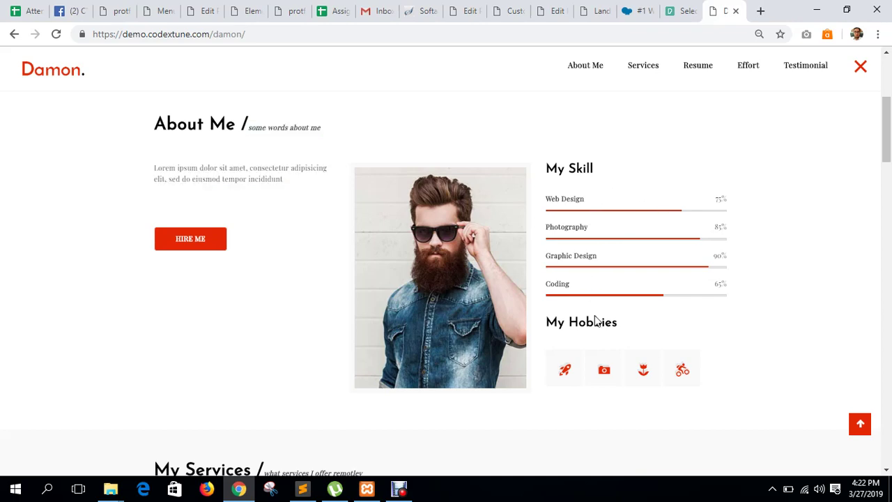
scroll(595, 320, "down", 5)
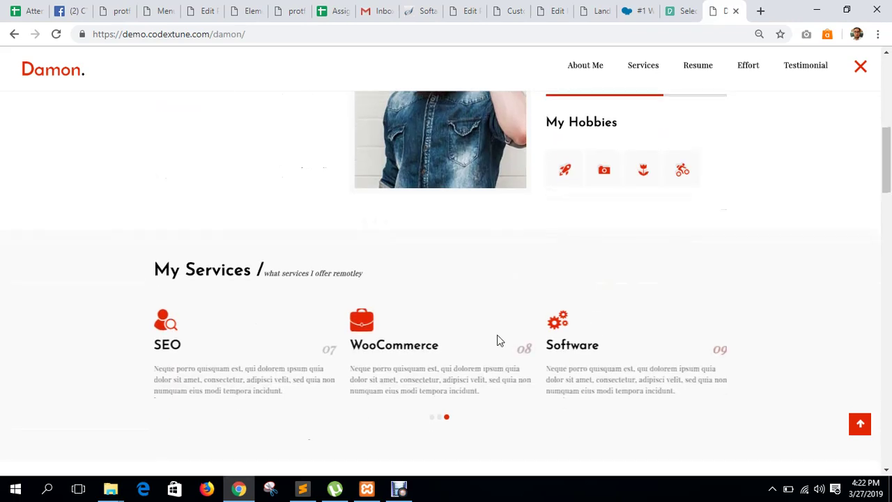
scroll(290, 269, "up", 2)
scroll(290, 270, "up", 1)
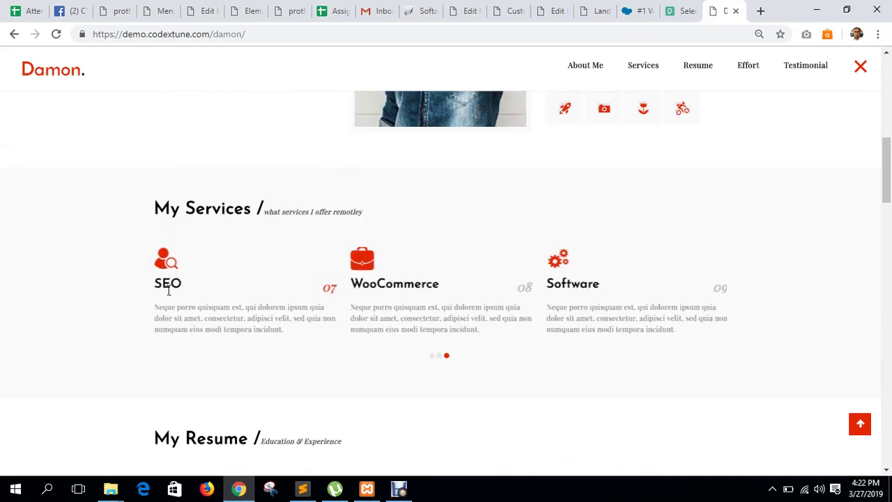
left_click_drag(158, 310, 290, 369)
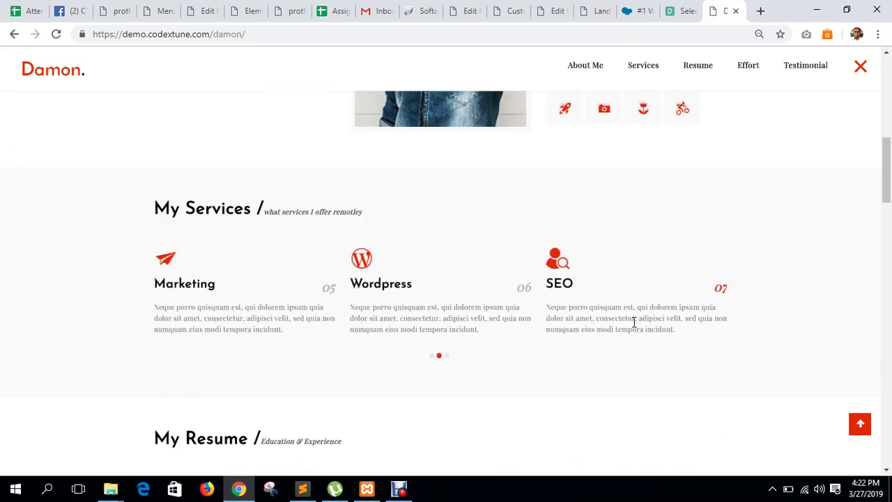
Select and deselect the My Resume section text.
scroll(640, 340, "down", 5)
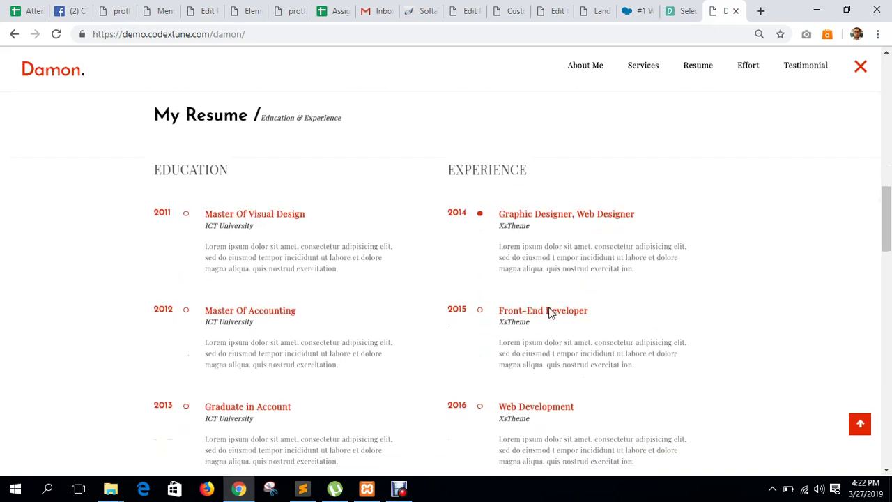
scroll(230, 181, "down", 3)
scroll(223, 237, "up", 3)
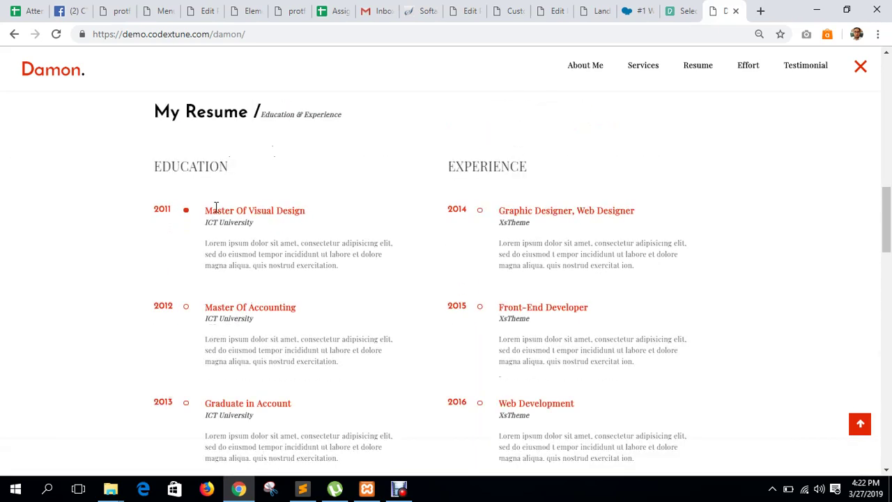
left_click_drag(176, 111, 663, 457)
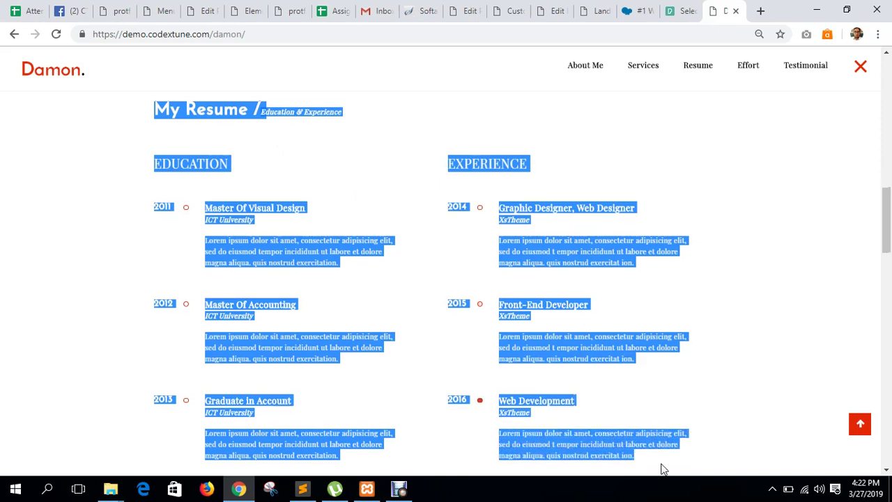
left_click(488, 255)
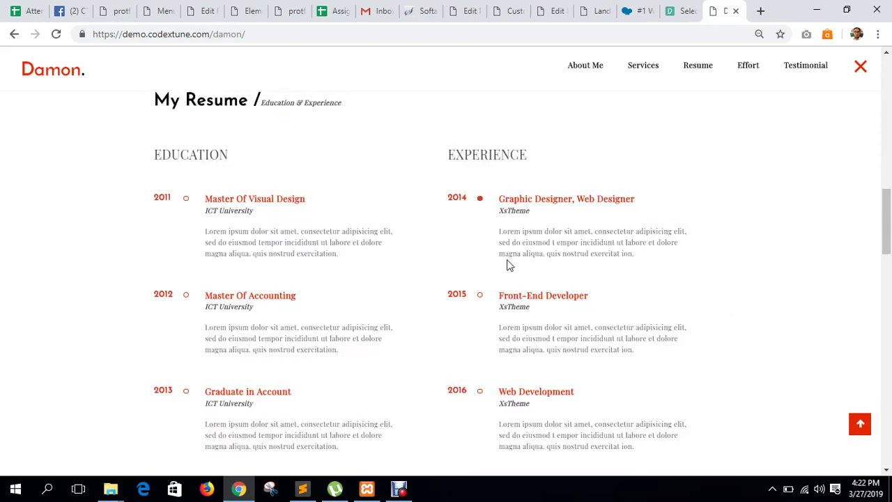
Filter the portfolio to Creative, then Design, then Photo items.
scroll(481, 271, "down", 4)
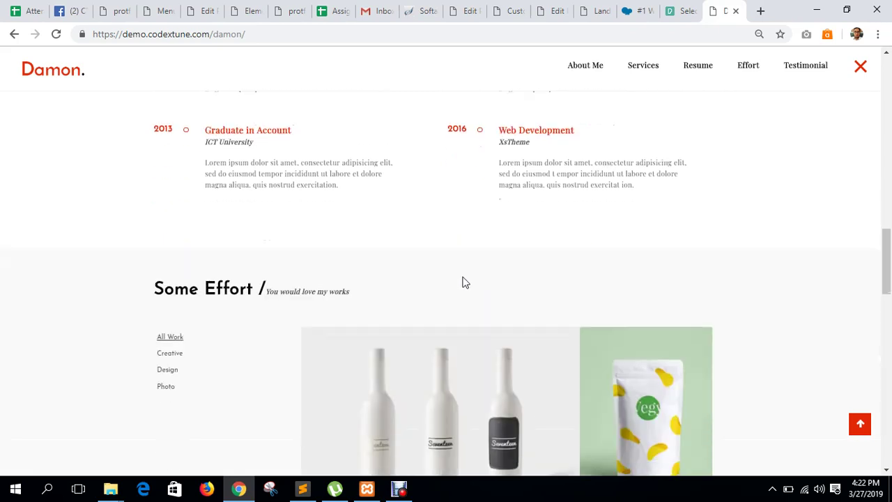
scroll(424, 254, "down", 2)
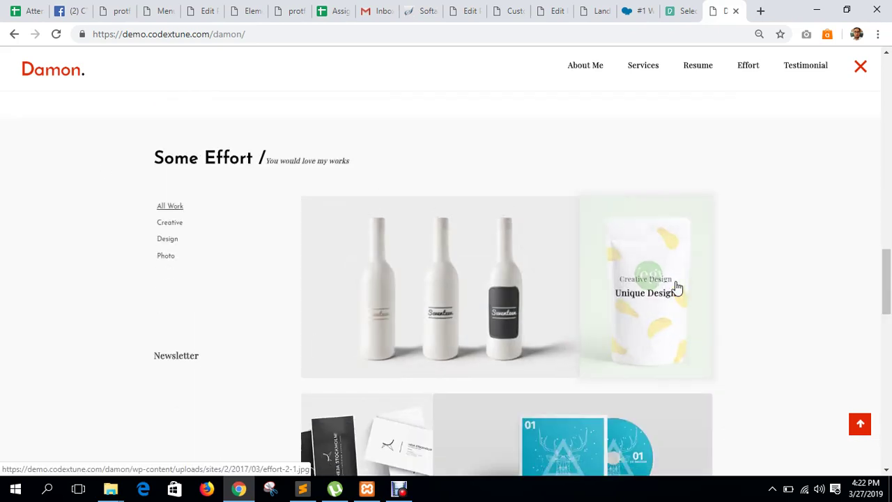
scroll(676, 286, "down", 1)
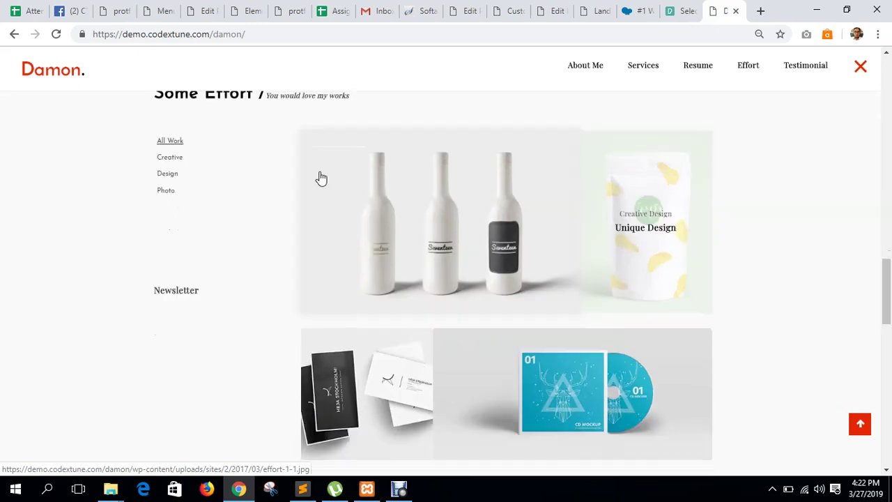
left_click(171, 159)
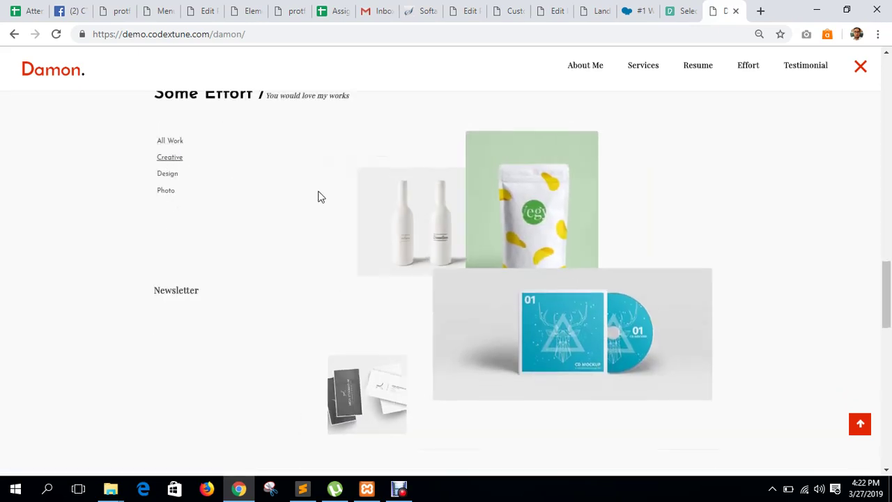
left_click(168, 174)
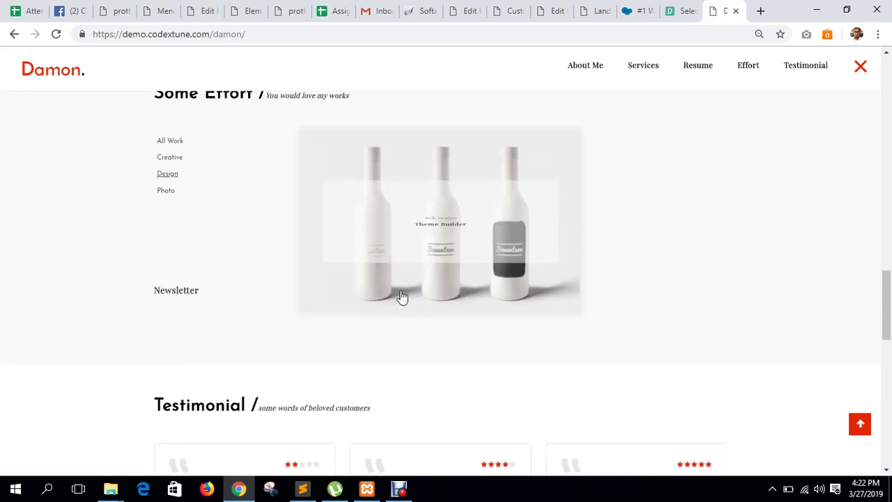
left_click(166, 191)
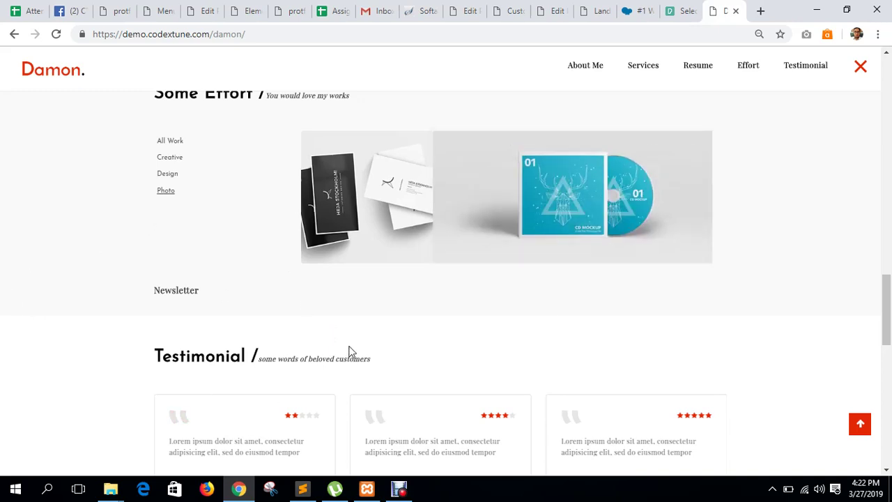
Drag the testimonial carousel back and forth through its cards.
scroll(350, 352, "down", 3)
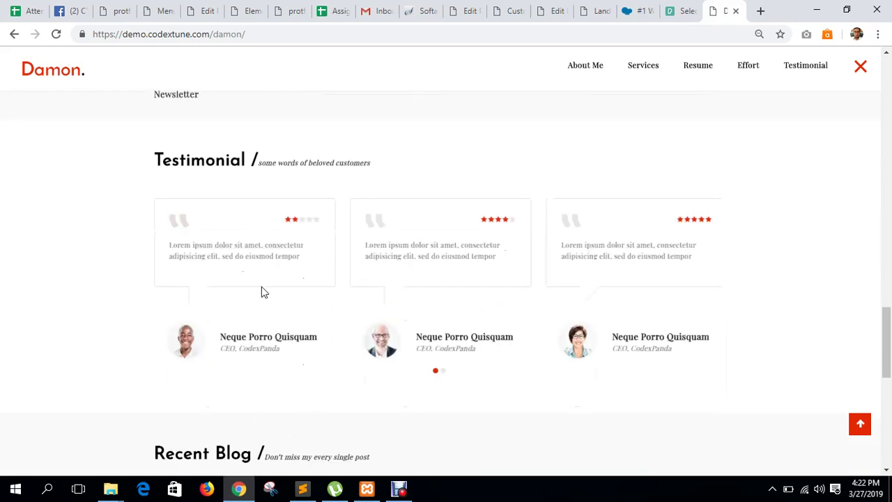
left_click_drag(169, 249, 242, 258)
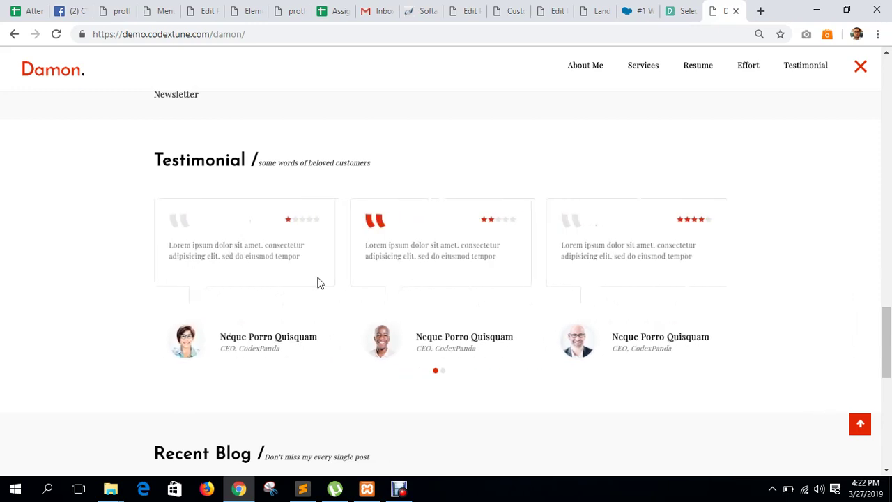
left_click_drag(309, 259, 100, 249)
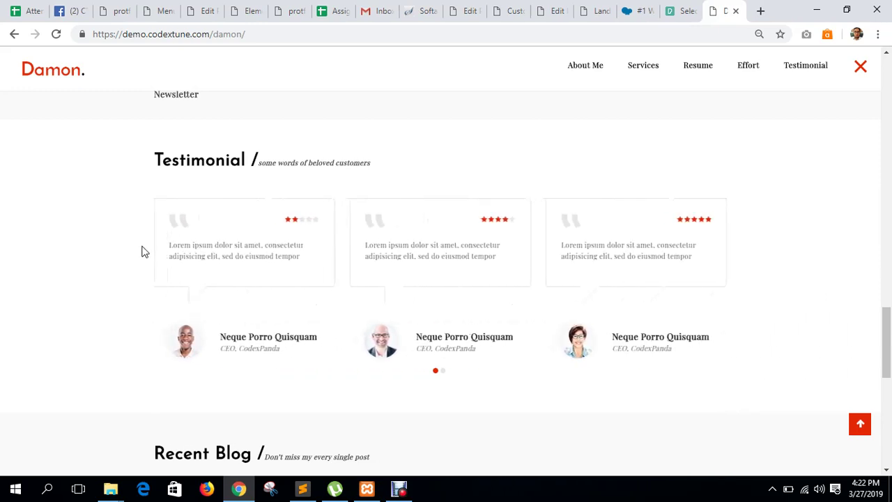
left_click_drag(173, 244, 829, 263)
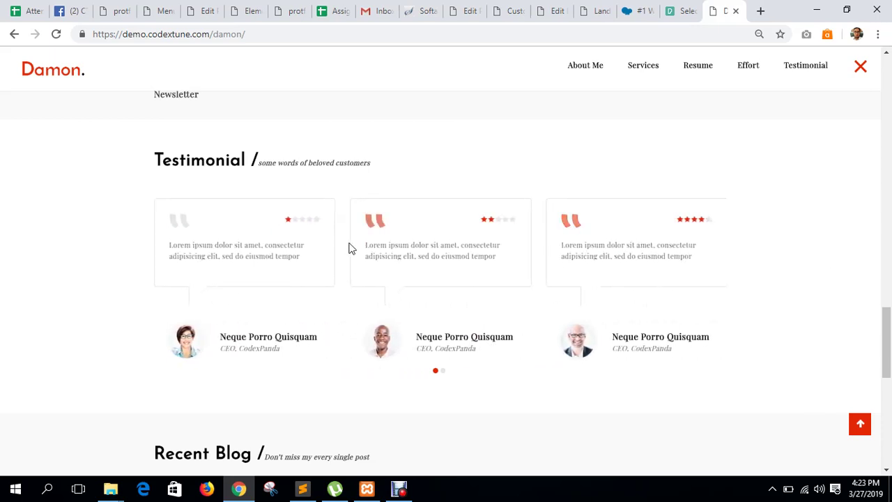
left_click_drag(177, 258, 821, 307)
Scroll down to the contact form and try its Name and e-mail fields.
scroll(862, 297, "down", 4)
scroll(334, 272, "down", 1)
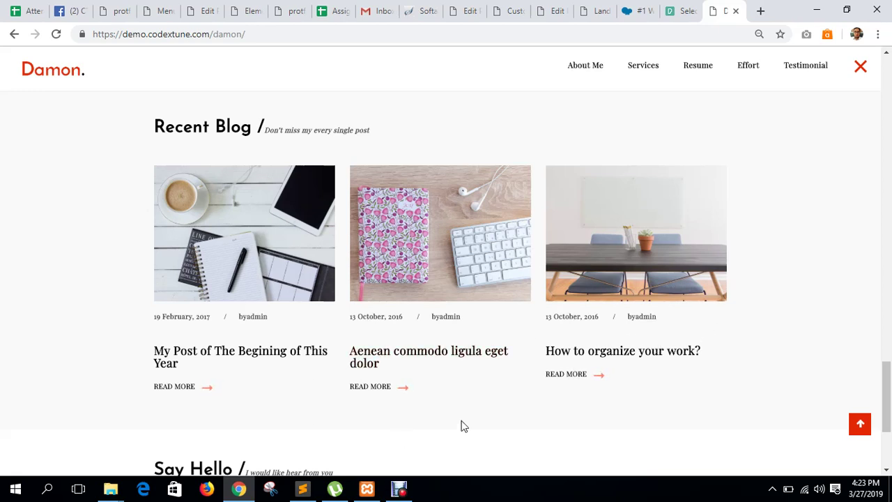
scroll(418, 411, "down", 3)
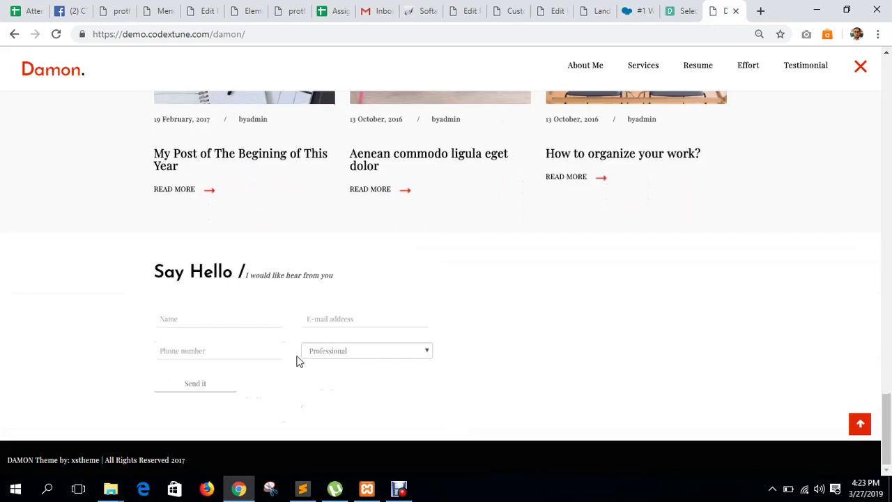
left_click(169, 318)
left_click(322, 319)
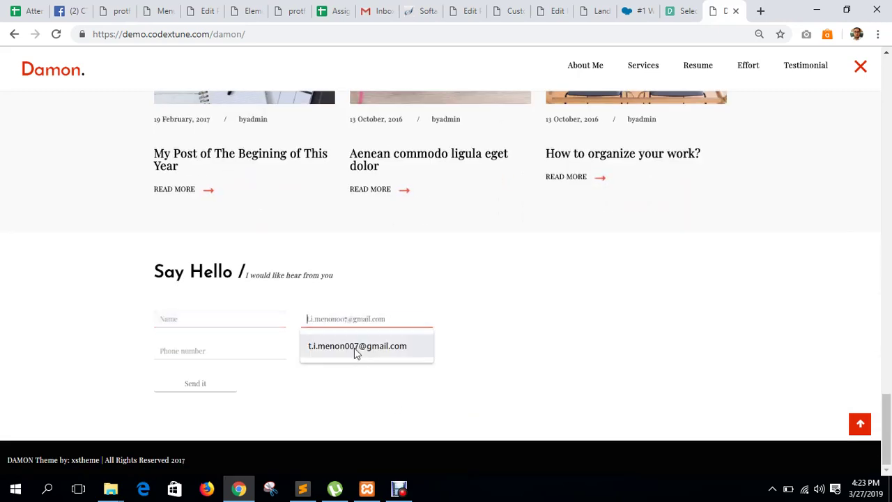
left_click(143, 425)
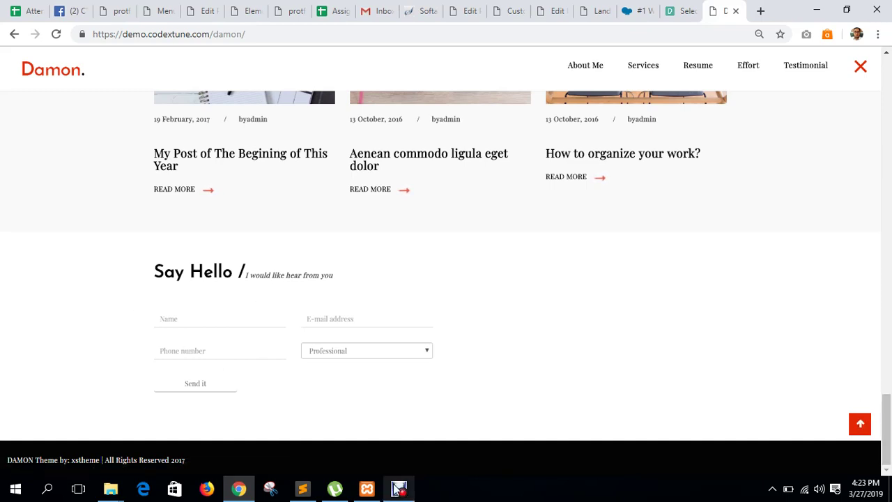
mouse_move(397, 490)
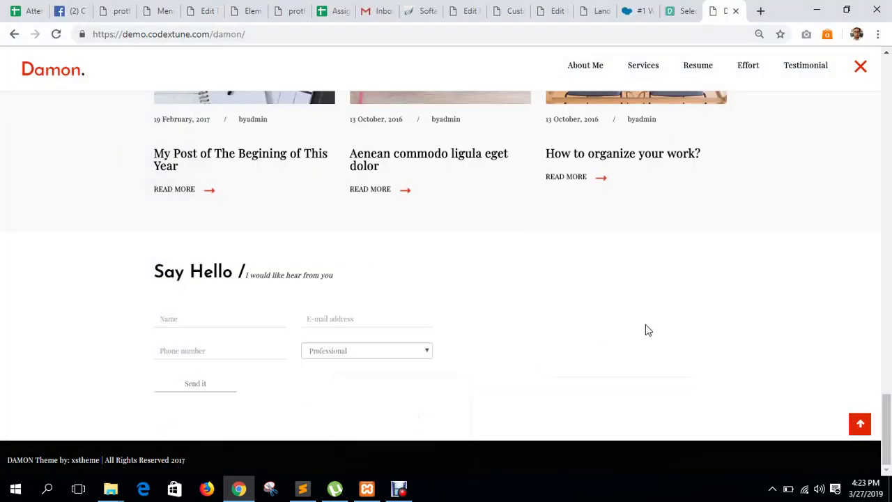
Return to the top of the Damon demo page.
left_click(862, 422)
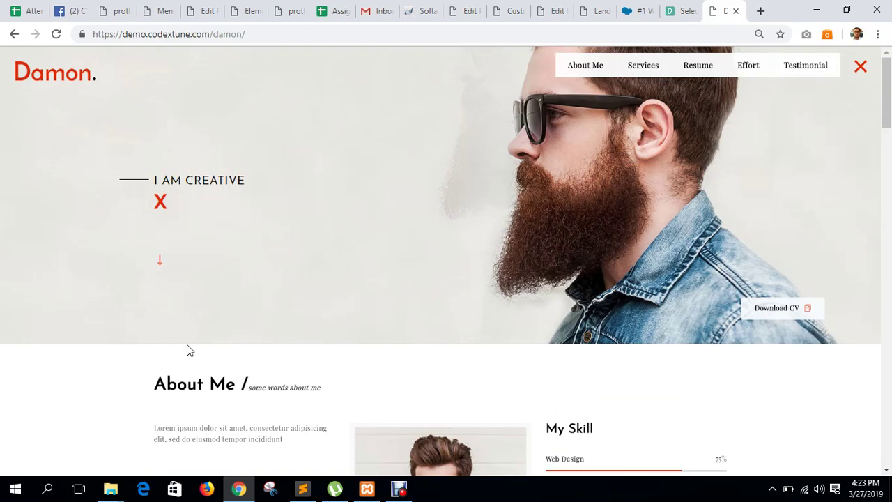
scroll(304, 317, "down", 20)
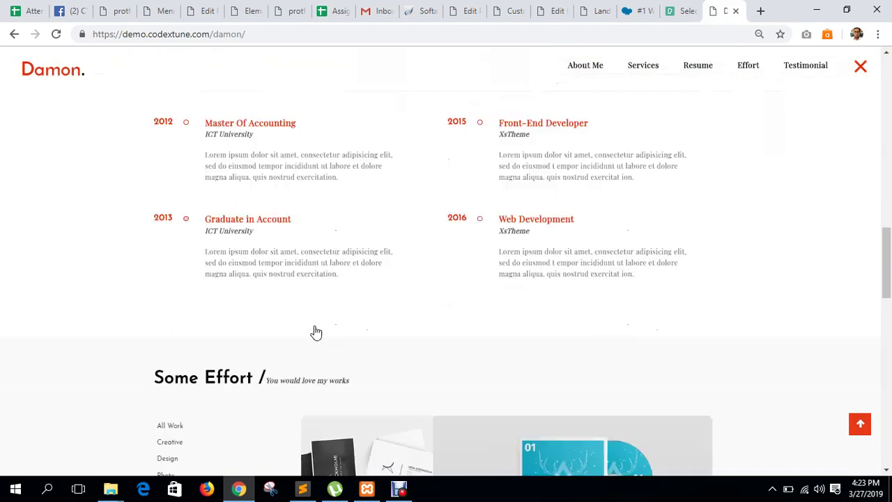
scroll(457, 294, "up", 8)
scroll(643, 320, "up", 20)
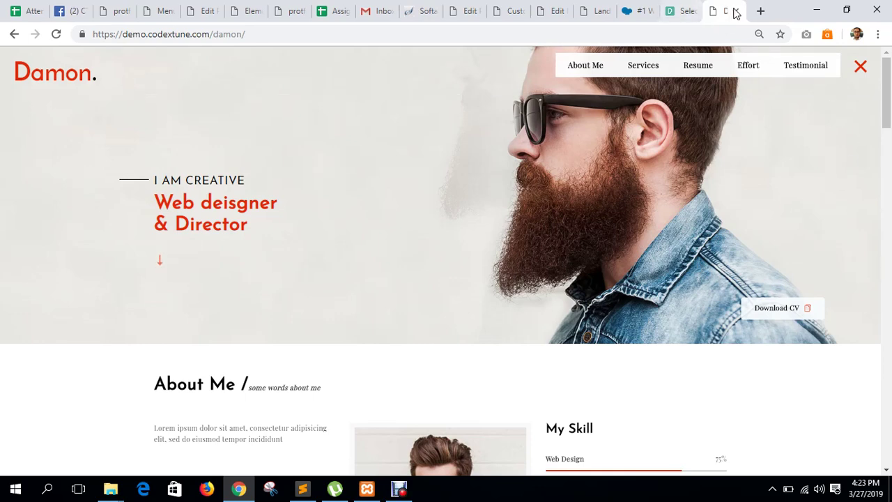
Open the Damon theme's ThemeForest listing in a new tab, then go back to the demo.
left_click(762, 12)
type("damon wordp")
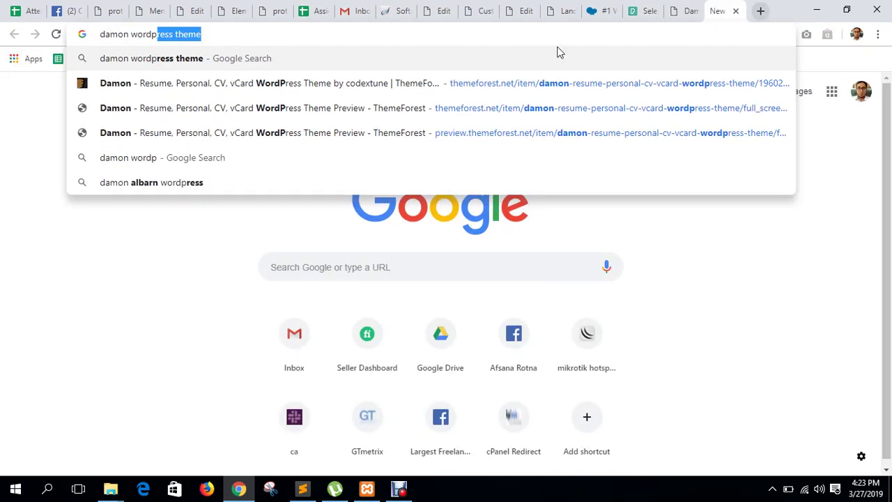
left_click(233, 85)
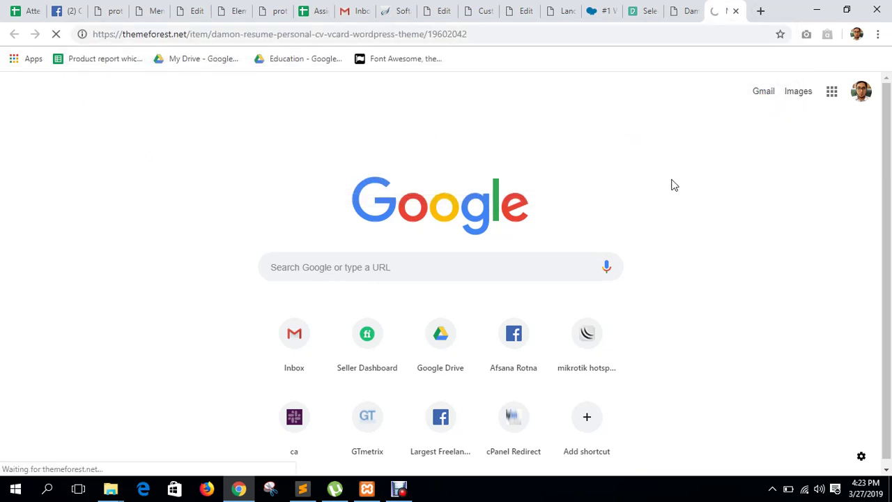
left_click(690, 14)
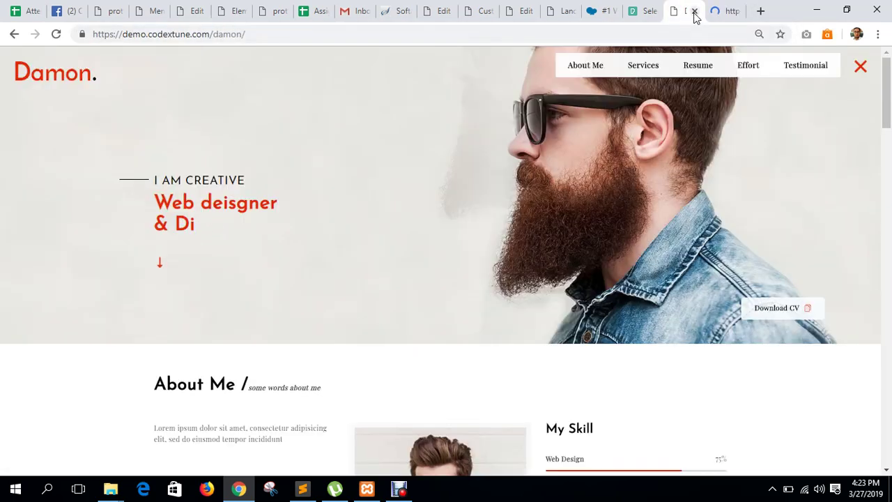
Jump to the Testimonial section and scroll through the demo's sections.
left_click(802, 66)
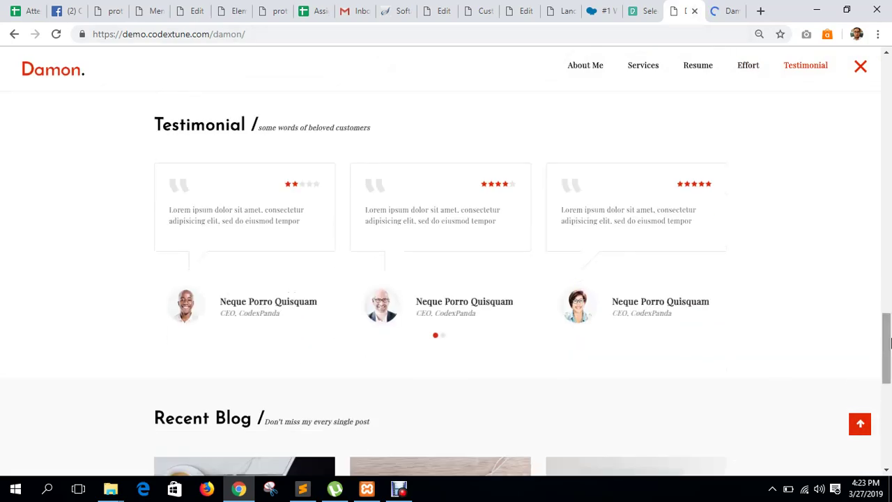
left_click_drag(889, 343, 886, 90)
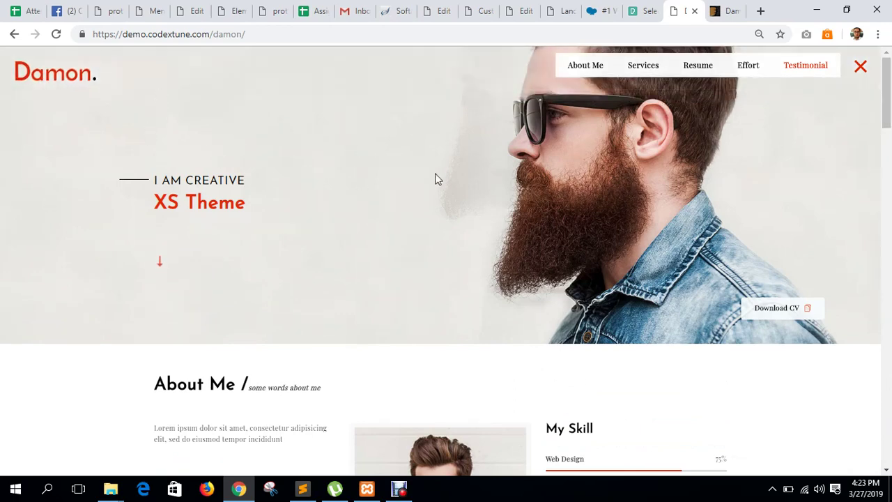
scroll(448, 190, "down", 2)
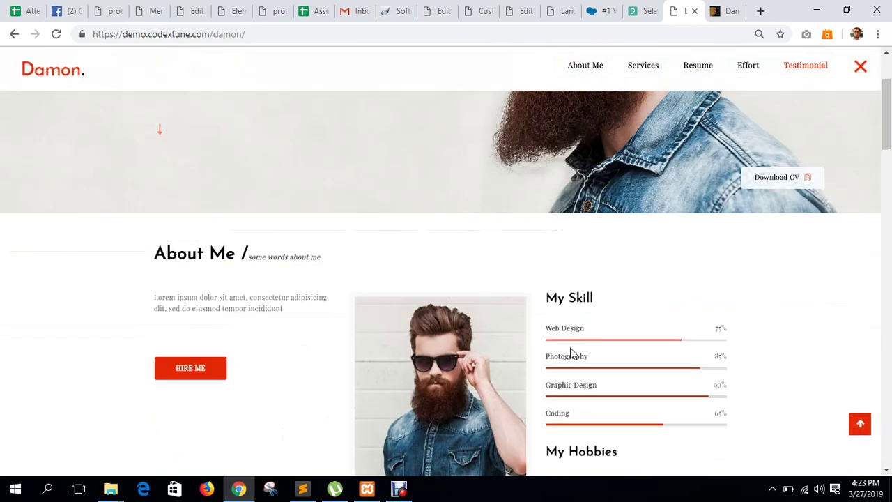
scroll(570, 352, "down", 4)
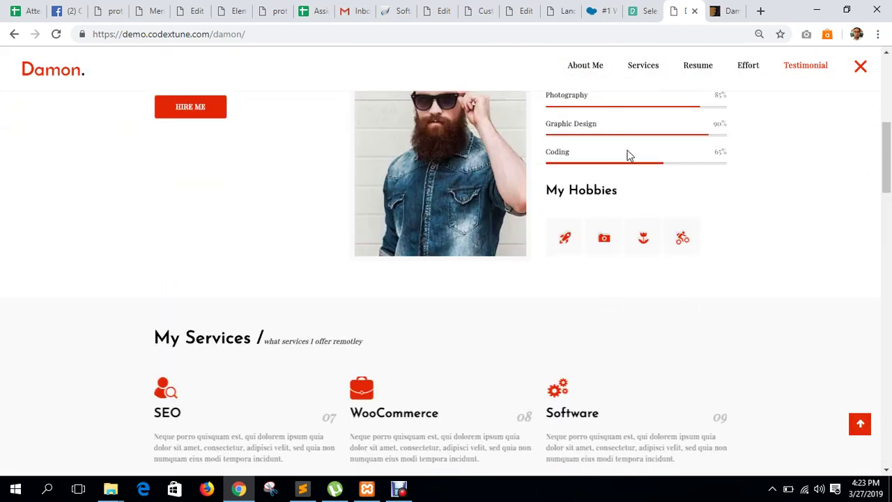
scroll(629, 163, "down", 2)
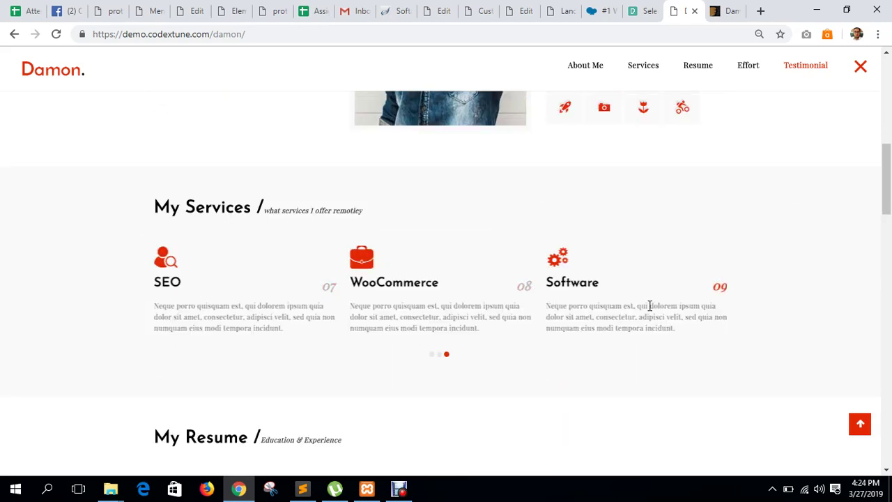
scroll(650, 307, "down", 20)
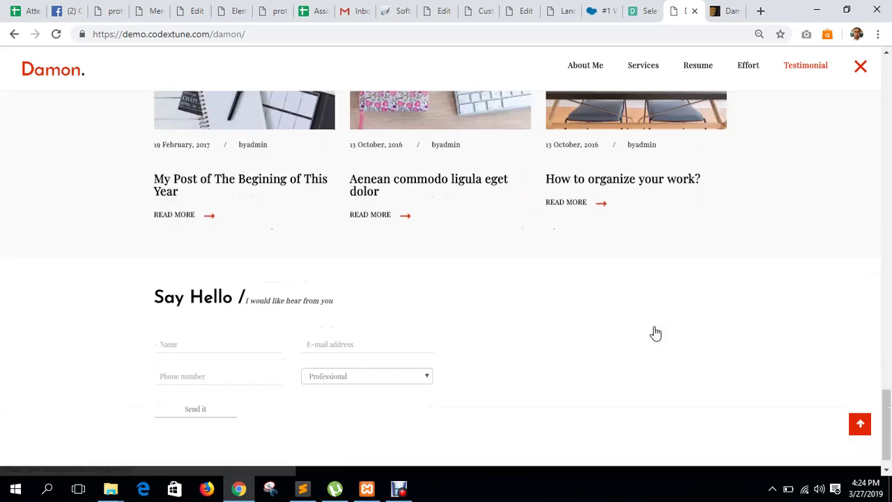
scroll(655, 333, "up", 20)
scroll(655, 333, "down", 7)
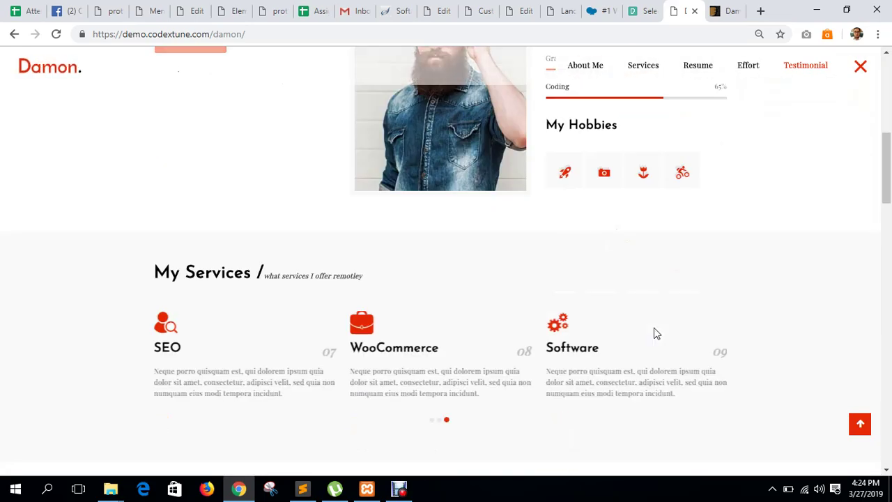
scroll(655, 334, "down", 10)
scroll(655, 333, "down", 3)
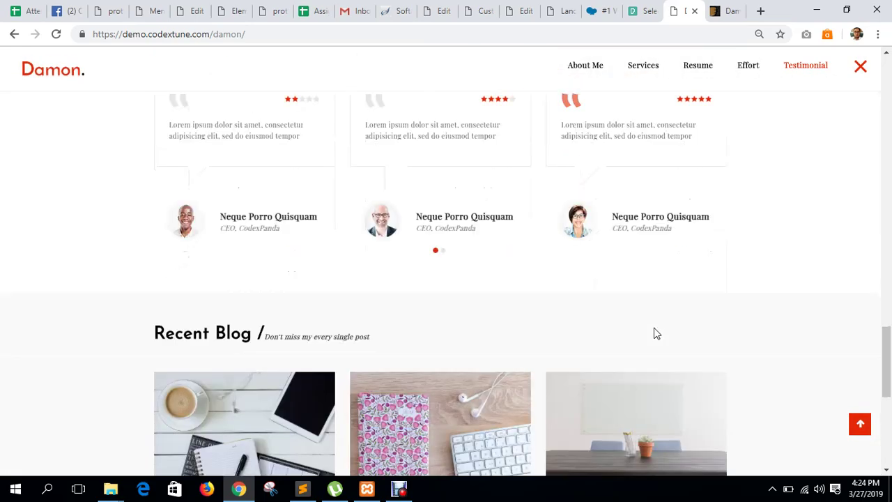
scroll(655, 333, "up", 10)
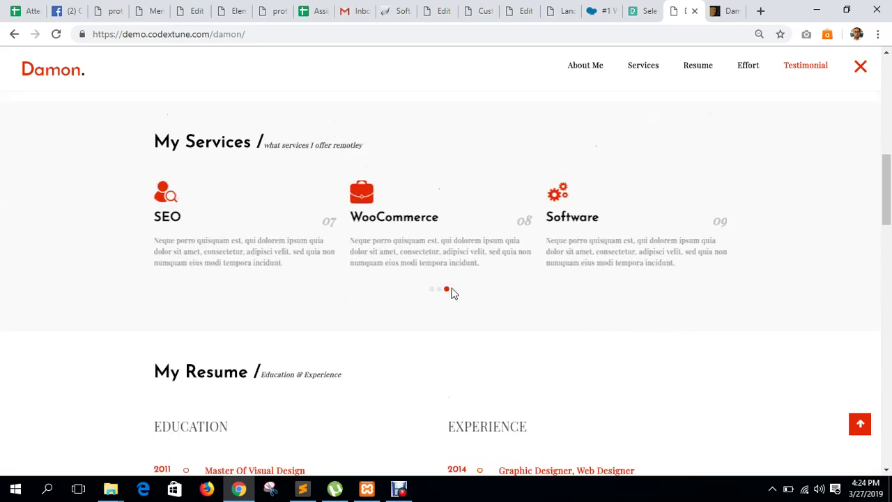
Page the services carousel to services 01–03 and 04–06, then go to the ThemeForest listing.
left_click(433, 290)
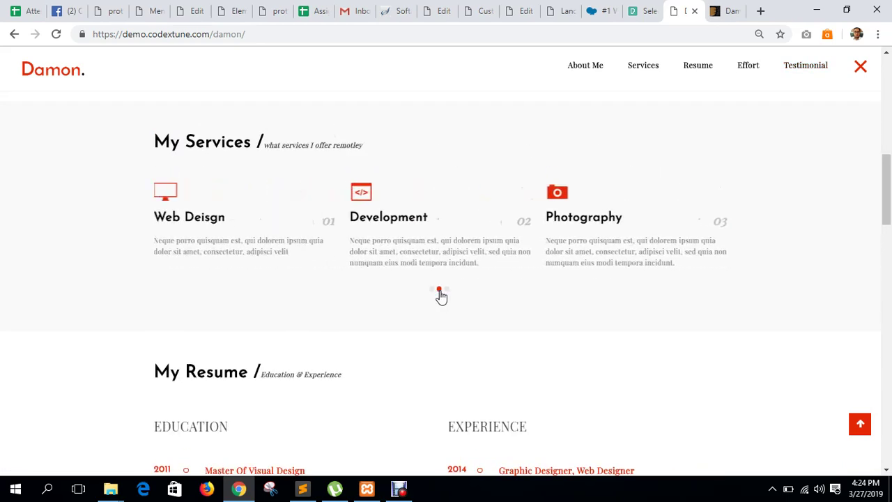
left_click(439, 290)
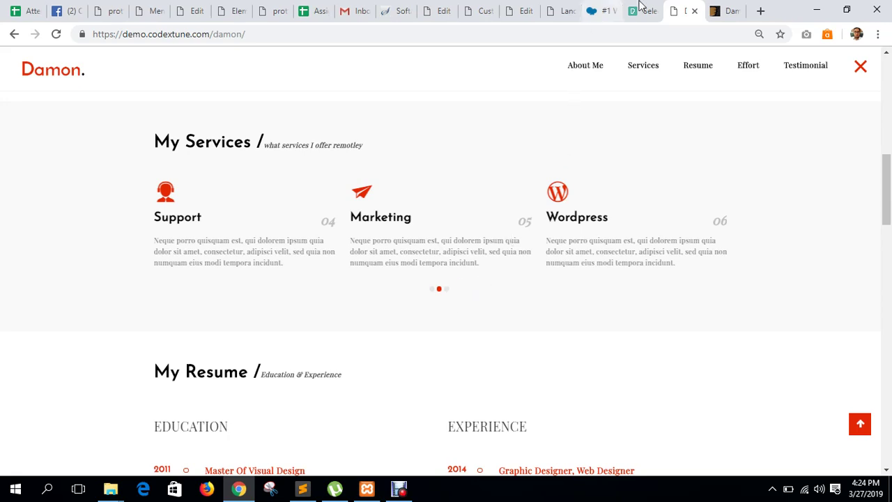
left_click(724, 11)
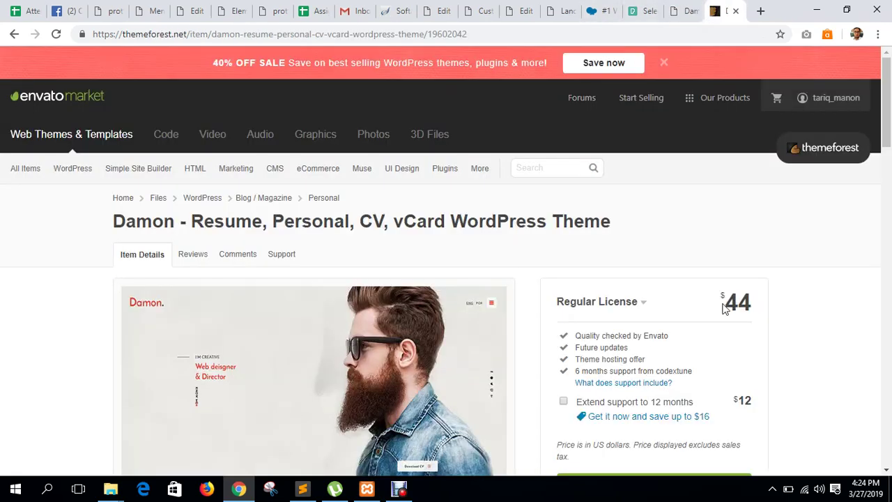
Highlight the $44 Regular License price and scroll through the item description.
left_click_drag(723, 307, 758, 305)
left_click(848, 317)
scroll(802, 342, "down", 2)
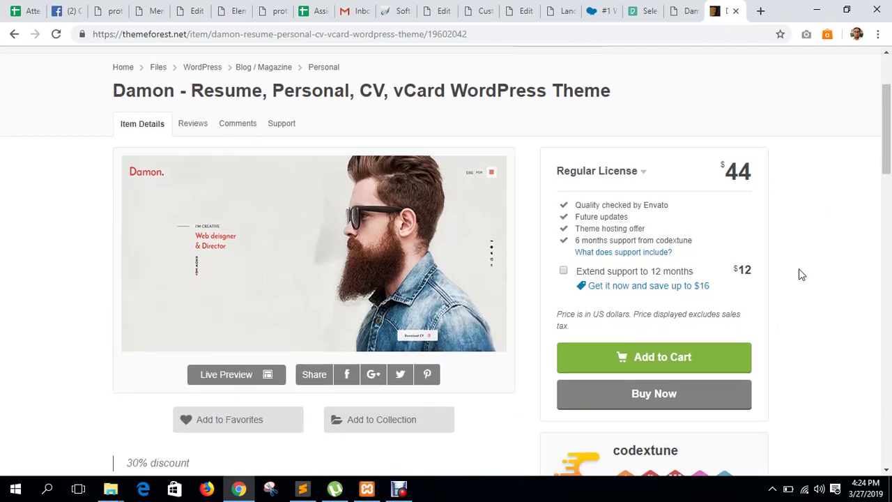
scroll(446, 354, "up", 2)
scroll(661, 227, "down", 6)
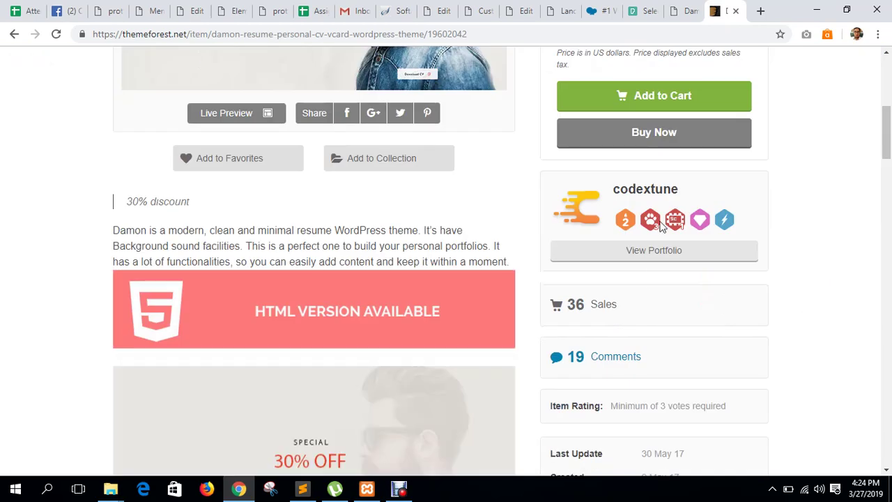
scroll(661, 227, "up", 5)
Glance at the demo, review the ThemeForest listing again, then return to the Damon demo.
left_click(680, 10)
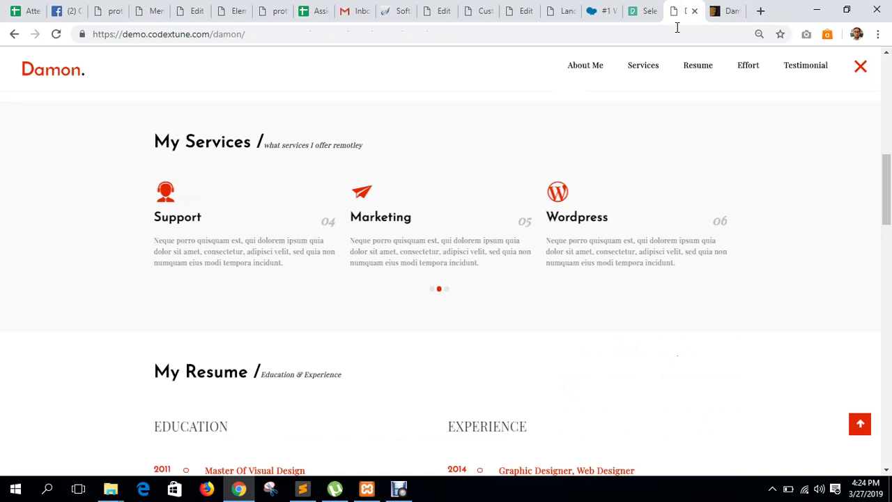
left_click(718, 10)
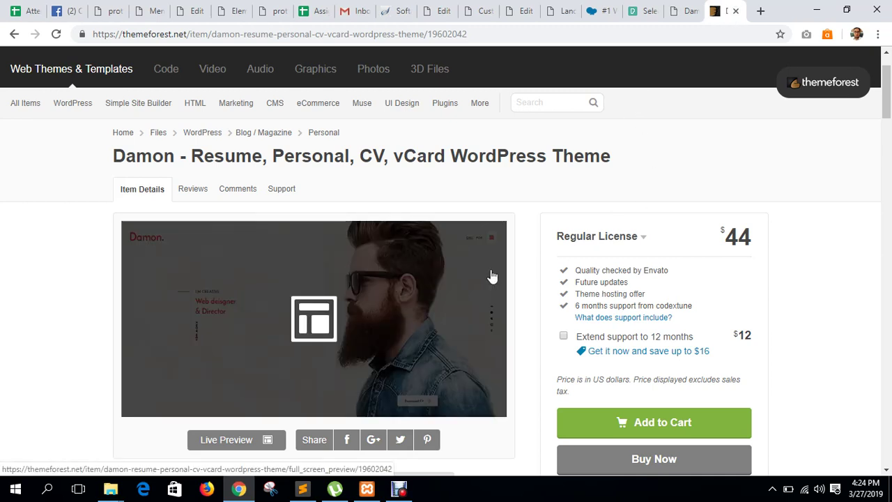
scroll(494, 284, "down", 5)
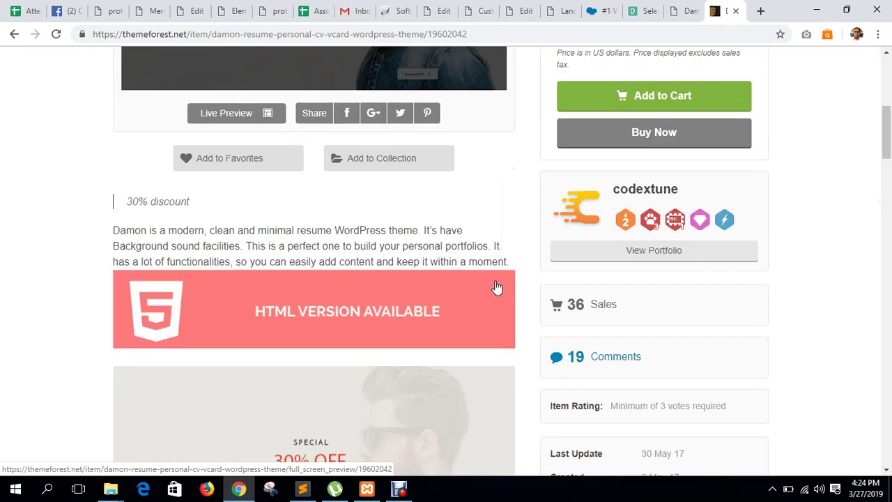
scroll(657, 185, "up", 3)
scroll(657, 184, "up", 3)
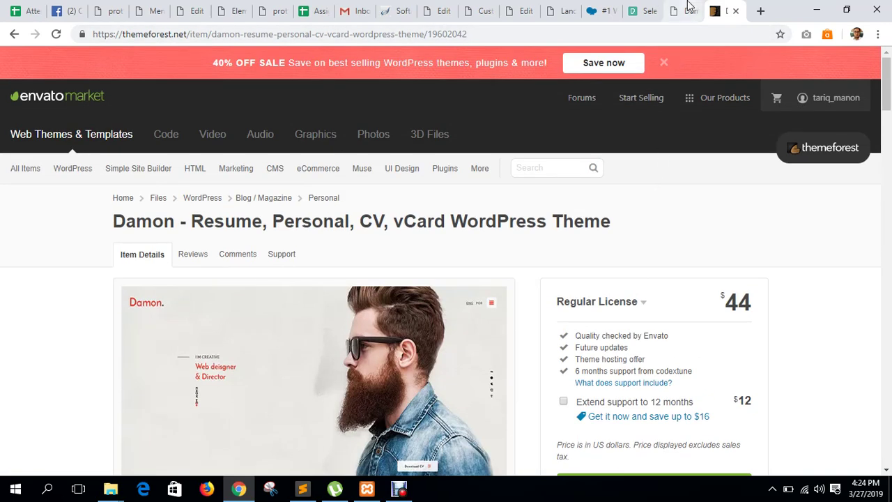
left_click(683, 11)
scroll(96, 306, "up", 10)
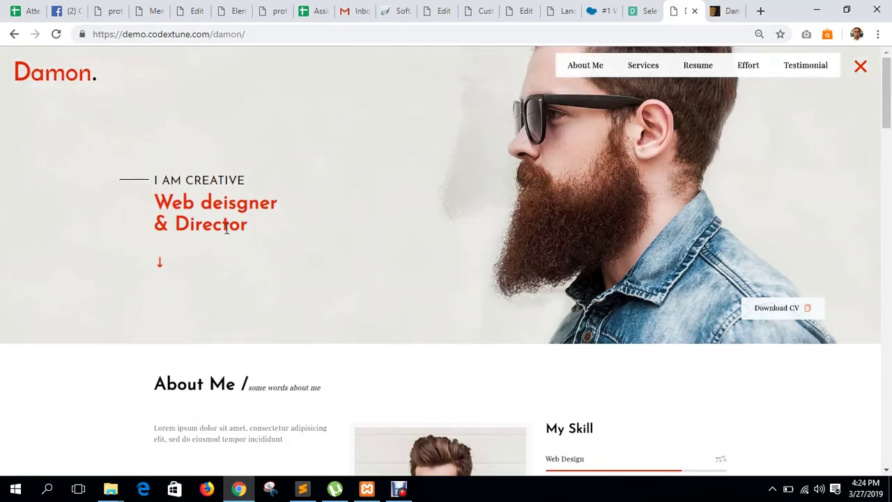
left_click_drag(251, 225, 154, 196)
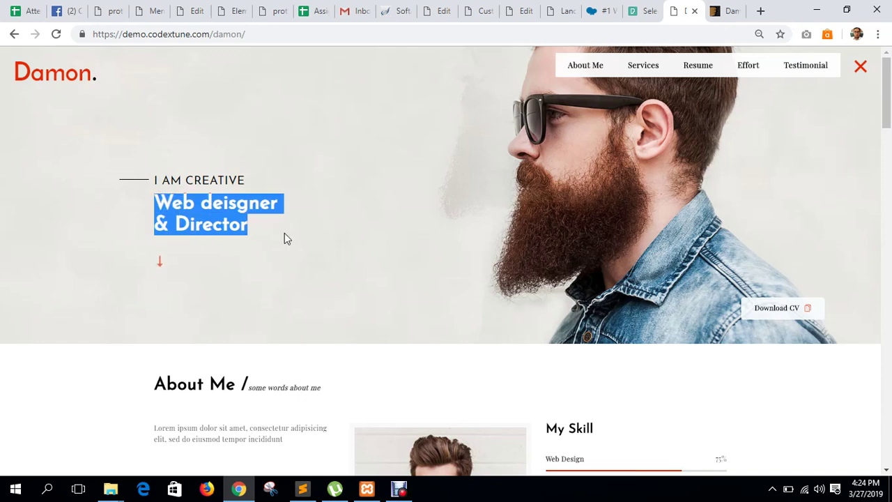
left_click(285, 233)
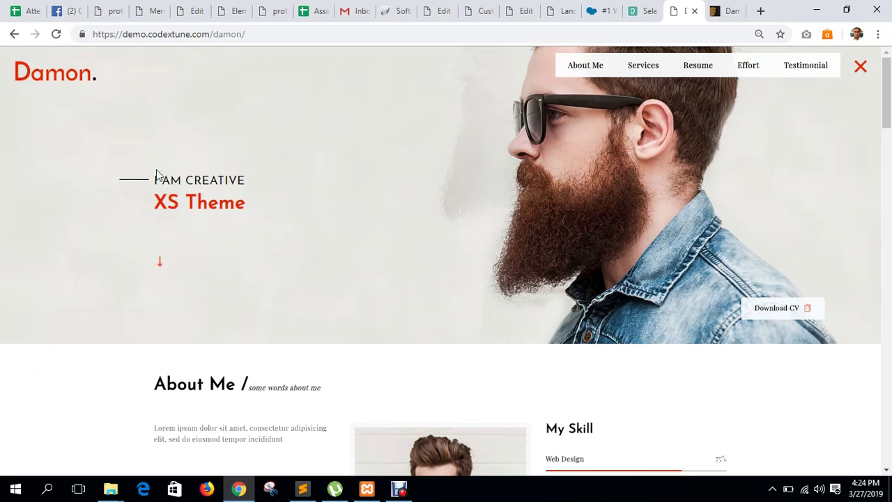
Switch between browser tabs to the portfolio site's page editor.
left_click(481, 10)
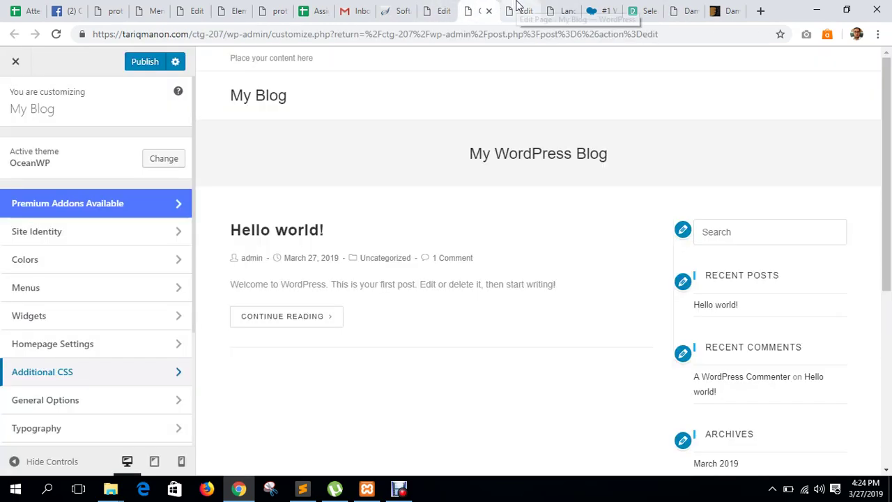
left_click(517, 7)
mouse_move(31, 261)
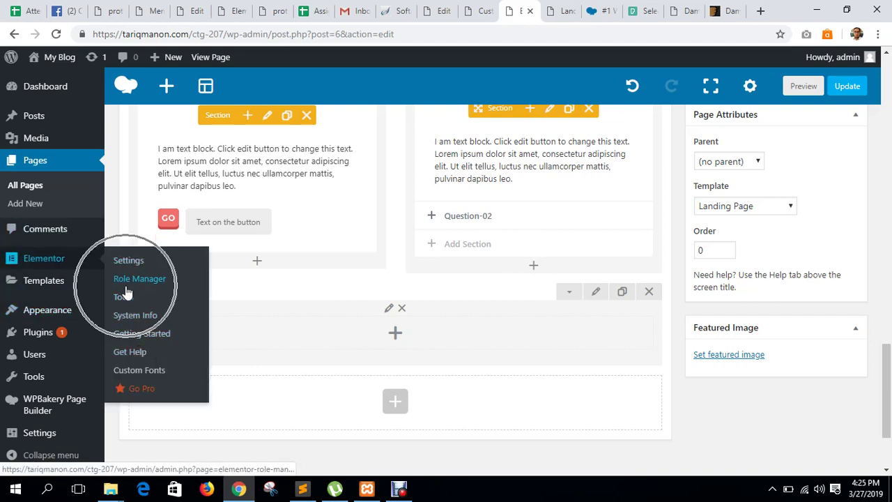
left_click(186, 8)
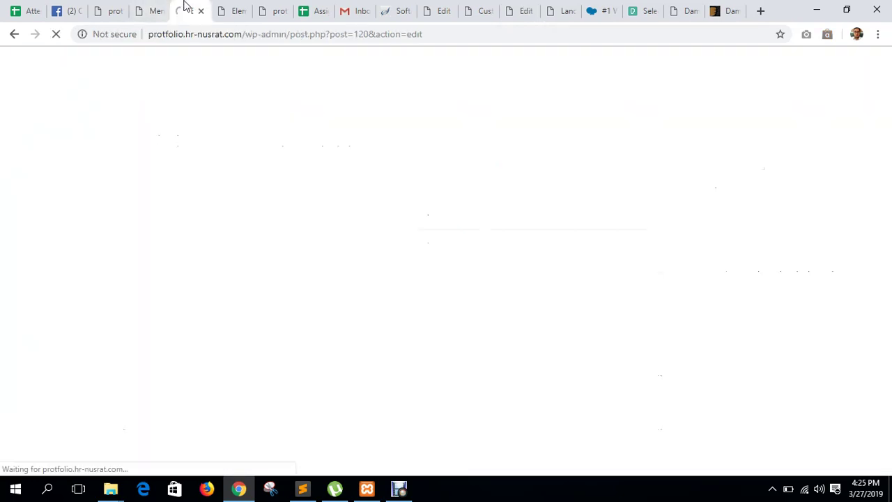
left_click(119, 8)
left_click(198, 9)
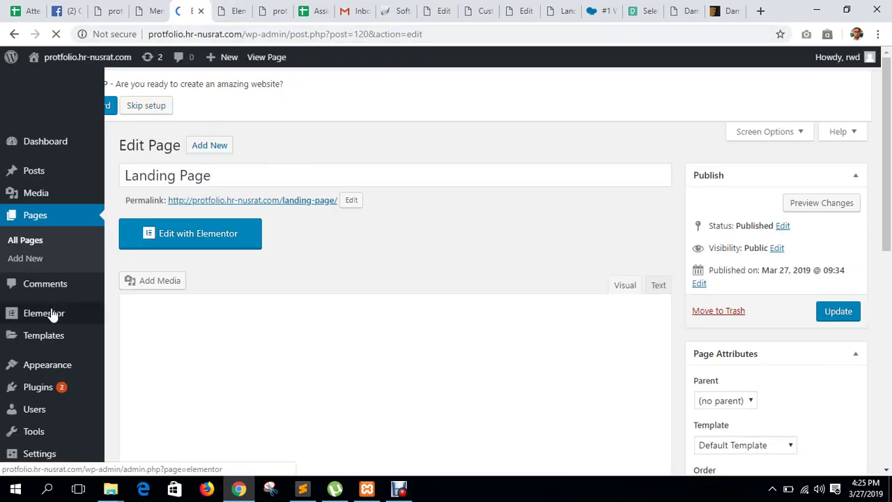
scroll(28, 265, "down", 2)
mouse_move(18, 259)
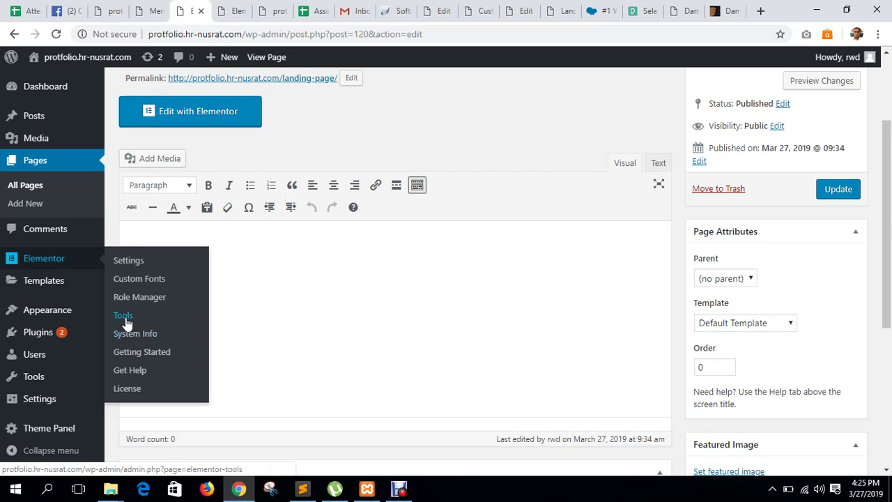
Open Elementor's Tools, Settings and License pages, then start a new browser tab.
left_click(175, 313)
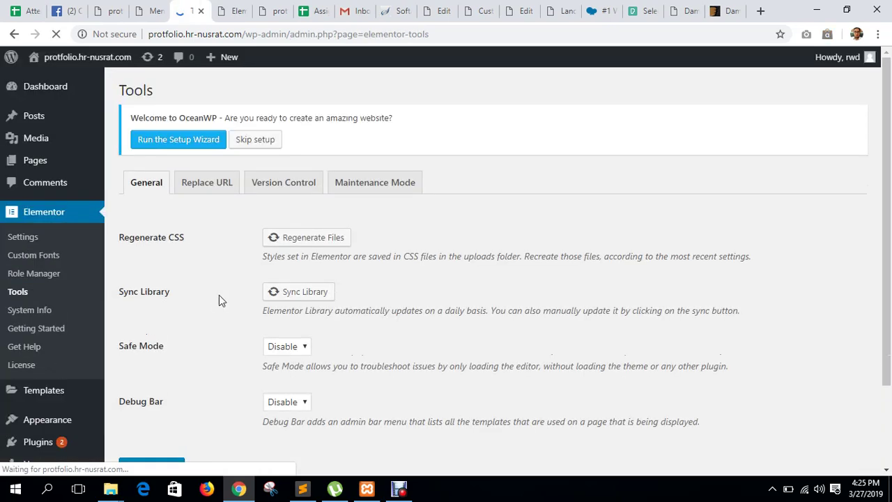
scroll(219, 294, "down", 3)
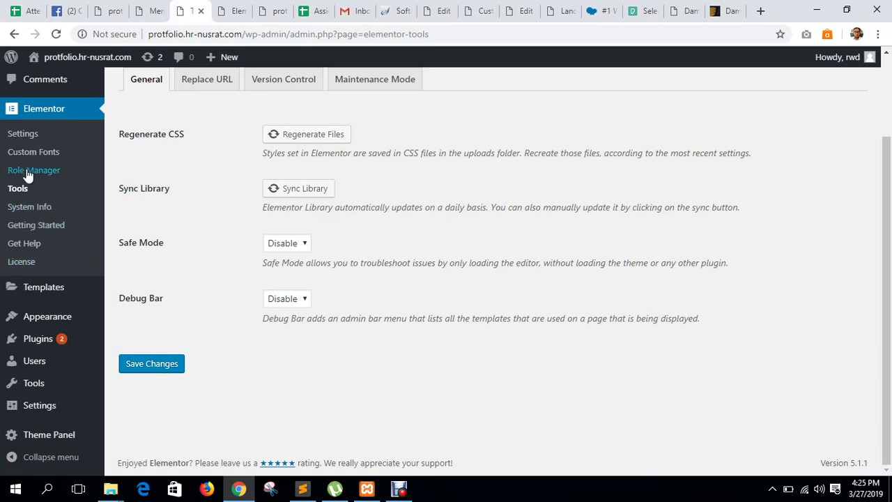
left_click(25, 140)
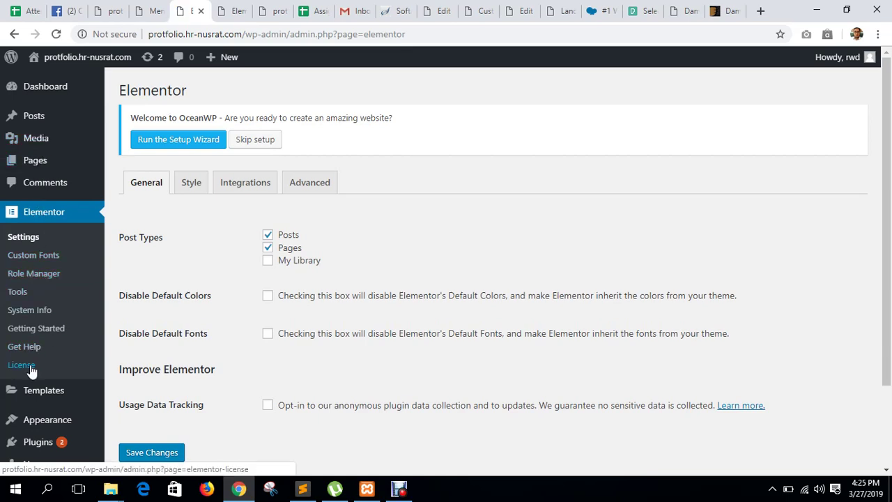
left_click(26, 365)
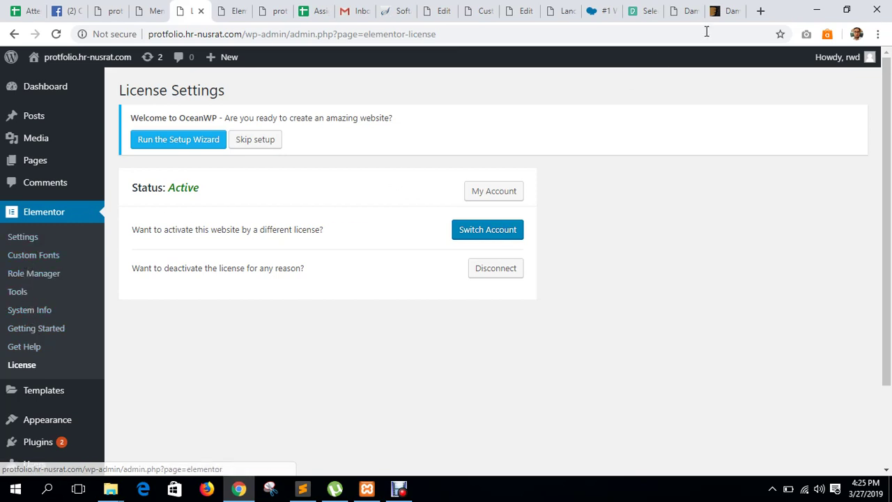
left_click(760, 11)
type("el")
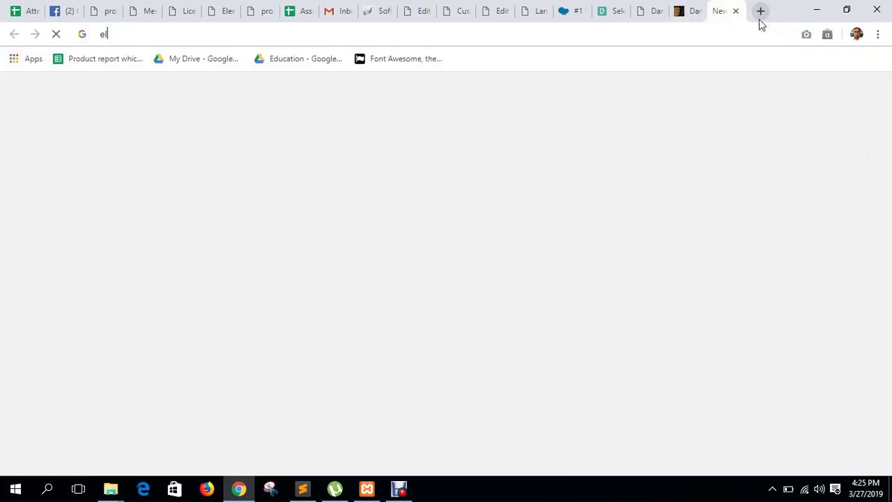
type("ementor kn")
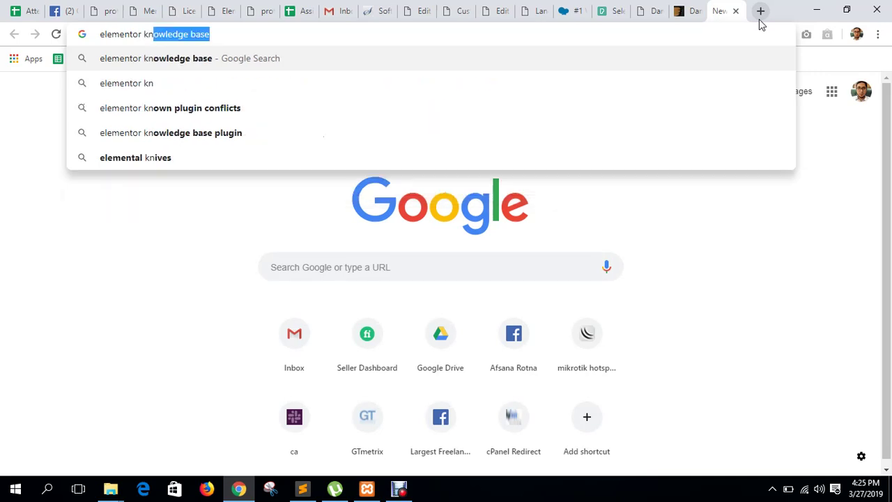
type("owledge bas")
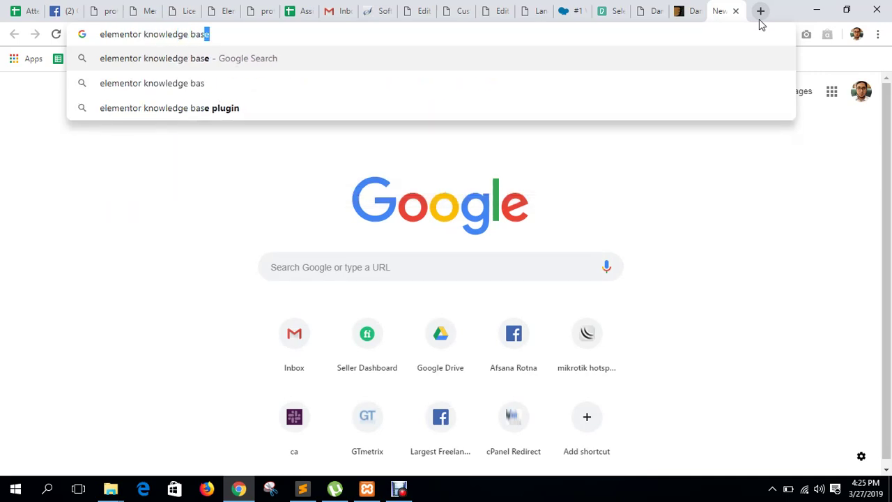
key("Return")
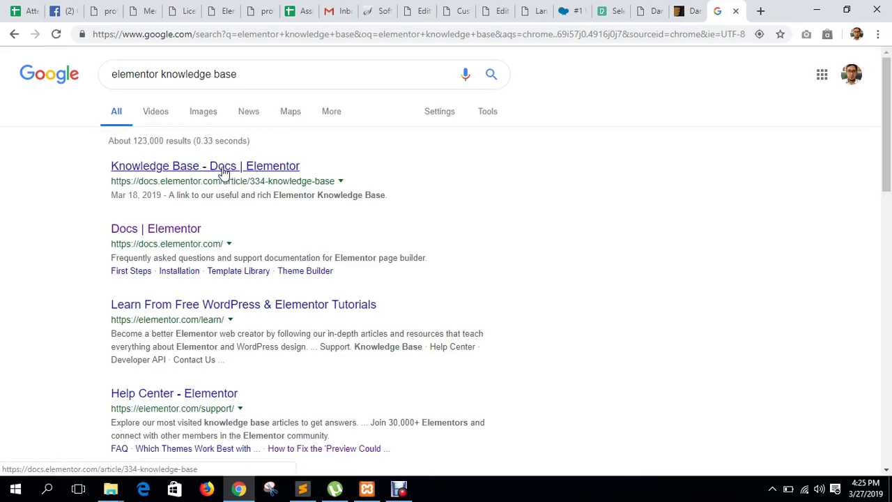
left_click(219, 173)
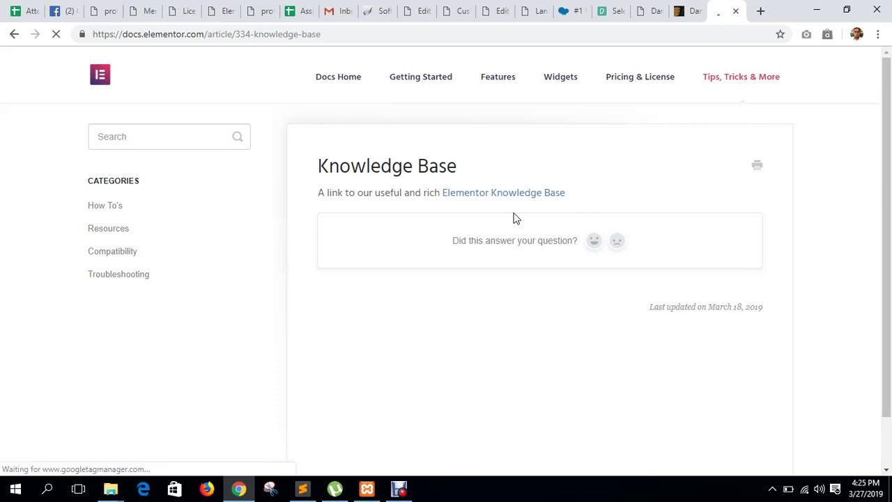
scroll(557, 217, "down", 1)
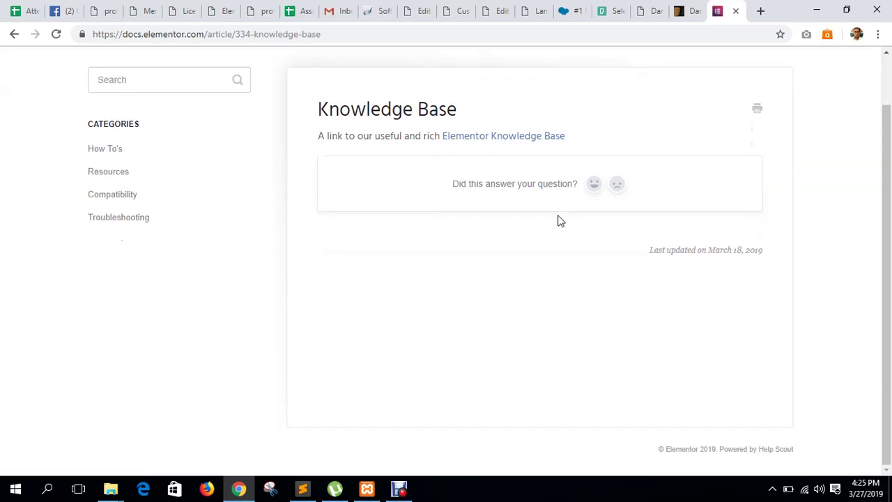
scroll(557, 219, "up", 1)
left_click(108, 208)
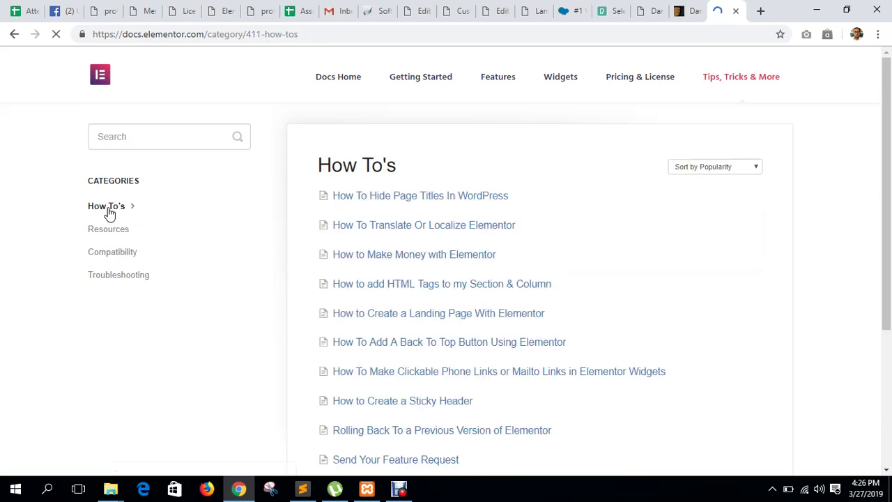
scroll(430, 197, "down", 1)
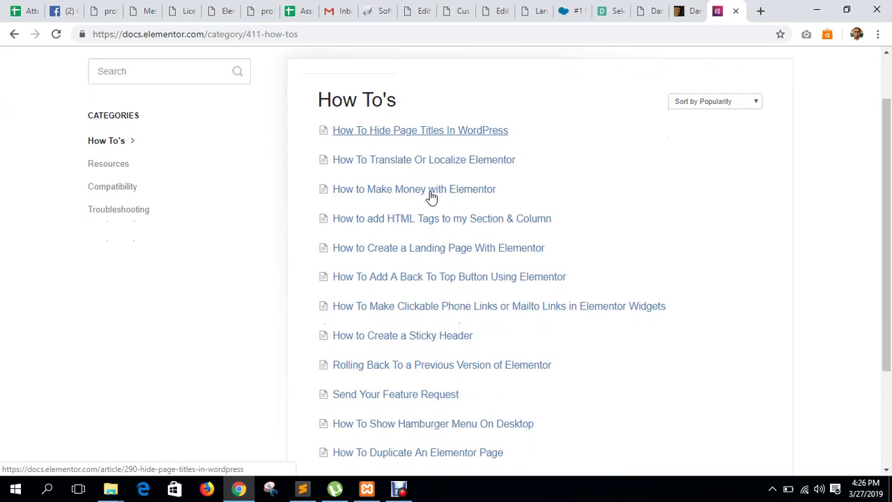
scroll(426, 223, "down", 1)
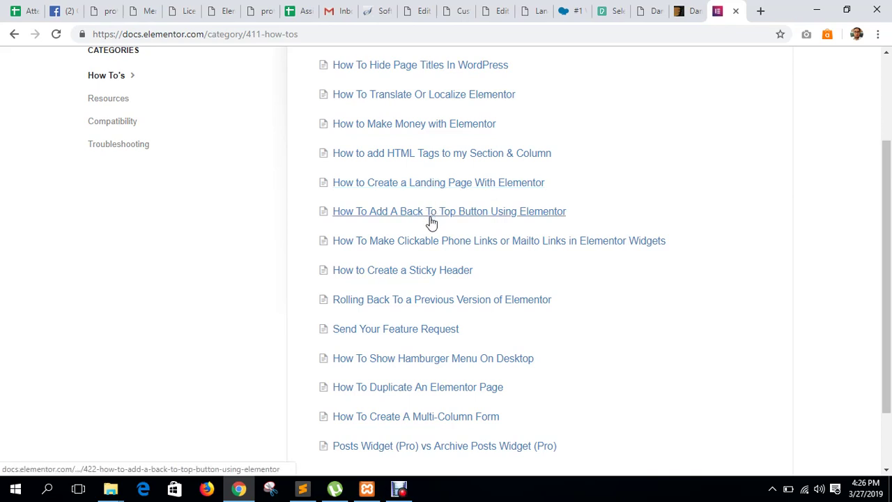
scroll(430, 221, "down", 2)
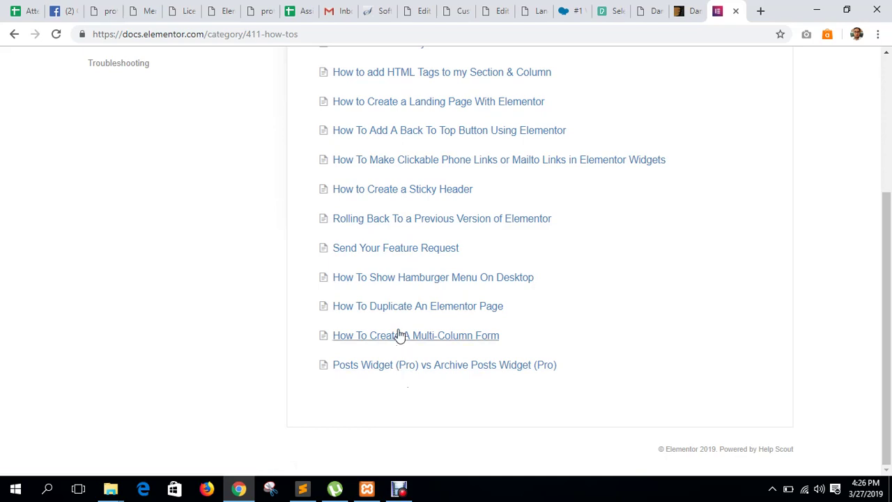
scroll(394, 346, "up", 4)
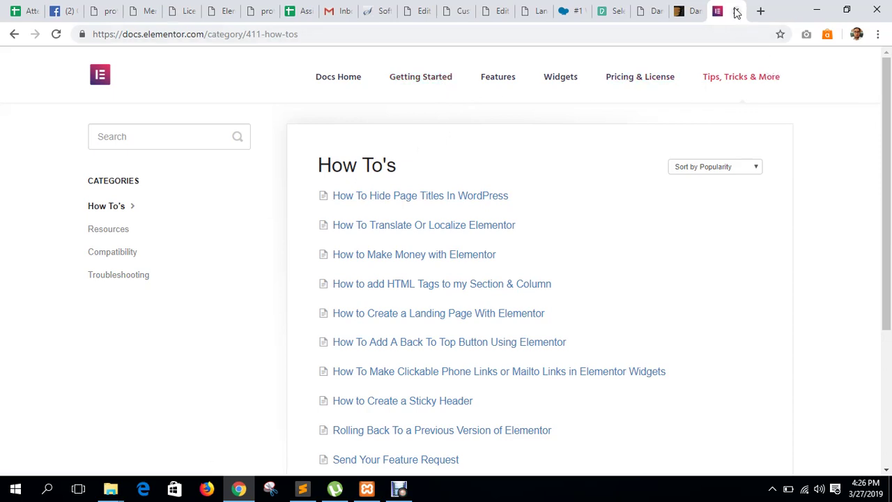
left_click(736, 12)
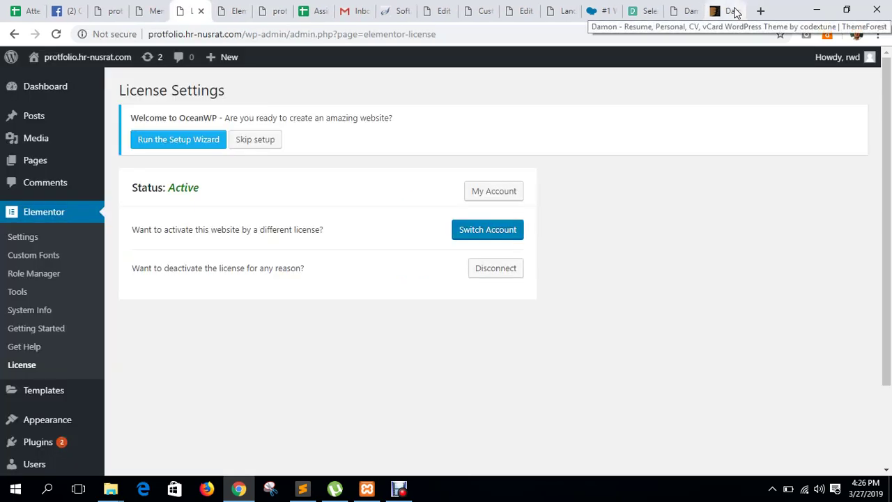
Cycle through the ThemeForest, stock photo and landing page tabs back to the WPBakery editor.
left_click(736, 12)
left_click(644, 10)
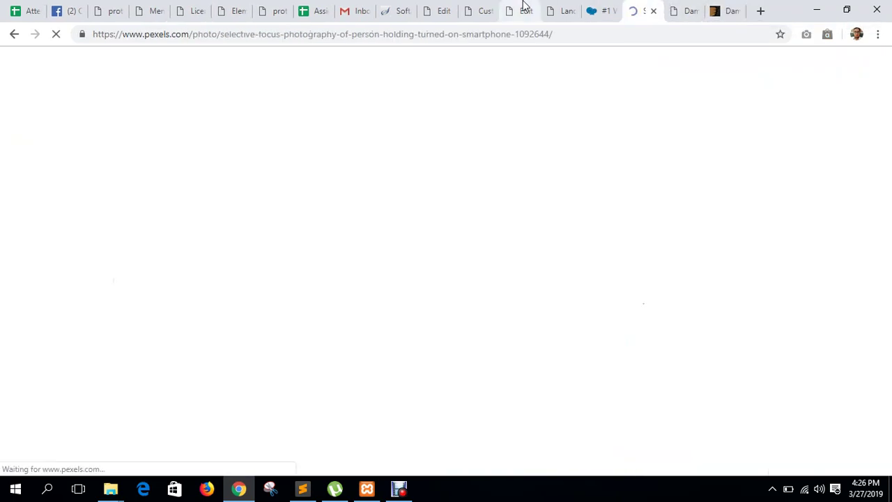
left_click(561, 11)
left_click(524, 10)
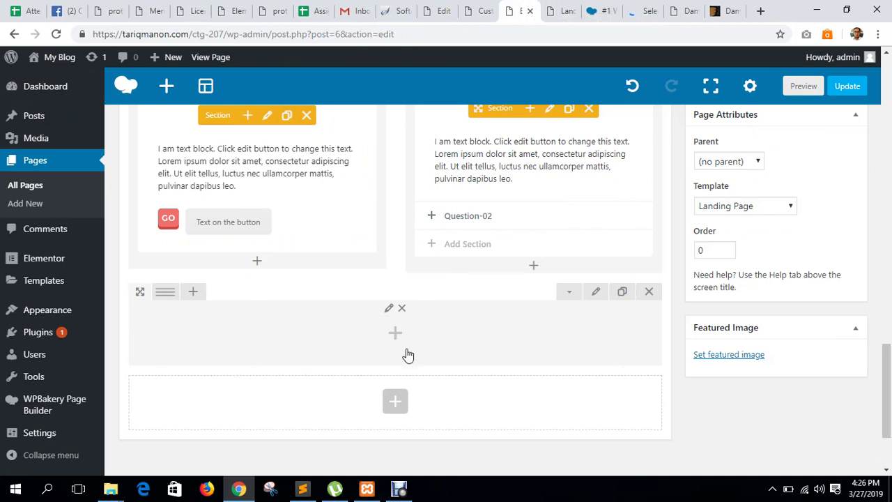
scroll(410, 356, "up", 2)
scroll(412, 360, "down", 3)
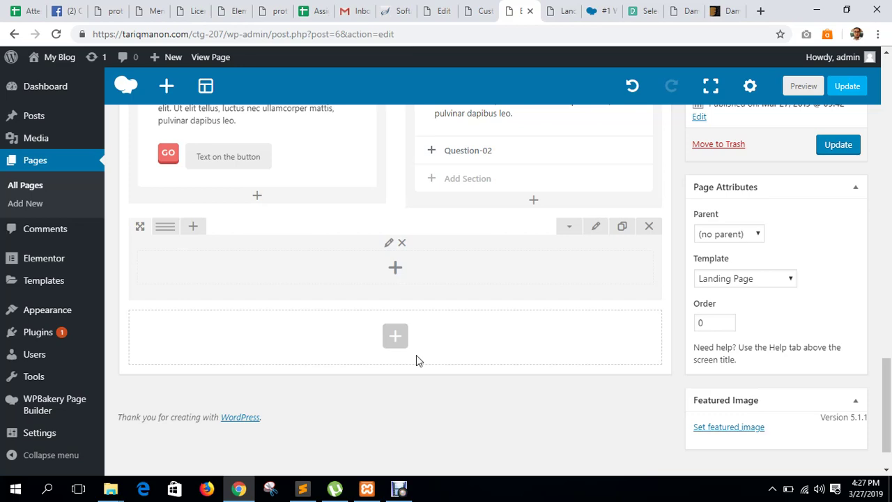
left_click(399, 490)
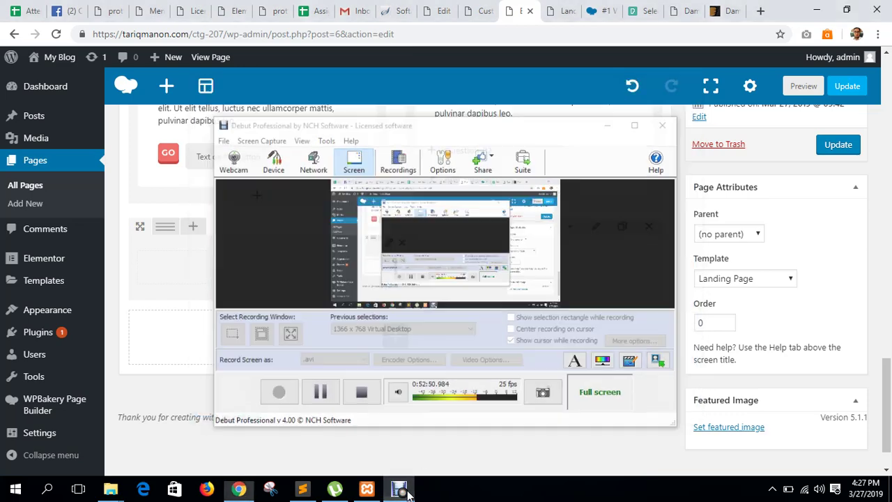
left_click(399, 490)
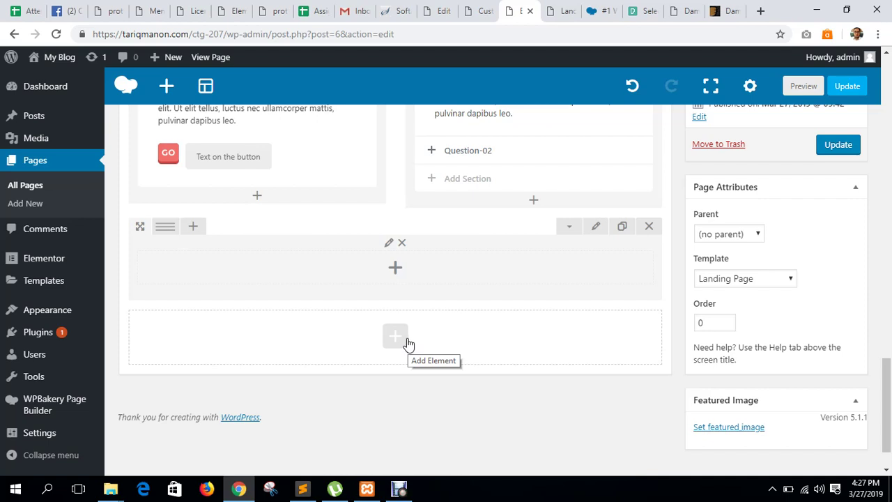
scroll(409, 344, "up", 20)
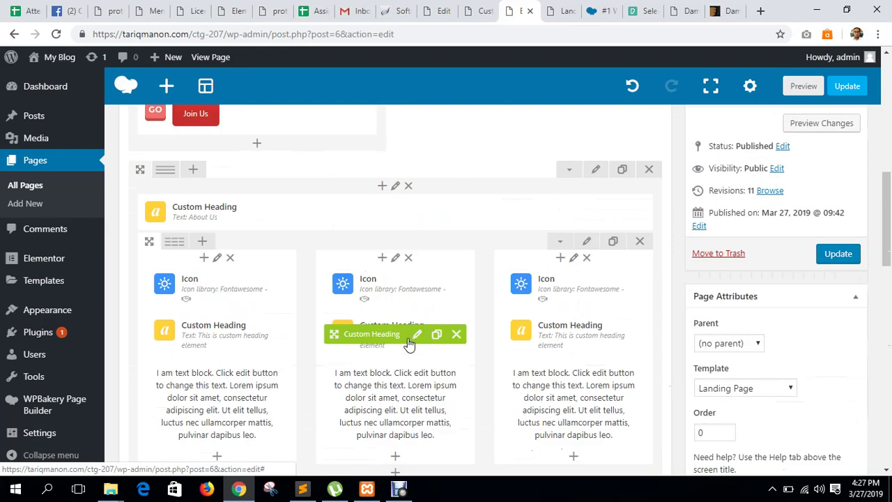
scroll(435, 328, "down", 13)
scroll(527, 374, "down", 4)
scroll(540, 387, "up", 5)
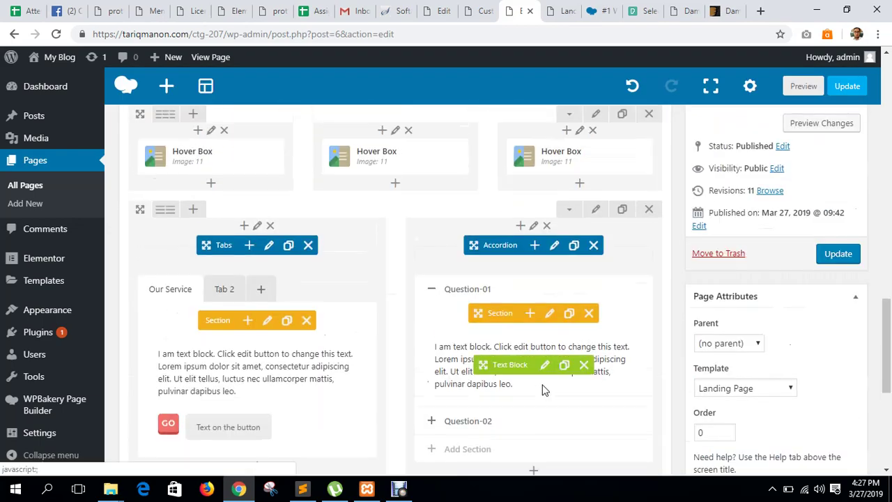
scroll(543, 389, "down", 3)
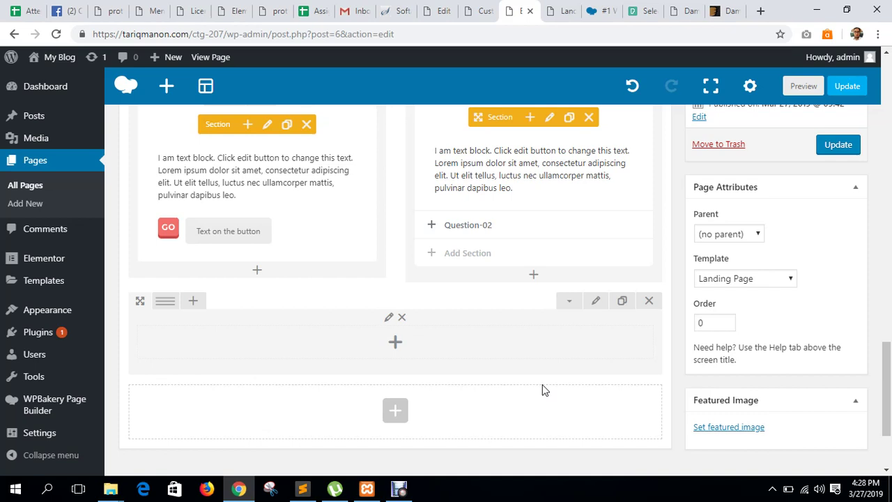
mouse_move(171, 306)
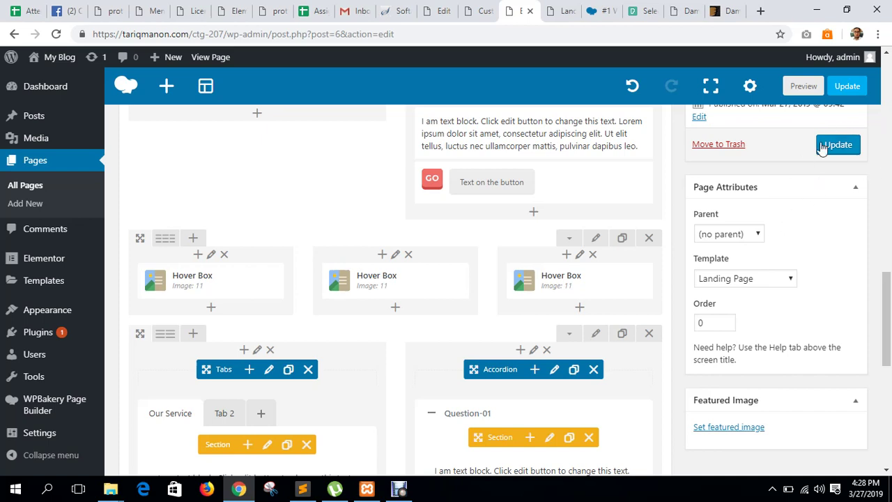
scroll(427, 367, "down", 5)
scroll(427, 367, "down", 2)
scroll(423, 365, "up", 2)
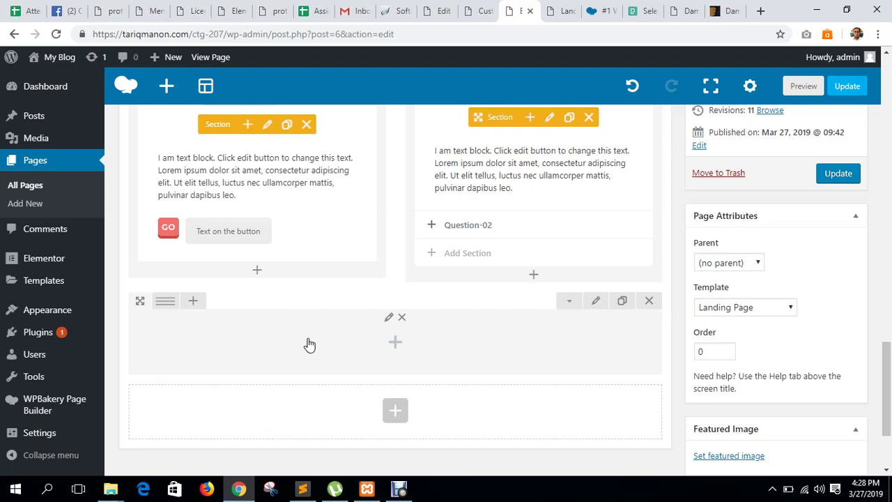
Scroll the cPanel dashboard, then close the Damon demo's navigation menu.
left_click(413, 10)
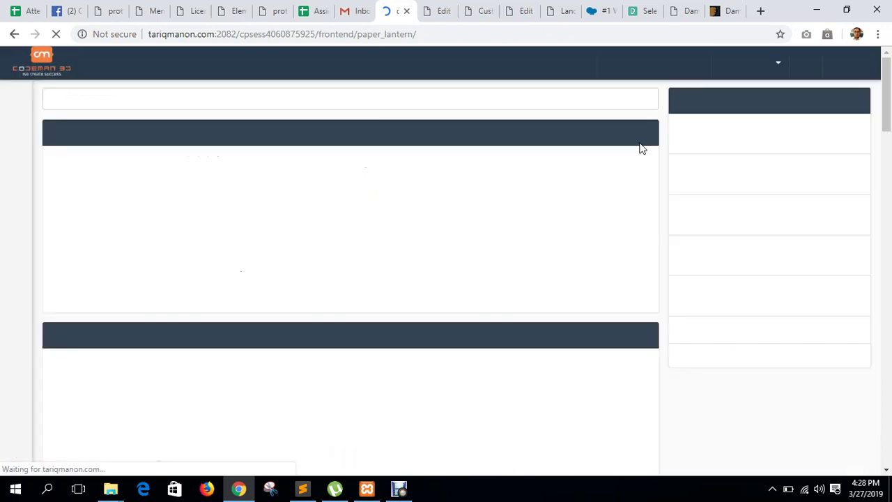
scroll(765, 250, "down", 4)
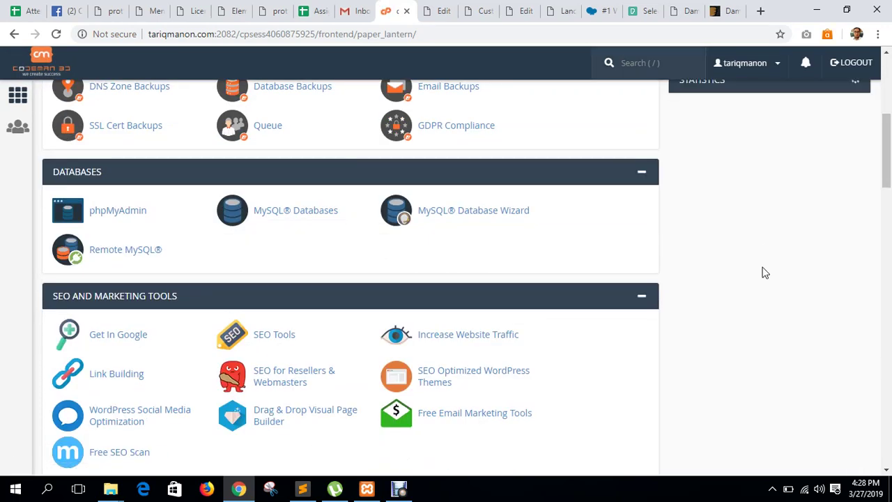
scroll(765, 272, "up", 4)
scroll(765, 272, "down", 5)
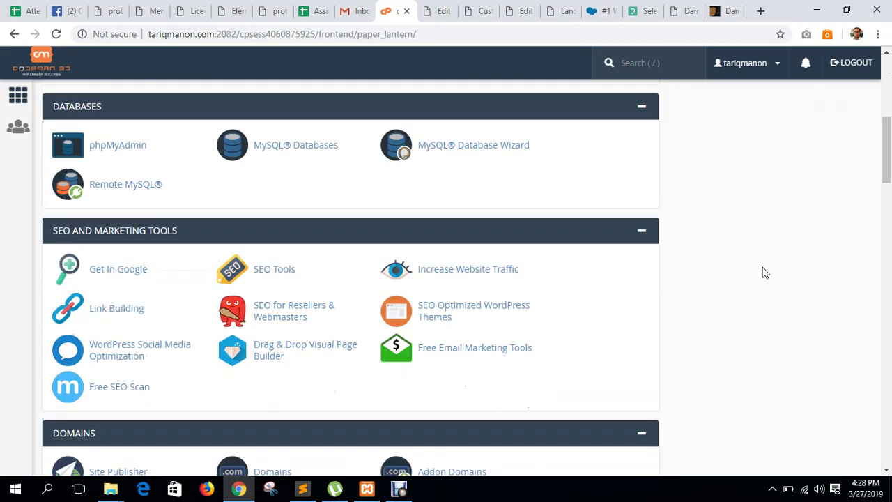
scroll(765, 273, "up", 4)
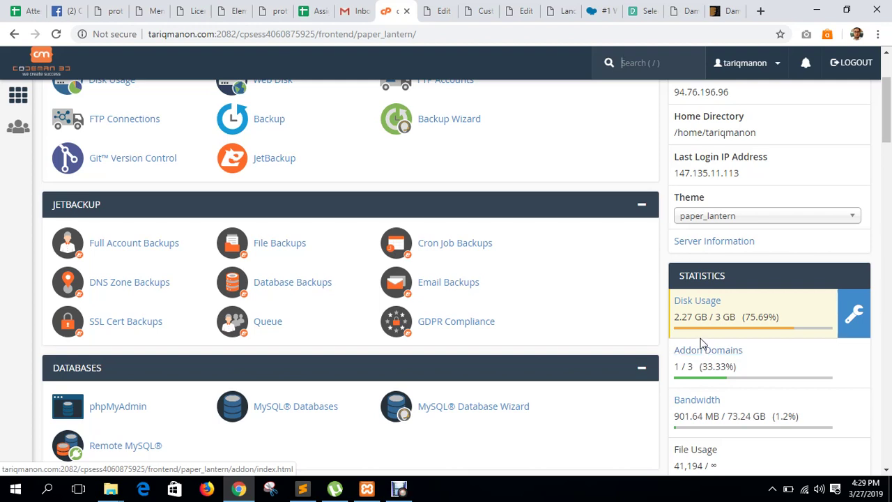
left_click(683, 10)
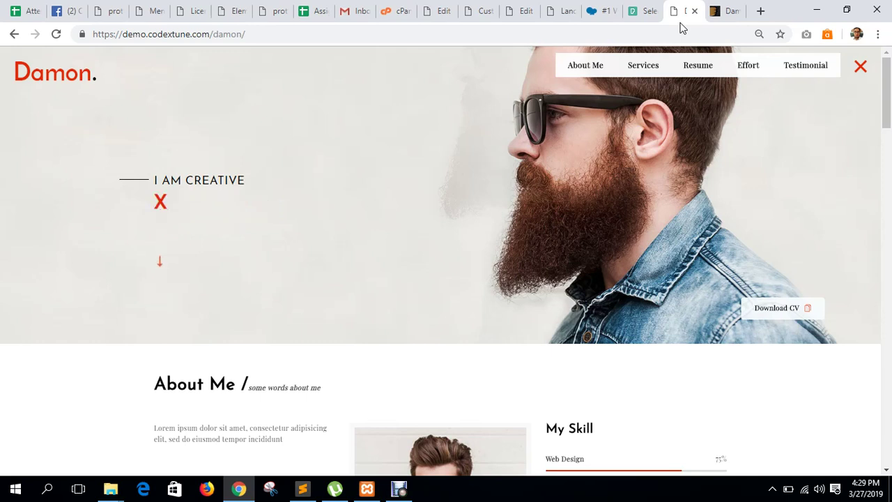
left_click(861, 69)
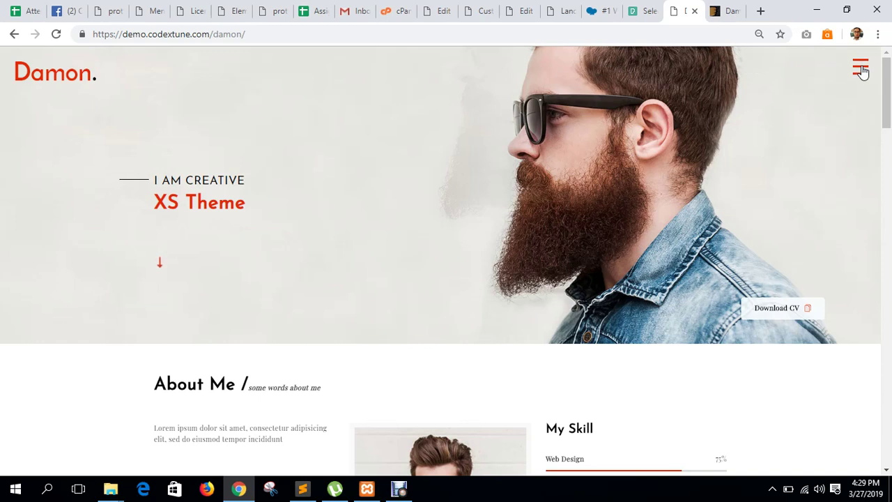